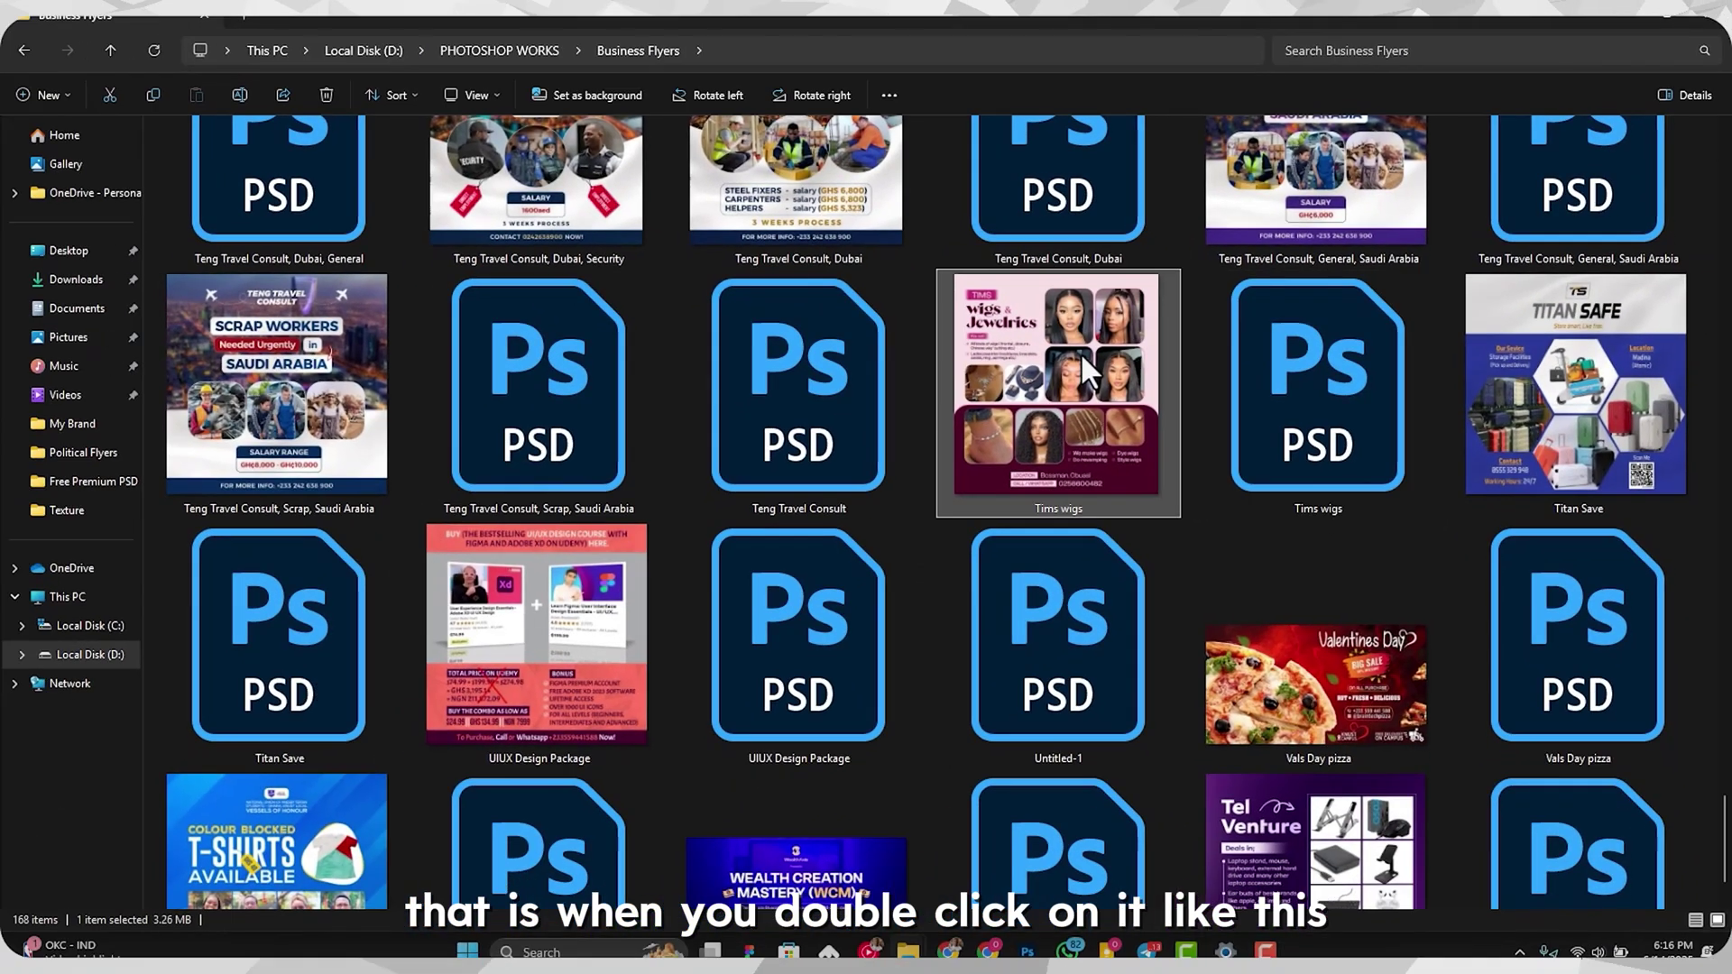
Step: Preview the Tims wigs flyer image, close it, and open the matching Tims wigs PSD in Photoshop
{"action": "double_click", "coordinate": [1081, 352]}
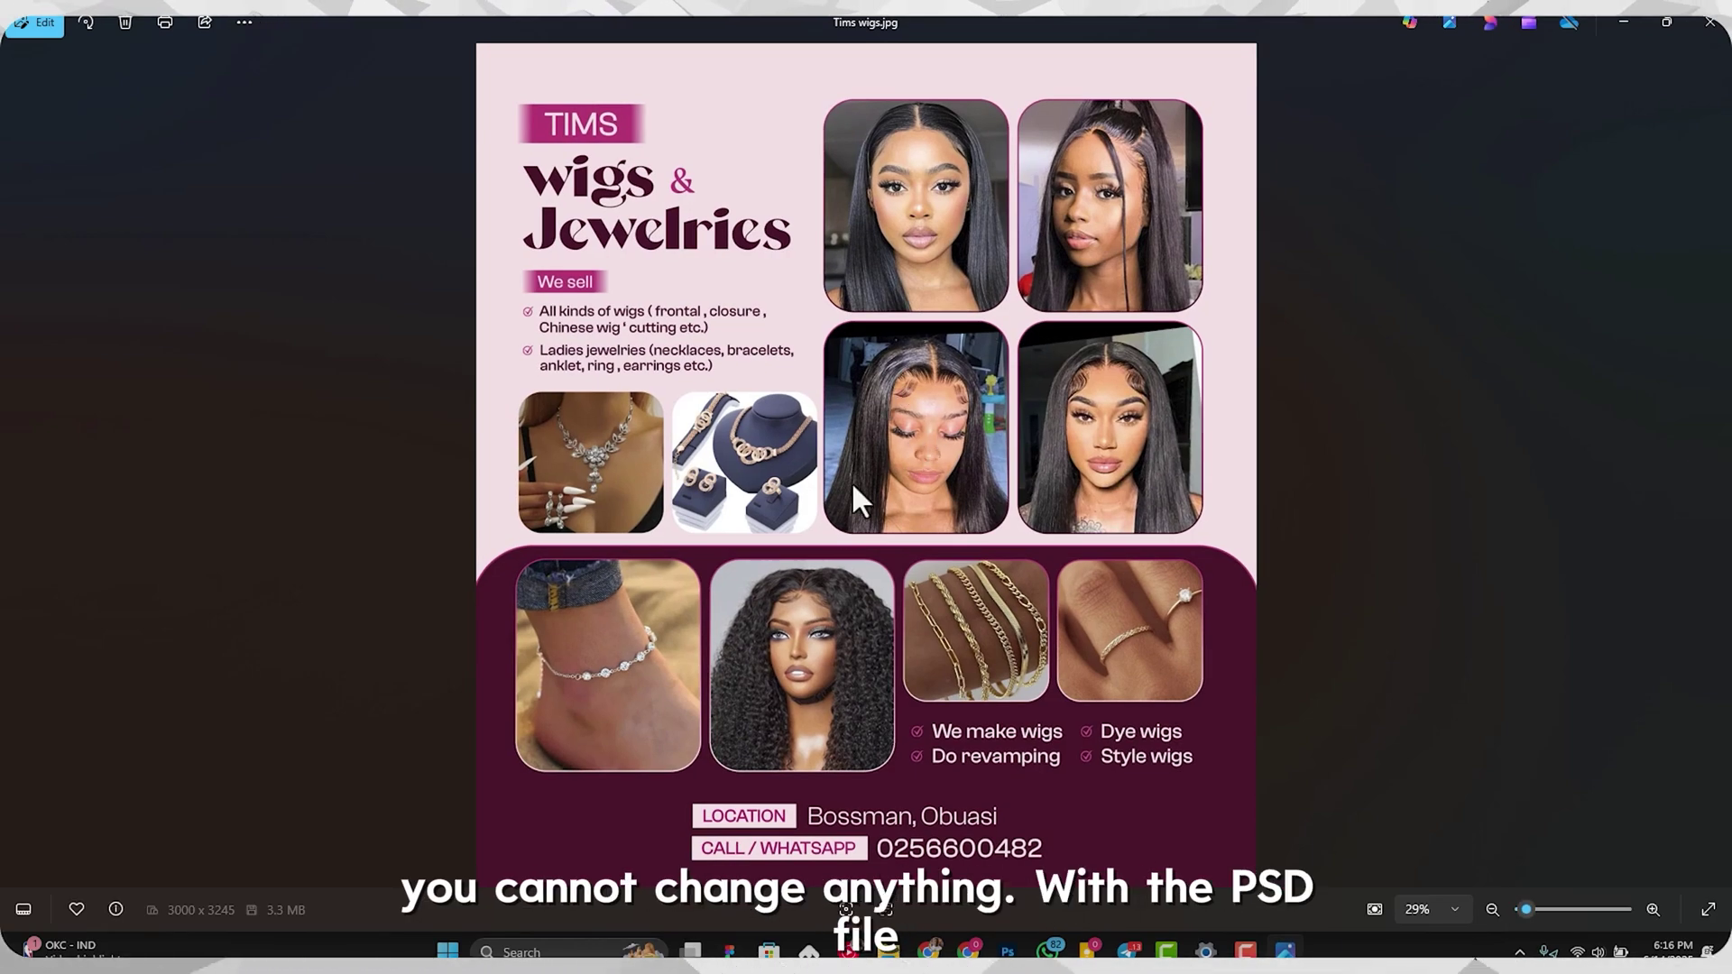
{"action": "left_click", "coordinate": [1710, 23]}
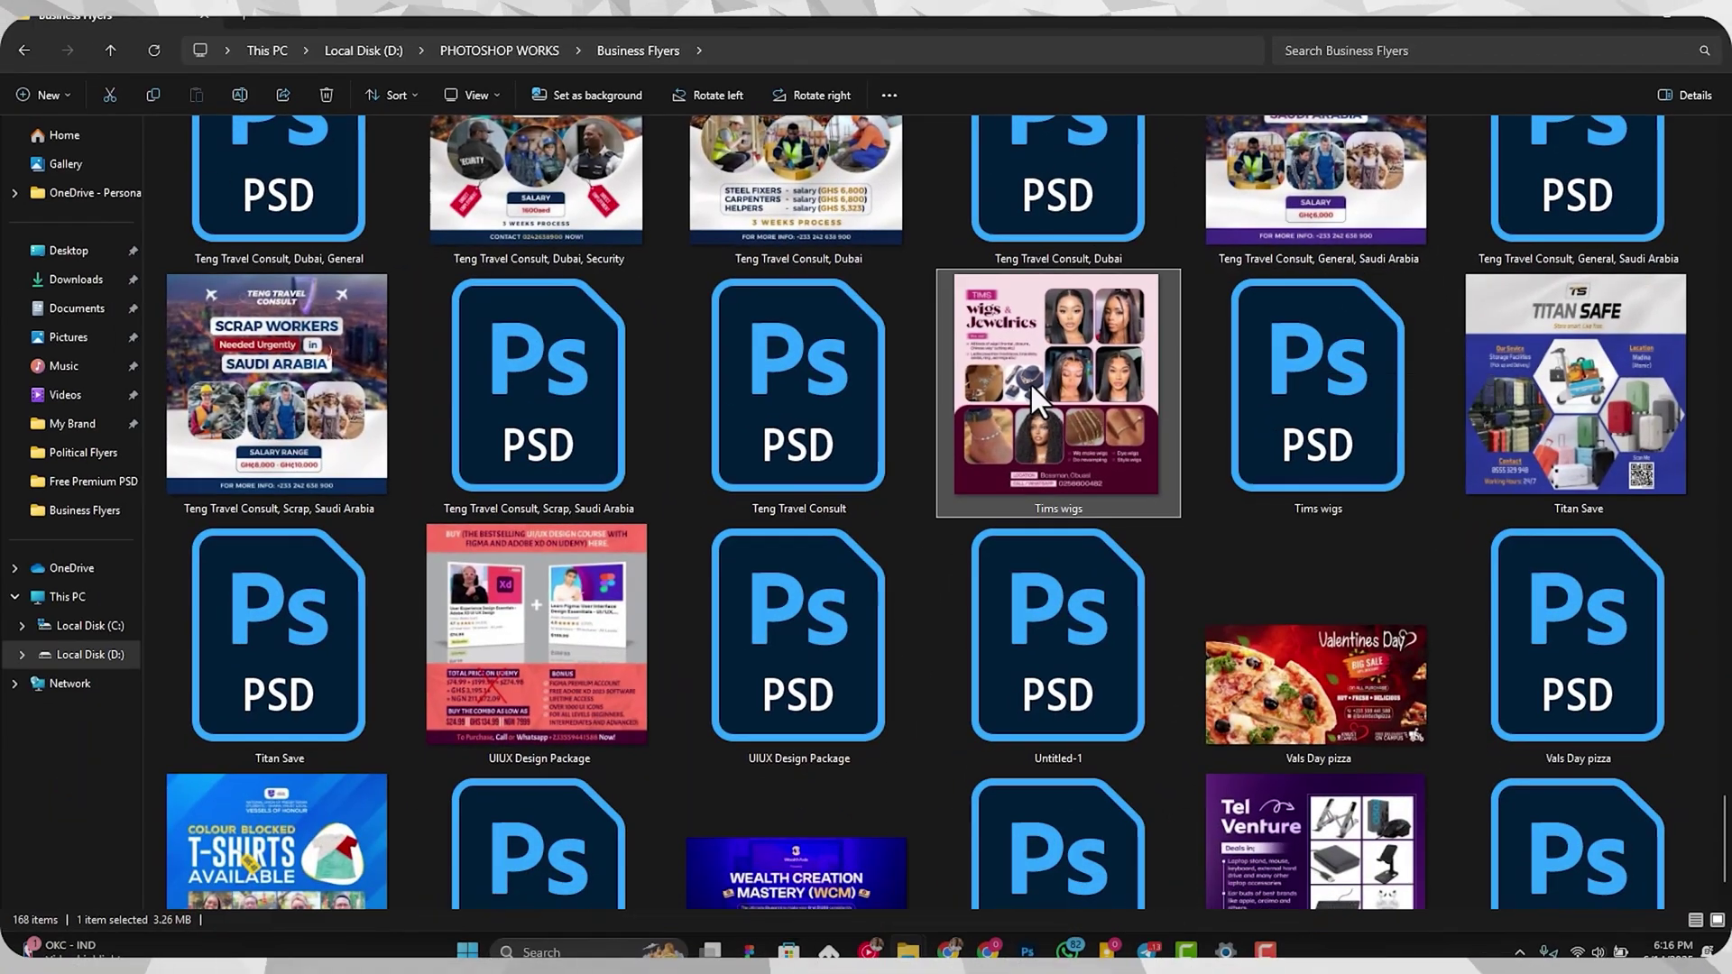
{"action": "double_click", "coordinate": [650, 523]}
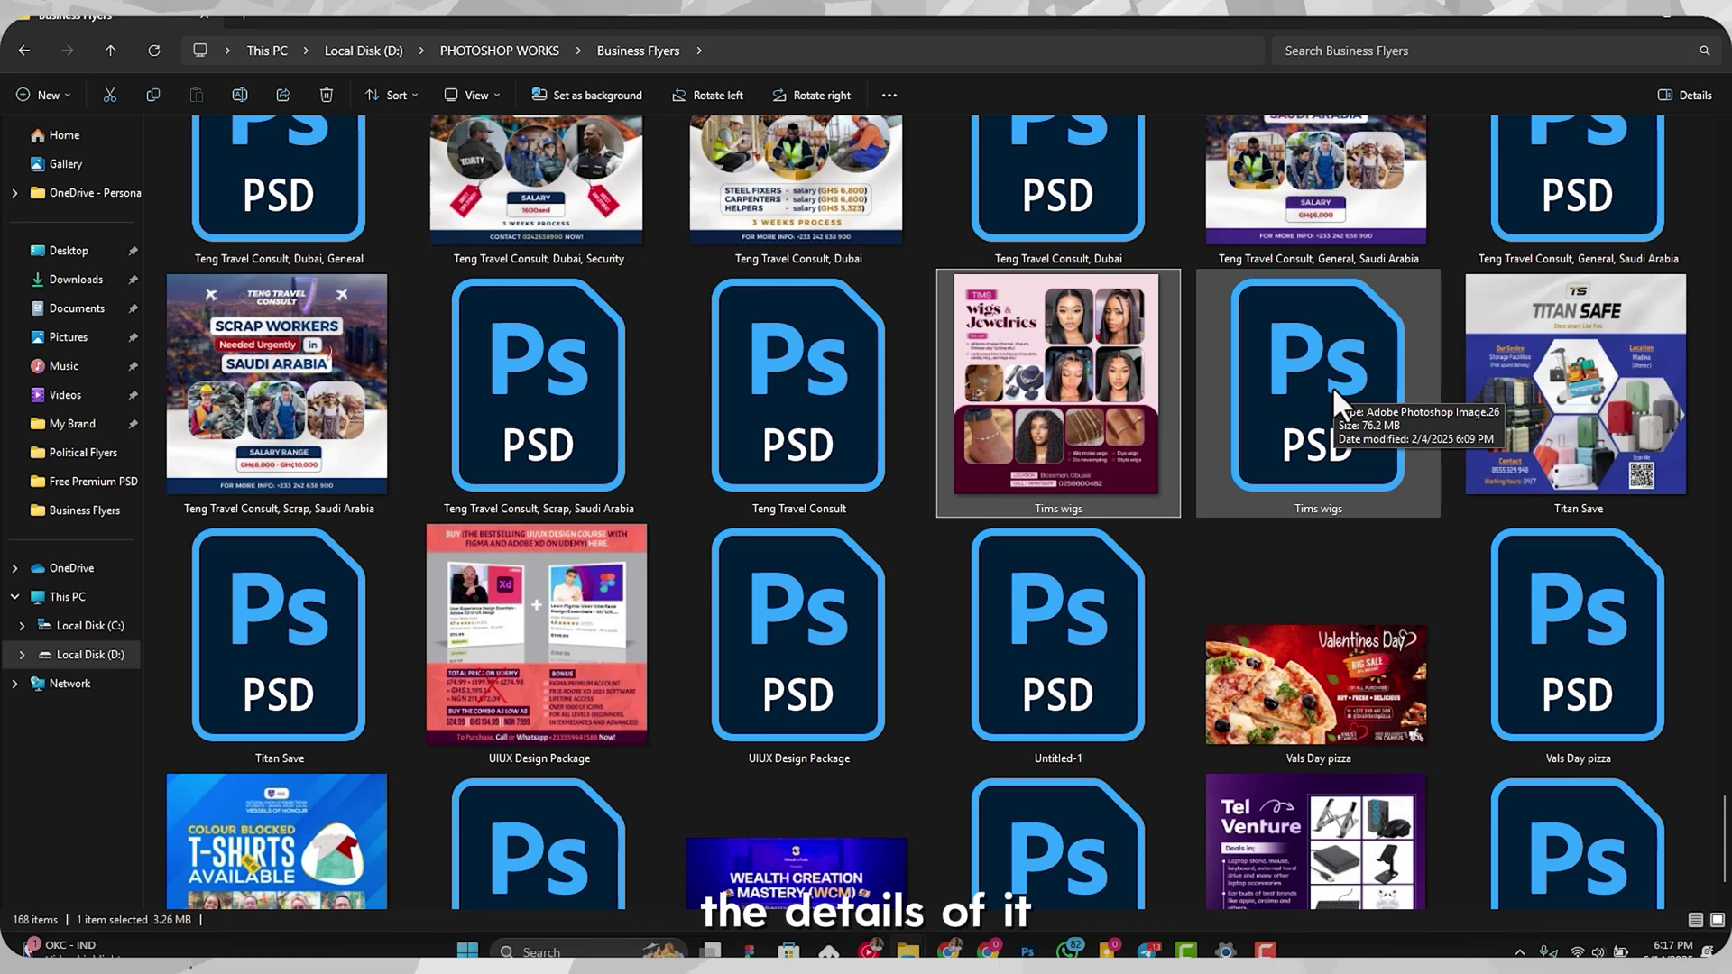
{"action": "double_click", "coordinate": [1331, 370]}
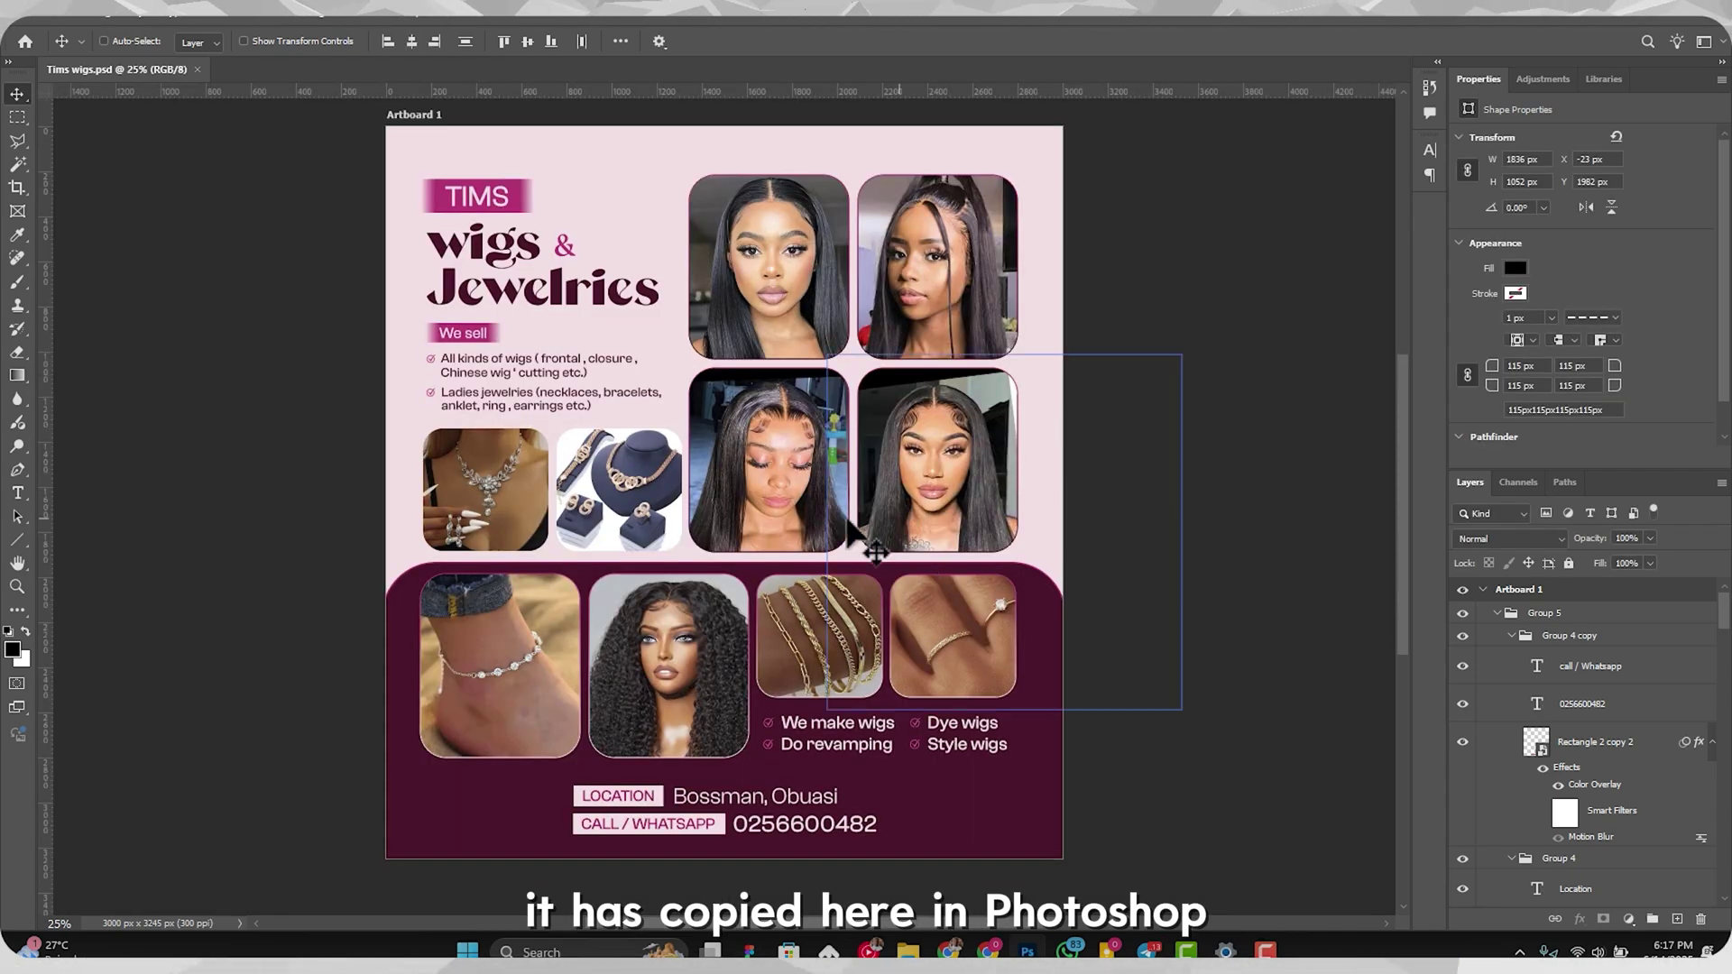
Step: Replace the word TIMS in the flyer's heading with BRAINTECH
{"action": "scroll", "coordinate": [685, 406], "scroll_direction": "up", "scroll_amount": 2}
{"action": "right_click", "coordinate": [484, 264]}
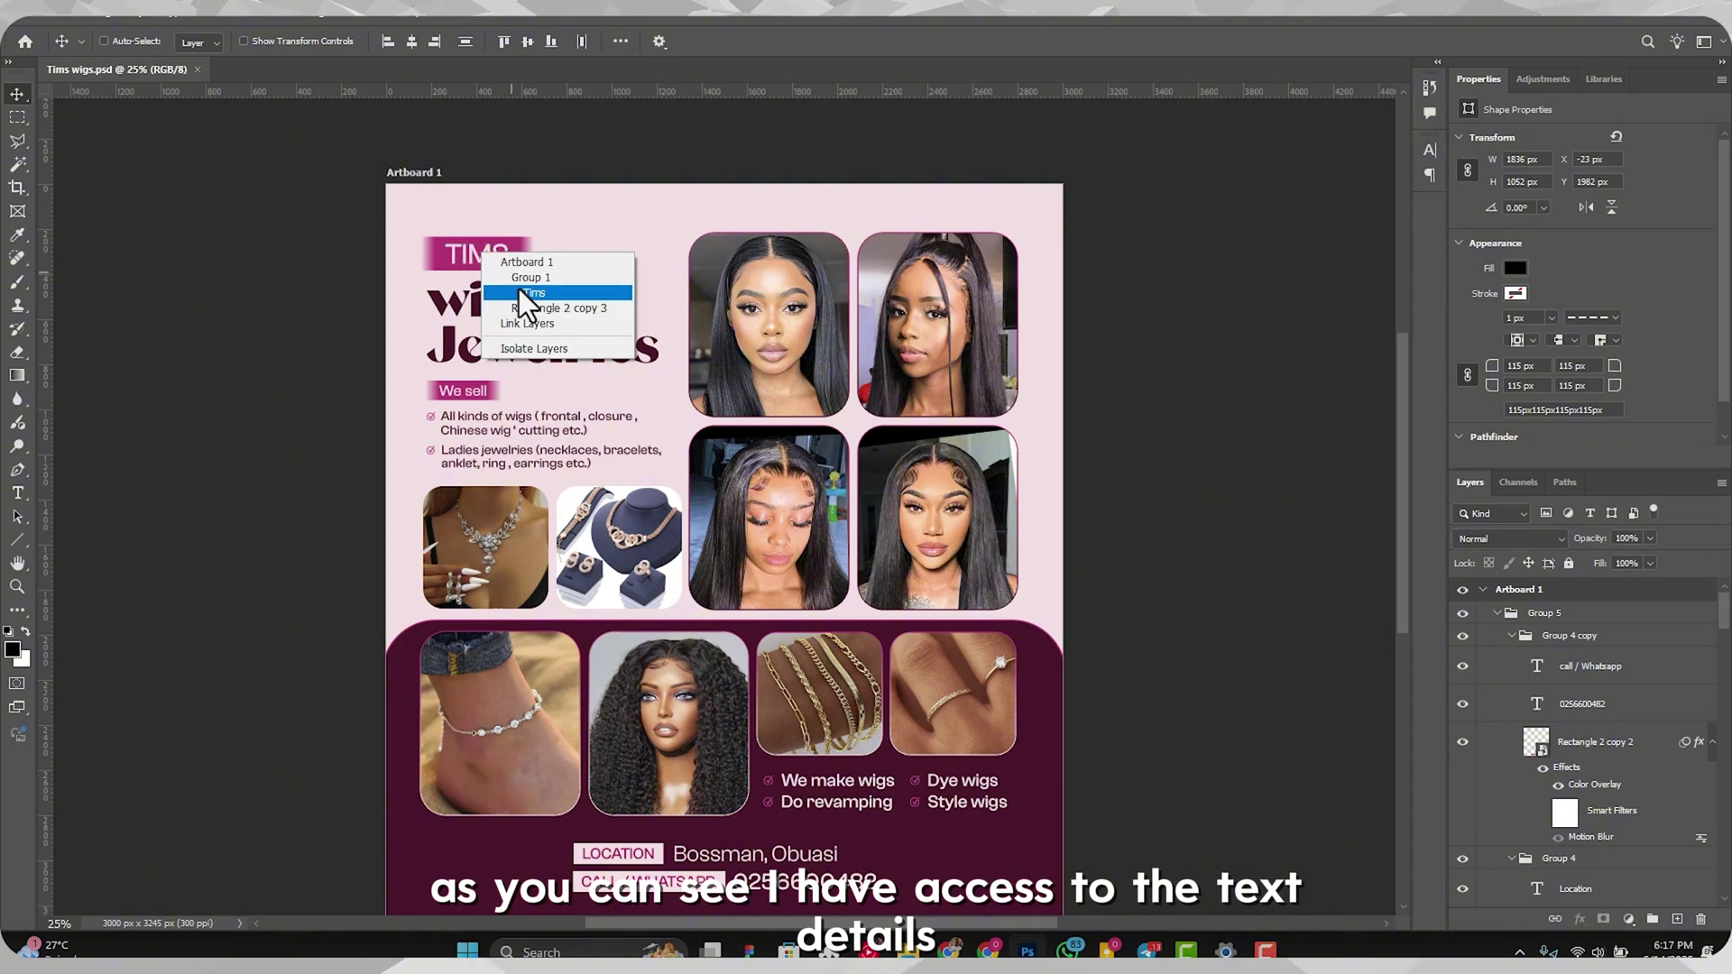
{"action": "left_click", "coordinate": [1288, 644]}
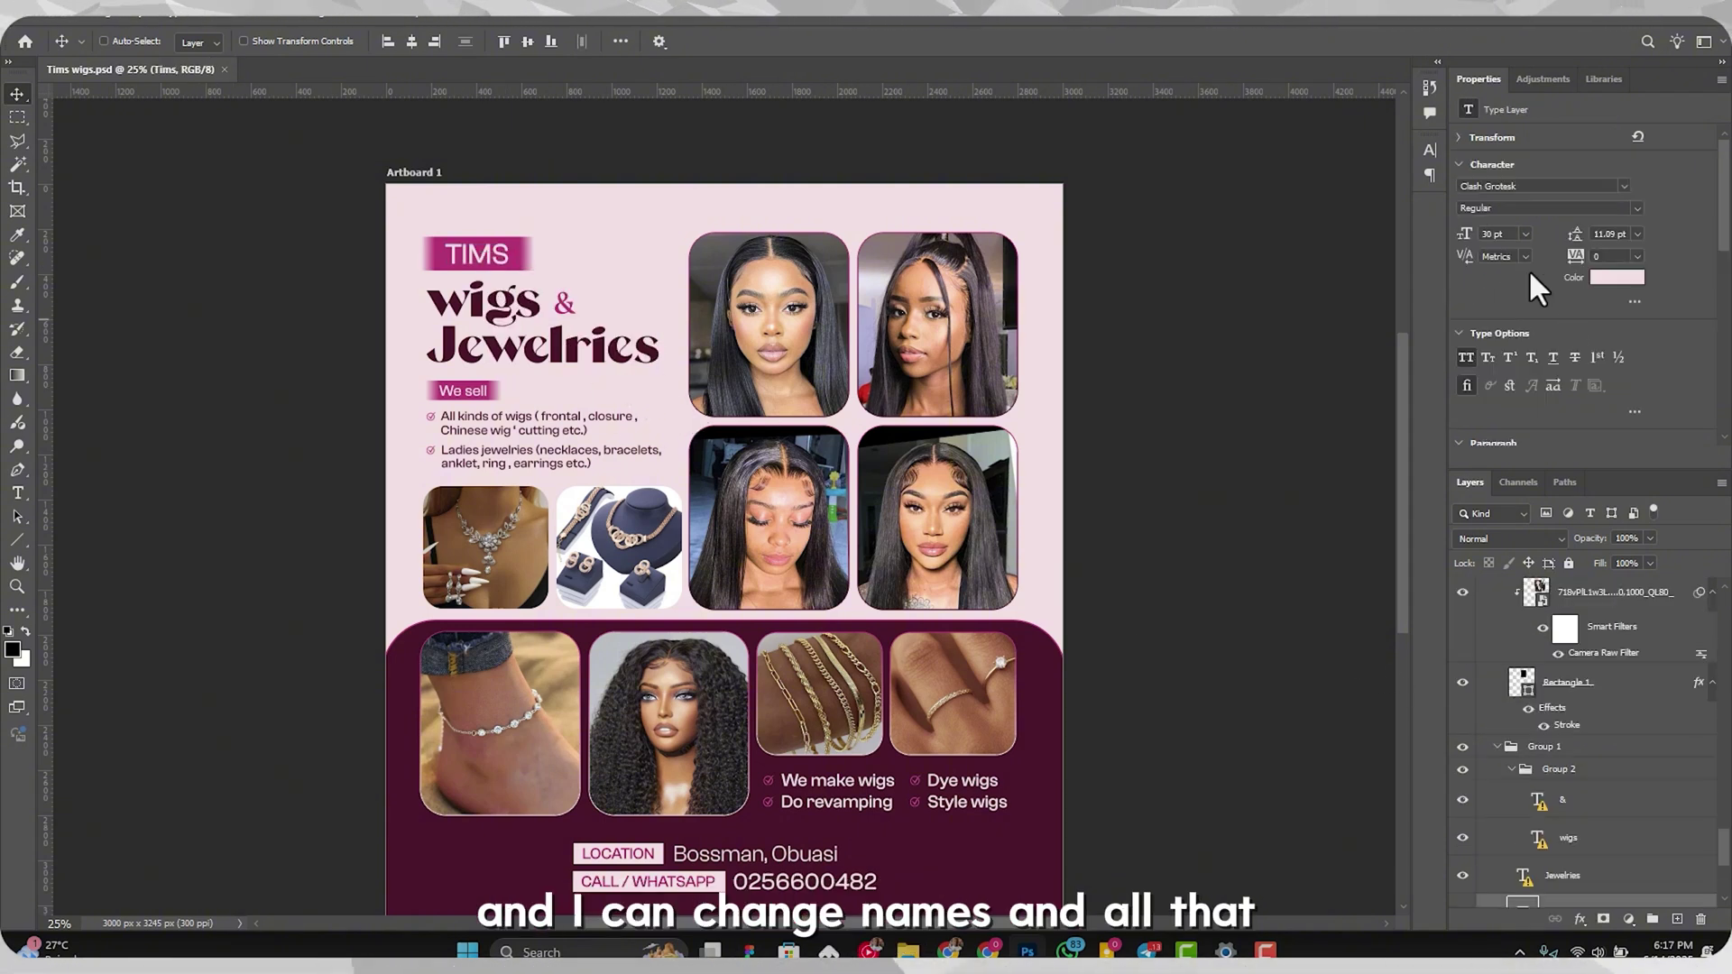
{"action": "scroll", "coordinate": [478, 286], "scroll_direction": "up", "scroll_amount": 1}
{"action": "double_click", "coordinate": [480, 290]}
{"action": "type", "text": "BRAINTEC"}
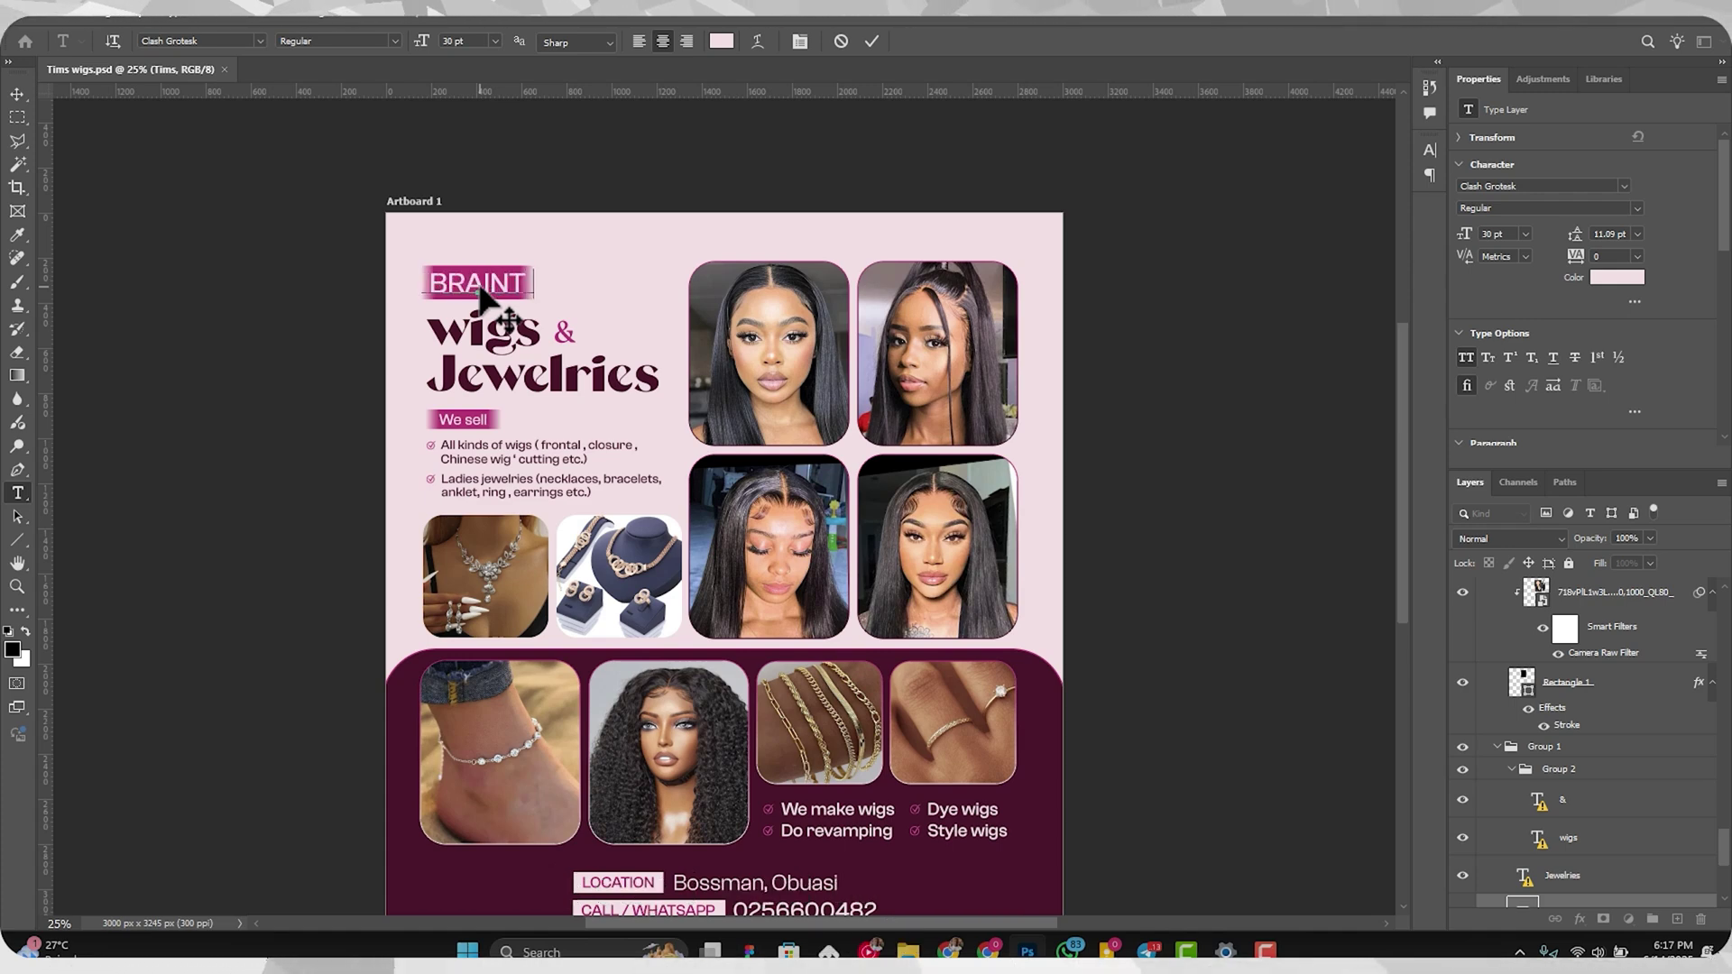
{"action": "left_click", "coordinate": [871, 41]}
{"action": "key", "text": "v"}
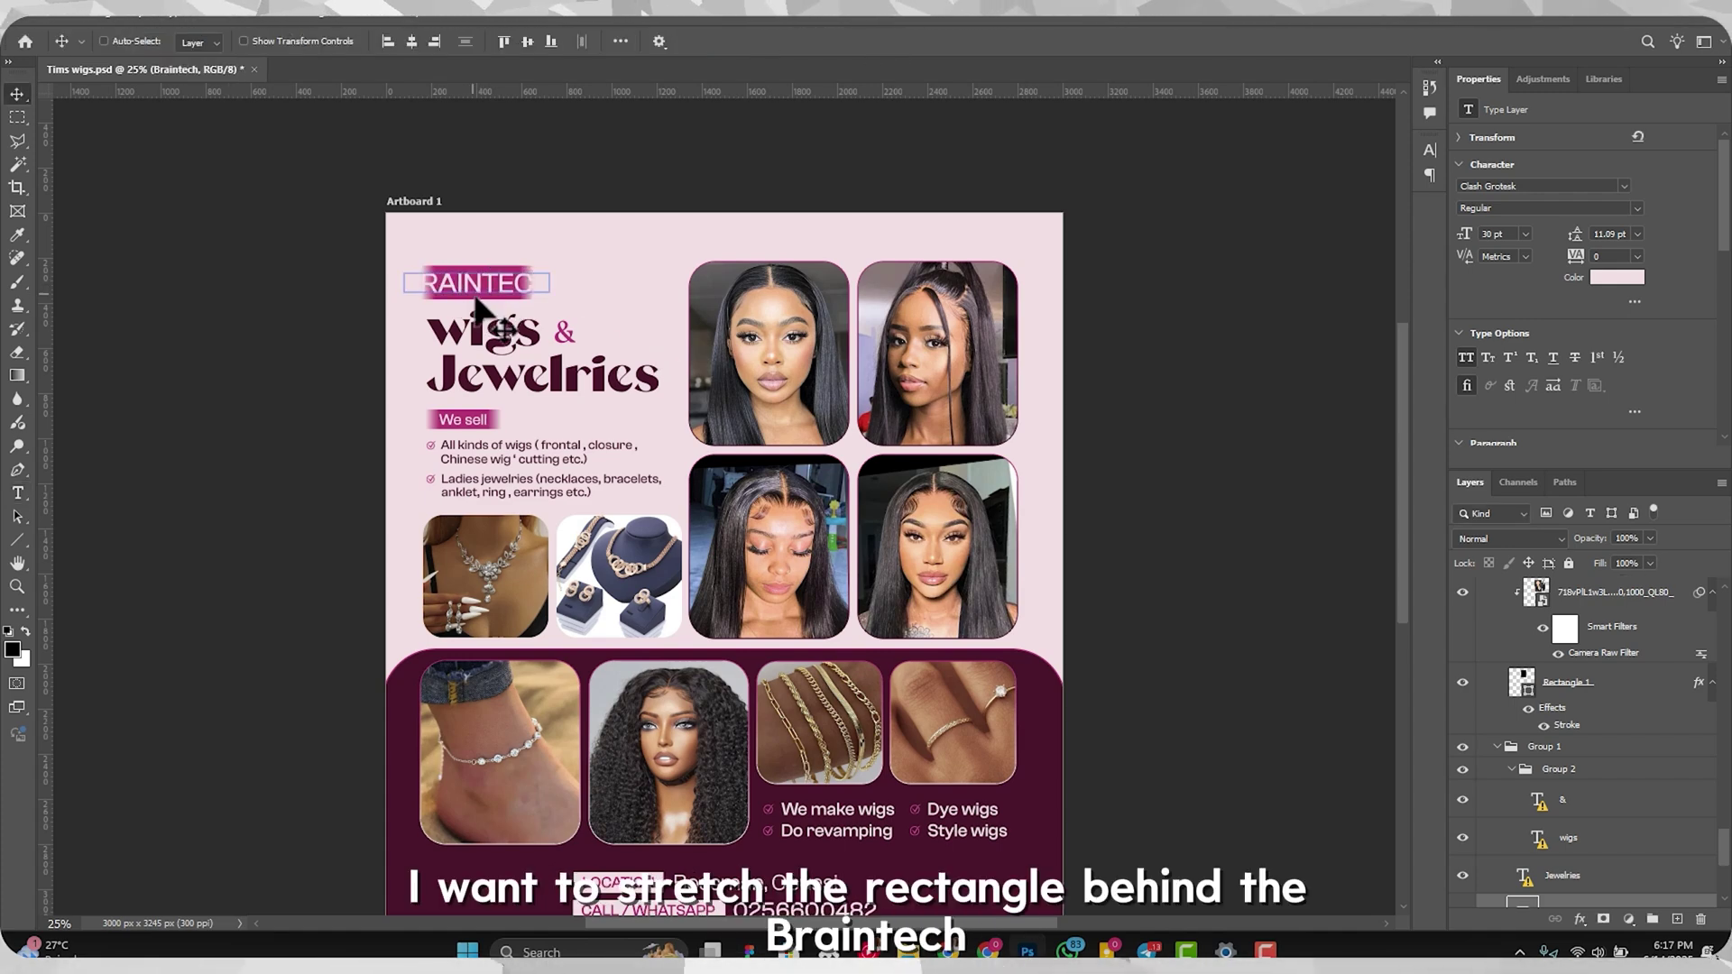
Step: Stretch the rectangle behind BRAINTECH horizontally from its right edge to a width of about 773 px
{"action": "right_click", "coordinate": [477, 304]}
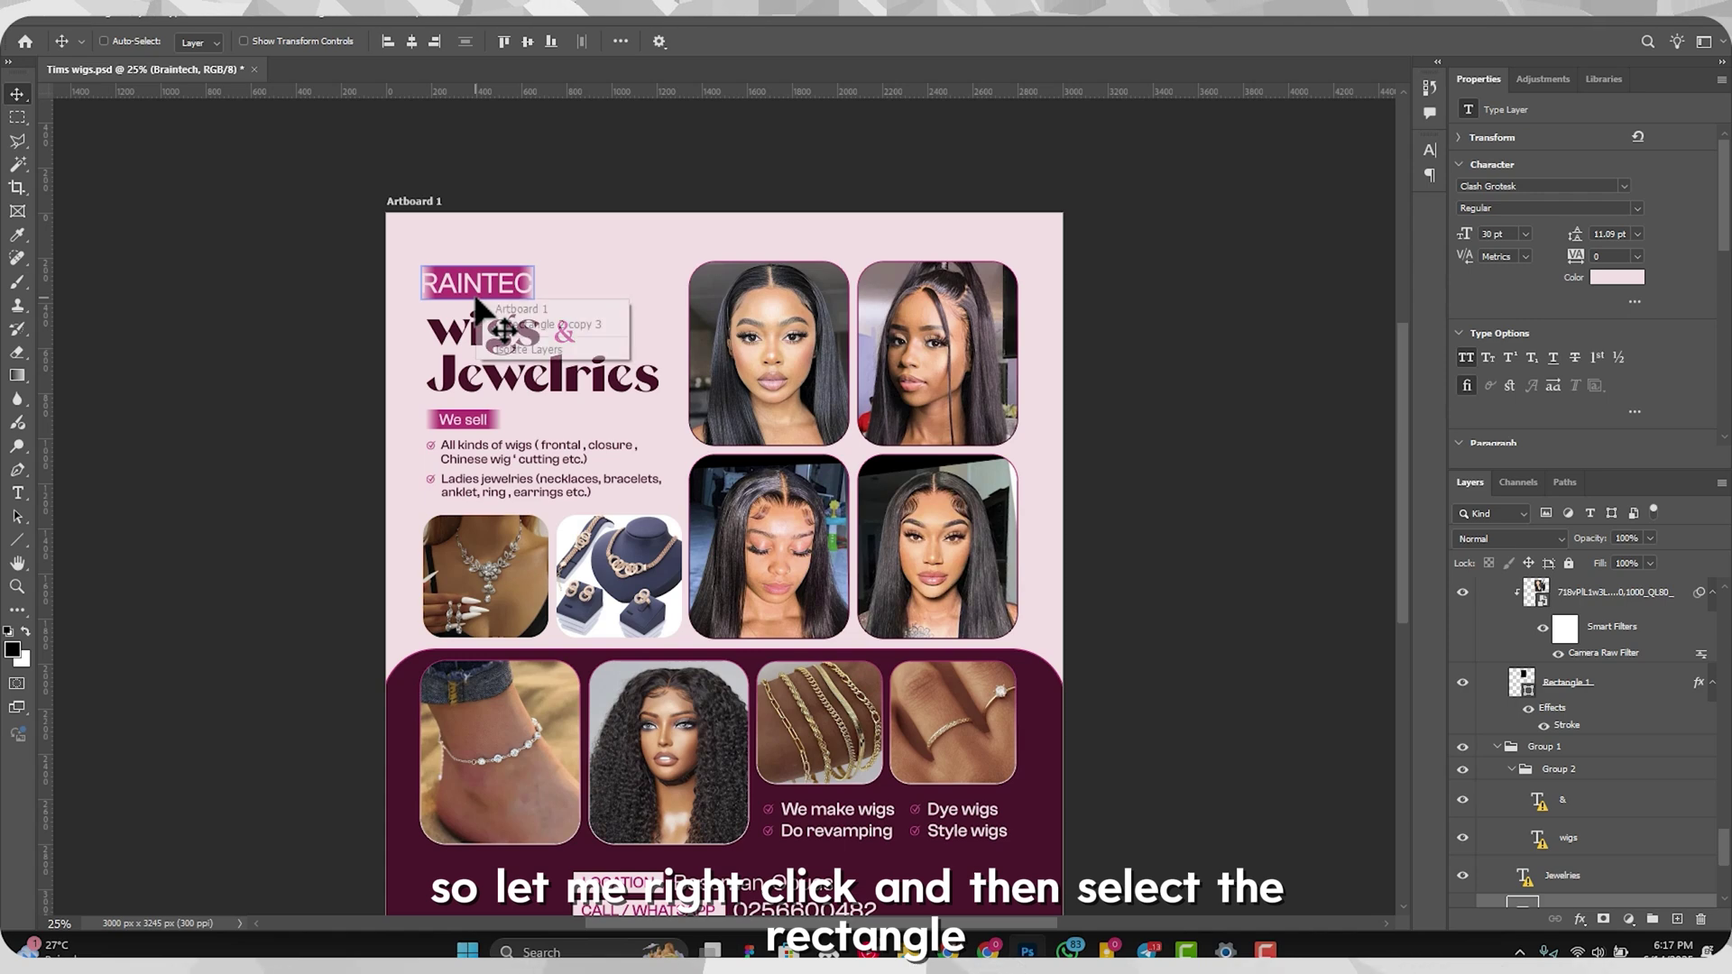
{"action": "left_click", "coordinate": [570, 322]}
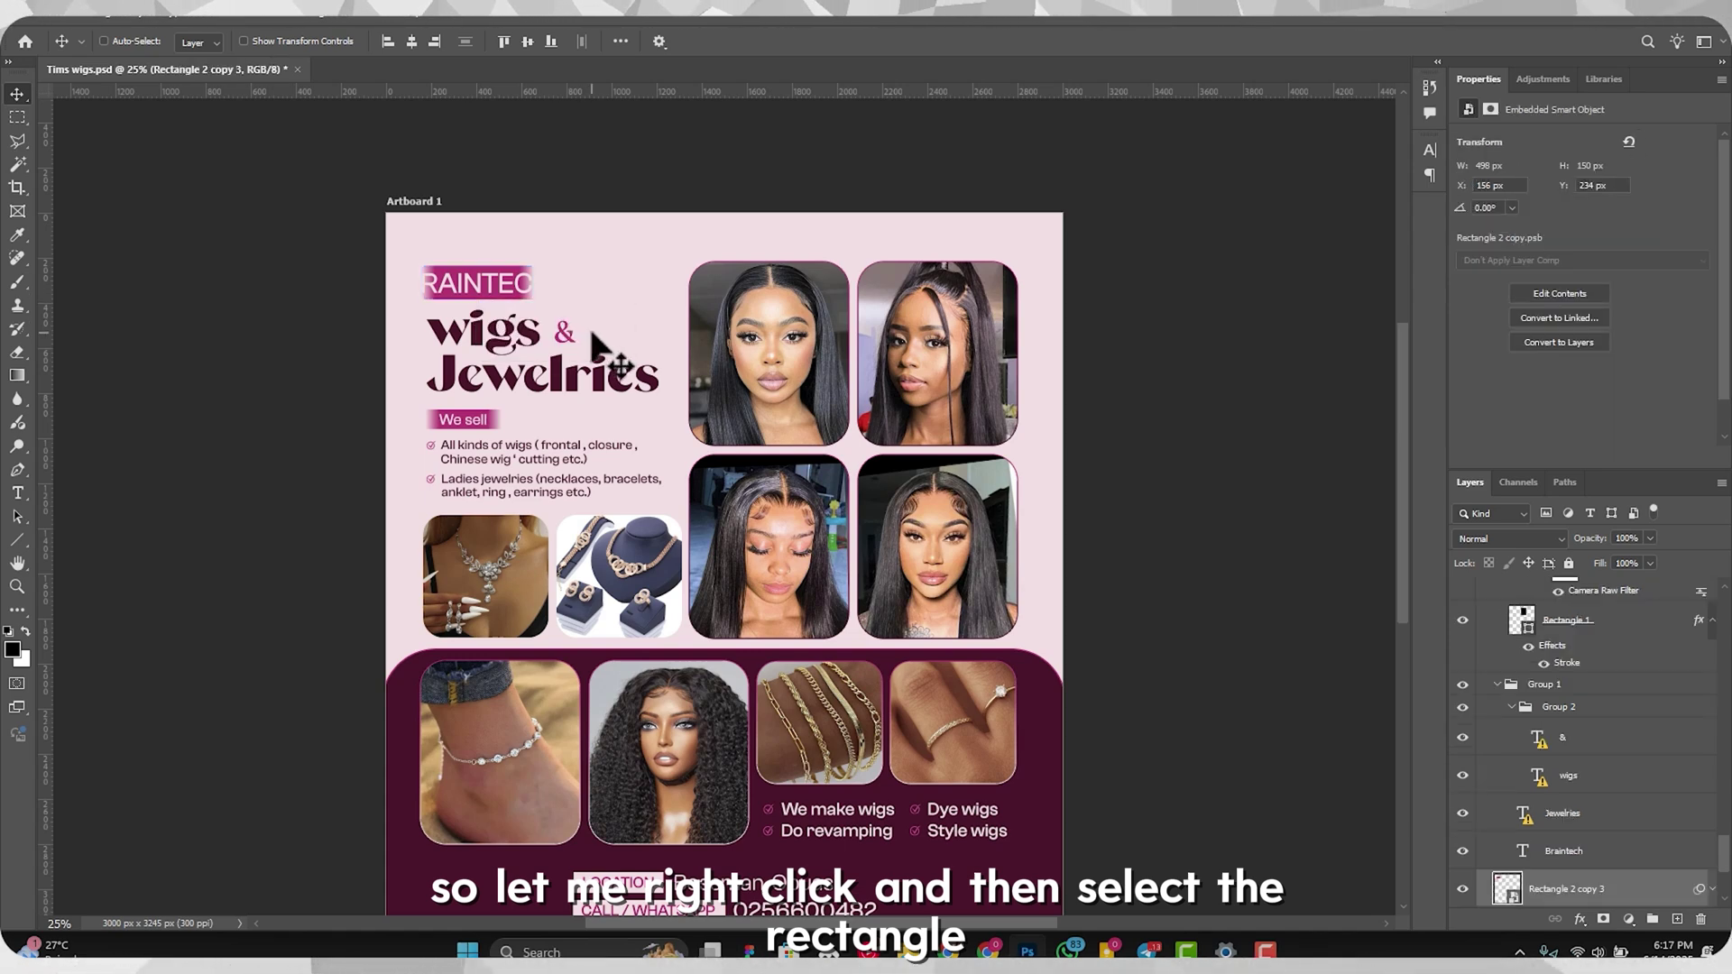
{"action": "key", "text": "ctrl+t"}
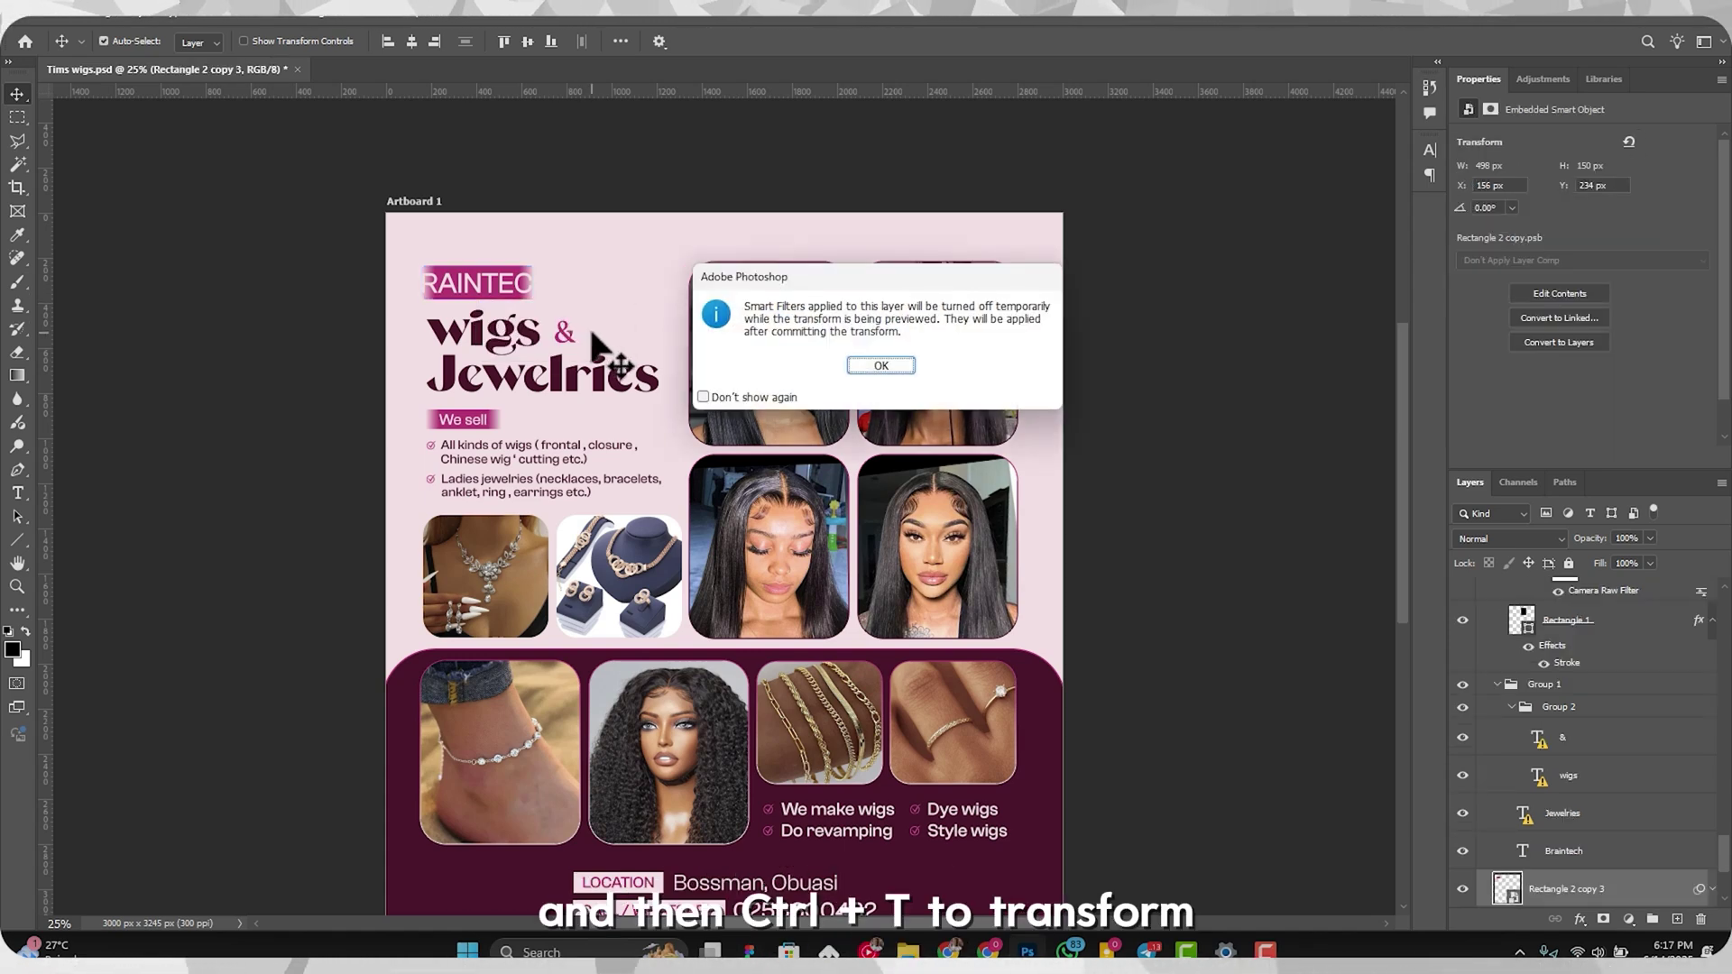
{"action": "left_click", "coordinate": [881, 365]}
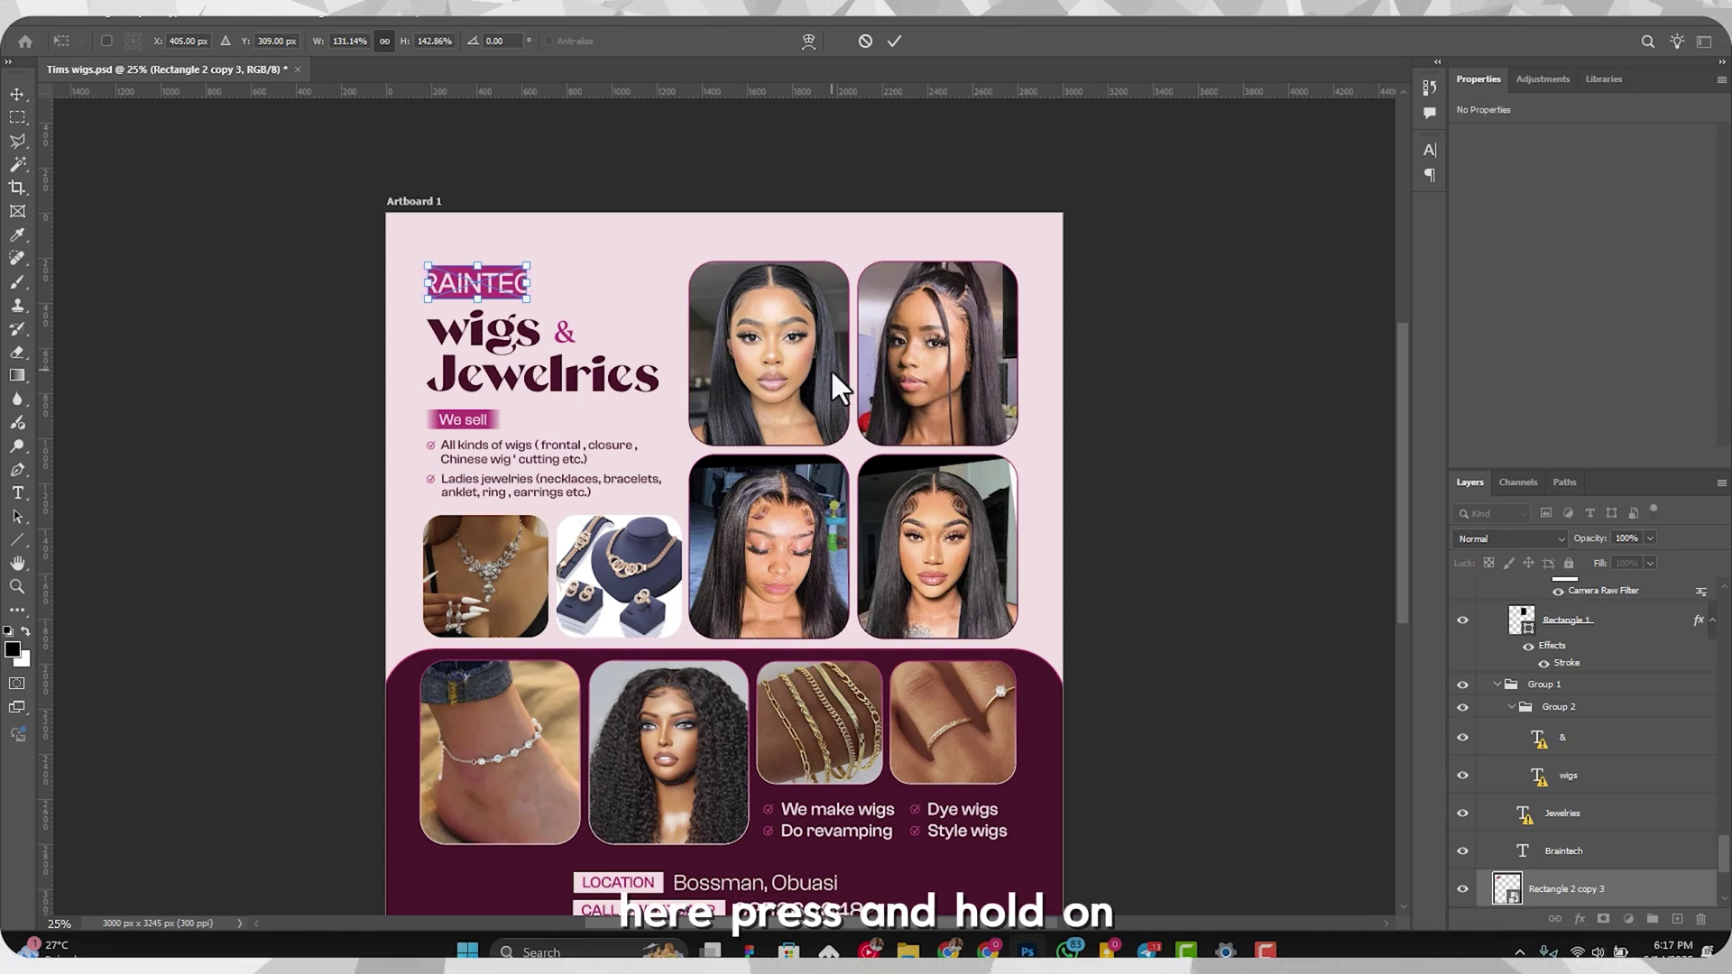
{"action": "left_click_drag", "start_coordinate": [529, 283], "coordinate": [594, 284]}
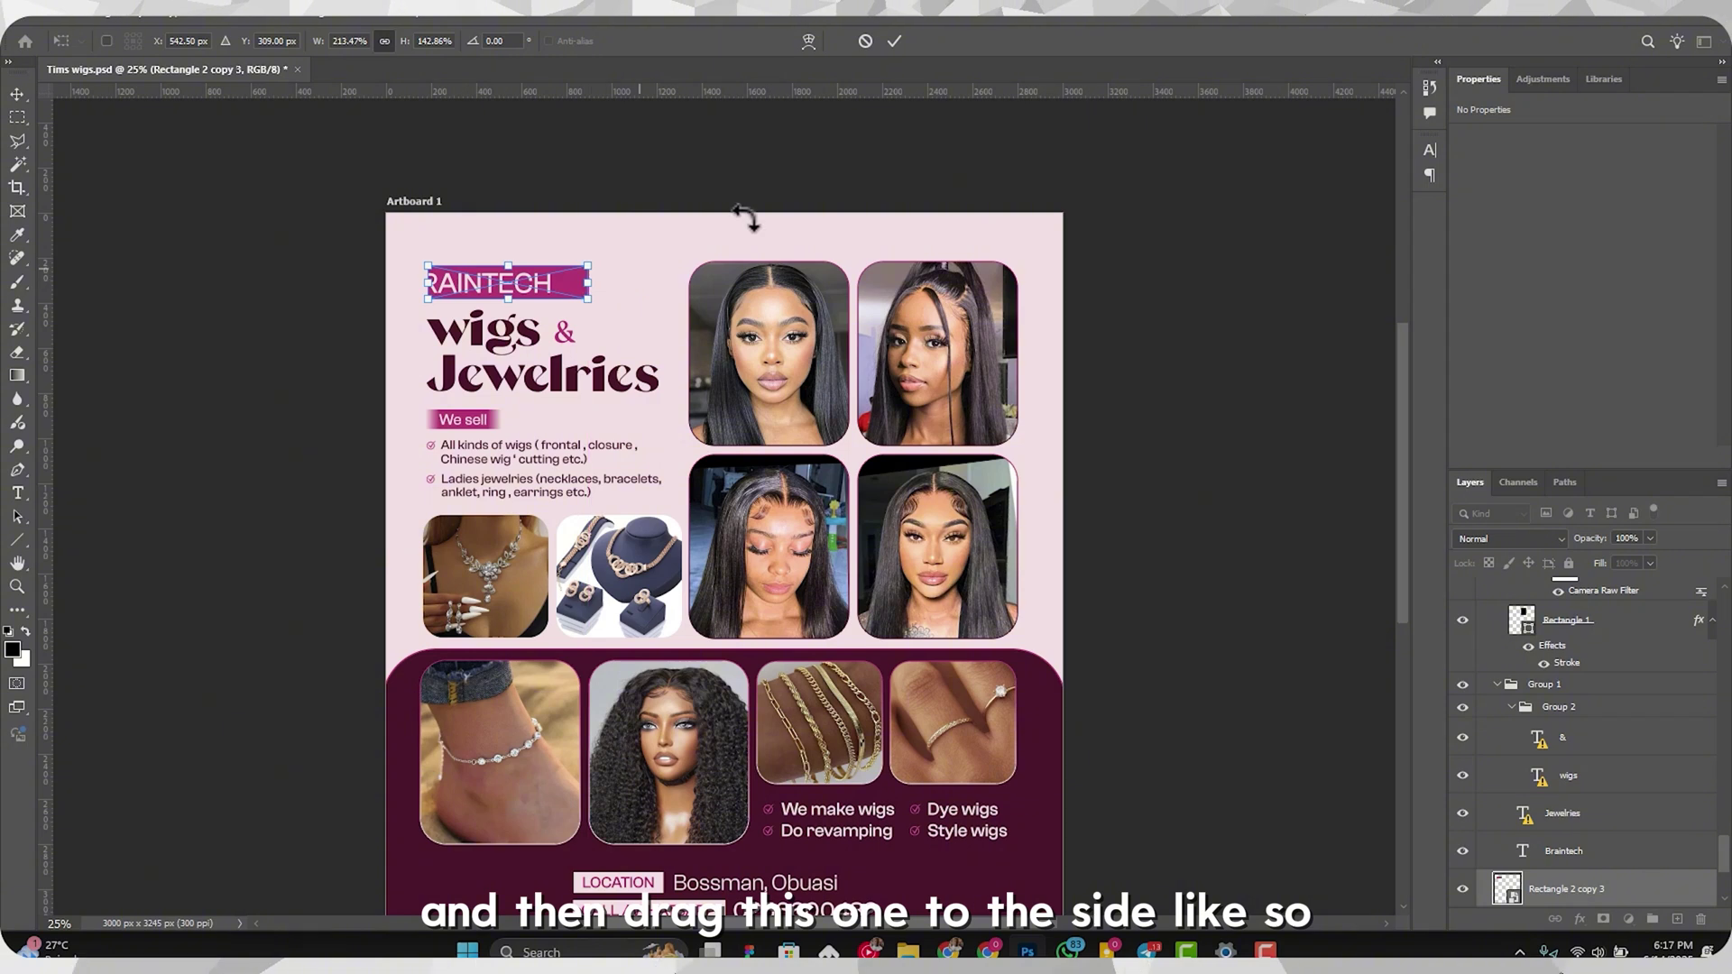
{"action": "key", "text": "Return"}
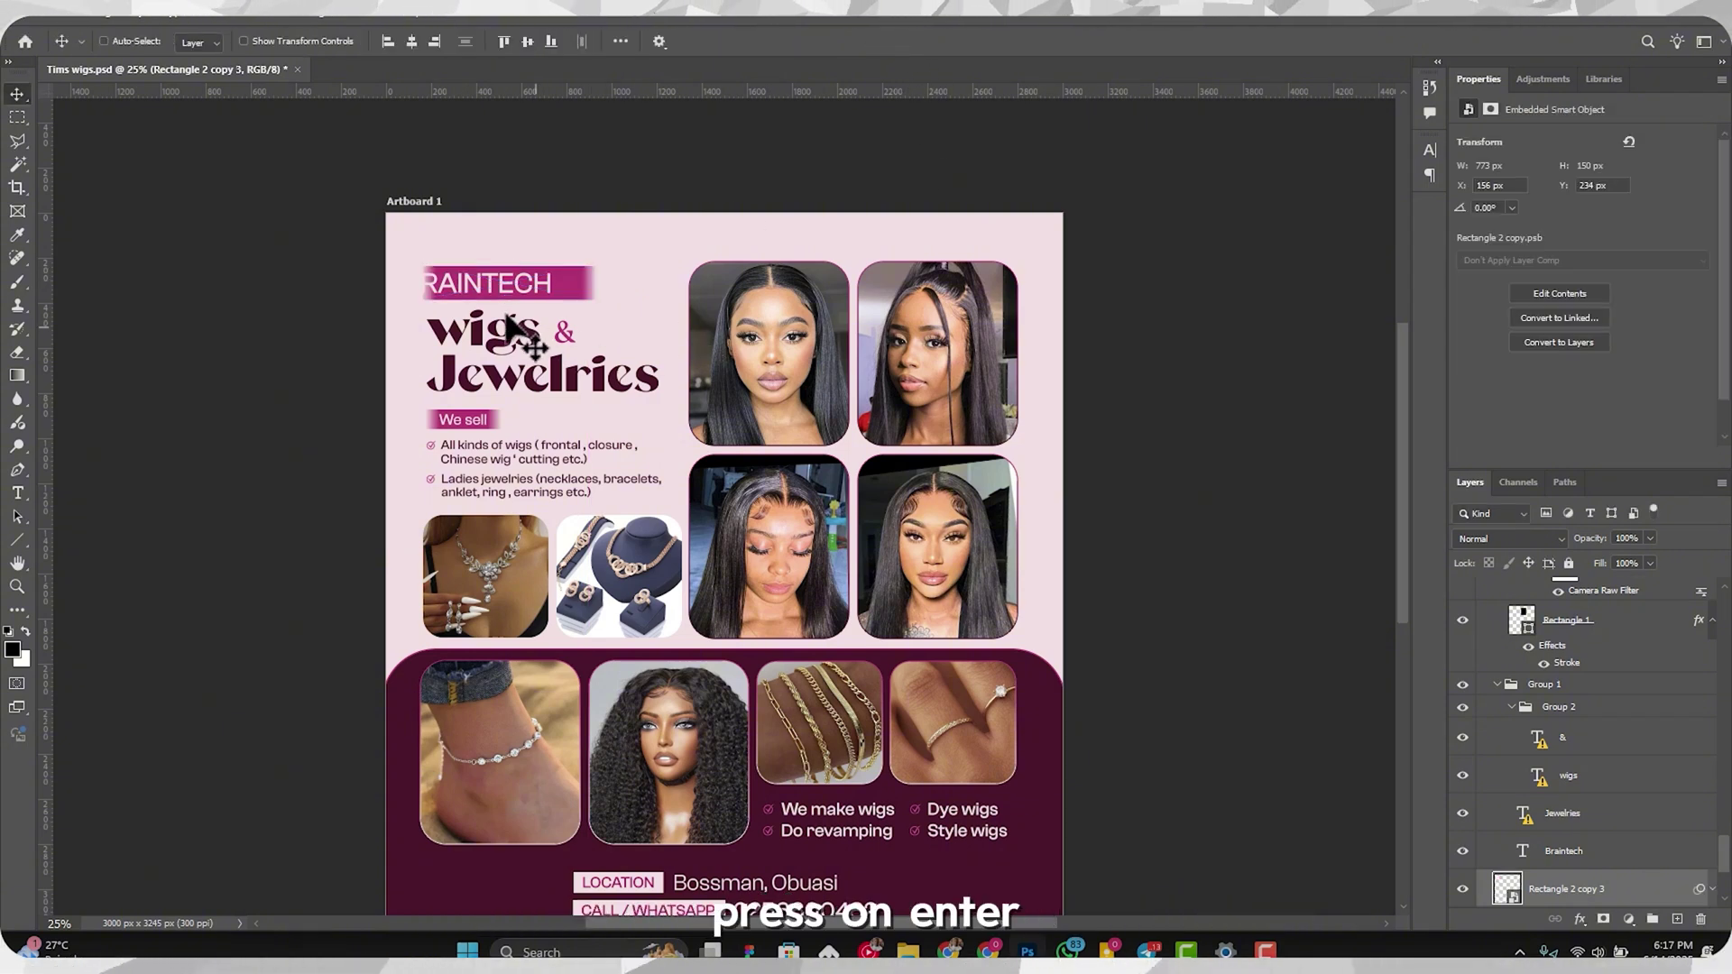
Step: Center the BRAINTECH text within its rectangle and set its font size to 28 pt
{"action": "right_click", "coordinate": [482, 274]}
{"action": "left_click", "coordinate": [498, 287]}
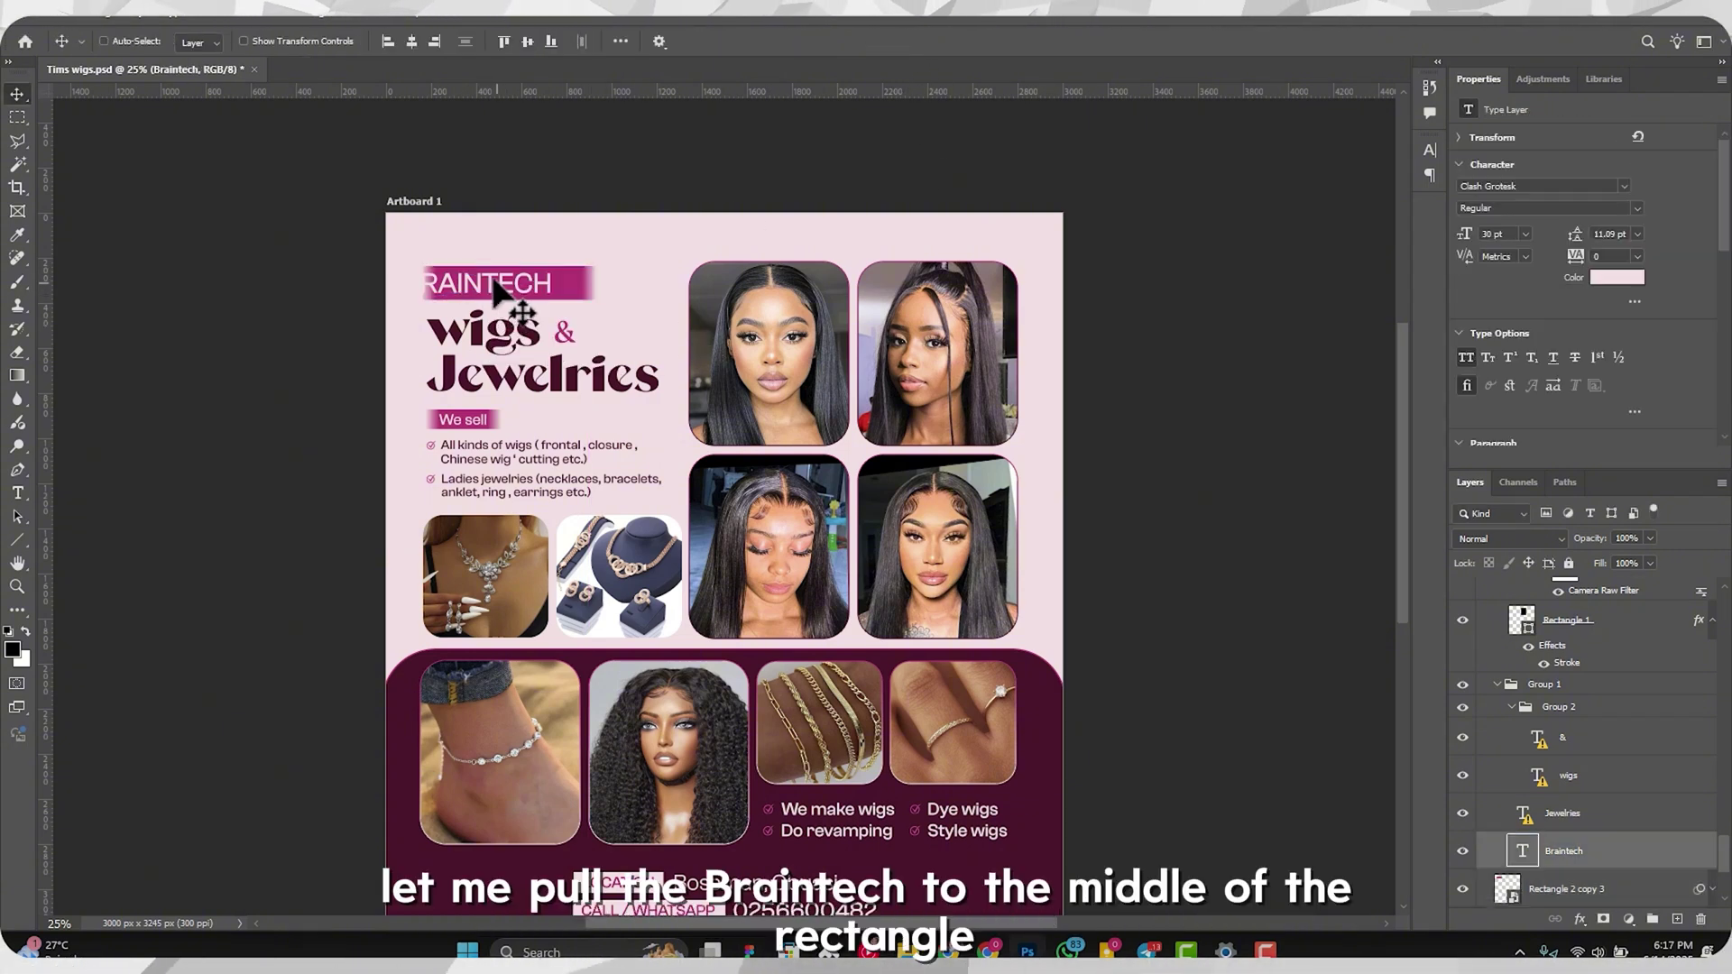
{"action": "left_click_drag", "start_coordinate": [494, 287], "coordinate": [526, 289]}
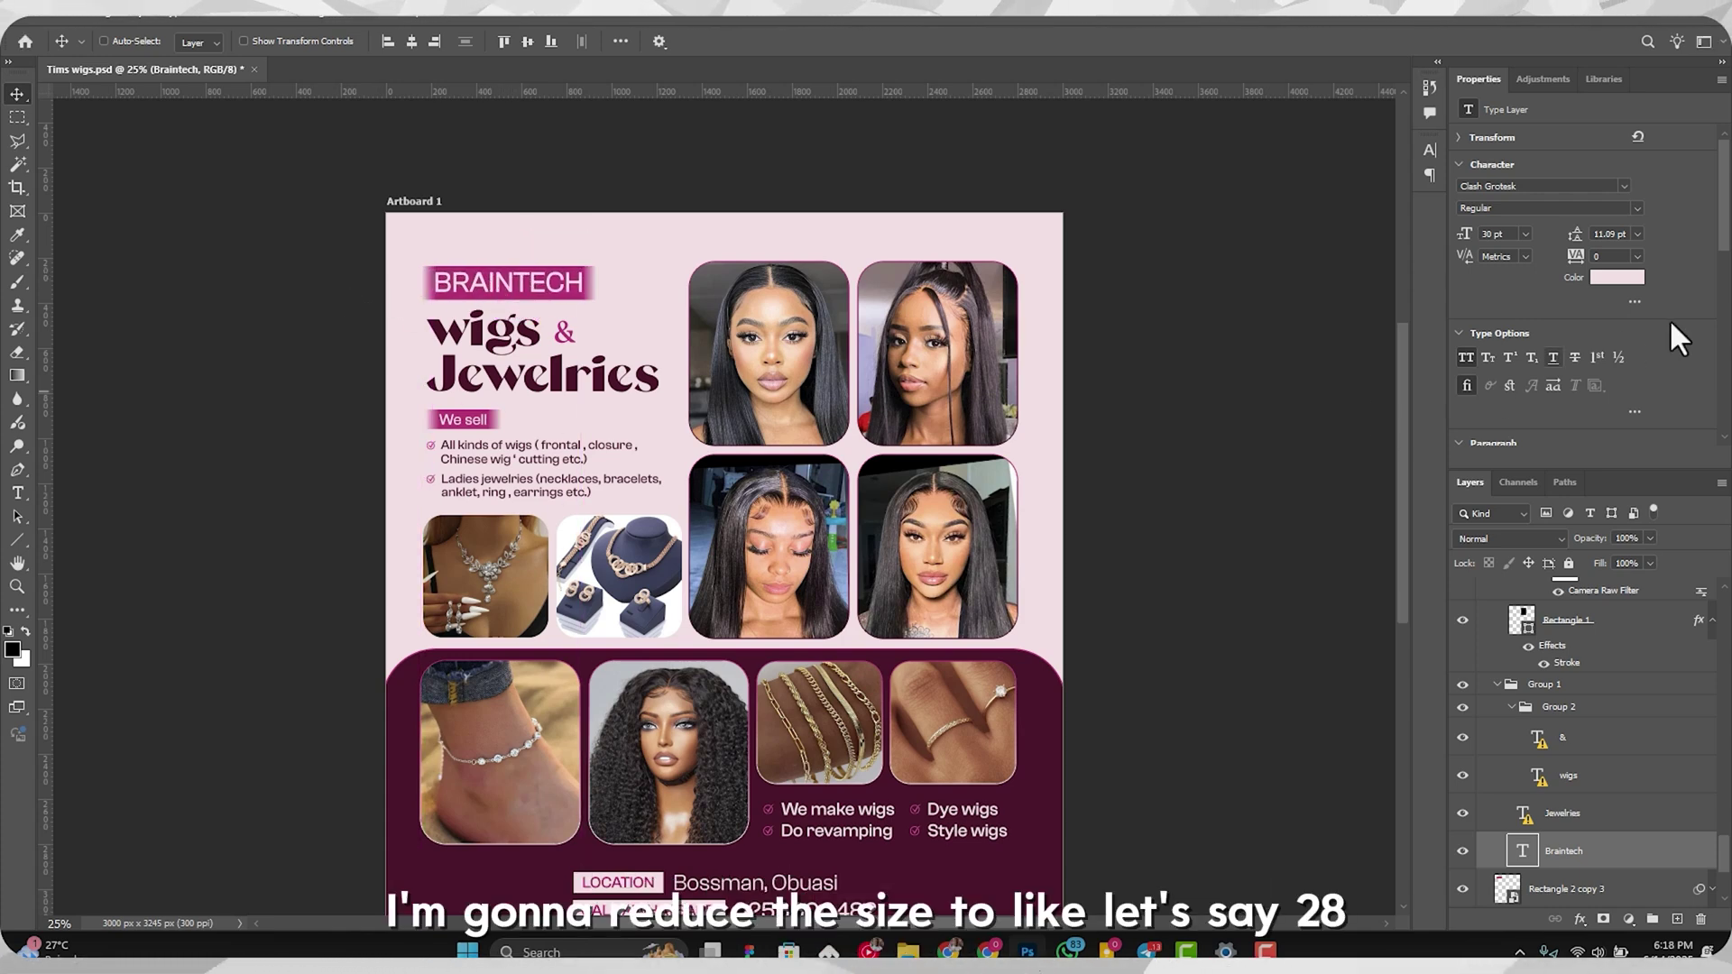
{"action": "left_click", "coordinate": [1490, 234]}
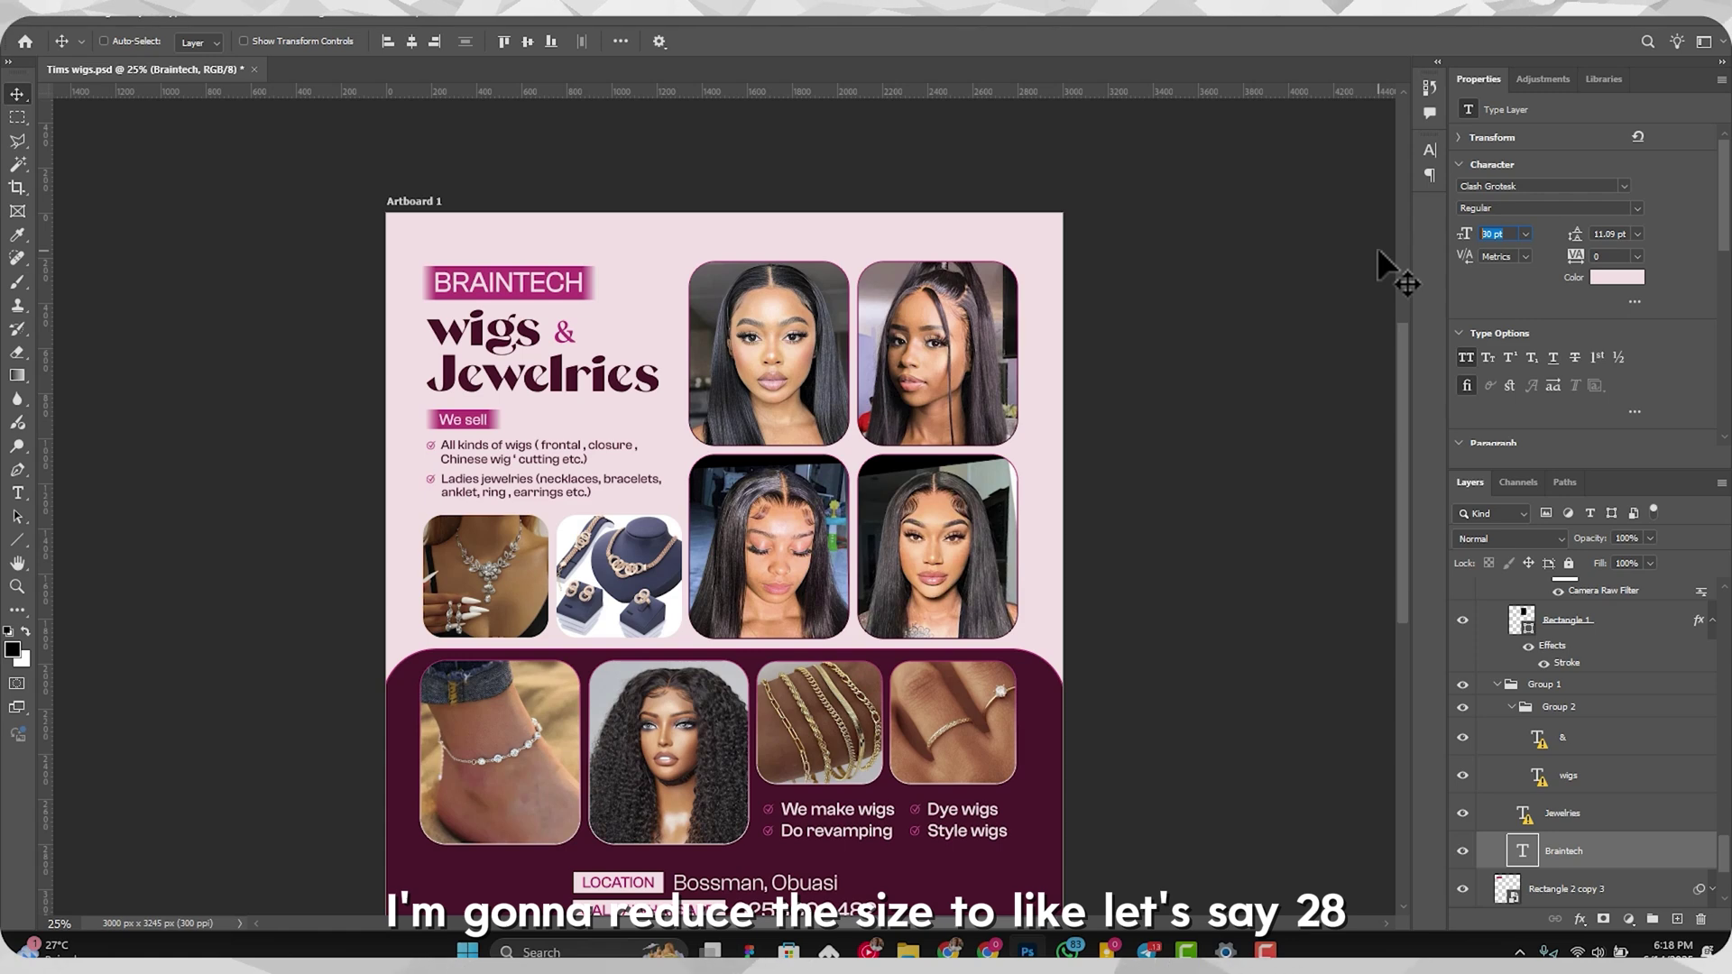
{"action": "type", "text": "28"}
{"action": "key", "text": "Return"}
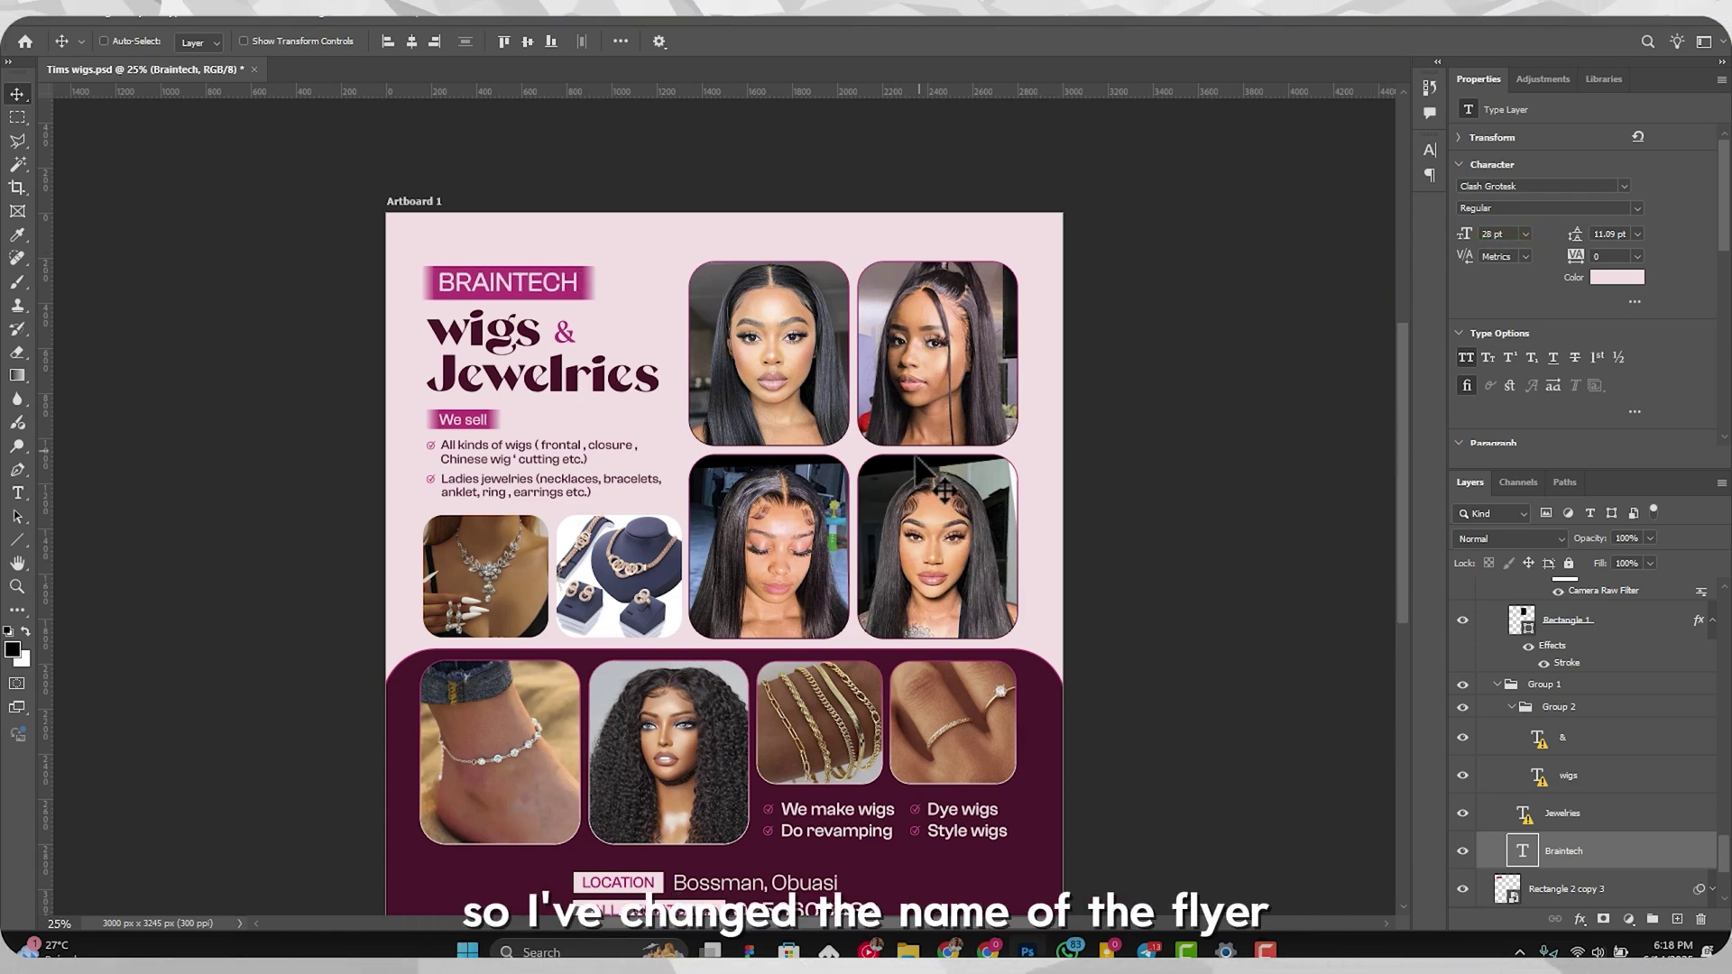
Step: Replace the phone number beside the CALL / WHATSAPP label with a new placeholder phone number
{"action": "scroll", "coordinate": [676, 386], "scroll_direction": "down", "scroll_amount": 1}
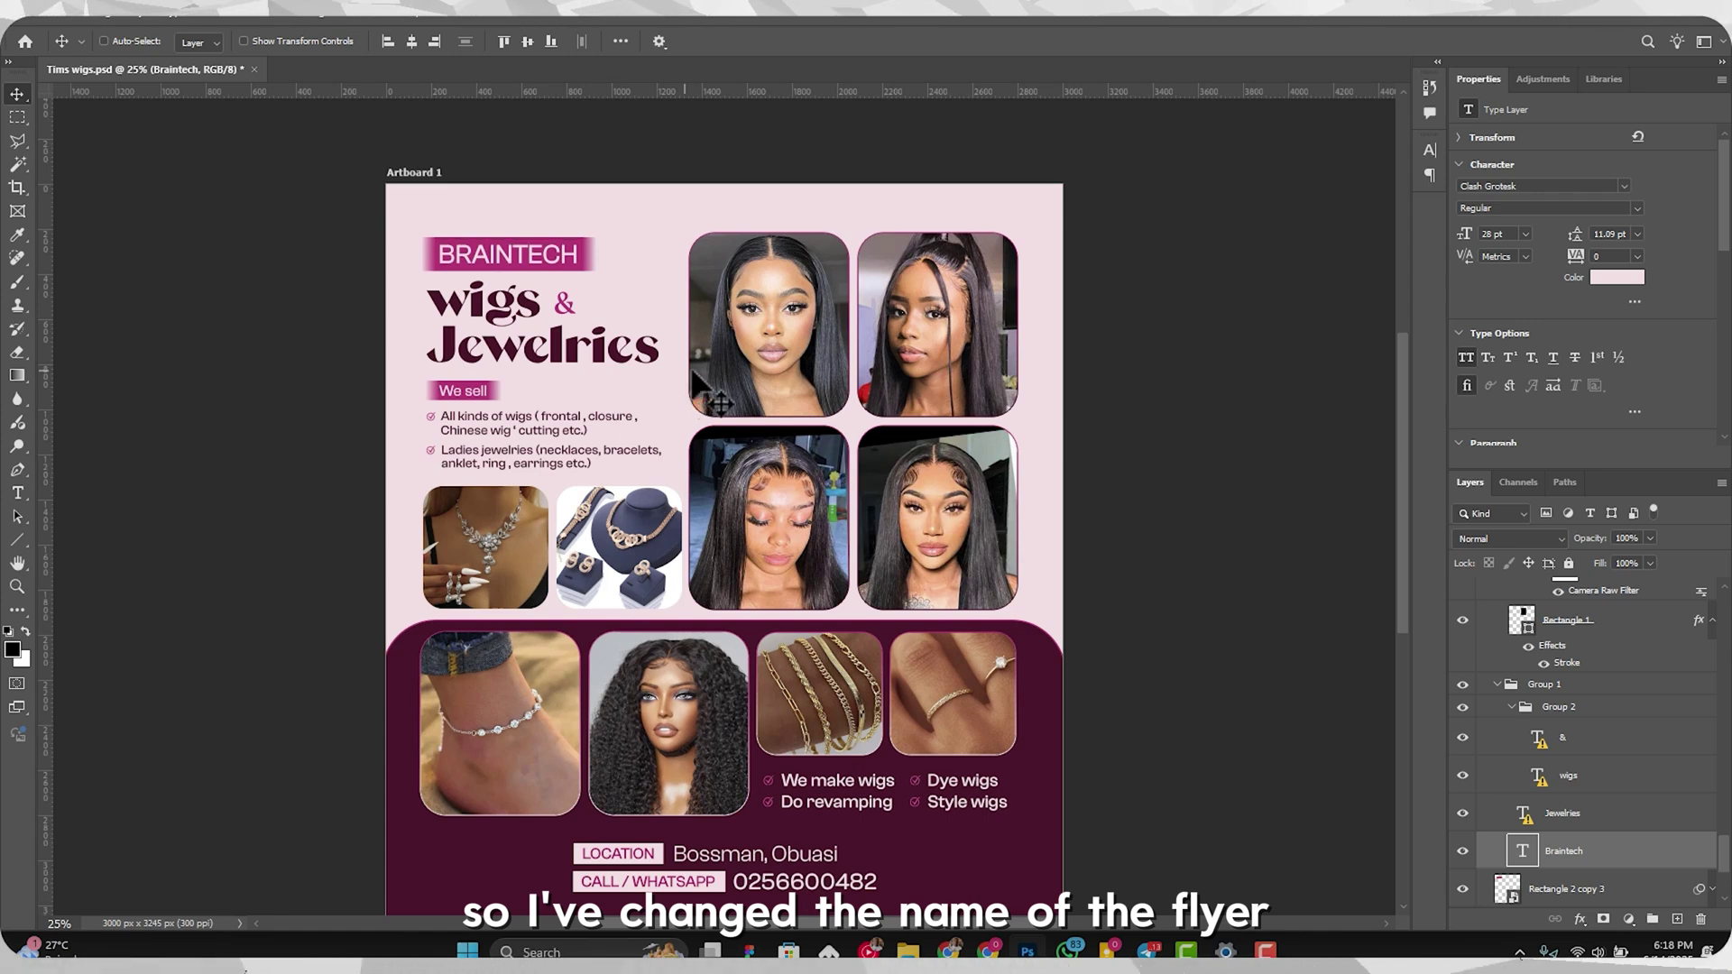
{"action": "scroll", "coordinate": [715, 404], "scroll_direction": "down", "scroll_amount": 4}
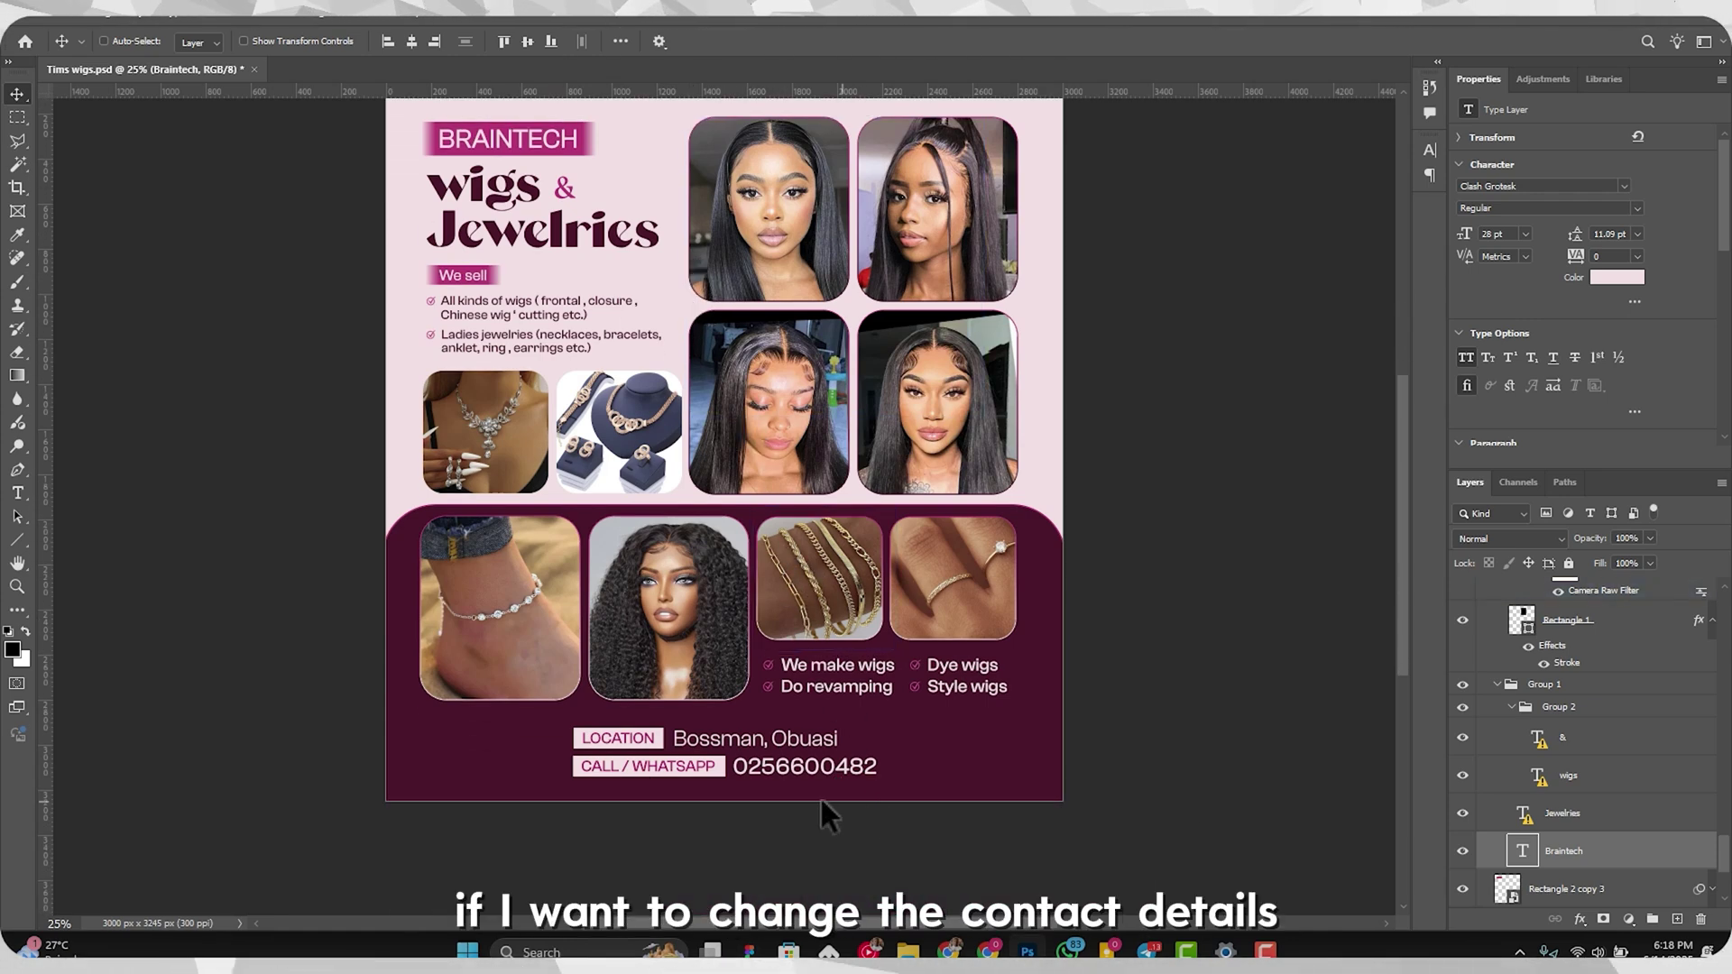
{"action": "double_click", "coordinate": [817, 768]}
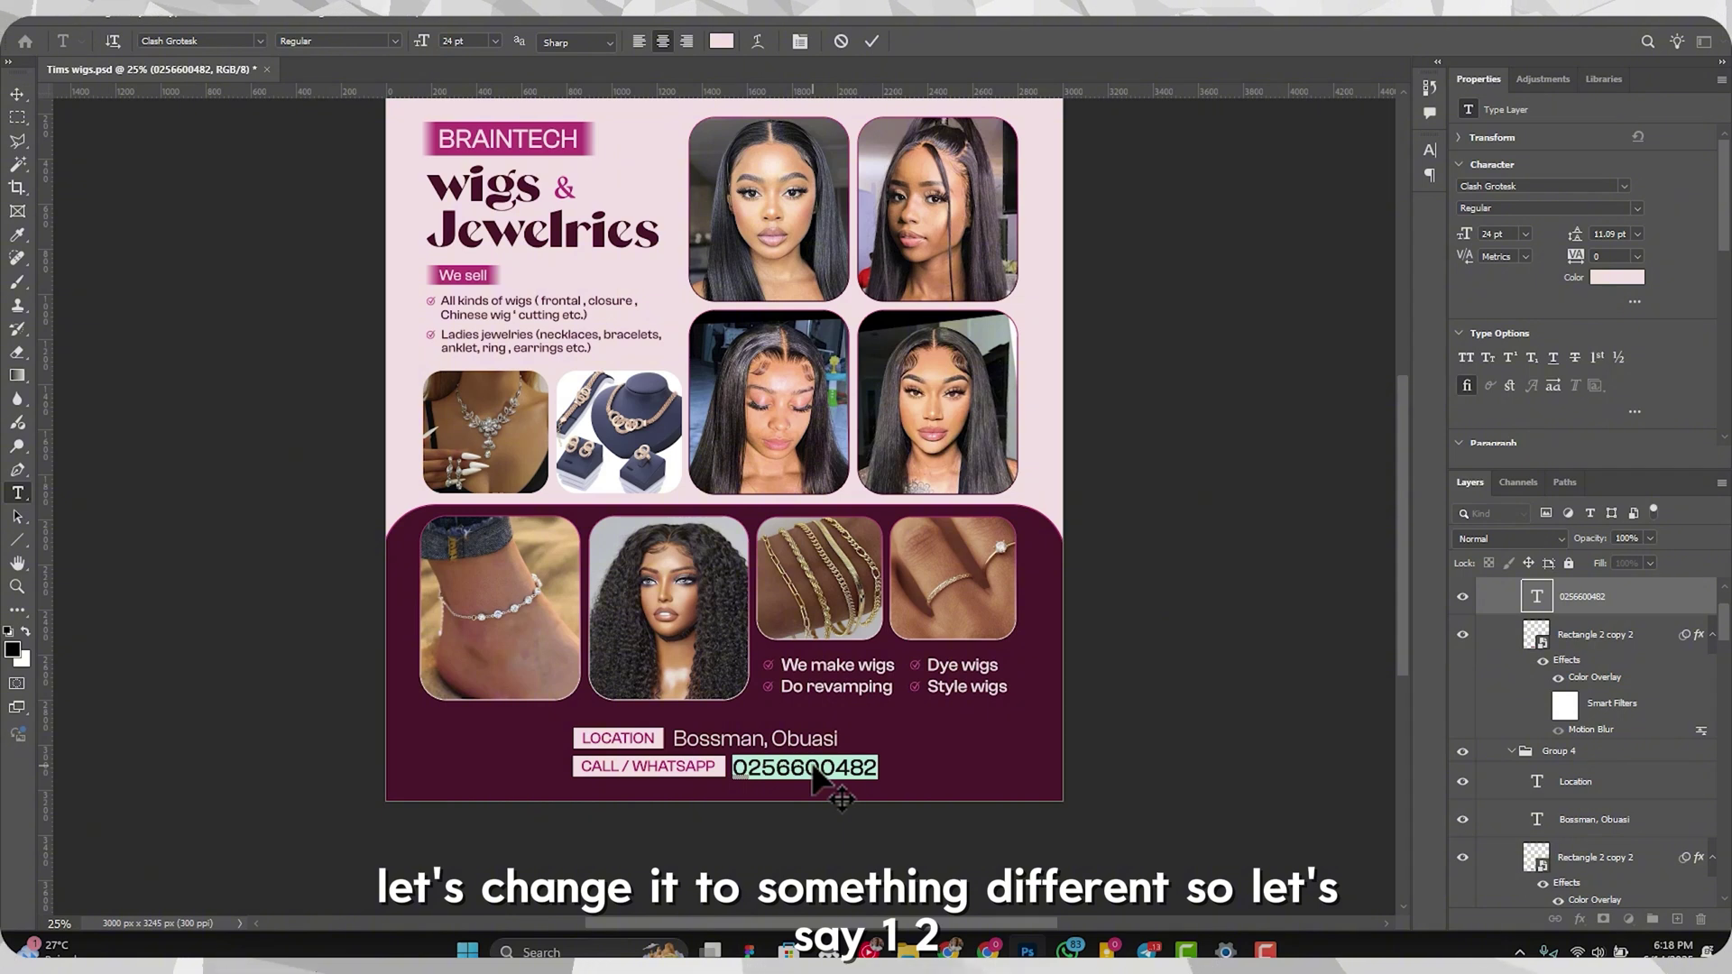
{"action": "type", "text": "123"}
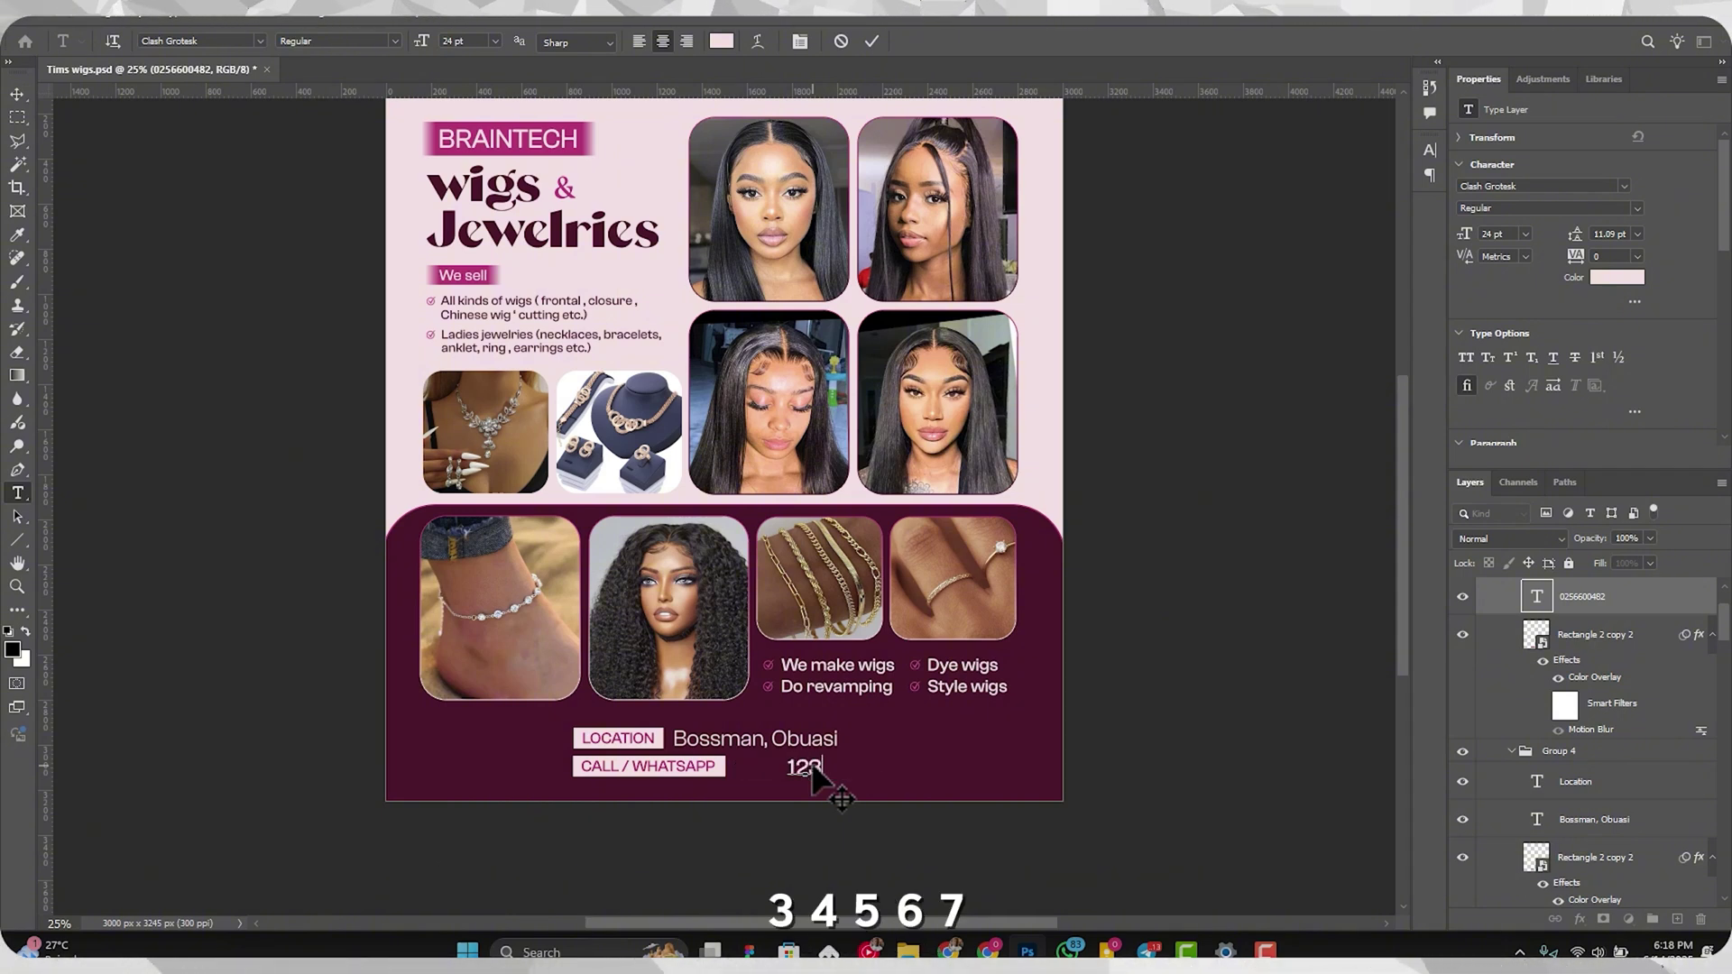
{"action": "type", "text": "4567890"}
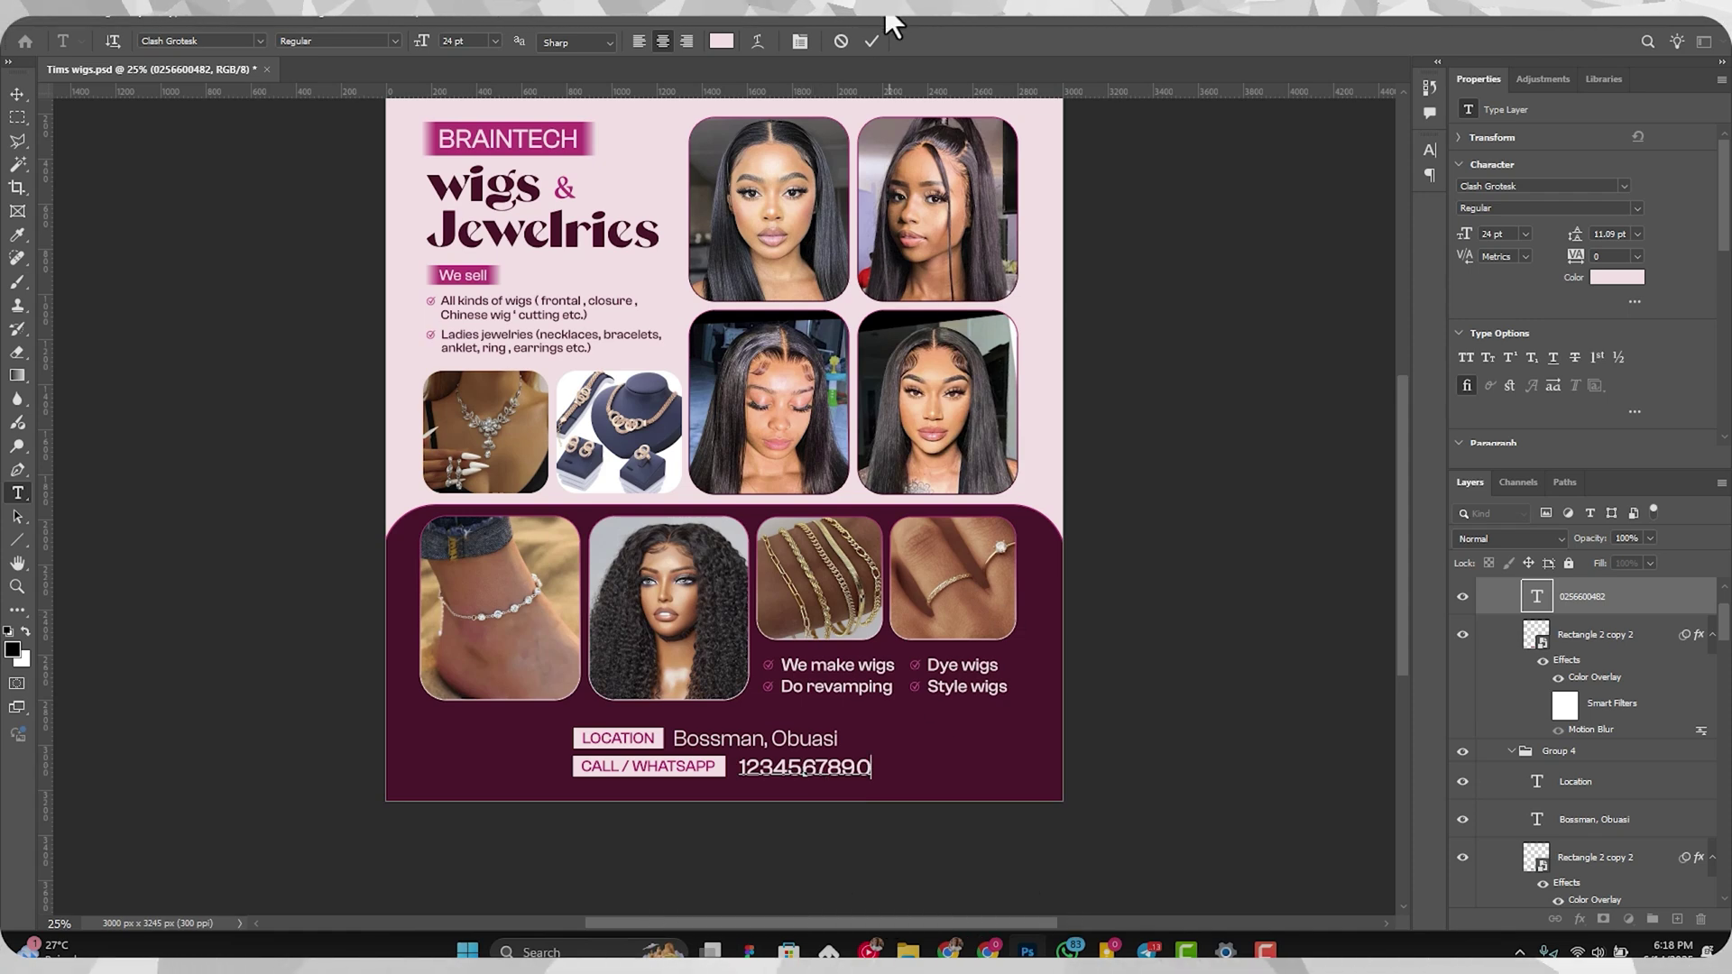
{"action": "left_click", "coordinate": [871, 40]}
{"action": "key", "text": "v"}
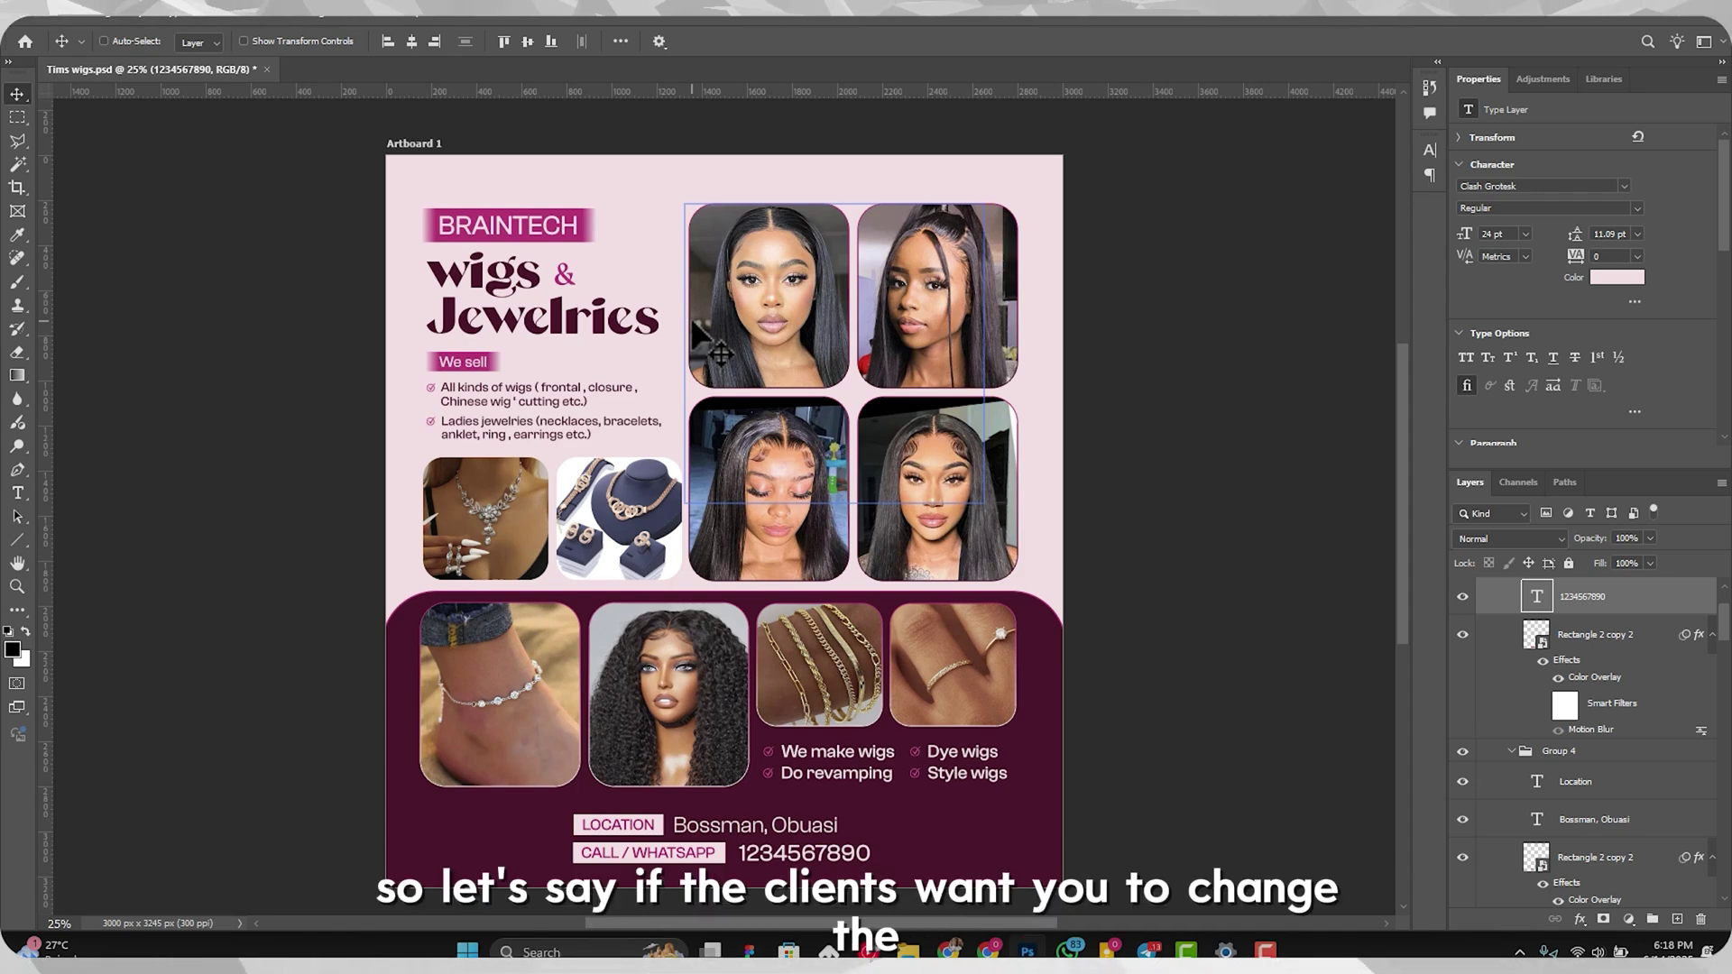
Step: Save the edited flyer as a separate Photoshop file named Tims wigs 1 with Maximize Compatibility enabled
{"action": "scroll", "coordinate": [694, 352], "scroll_direction": "up", "scroll_amount": 1}
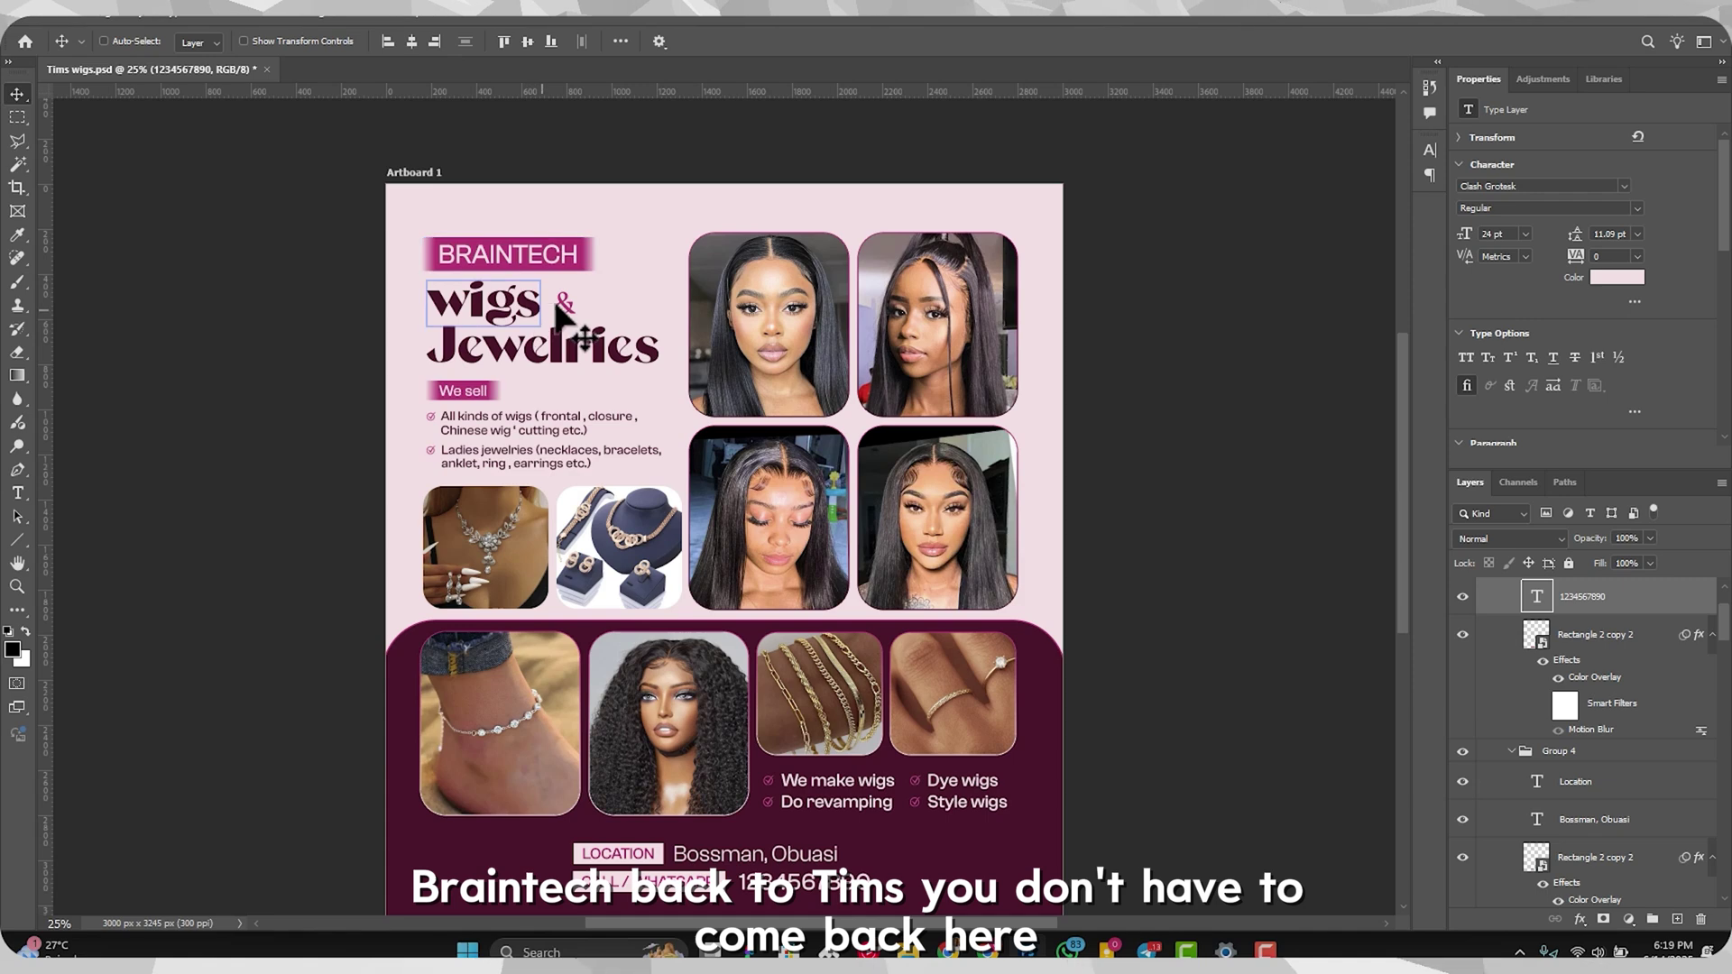
{"action": "scroll", "coordinate": [586, 330], "scroll_direction": "down", "scroll_amount": 1}
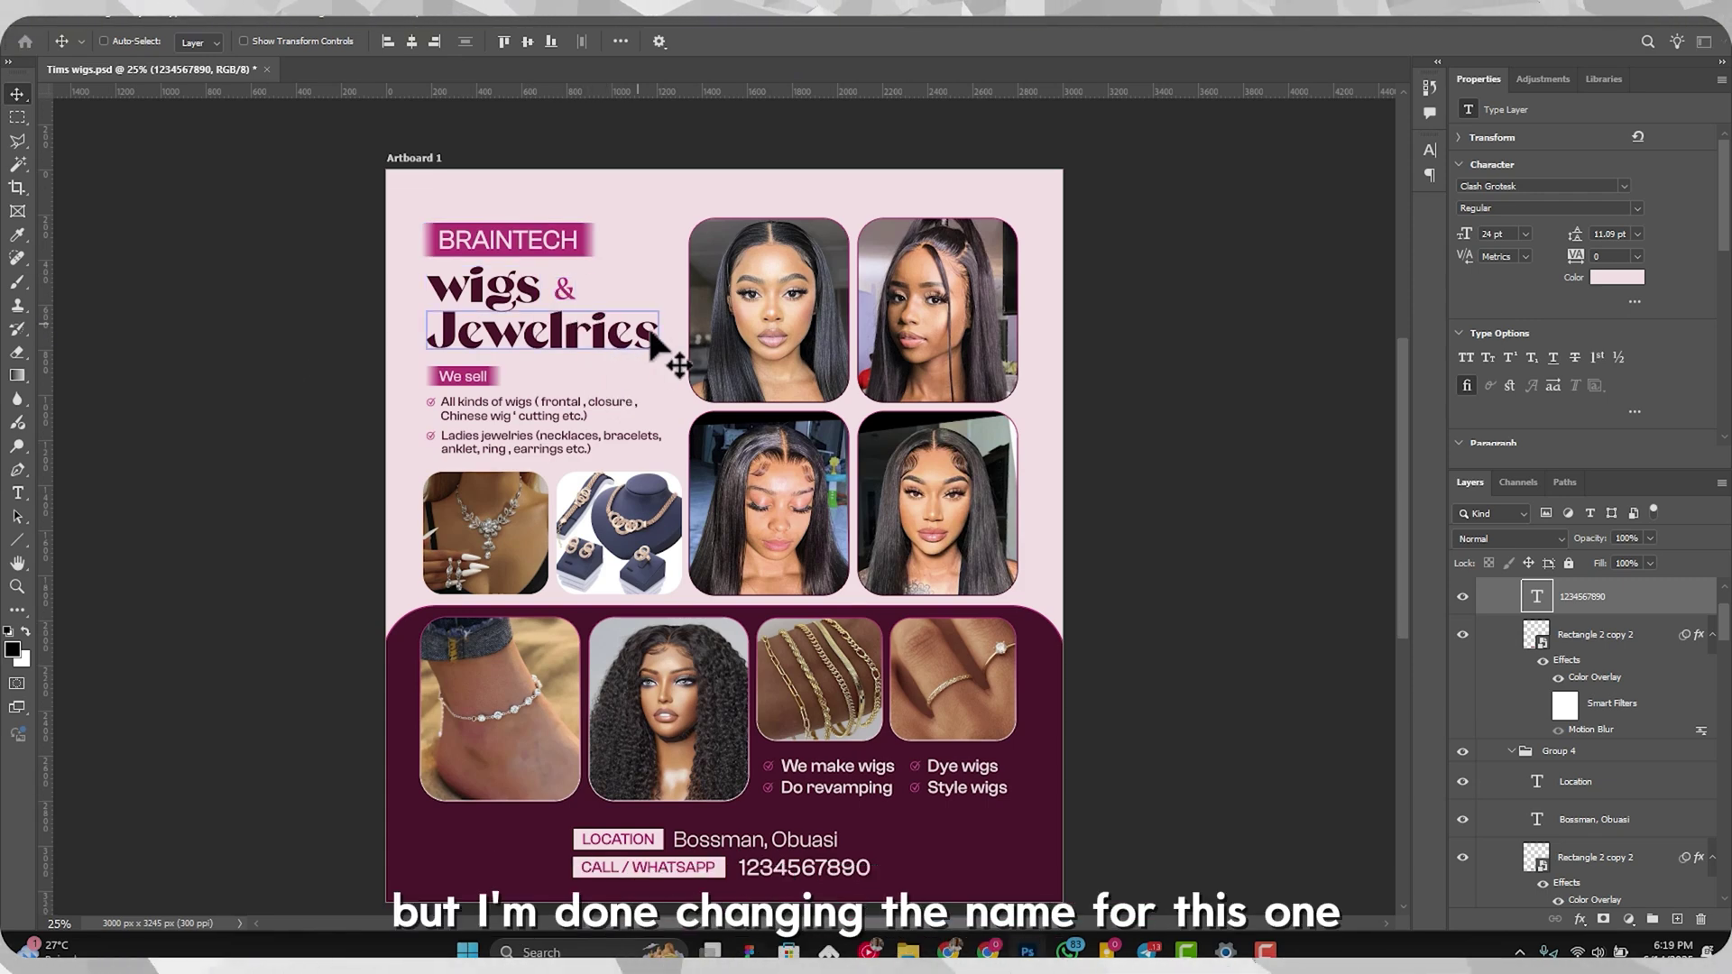
{"action": "scroll", "coordinate": [658, 348], "scroll_direction": "down", "scroll_amount": 1}
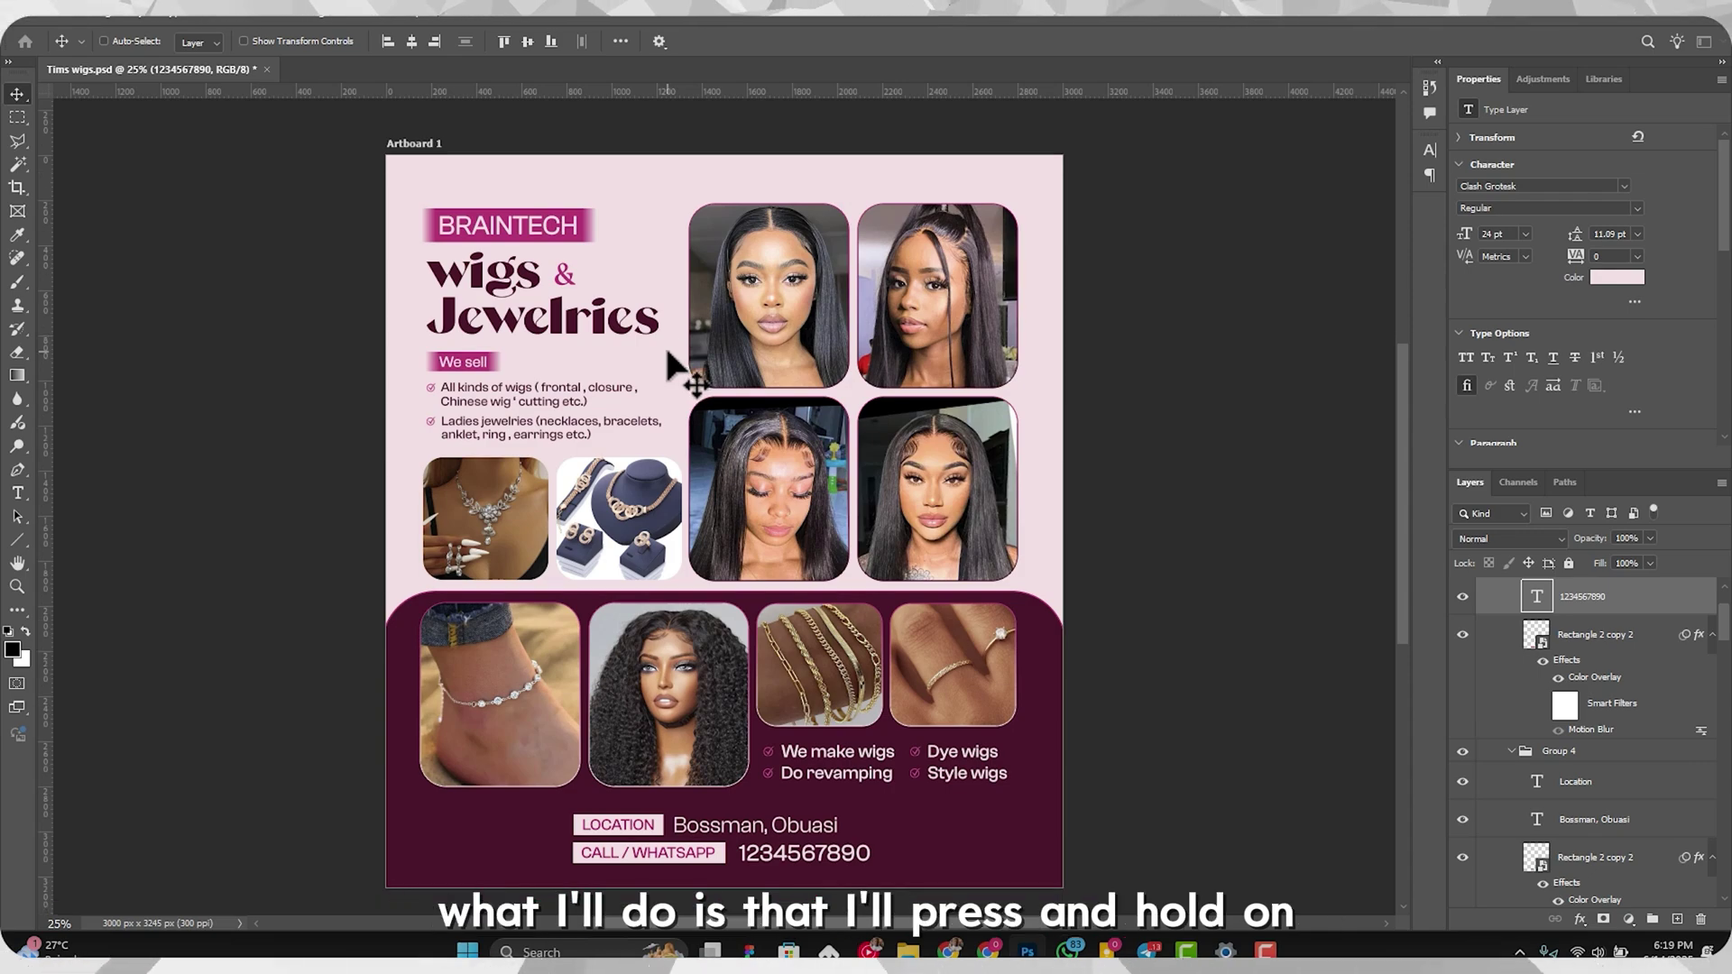
{"action": "key", "text": "ctrl"}
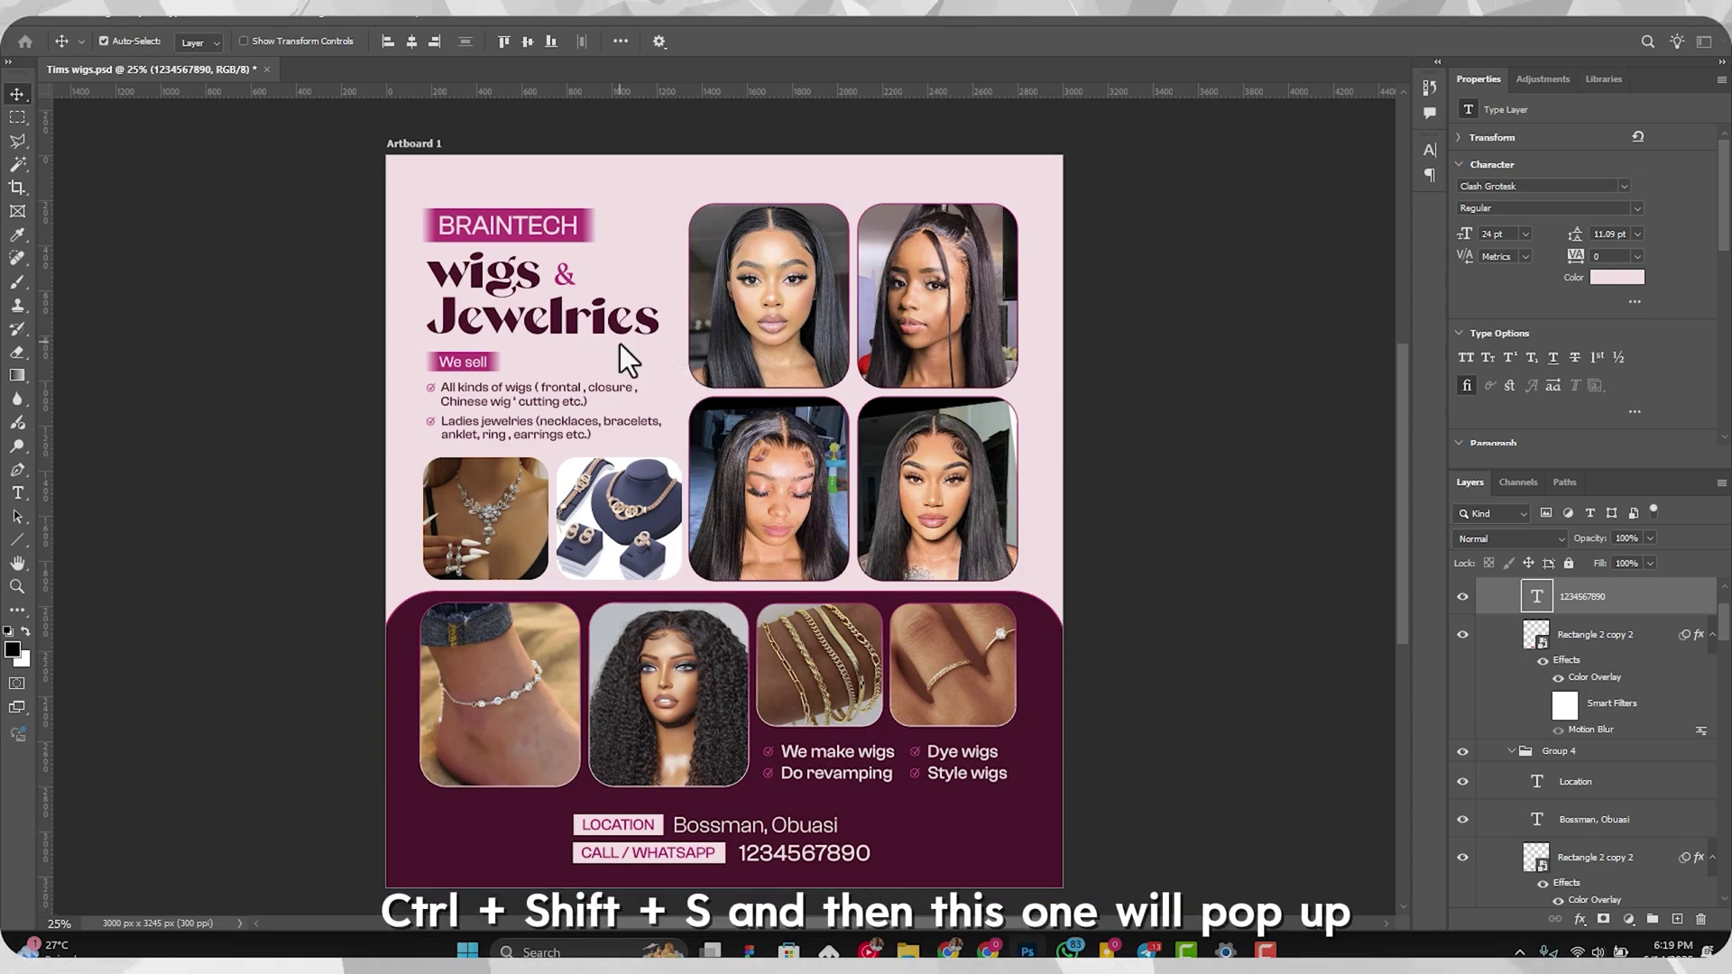
{"action": "key", "text": "ctrl+shift+s"}
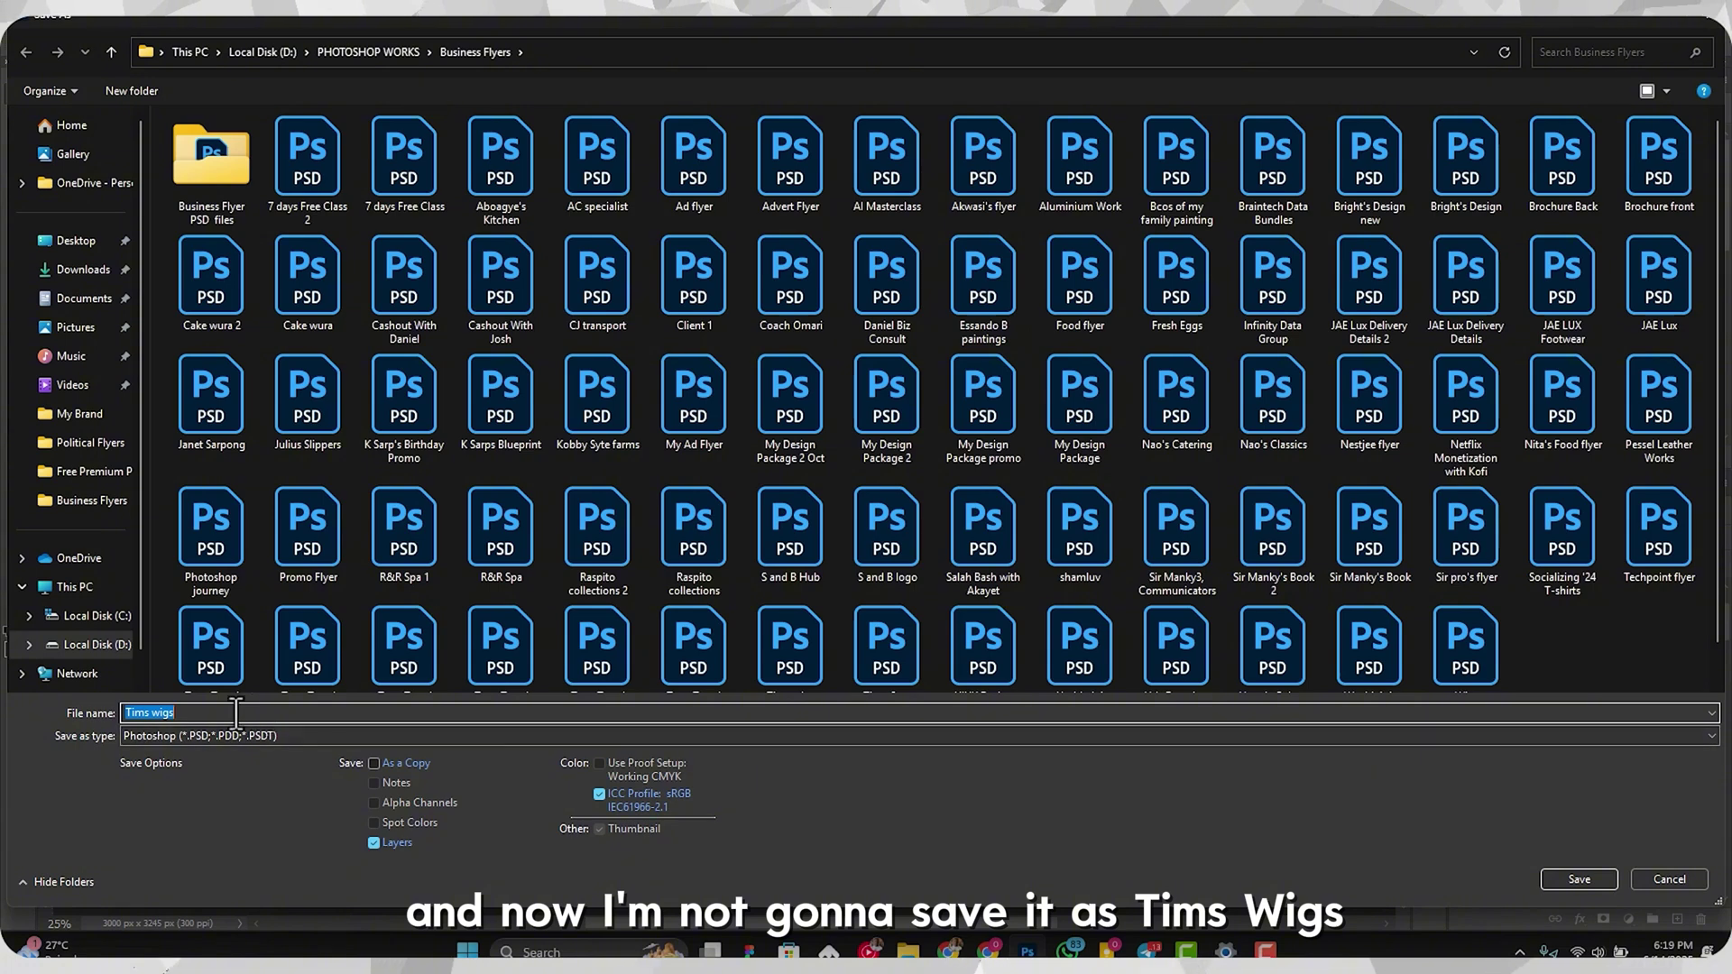
{"action": "left_click", "coordinate": [235, 713]}
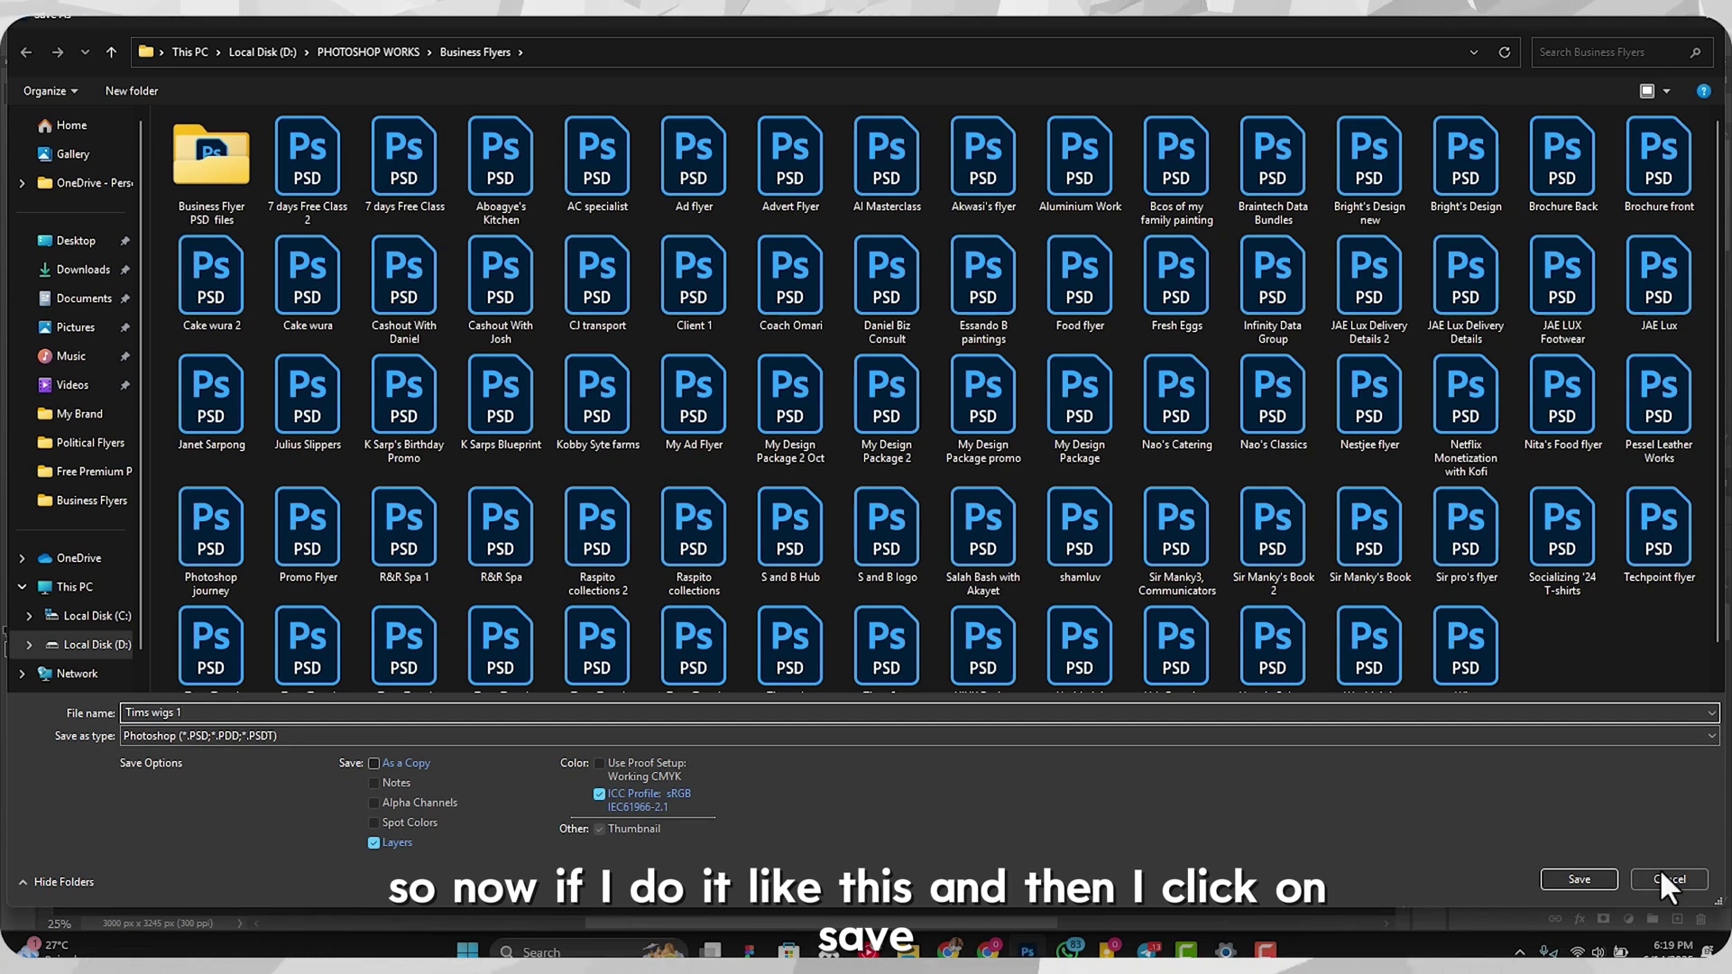
{"action": "left_click", "coordinate": [1591, 880]}
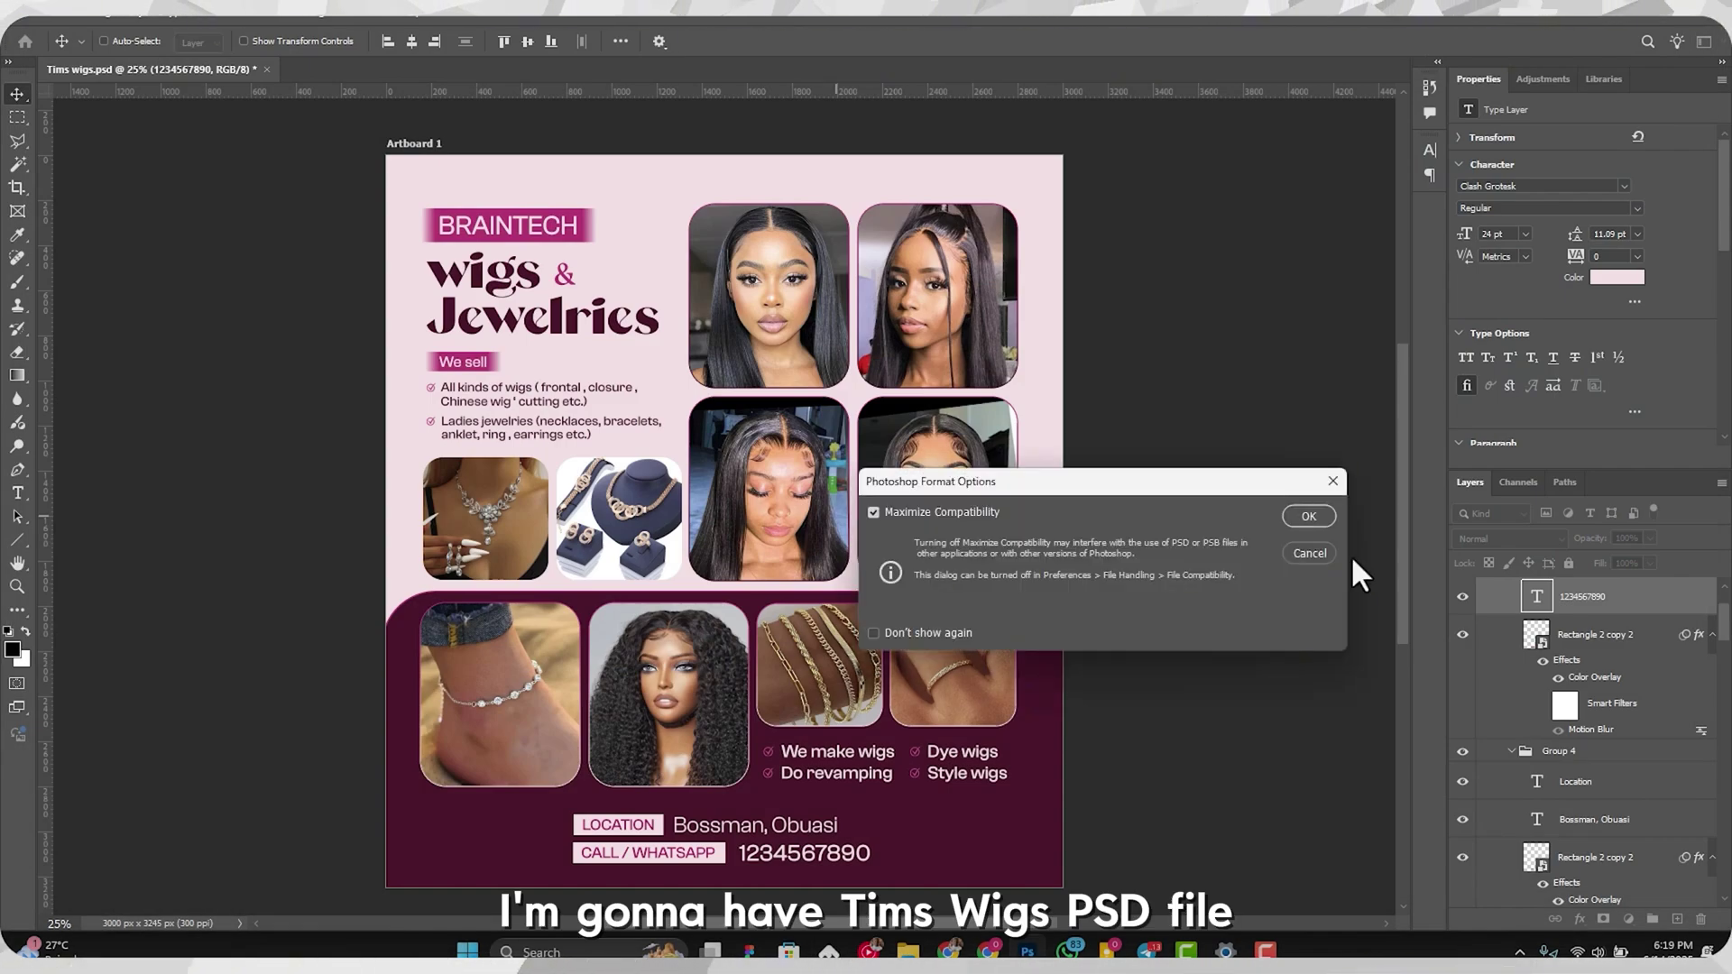
{"action": "left_click", "coordinate": [1309, 516]}
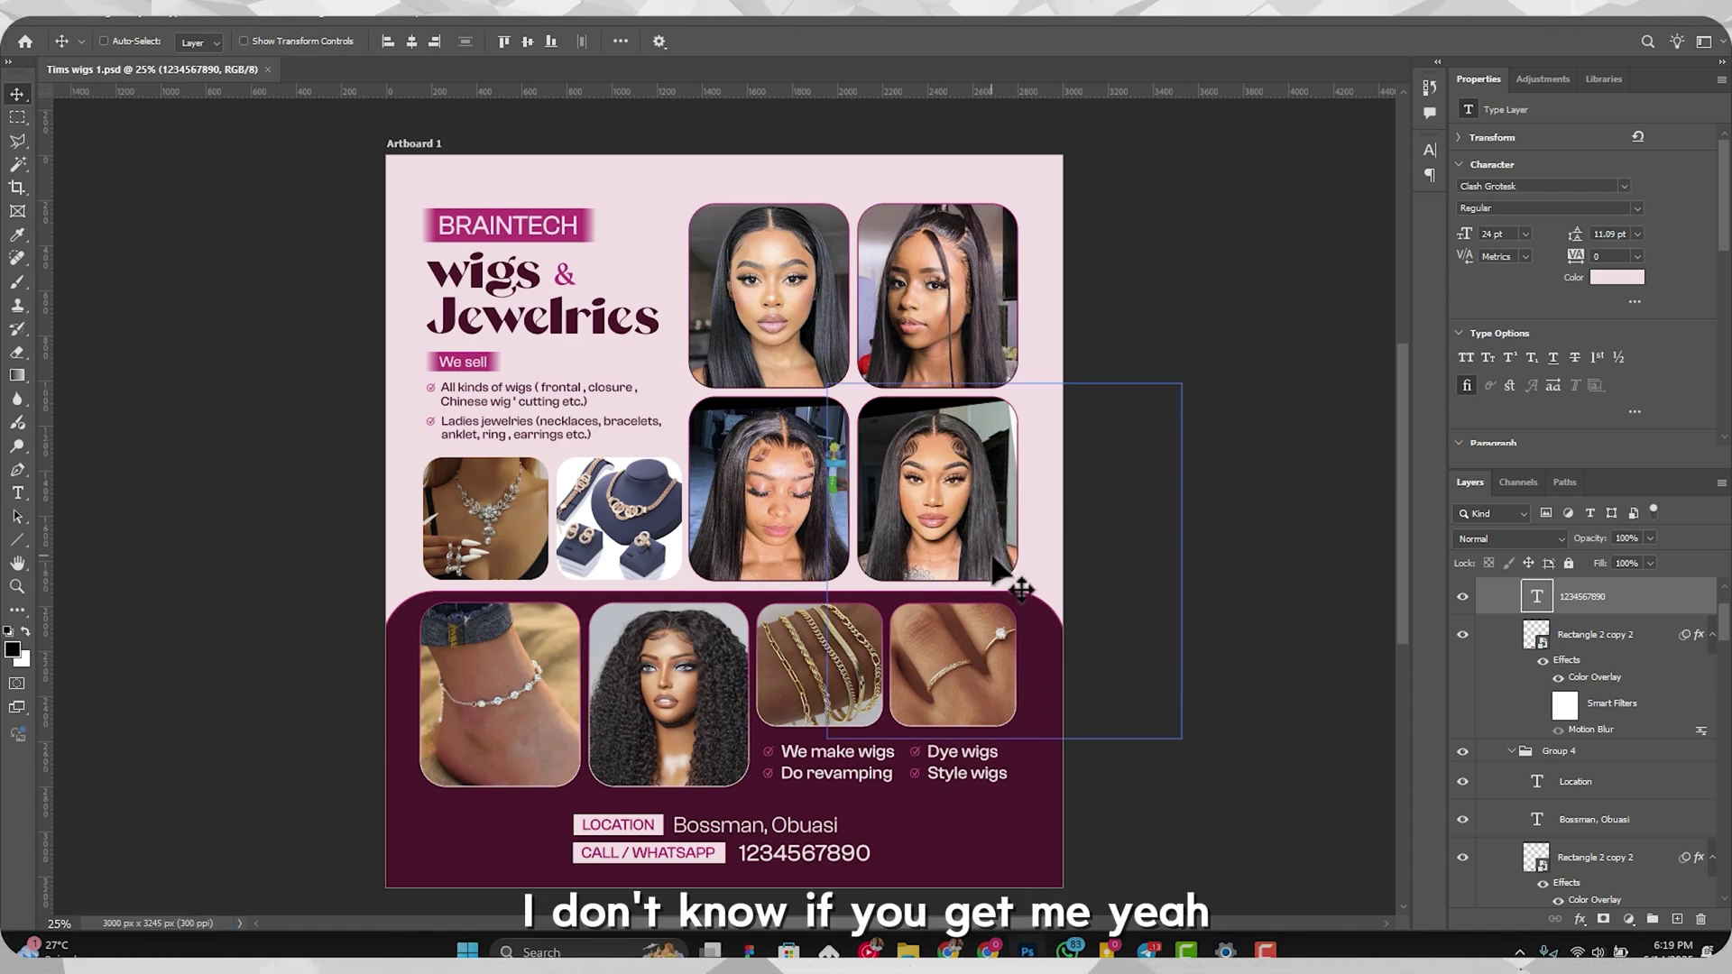
{"action": "scroll", "coordinate": [678, 541], "scroll_direction": "down", "scroll_amount": 1}
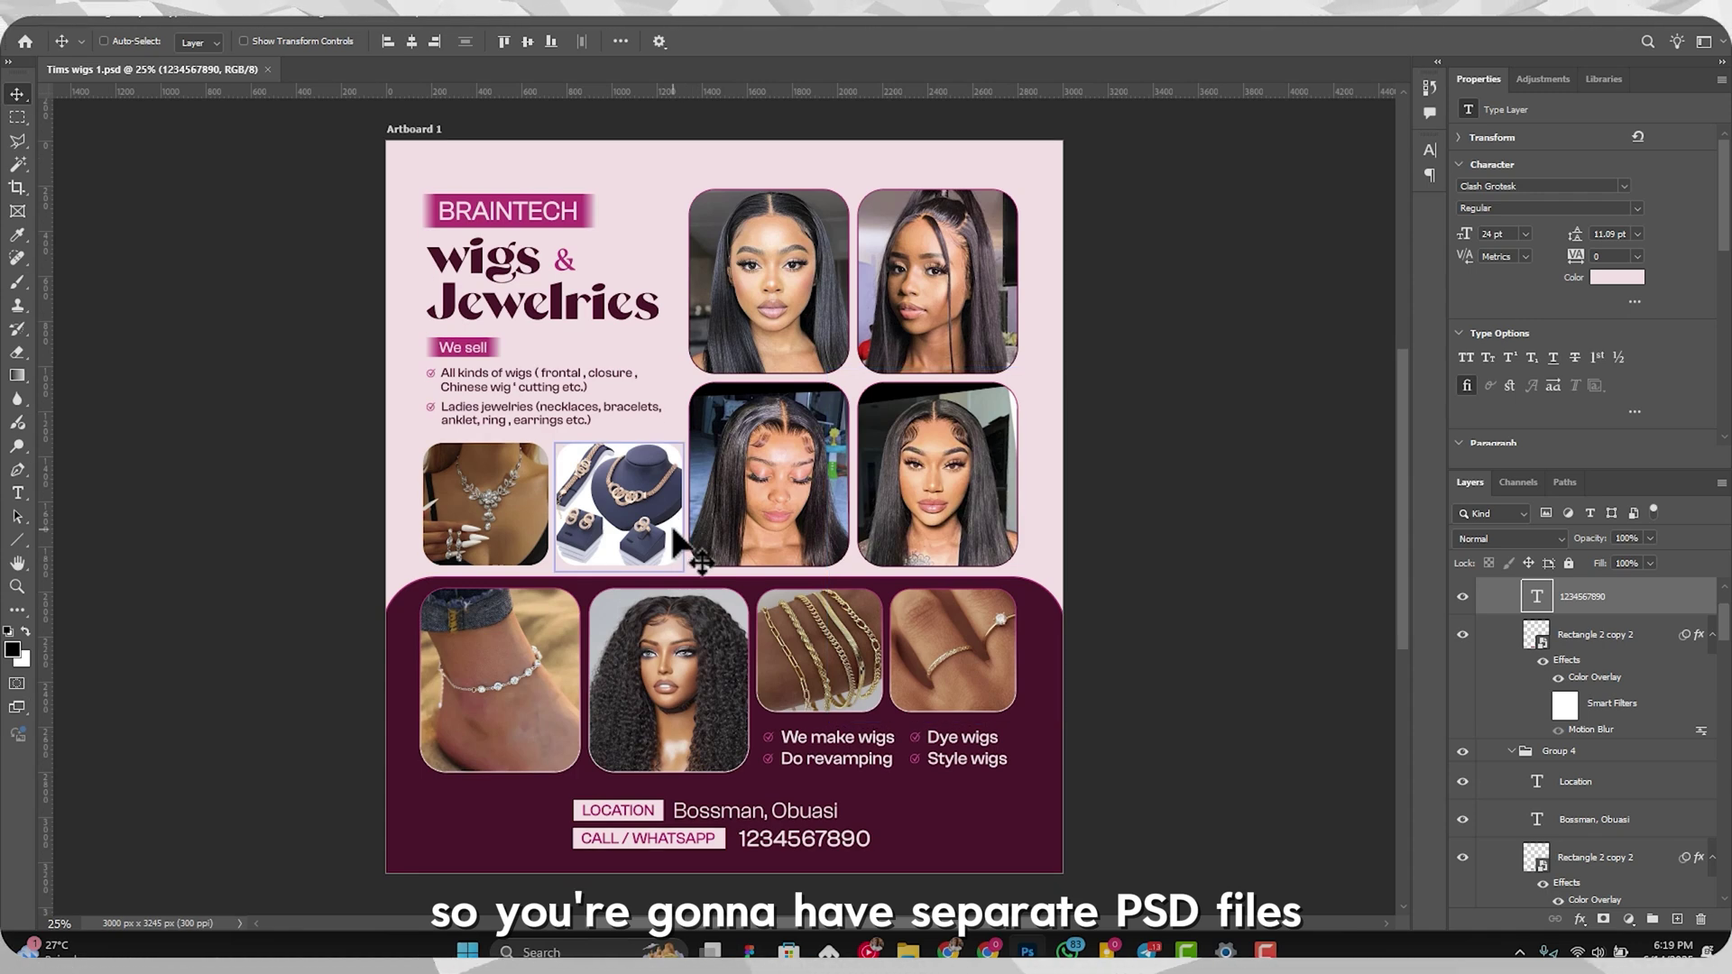
{"action": "scroll", "coordinate": [705, 518], "scroll_direction": "up", "scroll_amount": 1}
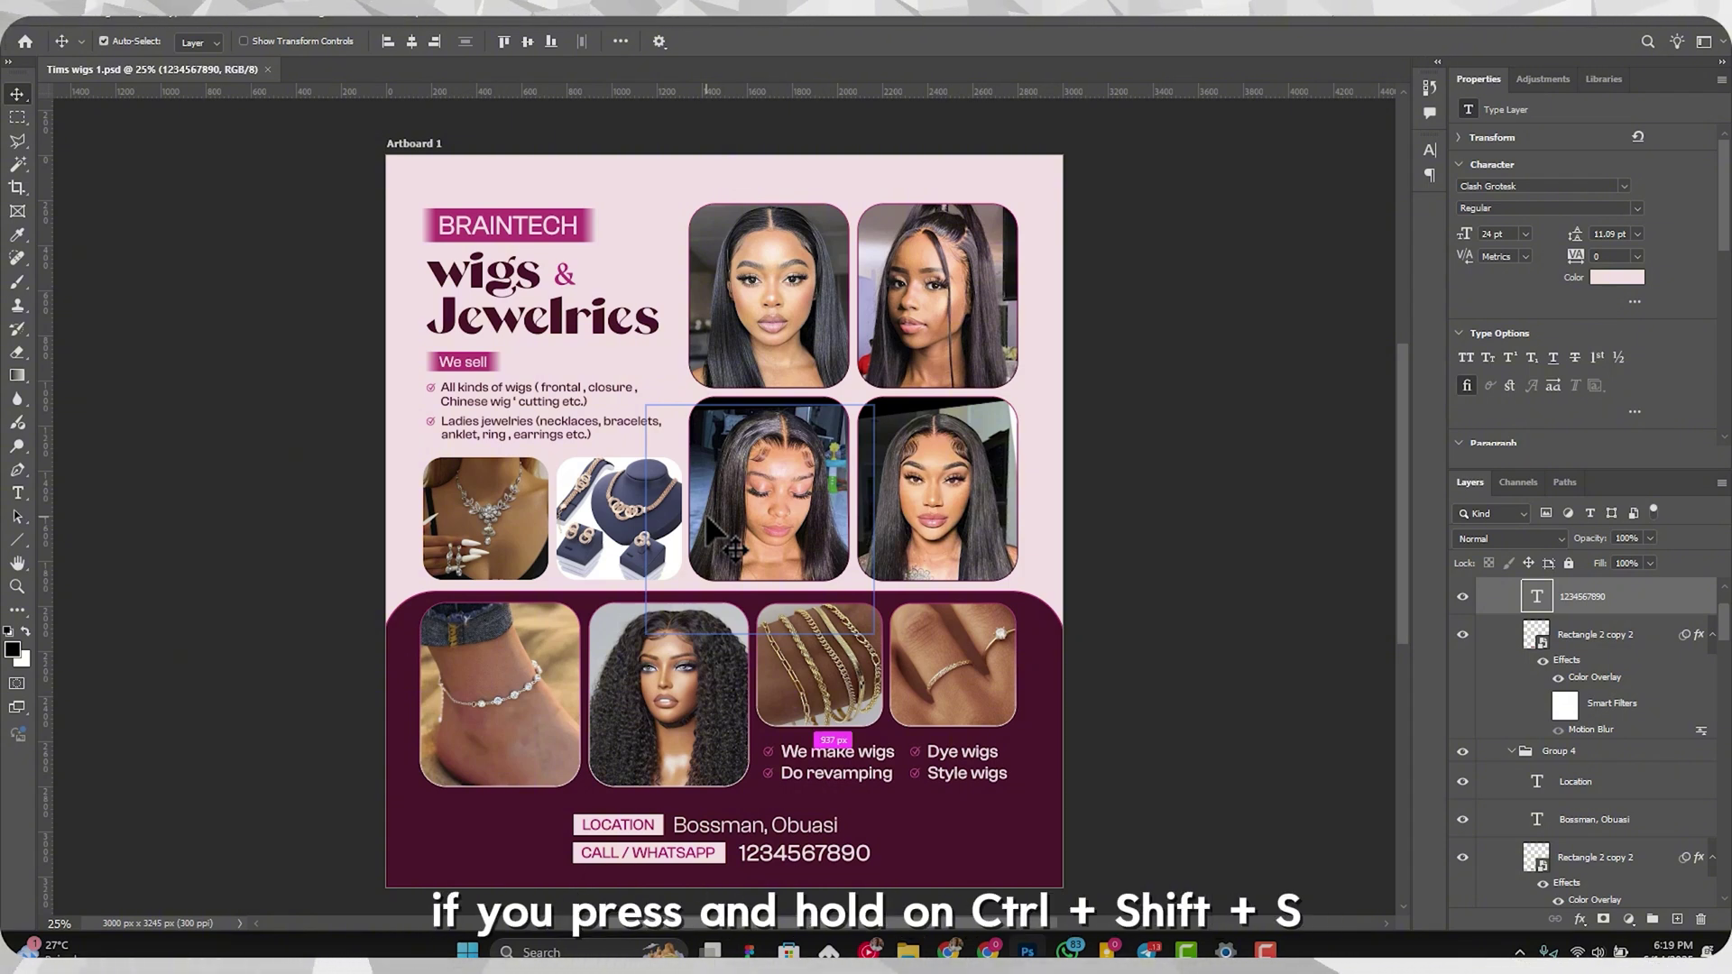
{"action": "key", "text": "ctrl+shift+s"}
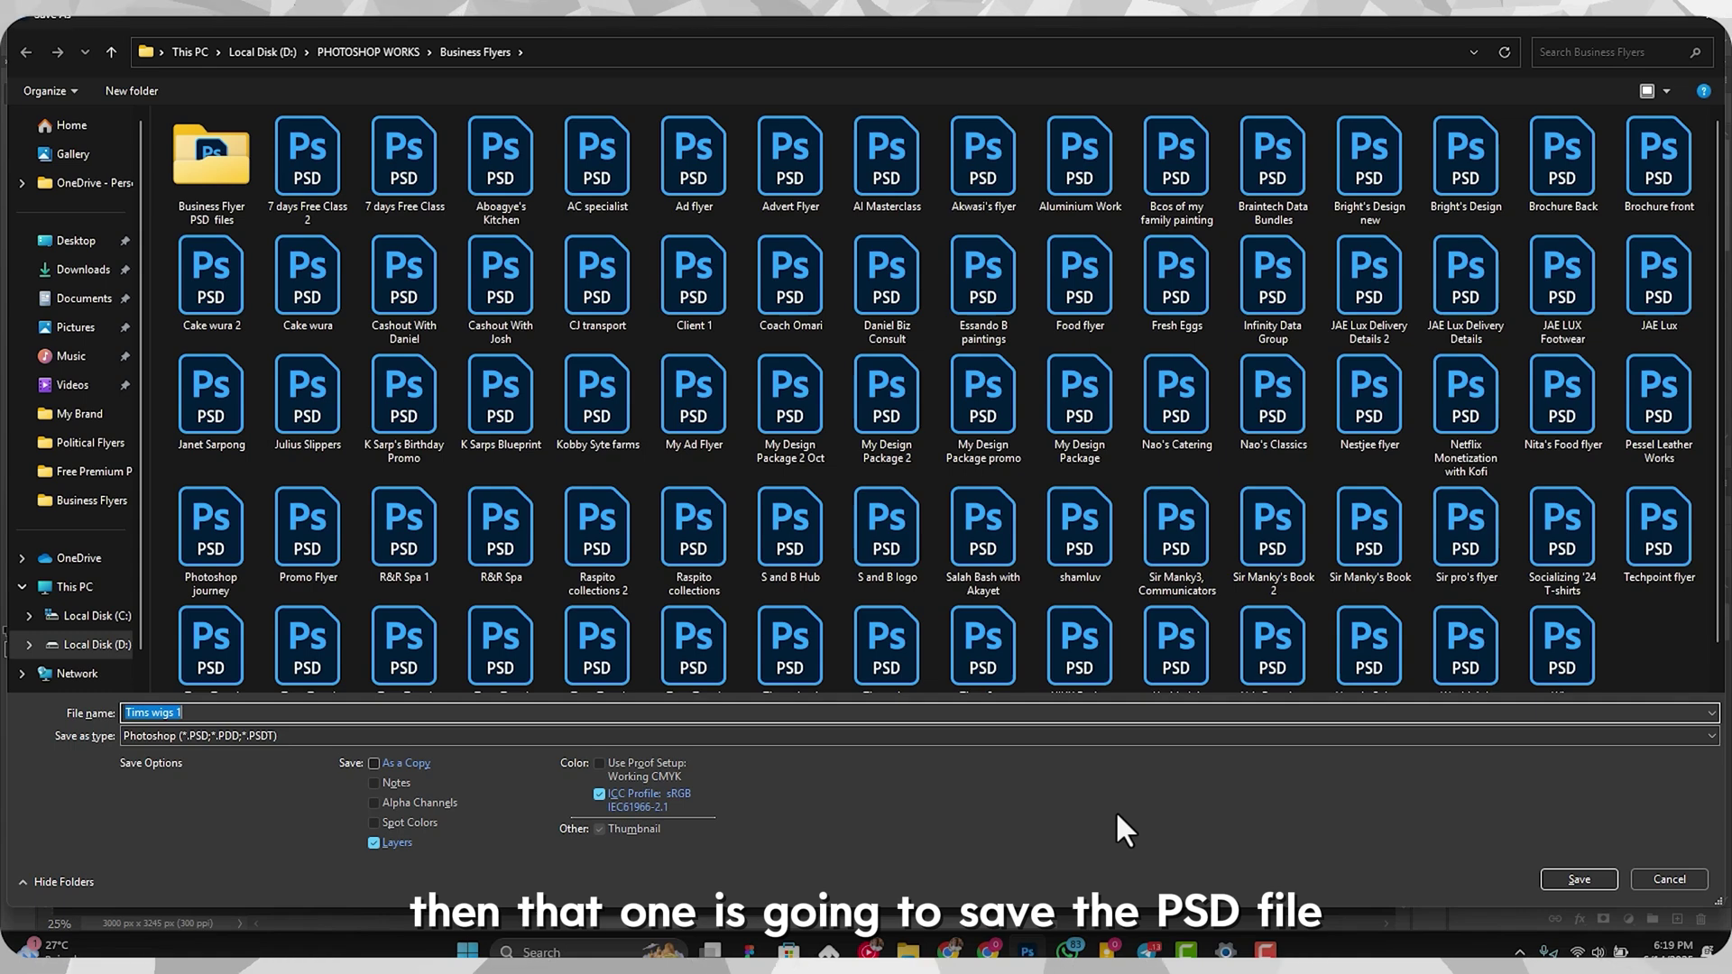
{"action": "left_click", "coordinate": [1669, 873]}
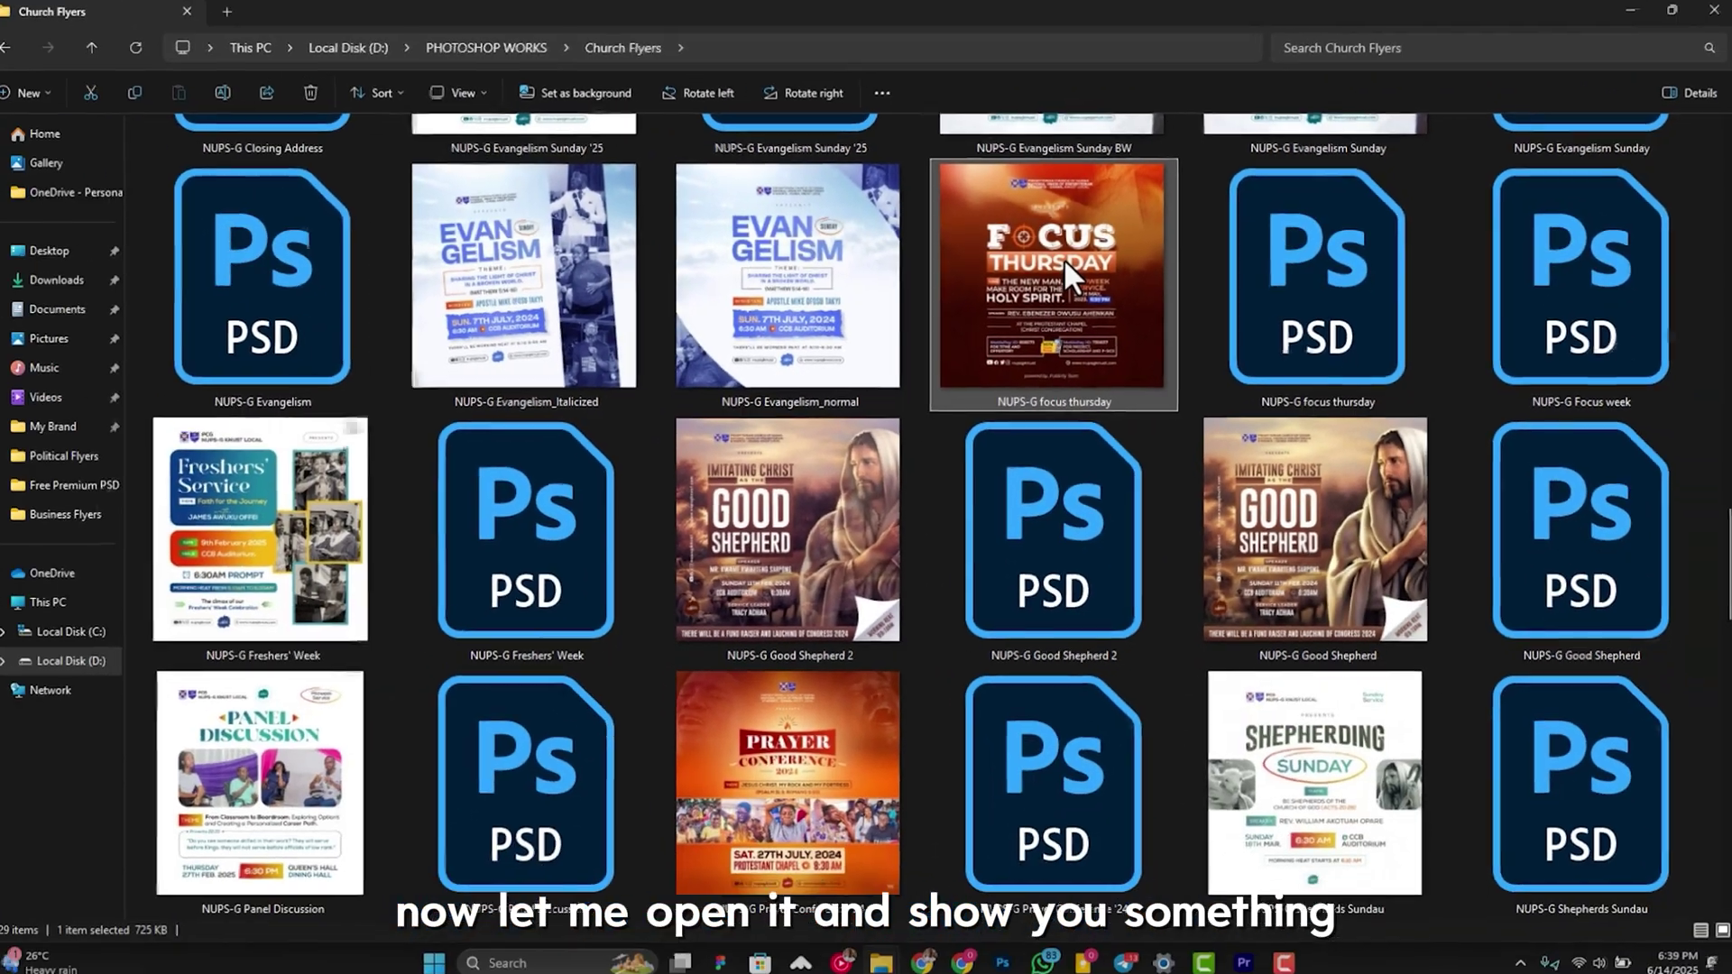
Step: Preview the NUPS-G focus thursday image in the Church Flyers folder and open its matching PSD file in Photoshop
{"action": "double_click", "coordinate": [757, 361]}
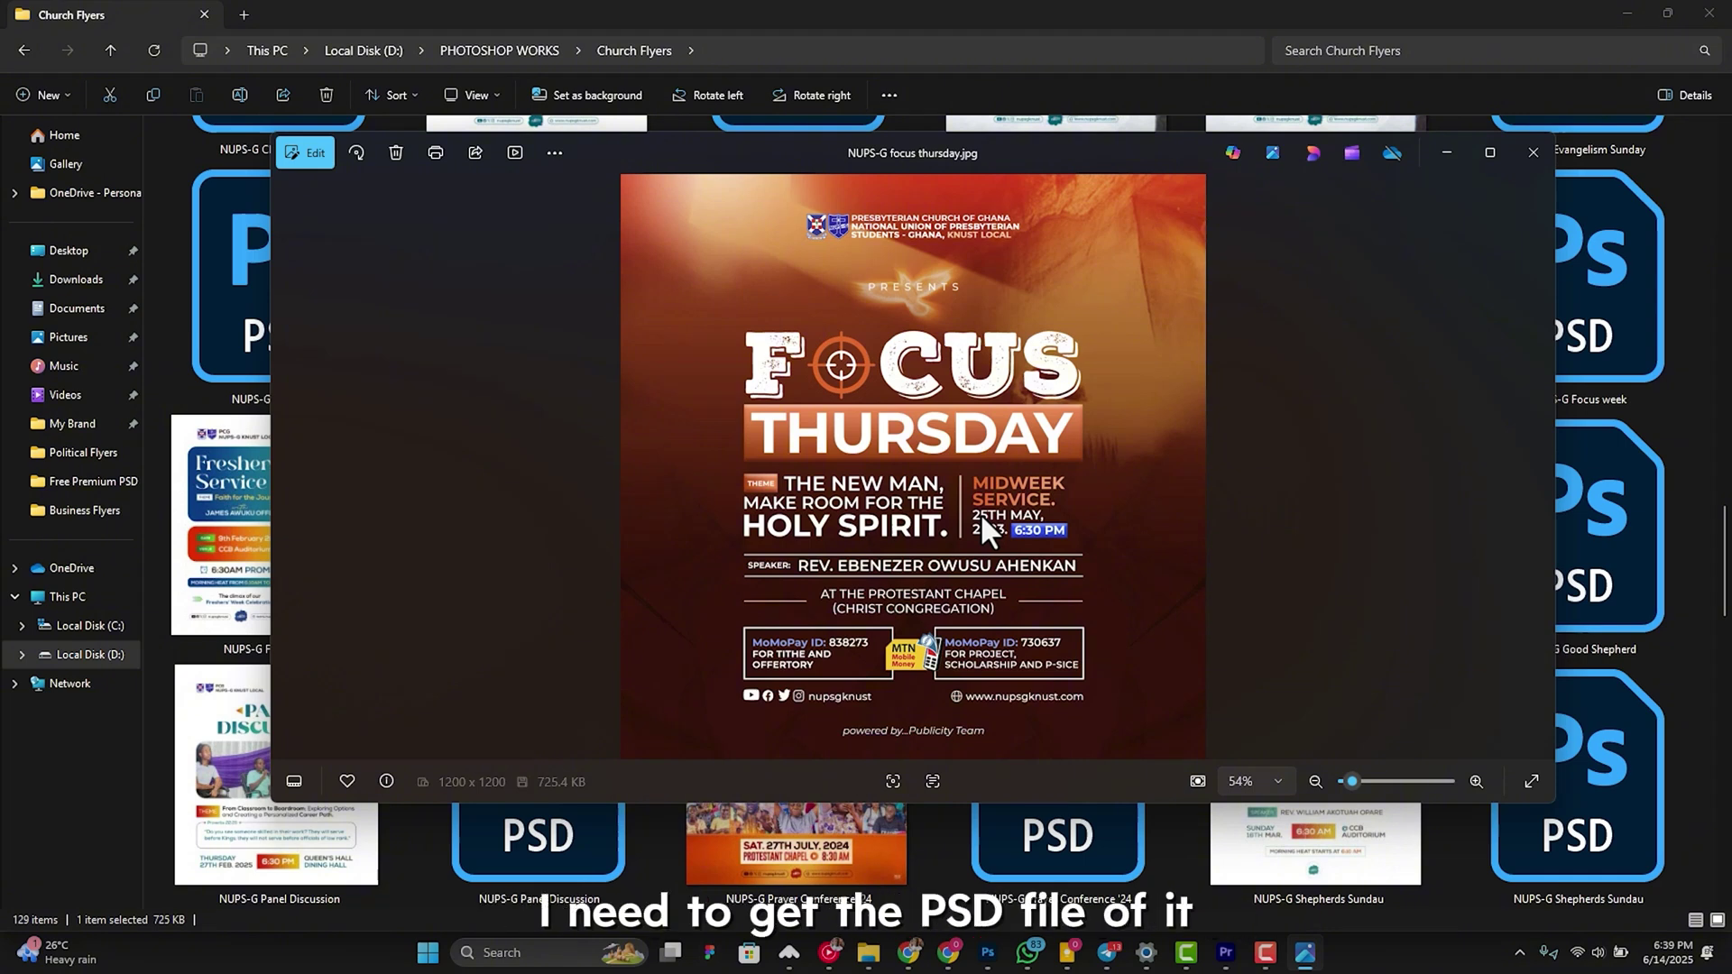
{"action": "left_click", "coordinate": [1535, 150]}
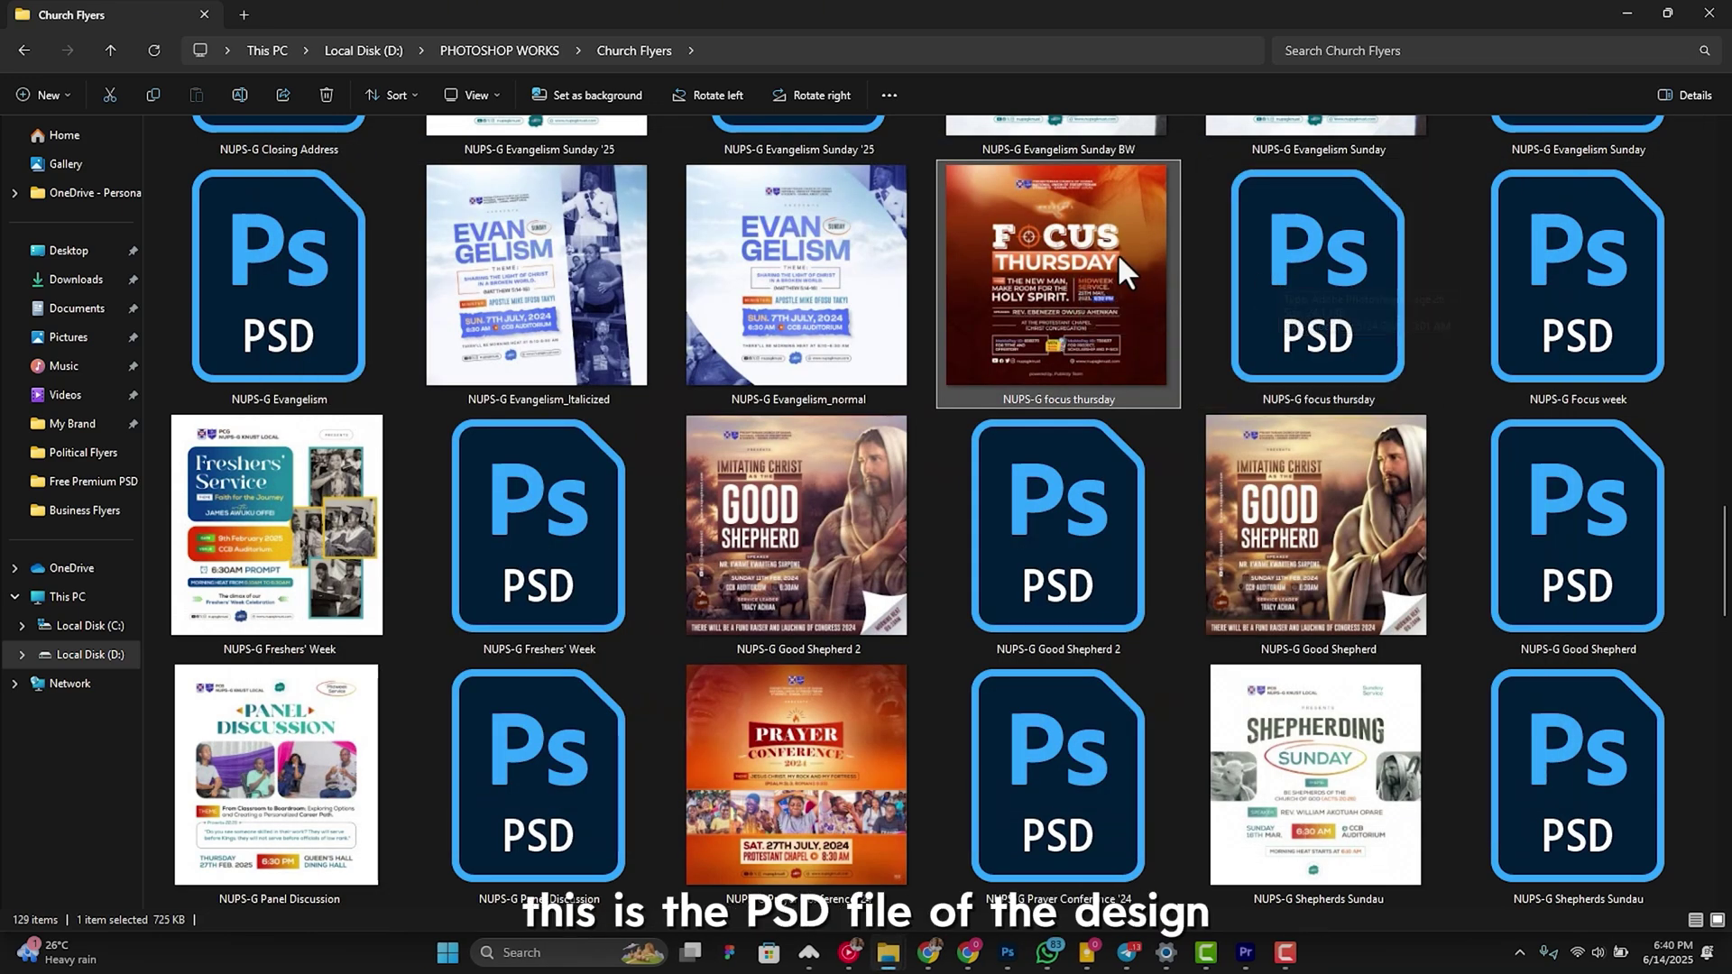
{"action": "left_click", "coordinate": [1305, 267]}
{"action": "double_click", "coordinate": [1303, 261]}
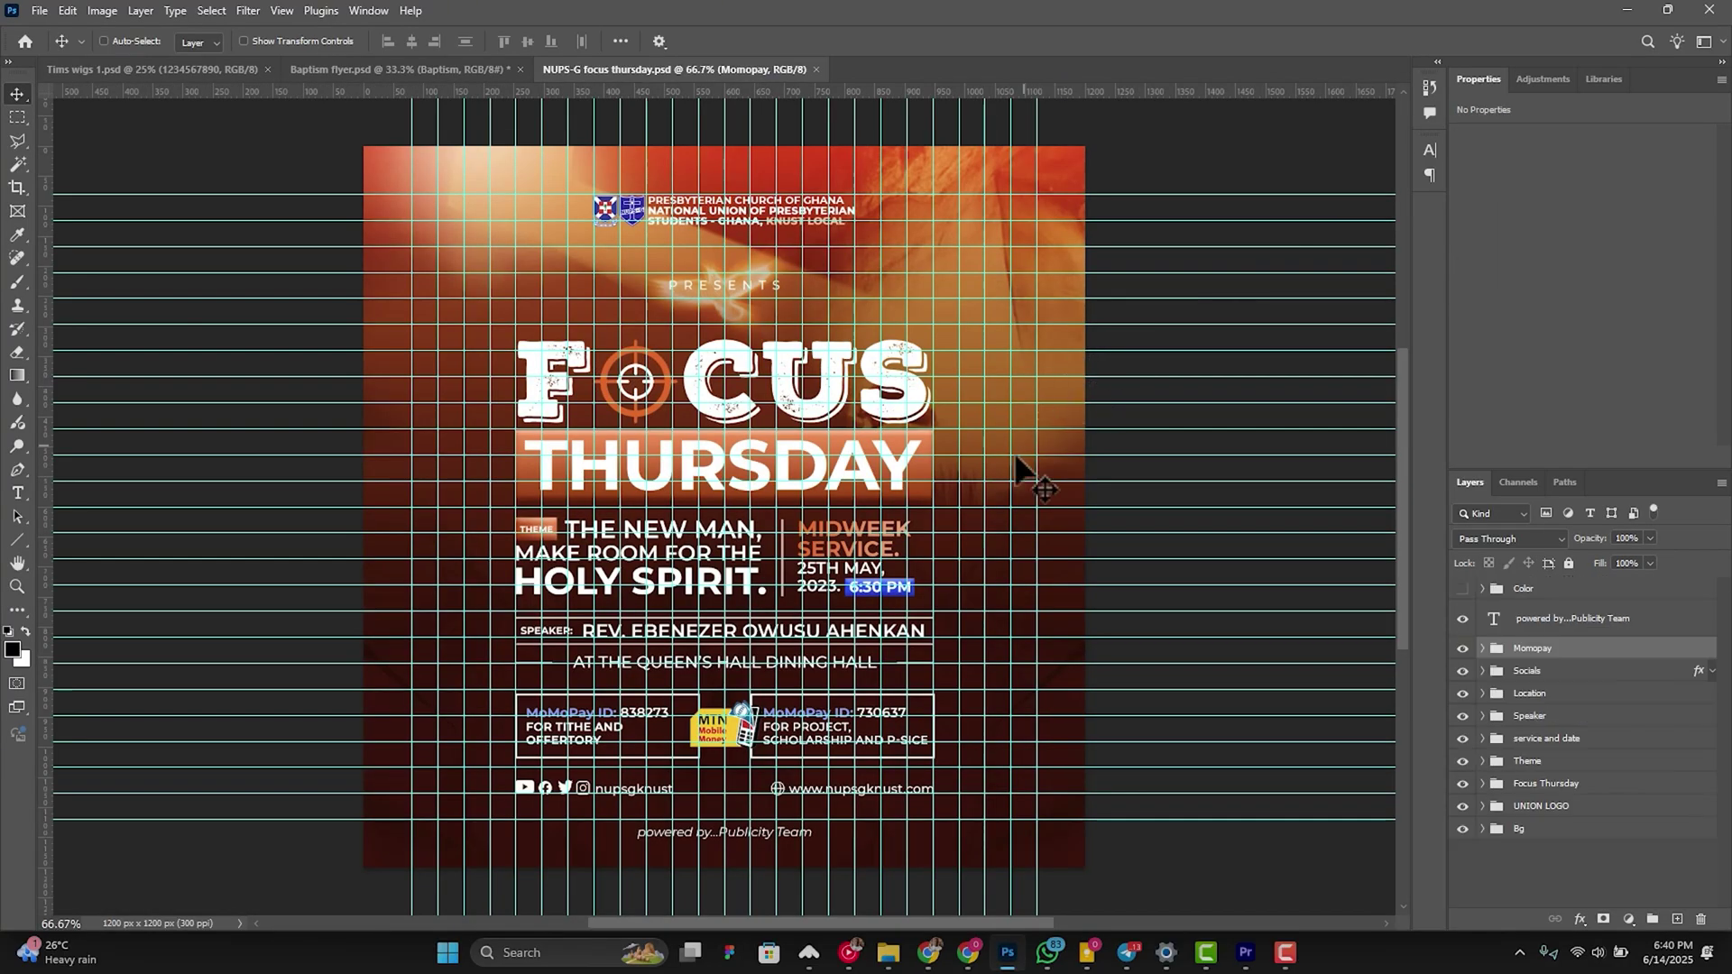
Step: Hide the guides on the flyer and expand the Bg layer group
{"action": "scroll", "coordinate": [936, 440], "scroll_direction": "down", "scroll_amount": 1}
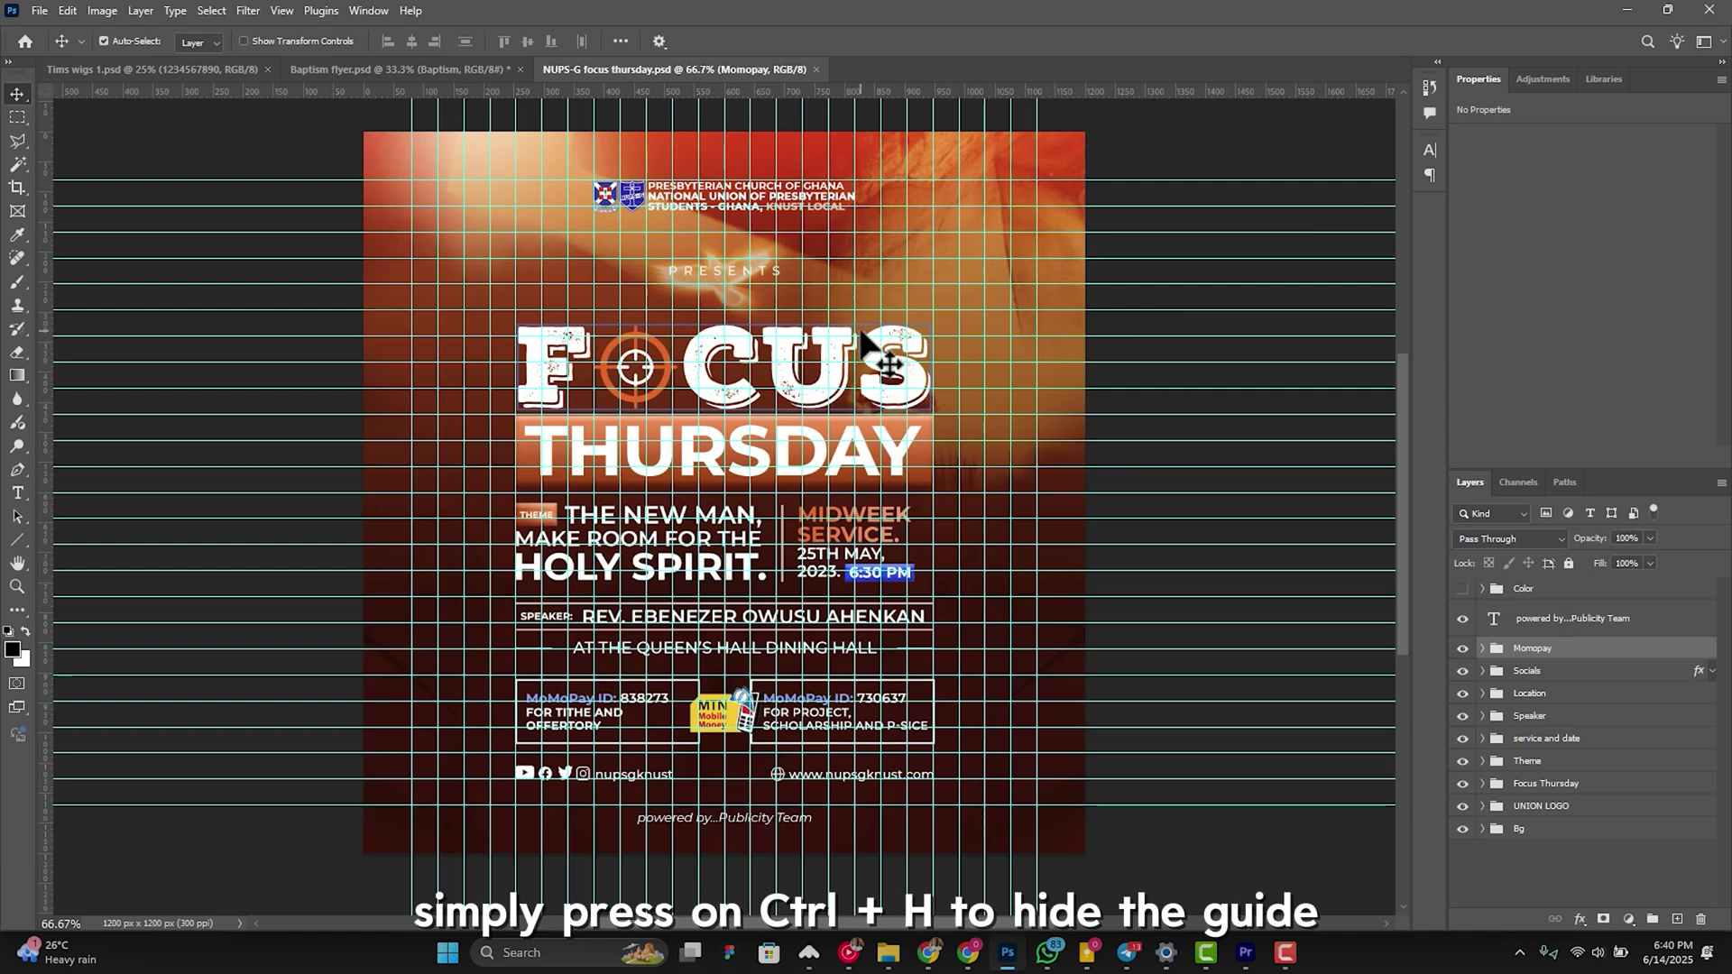
{"action": "key", "text": "ctrl+h"}
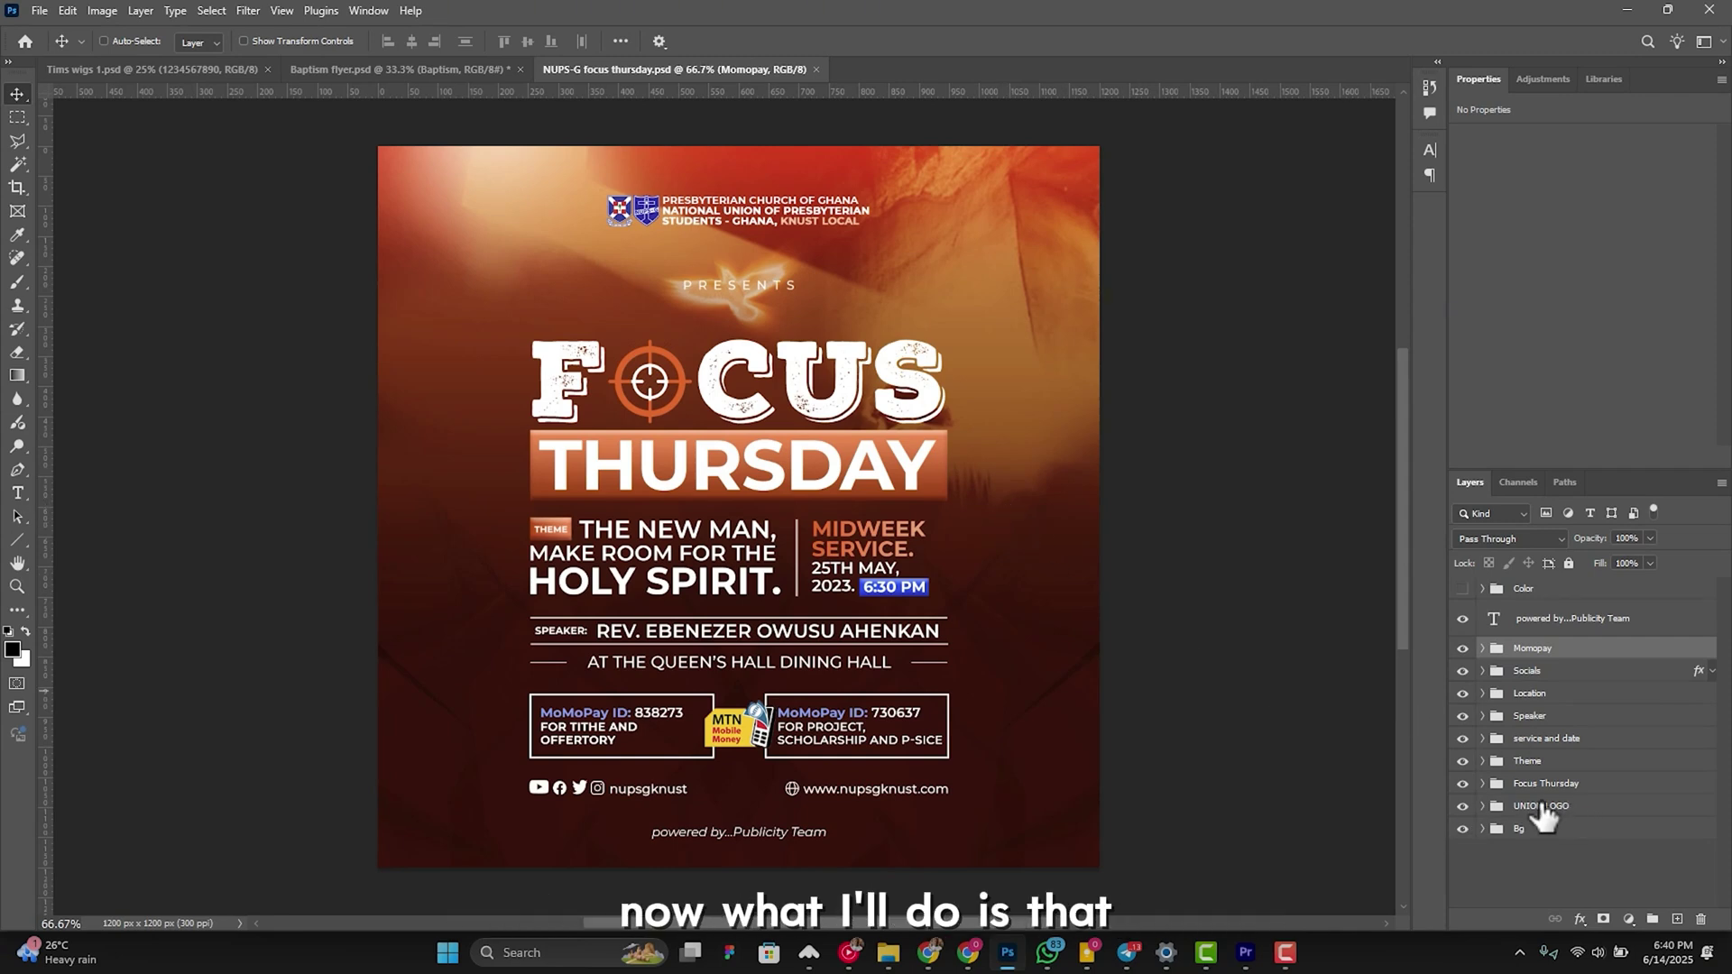
{"action": "left_click", "coordinate": [1538, 828]}
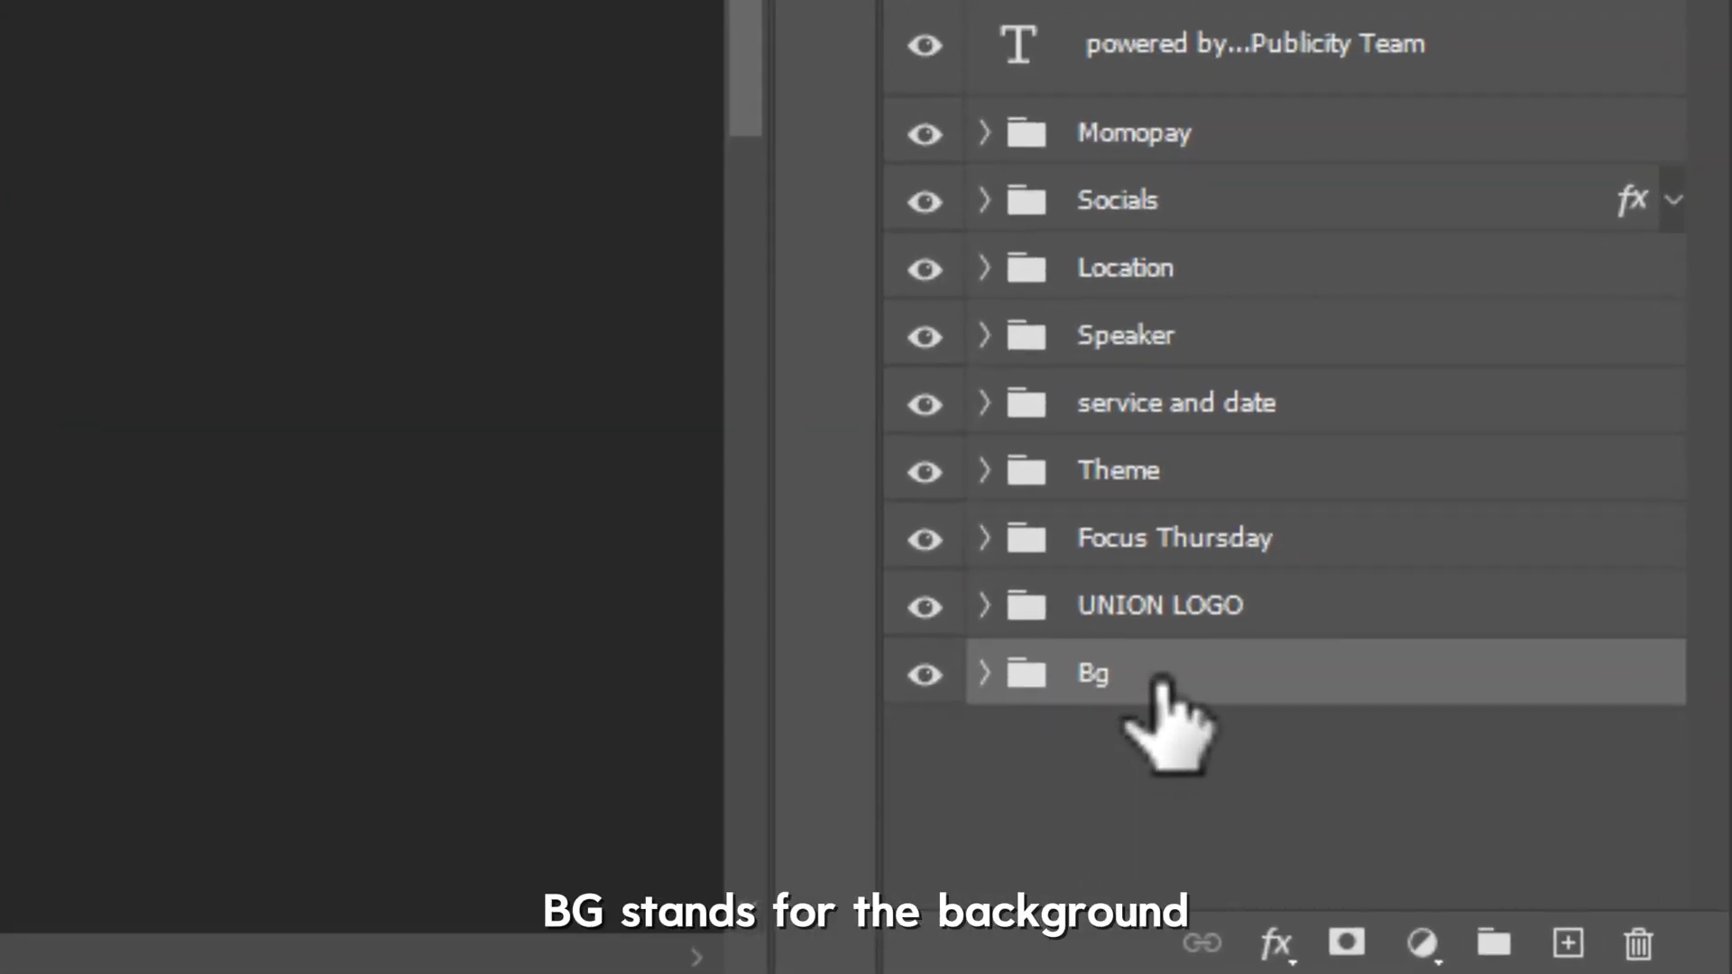
{"action": "left_click", "coordinate": [983, 672]}
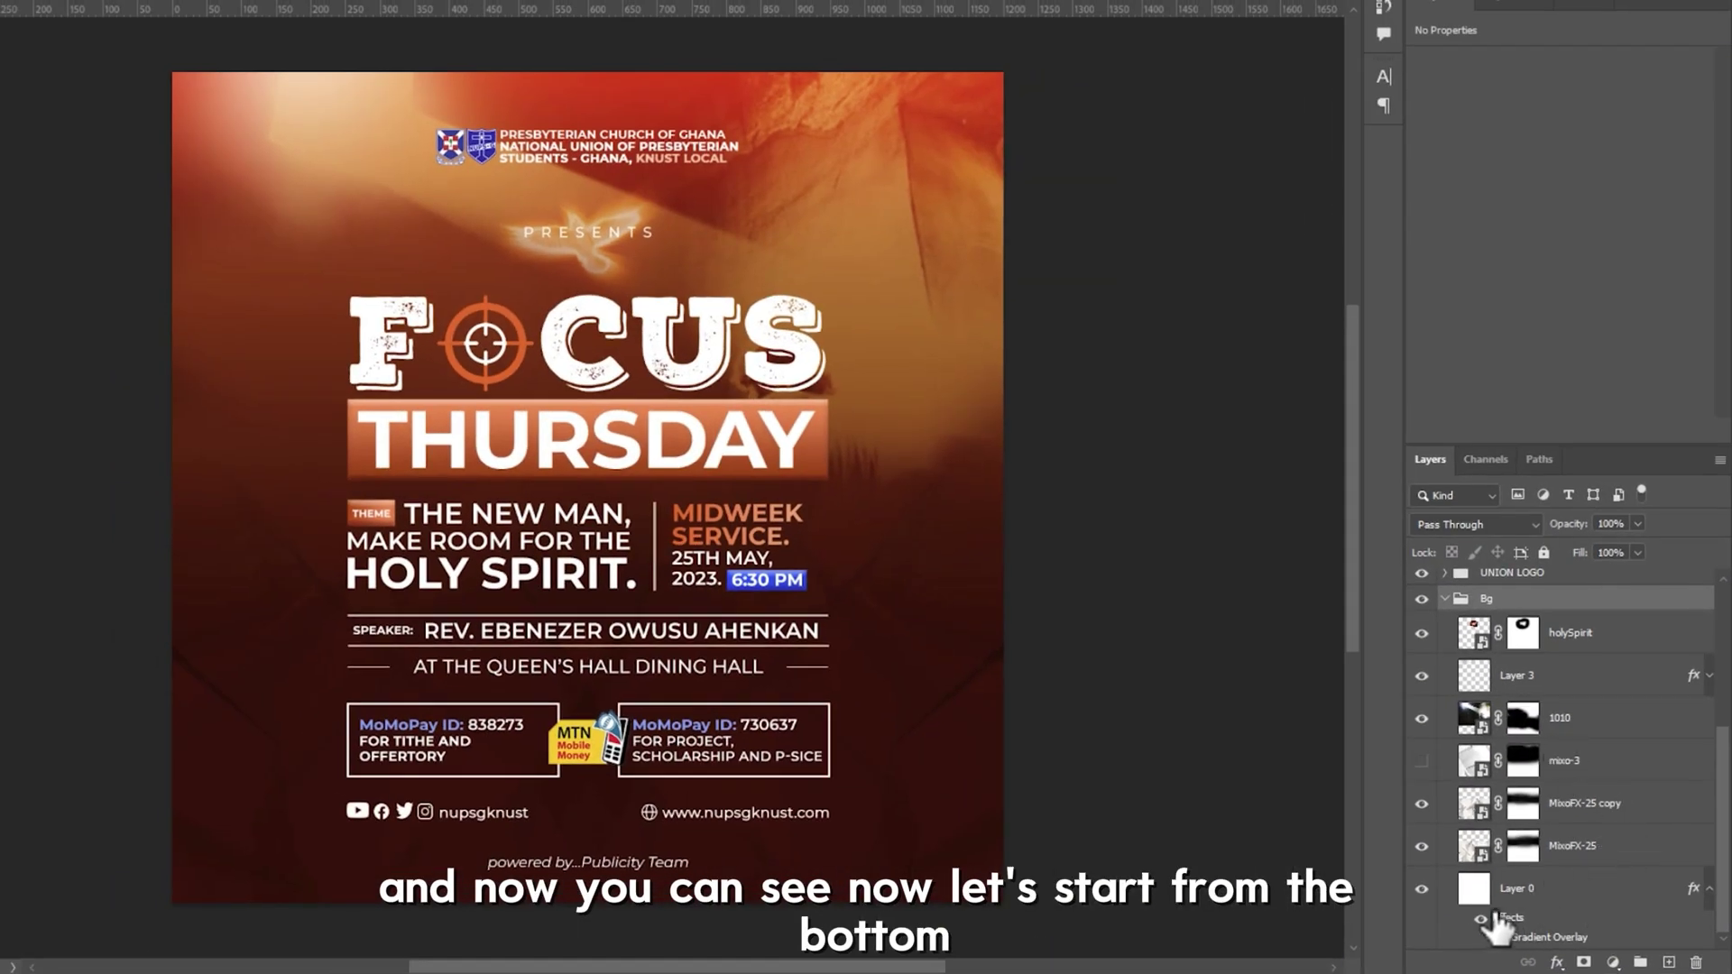
Step: Toggle the visibility of Layer 0, MixoFX-25 copy, 1010, Layer 3 and holySpirit off and on to examine how each contributes to the background
{"action": "left_click", "coordinate": [1421, 889]}
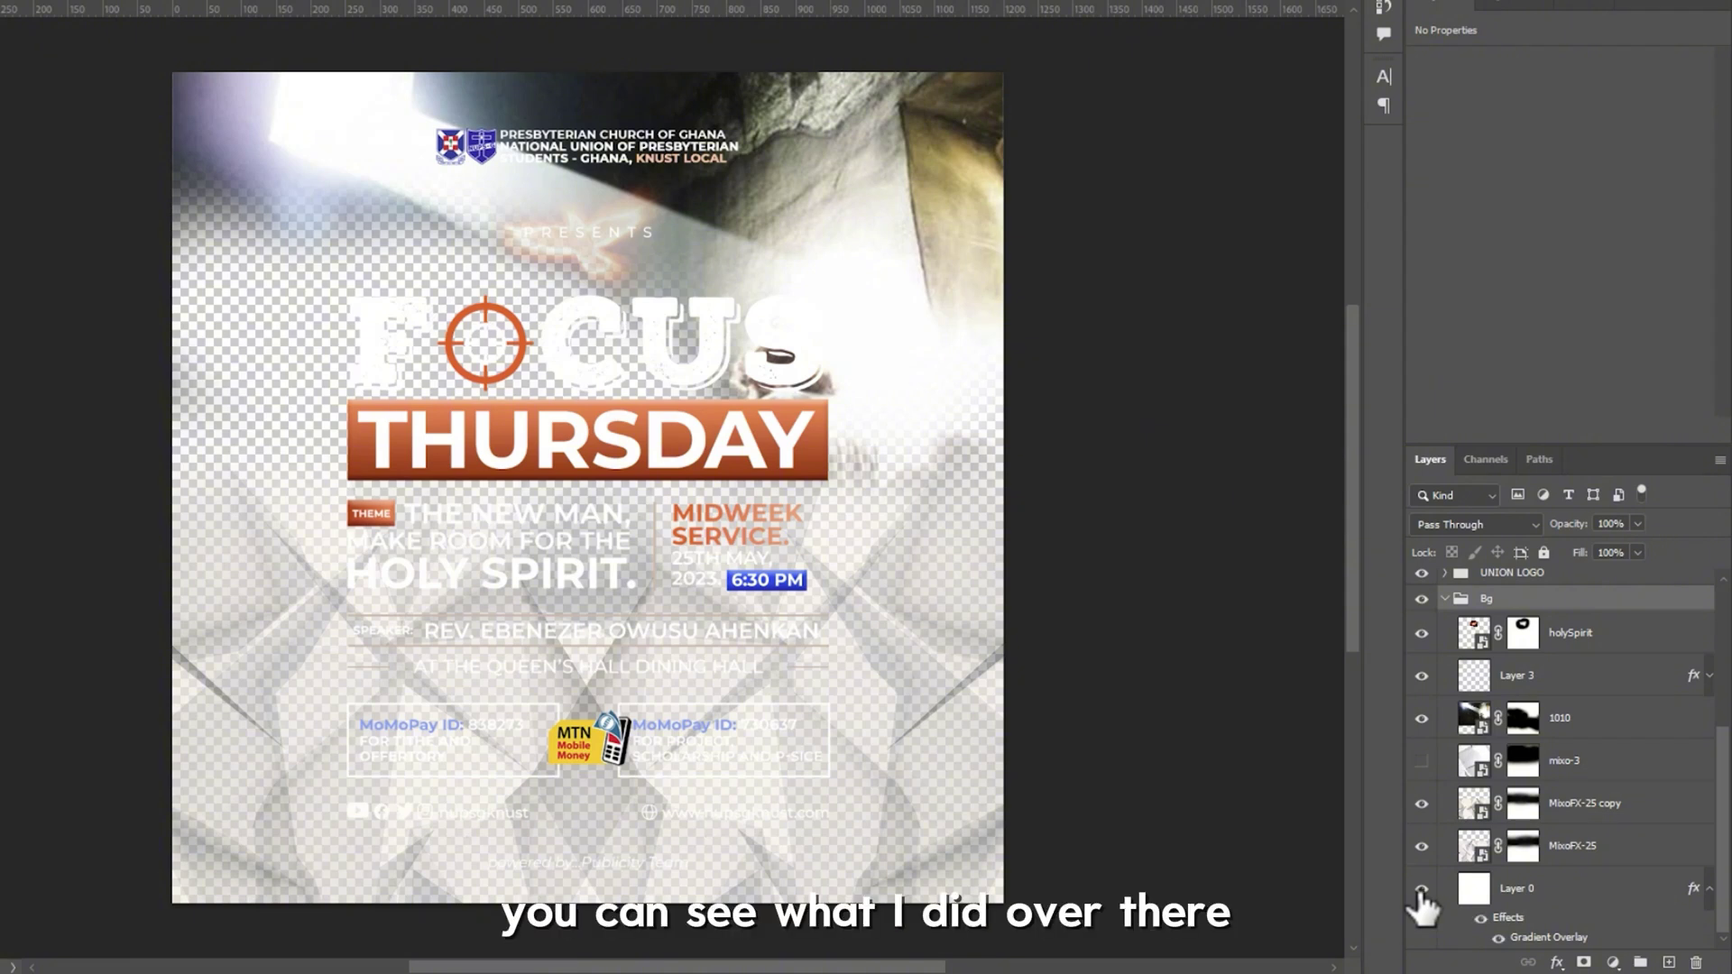
{"action": "left_click", "coordinate": [1422, 889]}
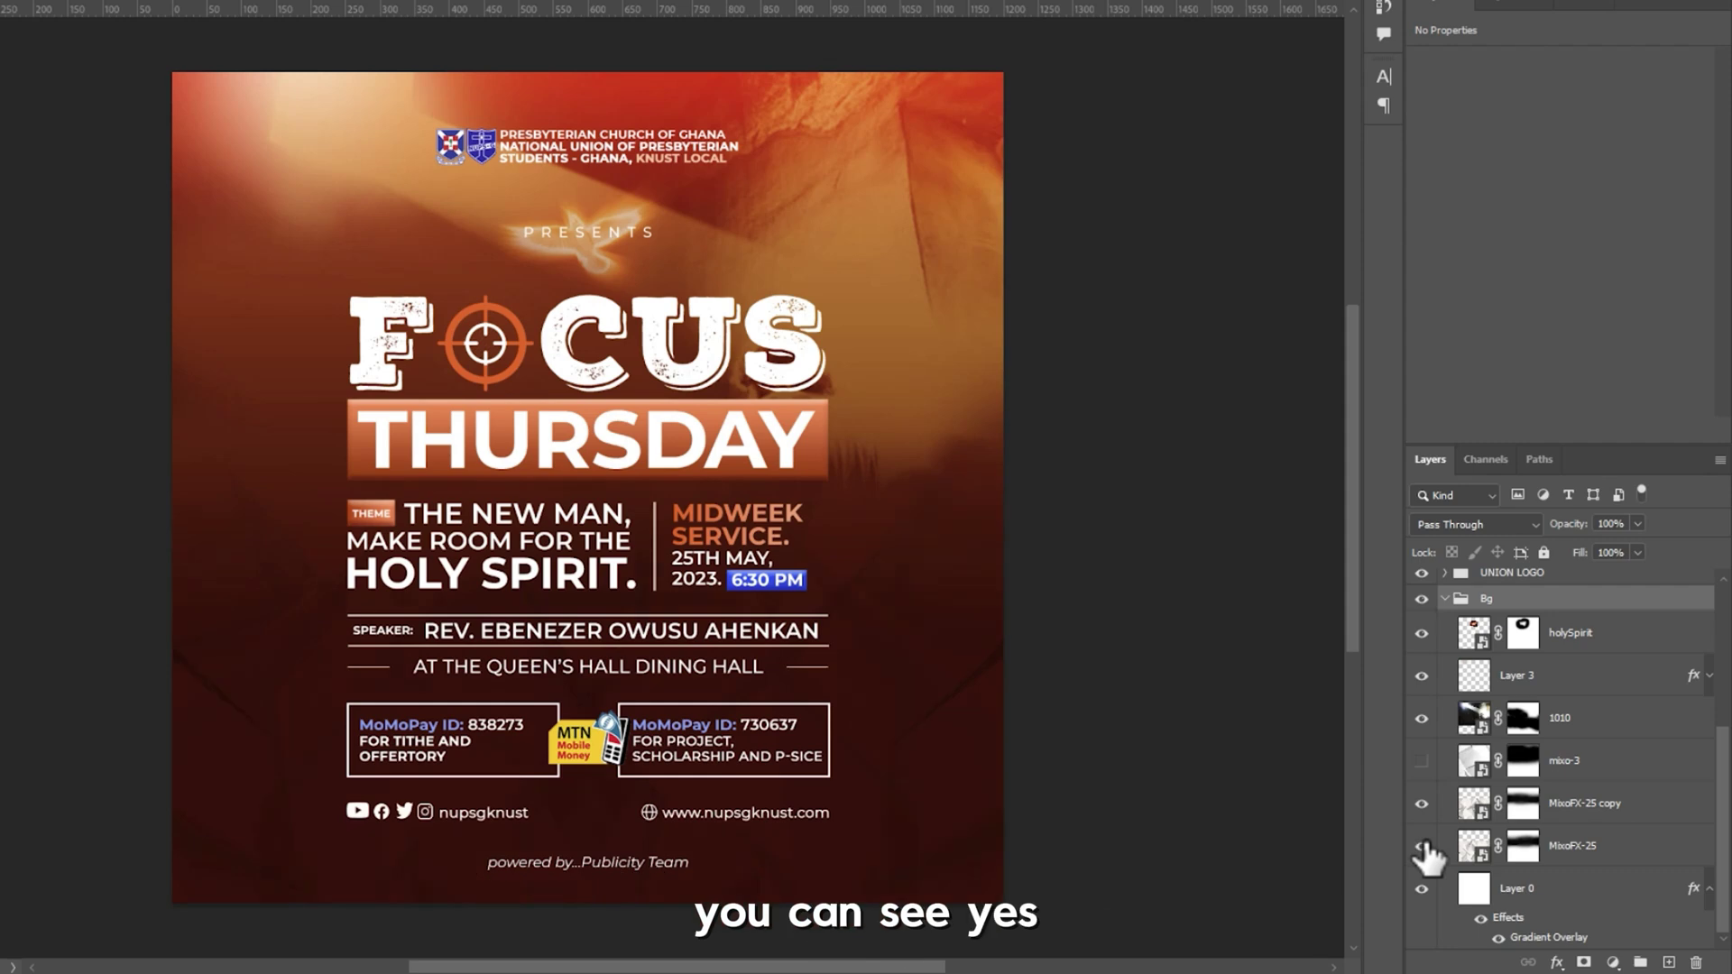
{"action": "left_click", "coordinate": [1422, 804]}
{"action": "left_click", "coordinate": [1422, 806]}
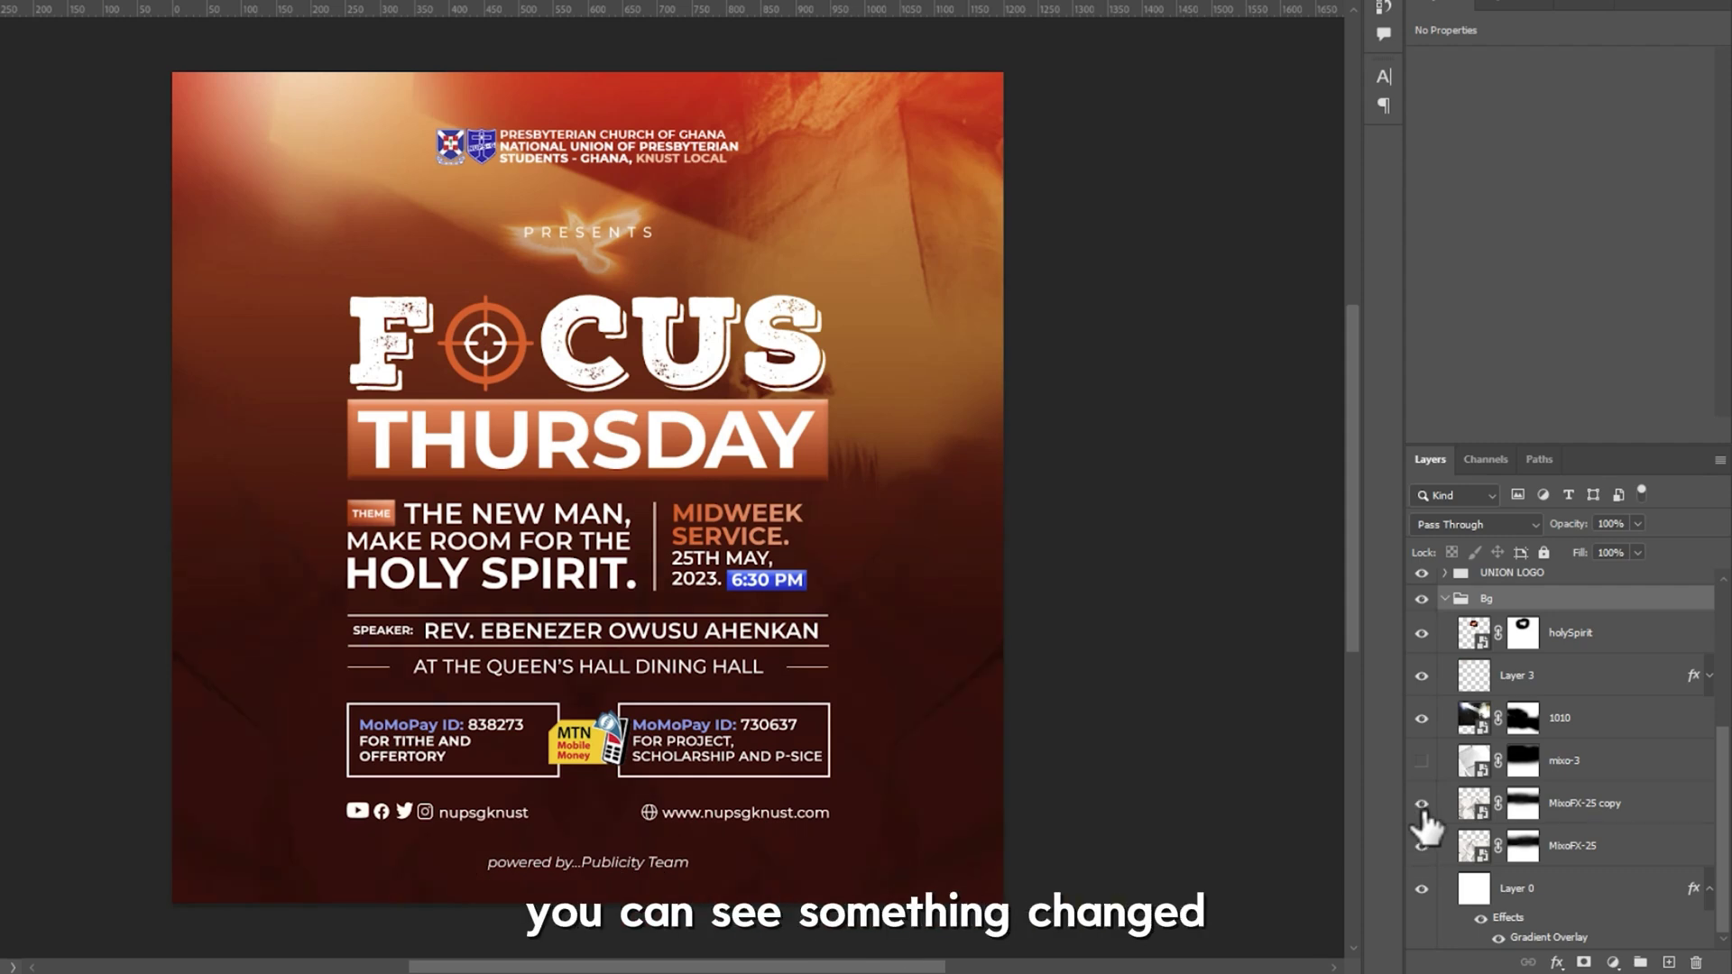
{"action": "left_click", "coordinate": [1423, 717]}
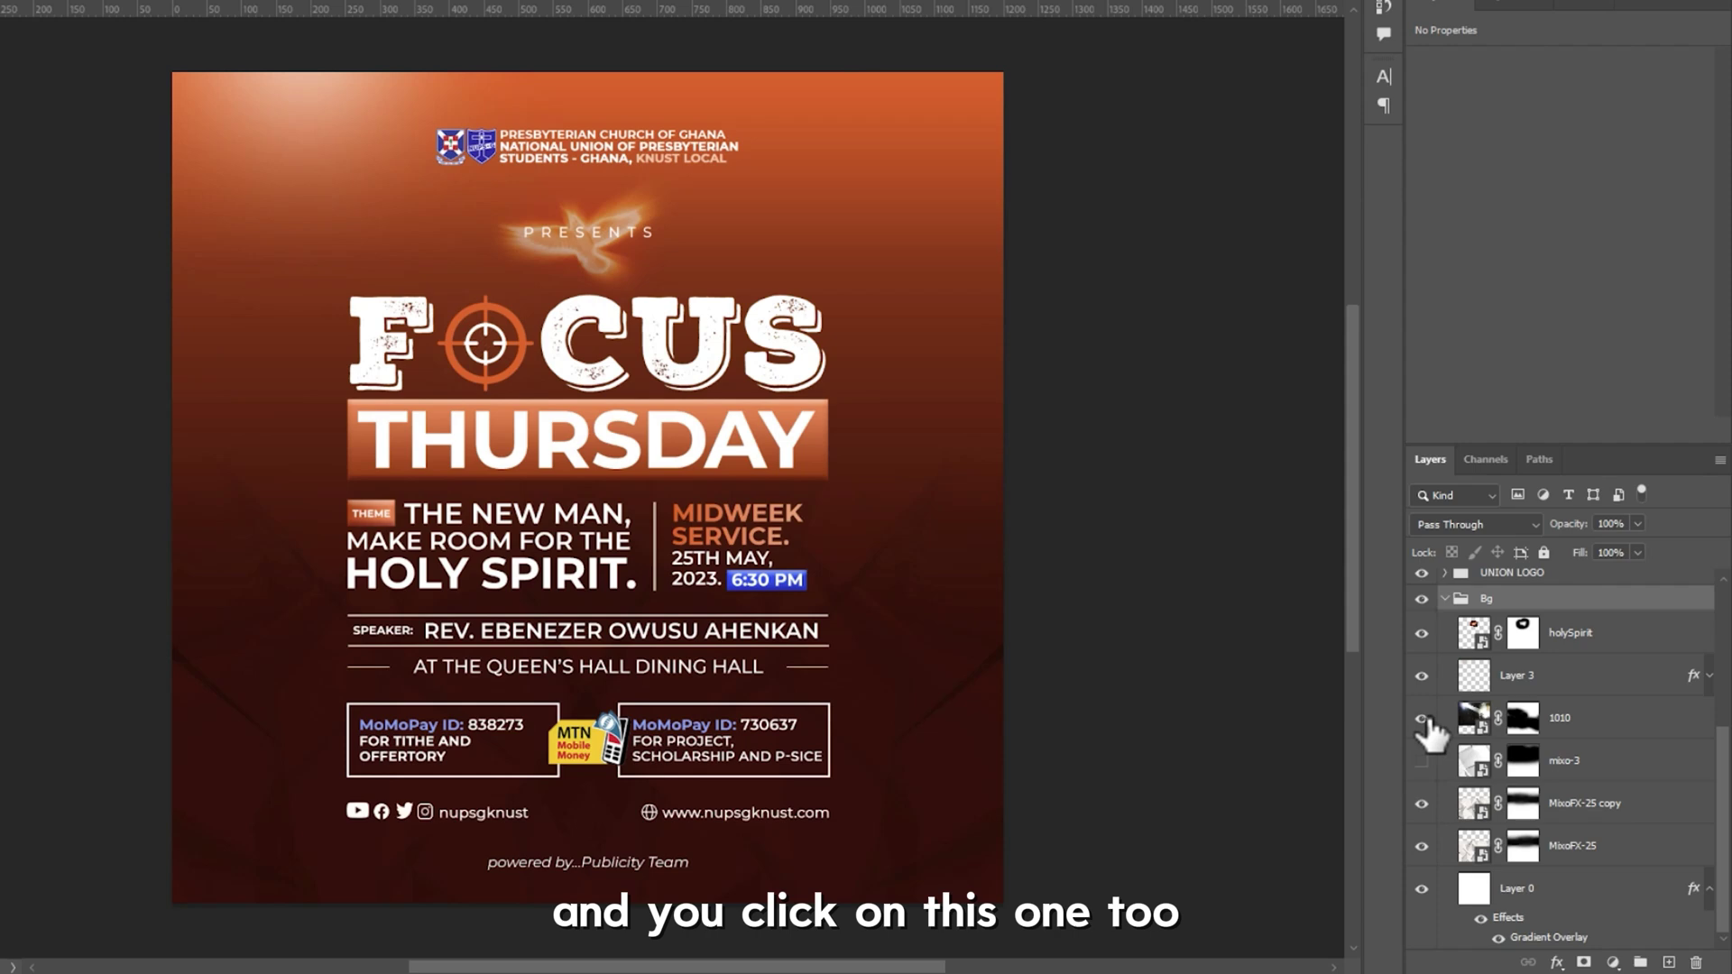
{"action": "left_click", "coordinate": [1424, 718]}
{"action": "left_click", "coordinate": [1423, 718]}
{"action": "left_click", "coordinate": [1423, 718]}
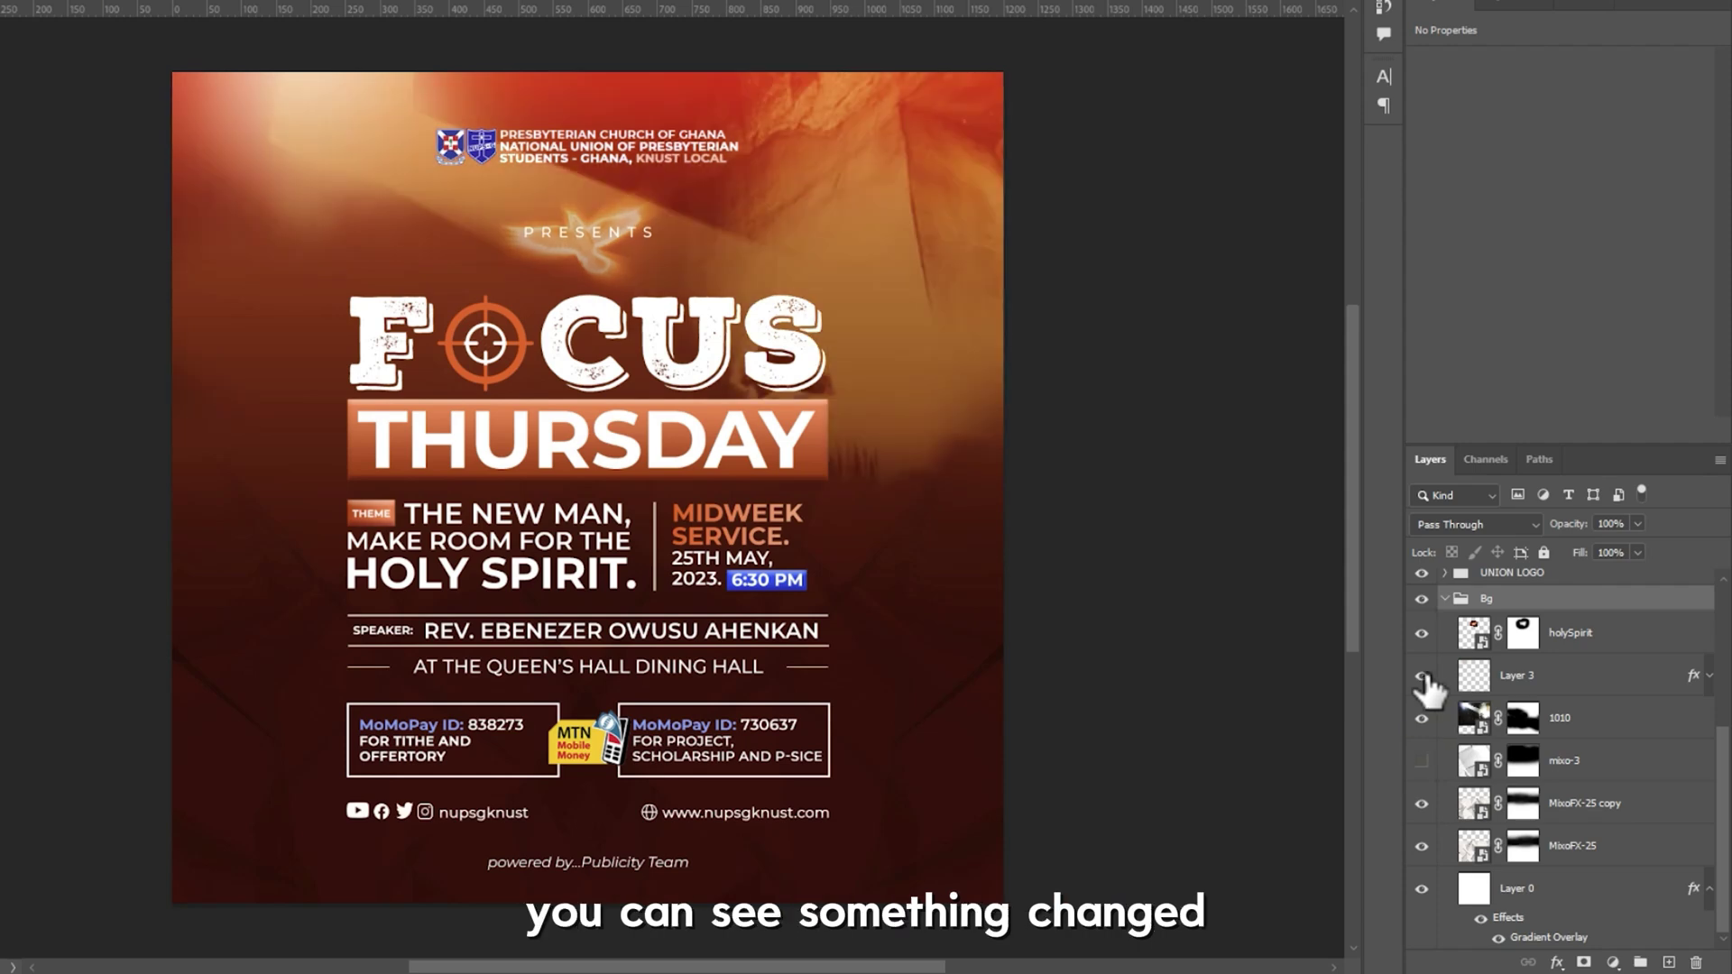
{"action": "left_click", "coordinate": [1423, 675]}
{"action": "left_click", "coordinate": [1422, 675]}
{"action": "left_click", "coordinate": [1422, 676]}
{"action": "left_click", "coordinate": [1422, 676]}
{"action": "left_click", "coordinate": [1422, 632]}
{"action": "left_click", "coordinate": [1423, 632]}
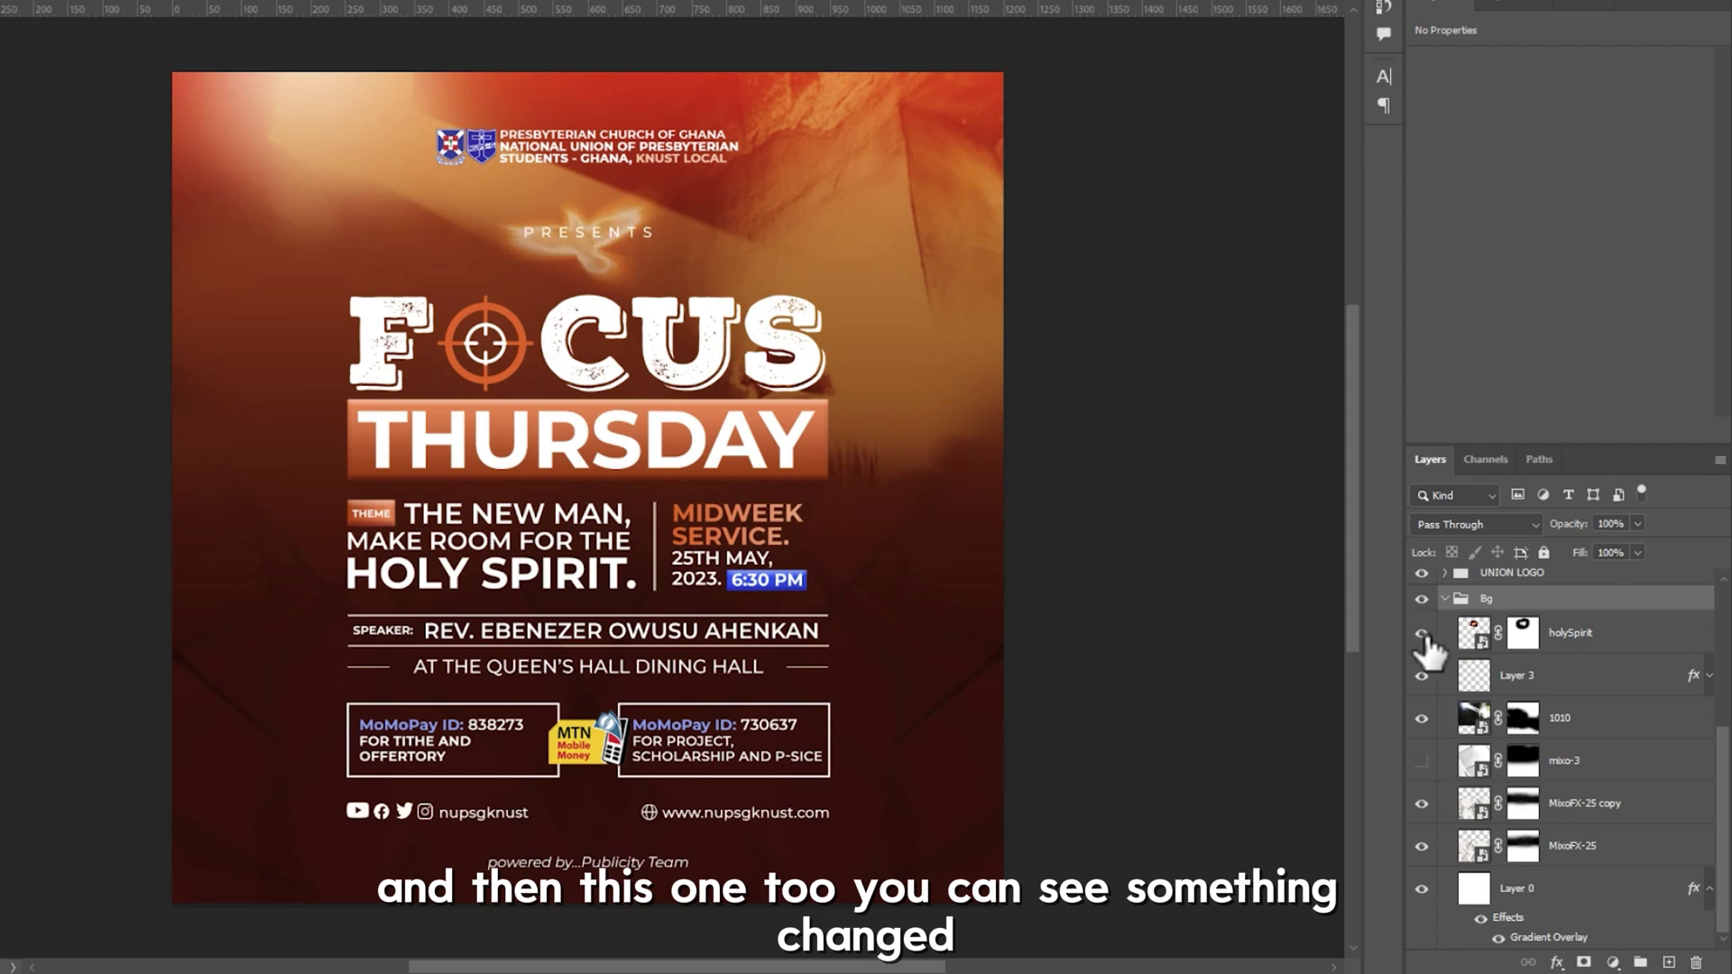
{"action": "left_click", "coordinate": [1423, 632]}
{"action": "left_click", "coordinate": [1422, 632]}
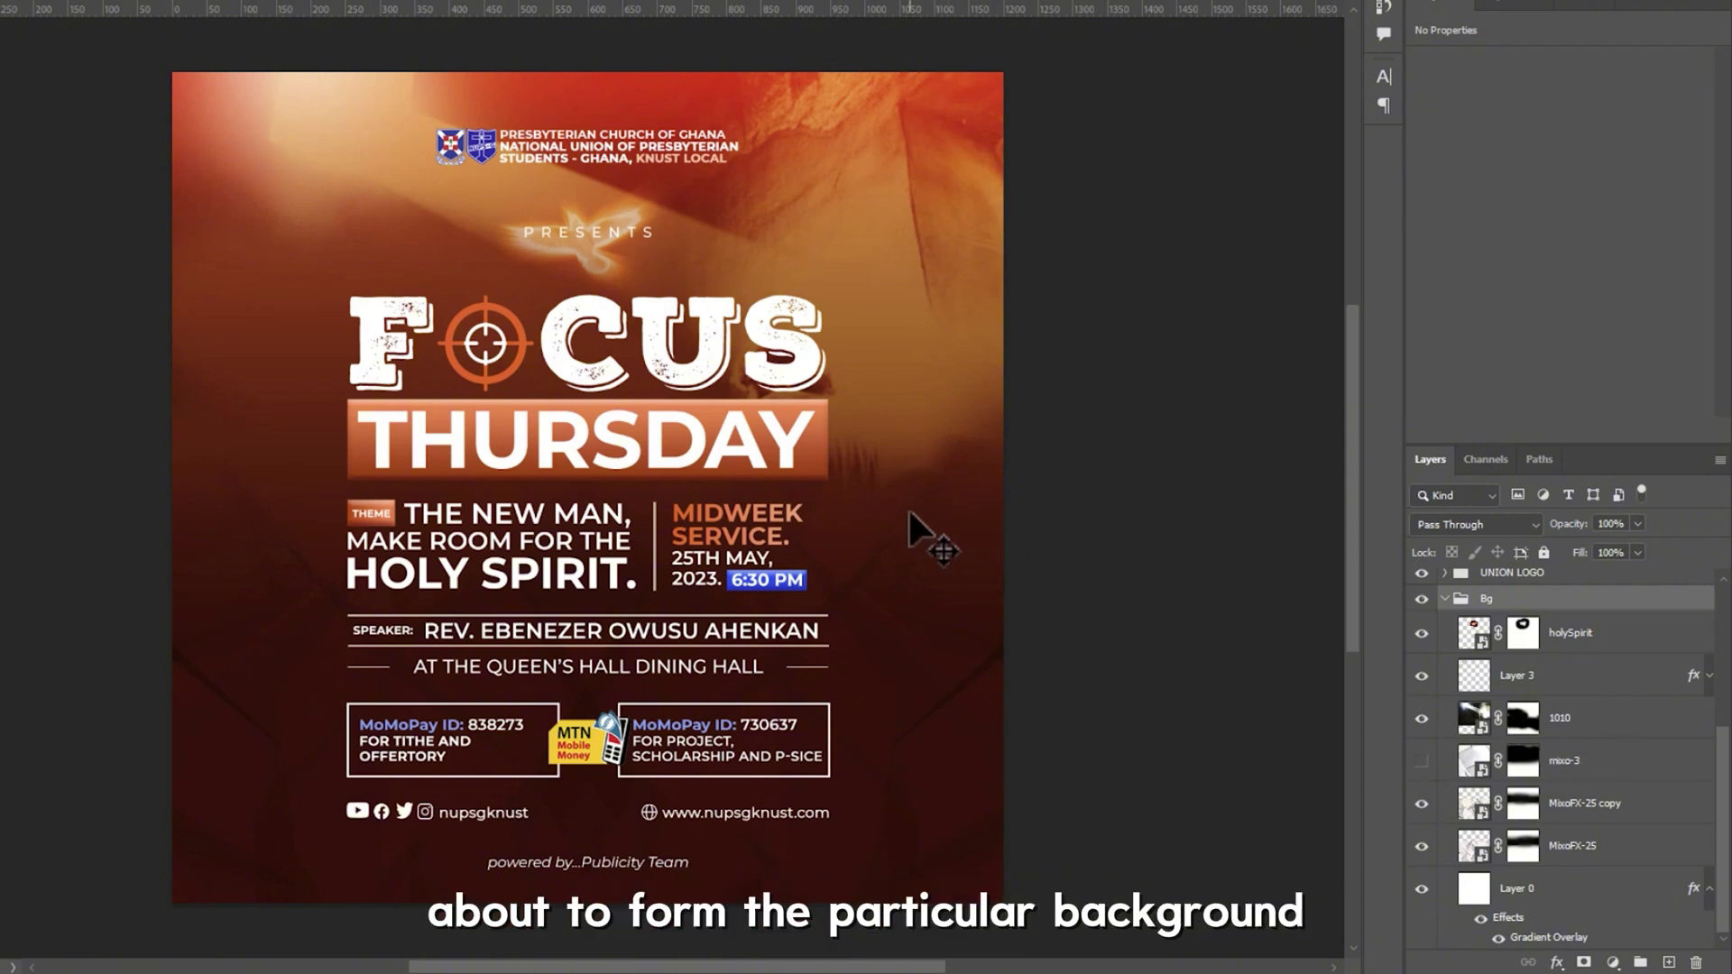
Step: Select the FOCUS title's text layer and check which font it uses
{"action": "scroll", "coordinate": [910, 512], "scroll_direction": "down", "scroll_amount": 3}
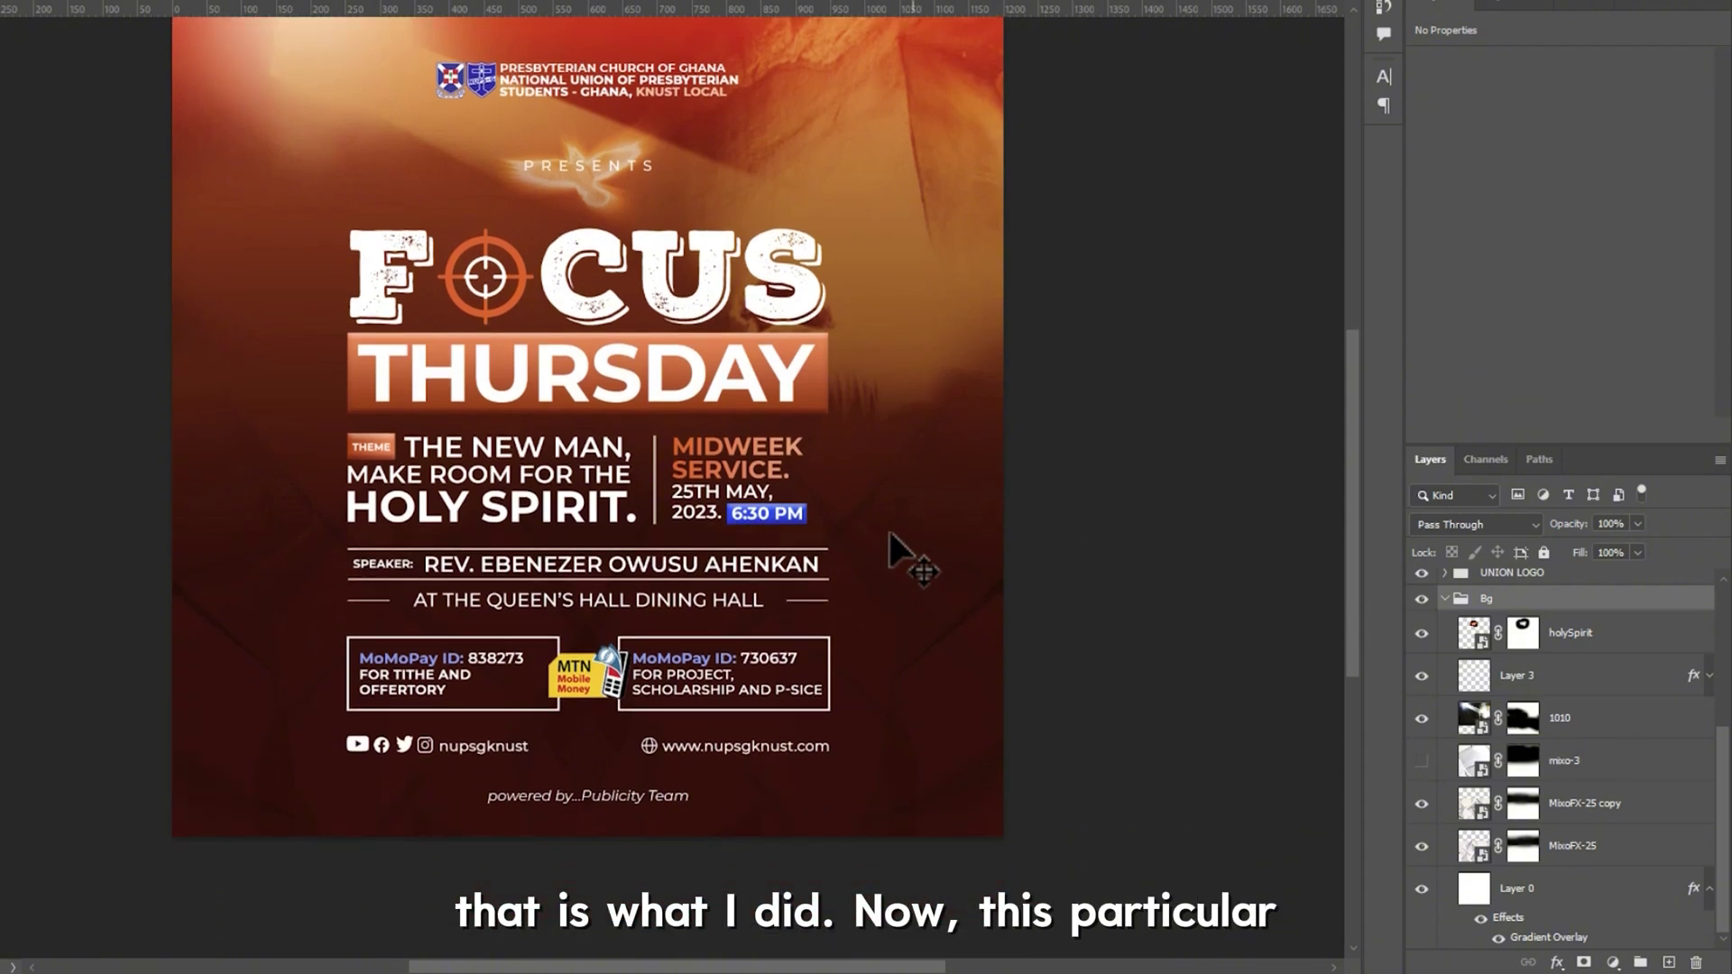
{"action": "left_click", "coordinate": [553, 245]}
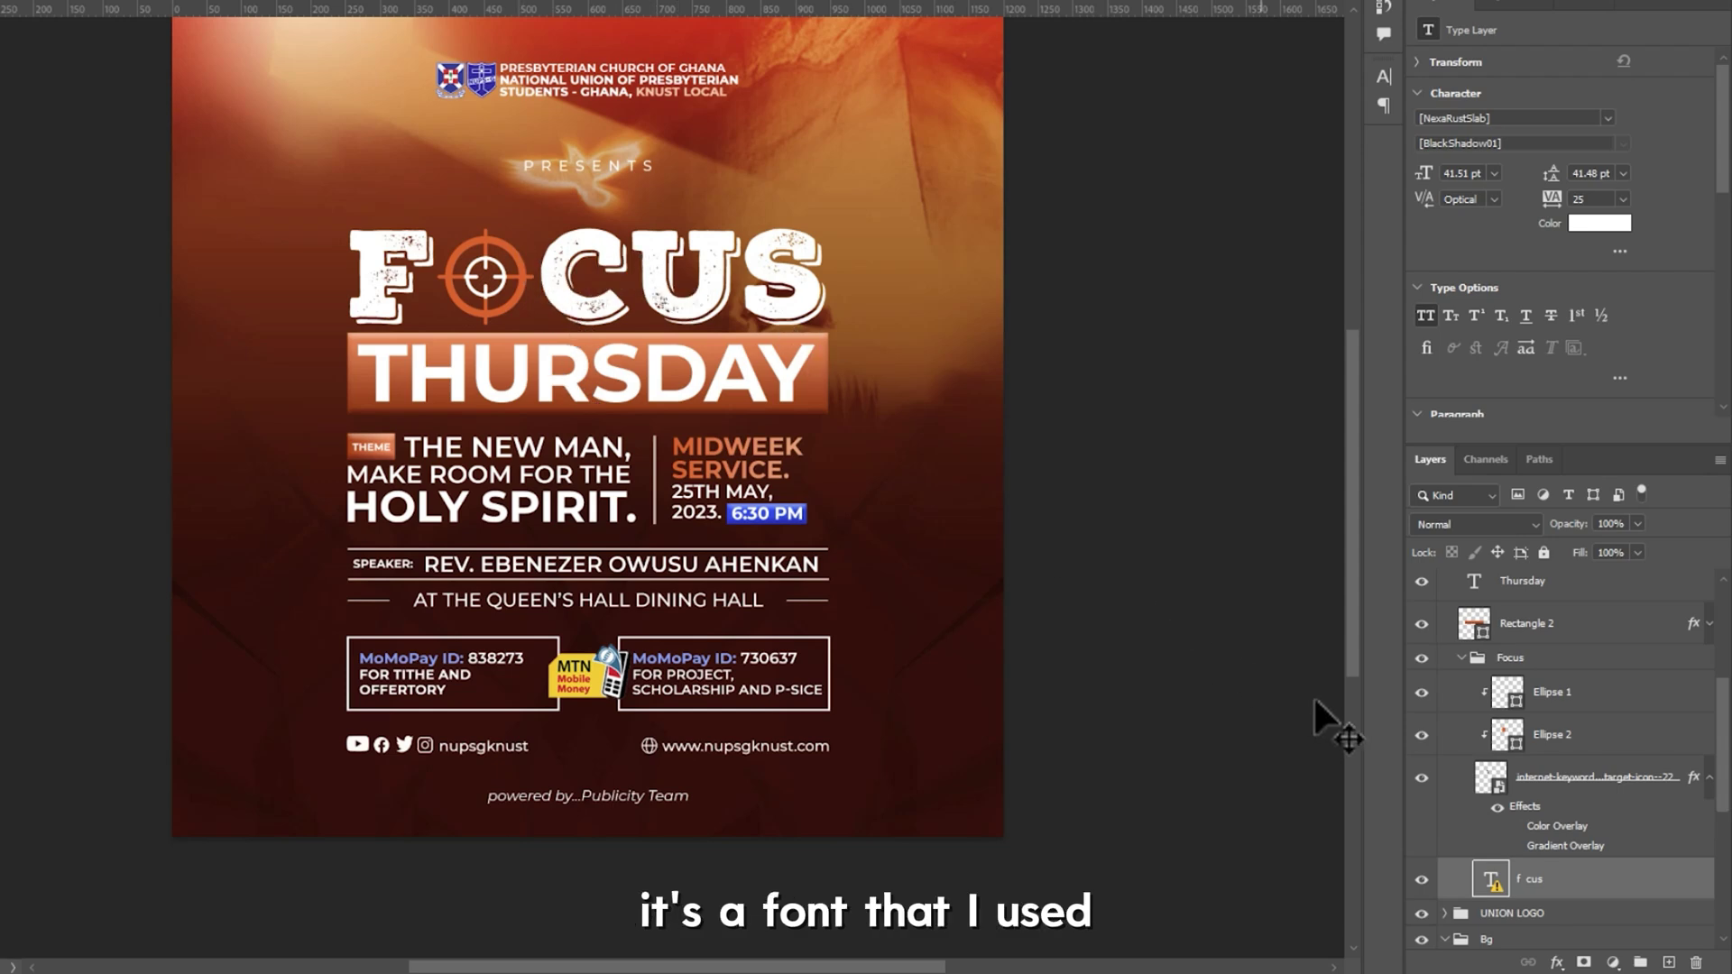
{"action": "scroll", "coordinate": [1605, 767], "scroll_direction": "down", "scroll_amount": 3}
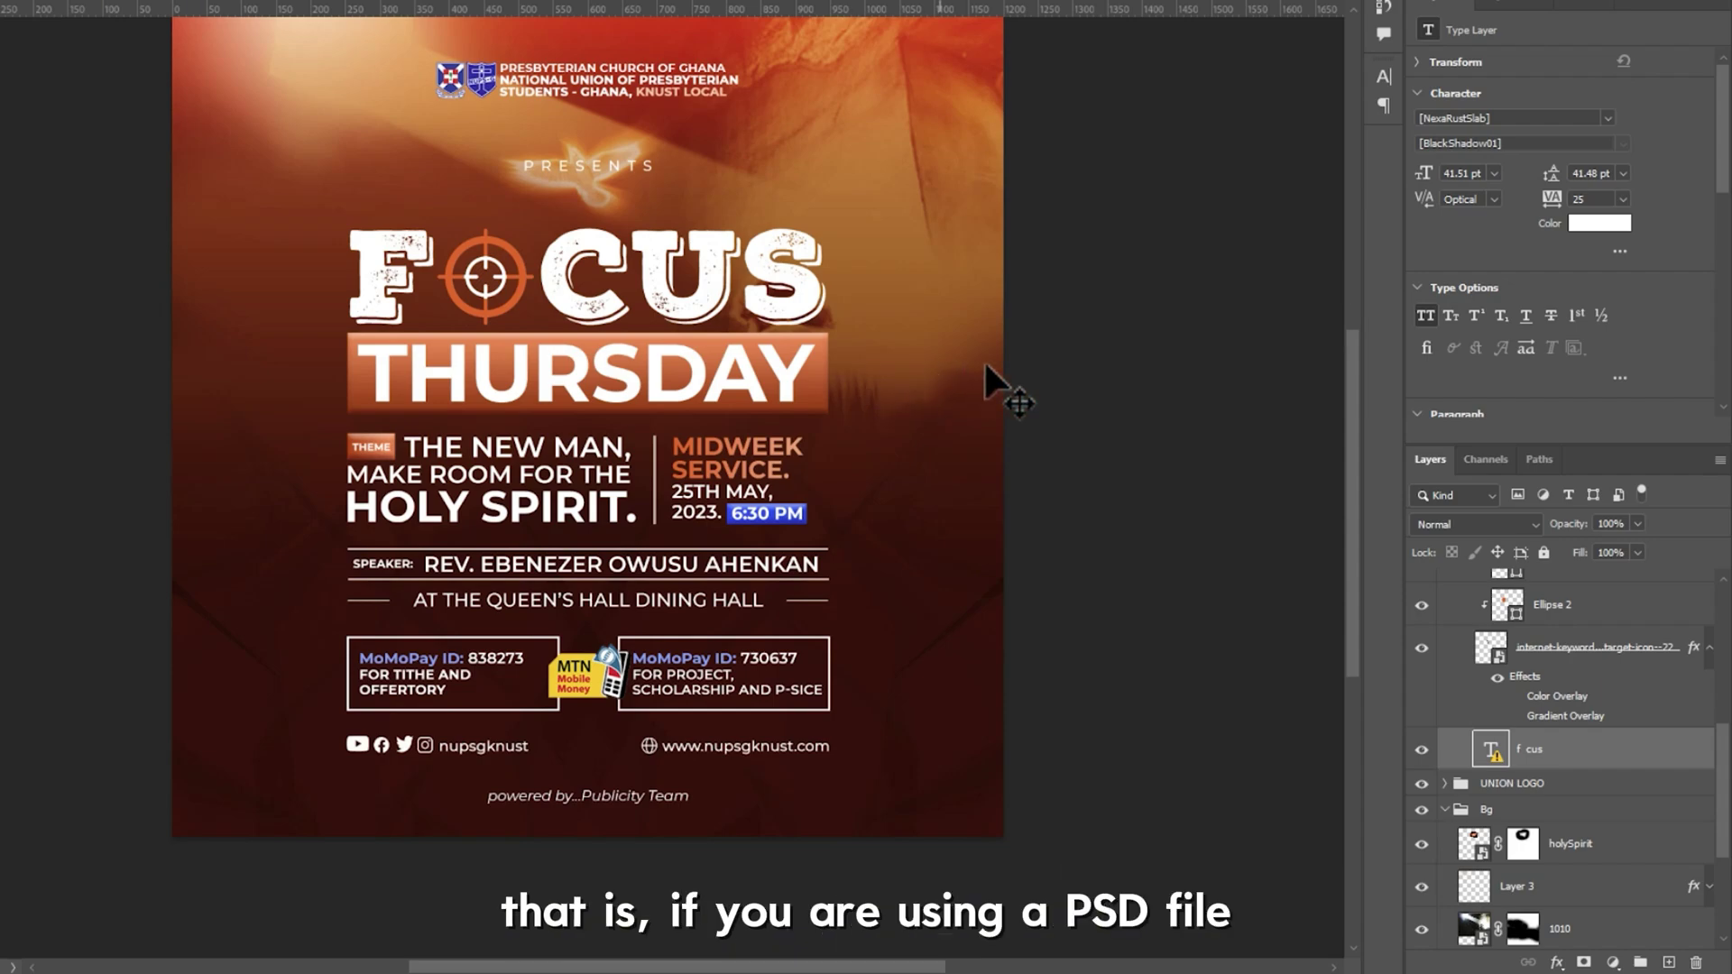
{"action": "scroll", "coordinate": [1258, 453], "scroll_direction": "up", "scroll_amount": 1}
{"action": "scroll", "coordinate": [1041, 480], "scroll_direction": "up", "scroll_amount": 1}
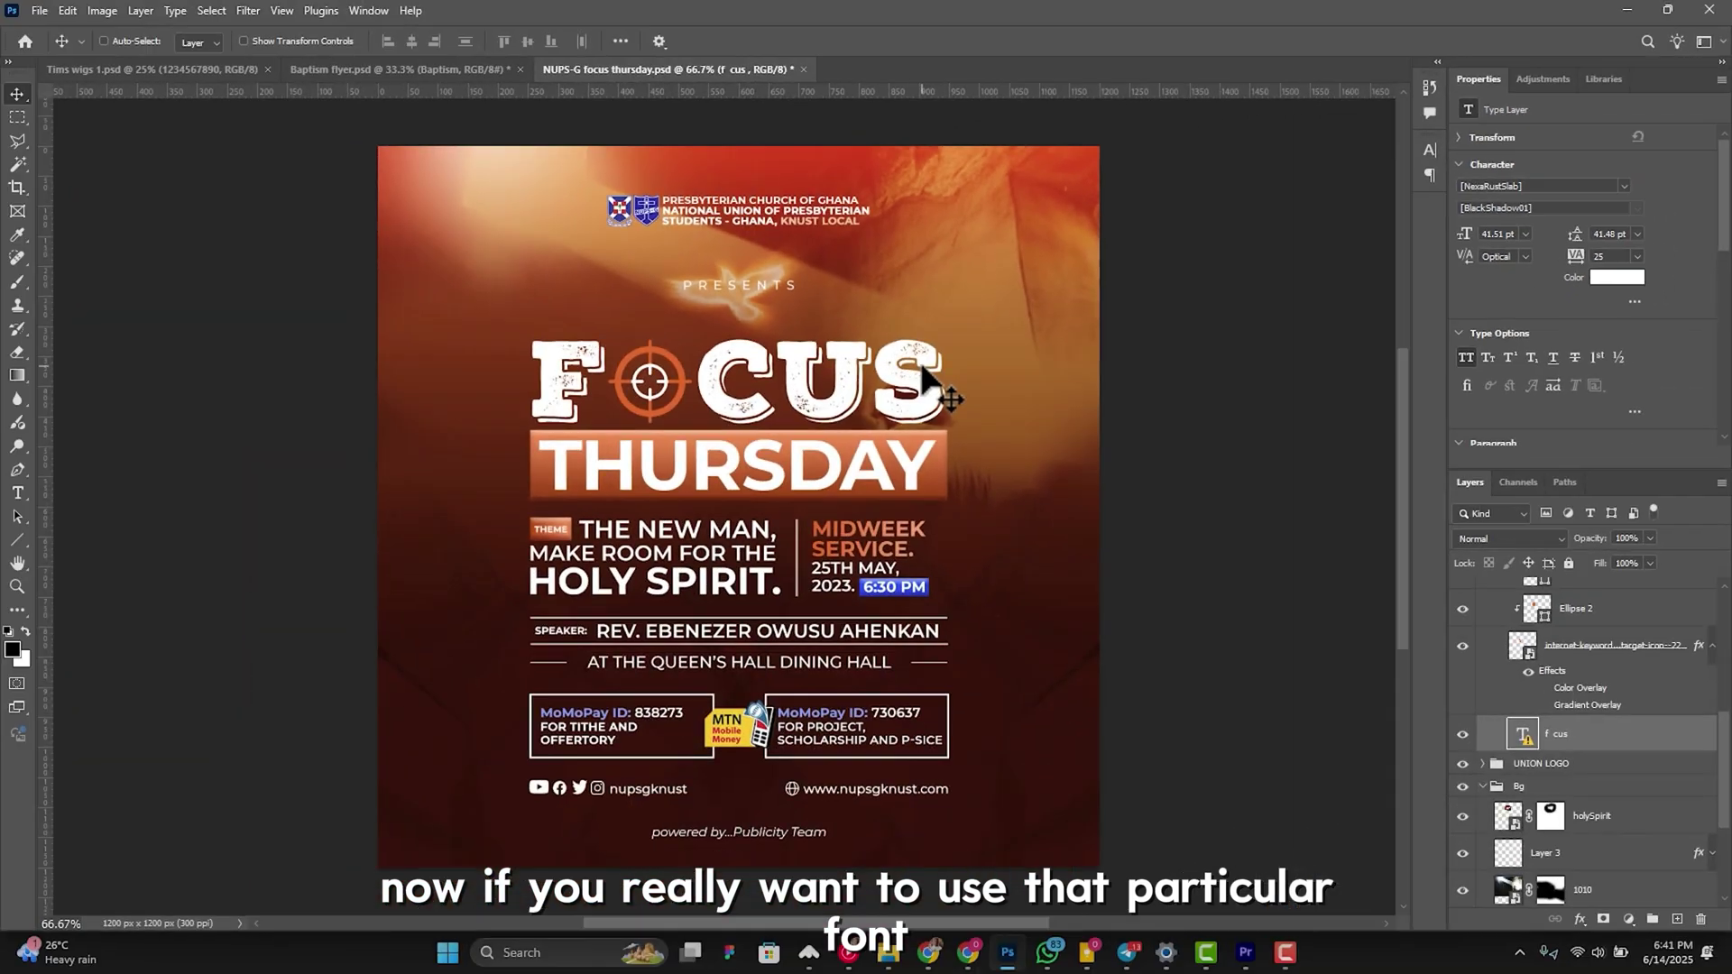
Step: Switch to Chrome and search in a new tab for "nexa rust slab font download"
{"action": "left_click", "coordinate": [959, 965]}
{"action": "left_click", "coordinate": [1340, 18]}
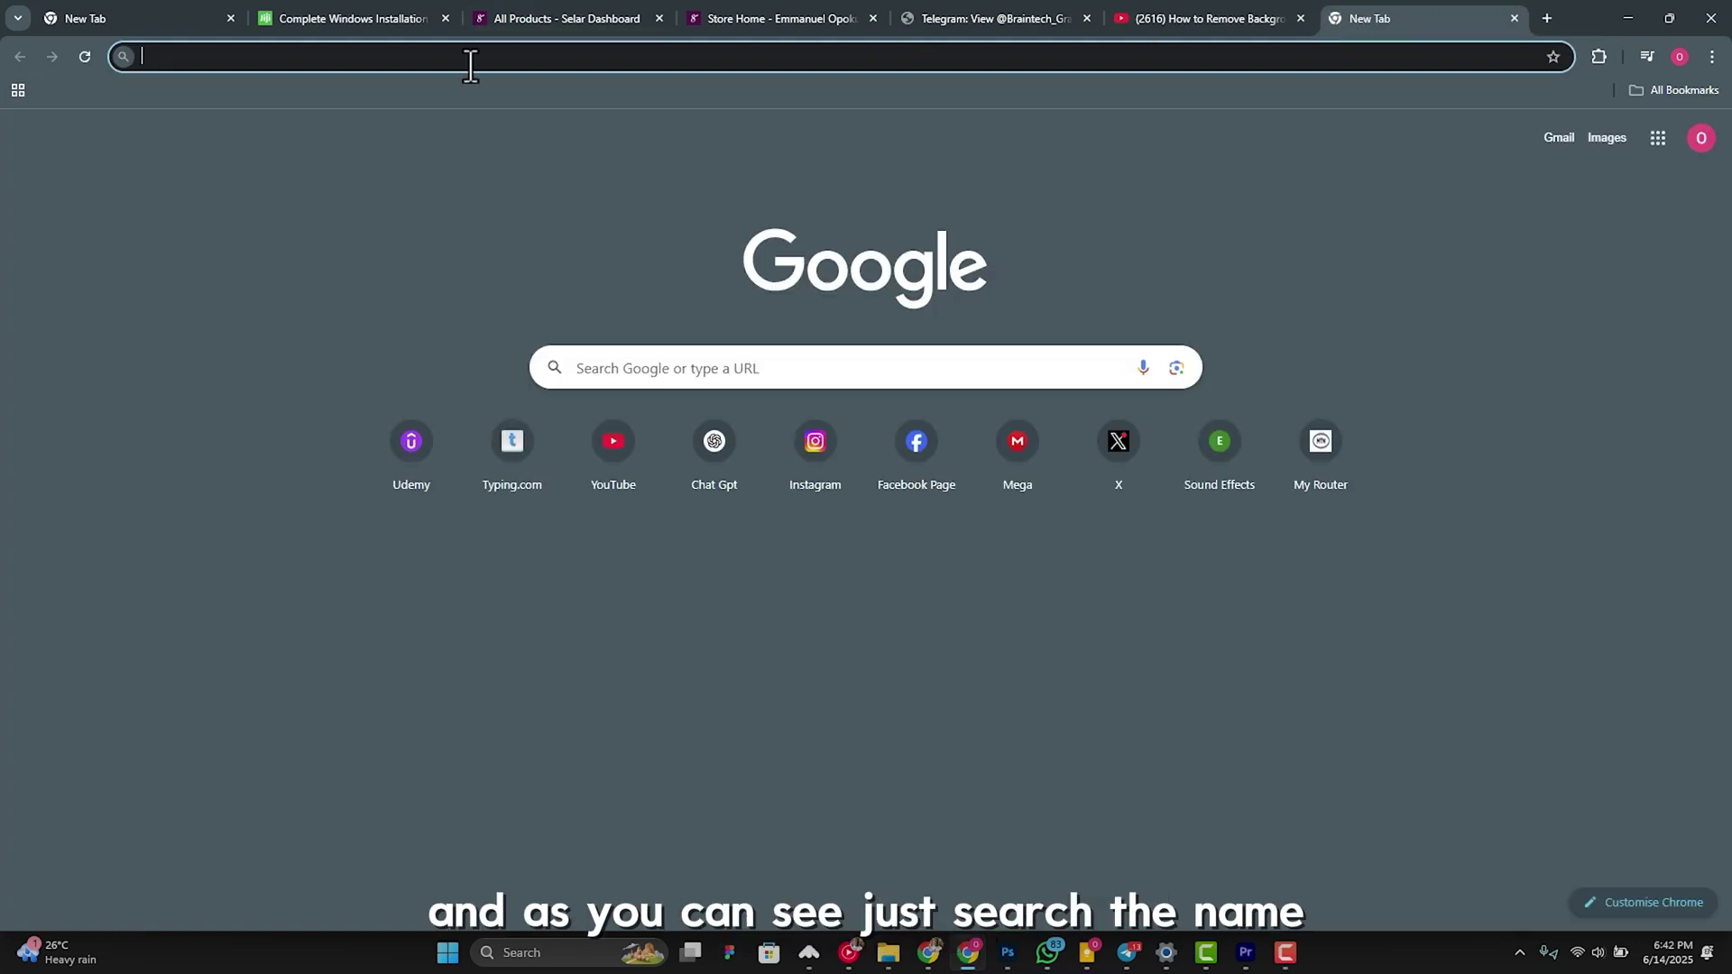
{"action": "type", "text": "nexa rust"}
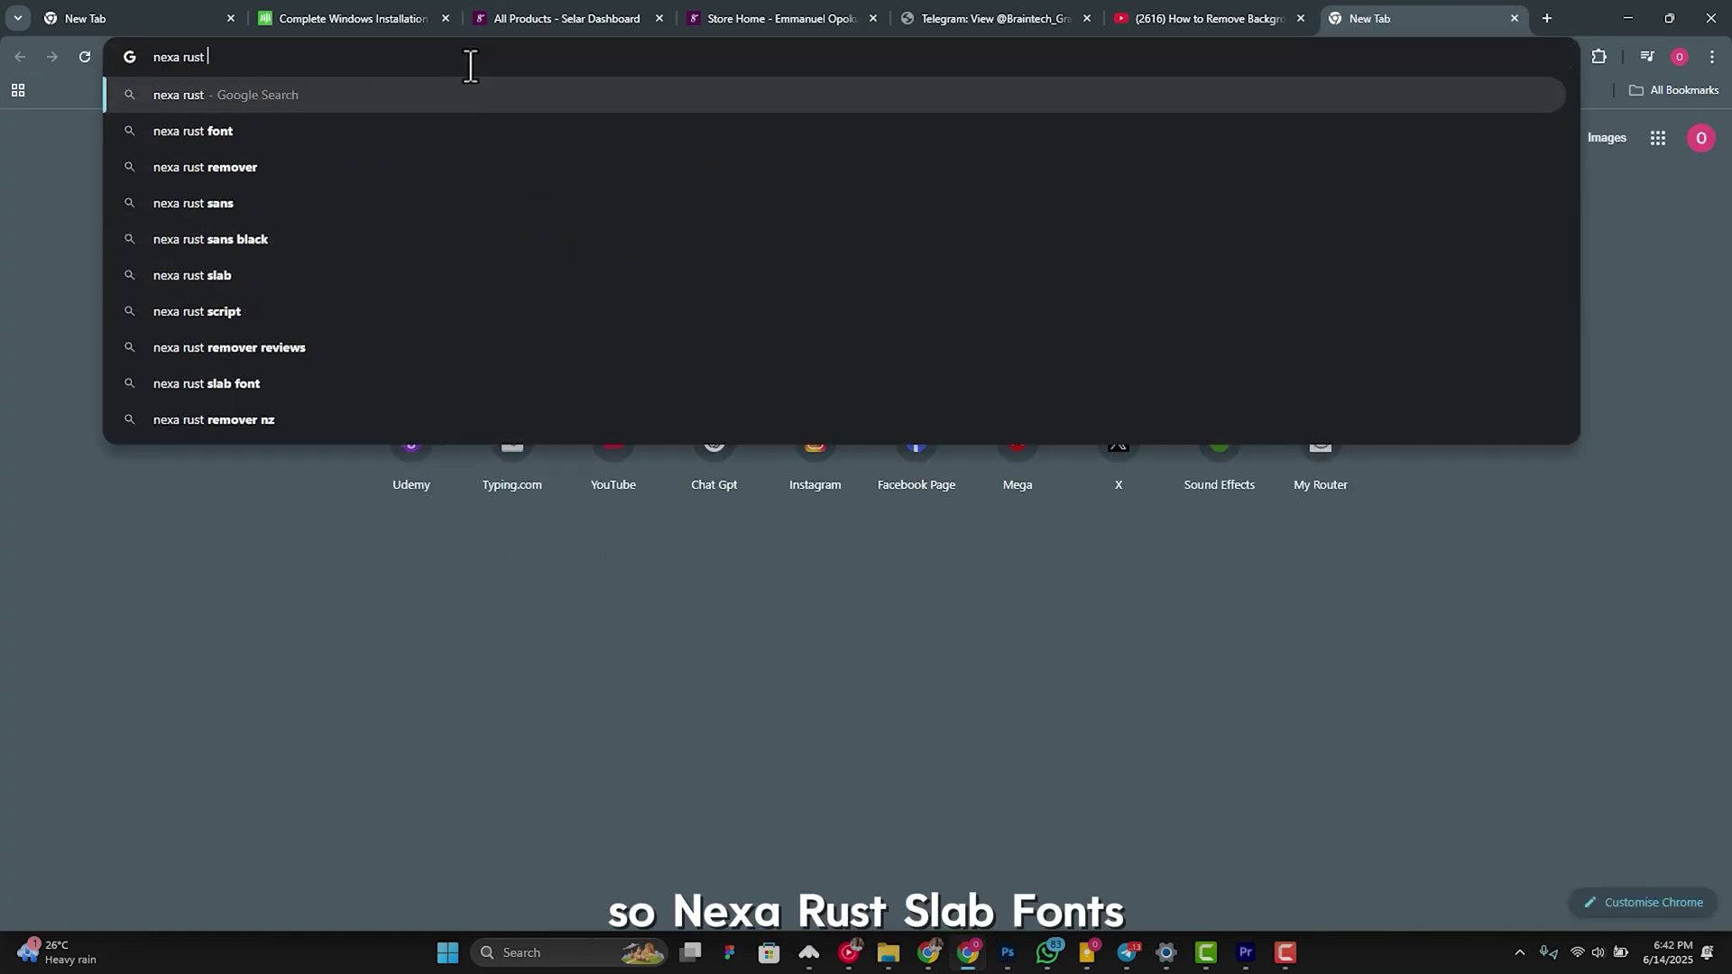
{"action": "type", "text": " slap fon"}
{"action": "key", "text": "BackSpace"}
{"action": "key", "text": "BackSpace"}
{"action": "key", "text": "BackSpace"}
{"action": "key", "text": "BackSpace"}
{"action": "key", "text": "BackSpace"}
{"action": "type", "text": "b fo"}
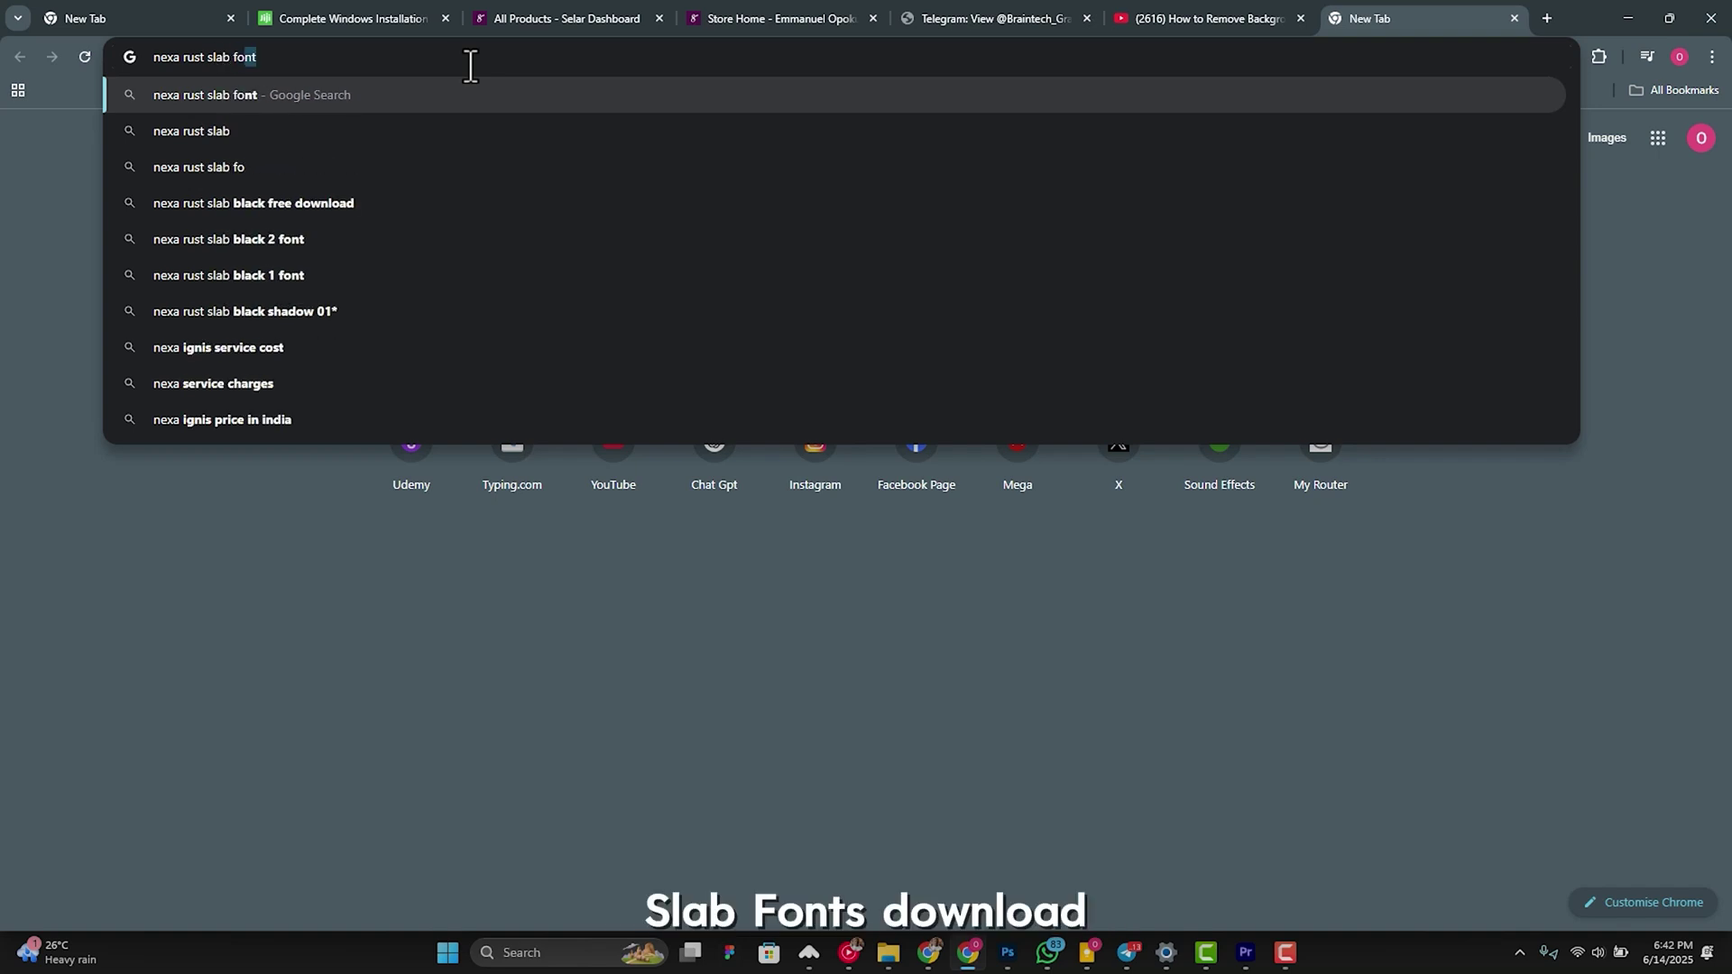
{"action": "type", "text": "nt download"}
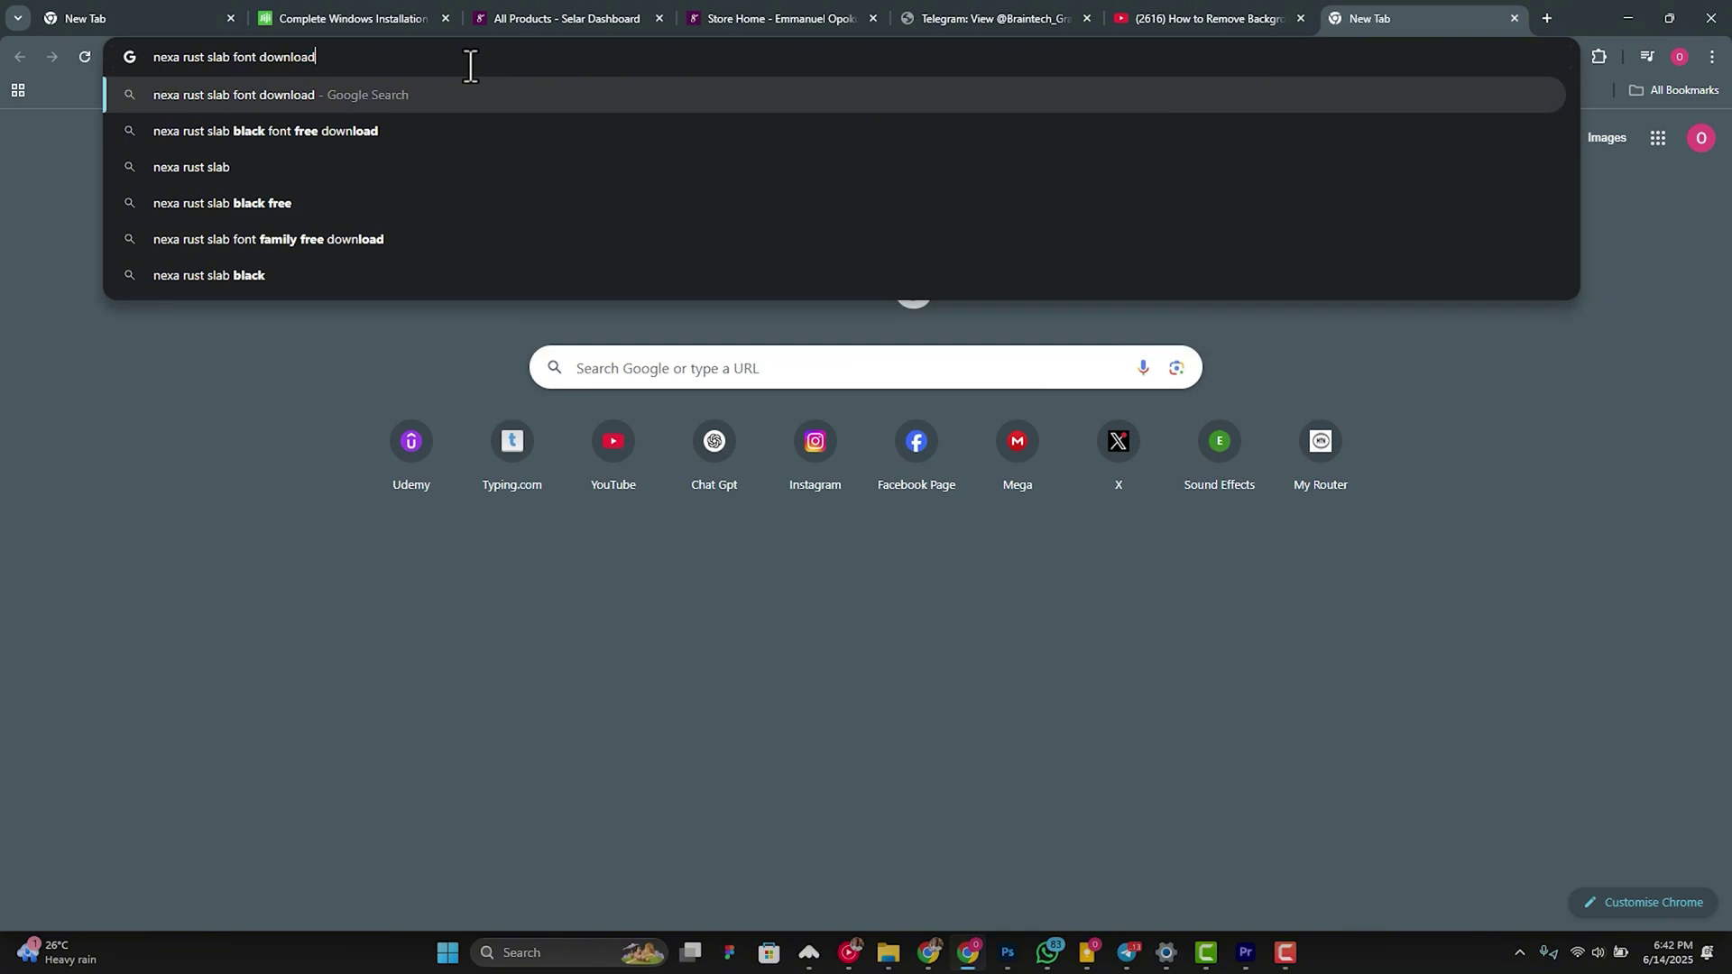
{"action": "key", "text": "Return"}
Step: Open the DaFont page for Nexa Rust Slab, download the font archive and check the recent downloads
{"action": "scroll", "coordinate": [307, 189], "scroll_direction": "down", "scroll_amount": 1}
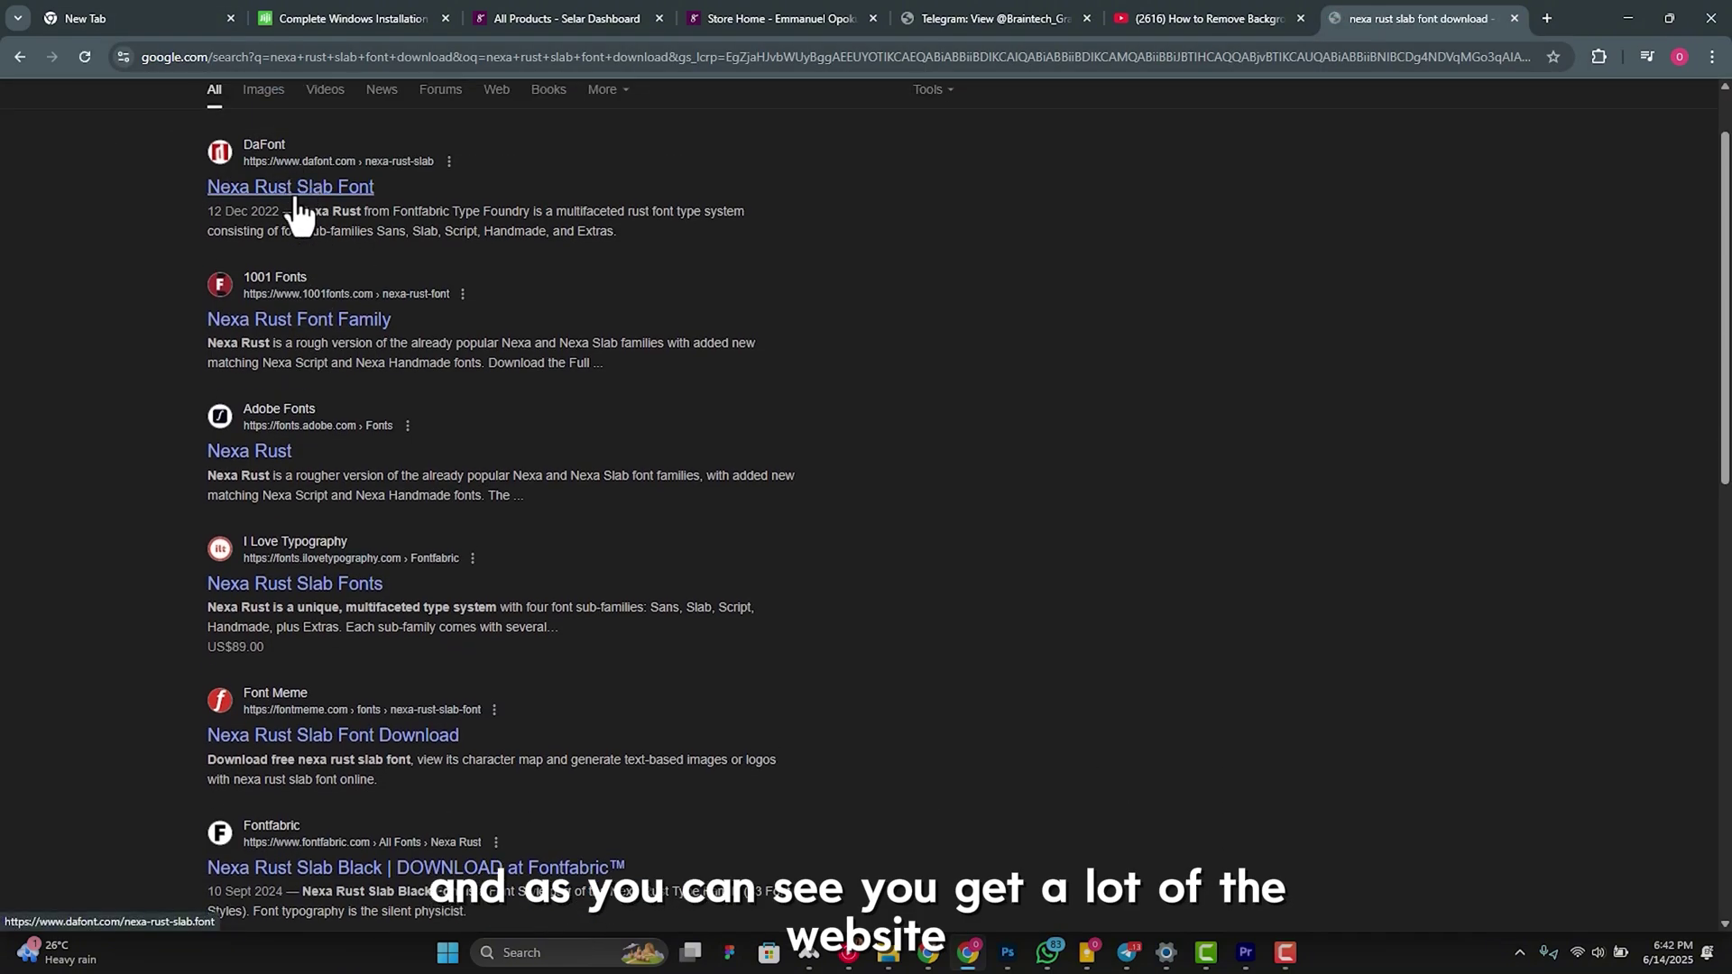
{"action": "left_click", "coordinate": [296, 195]}
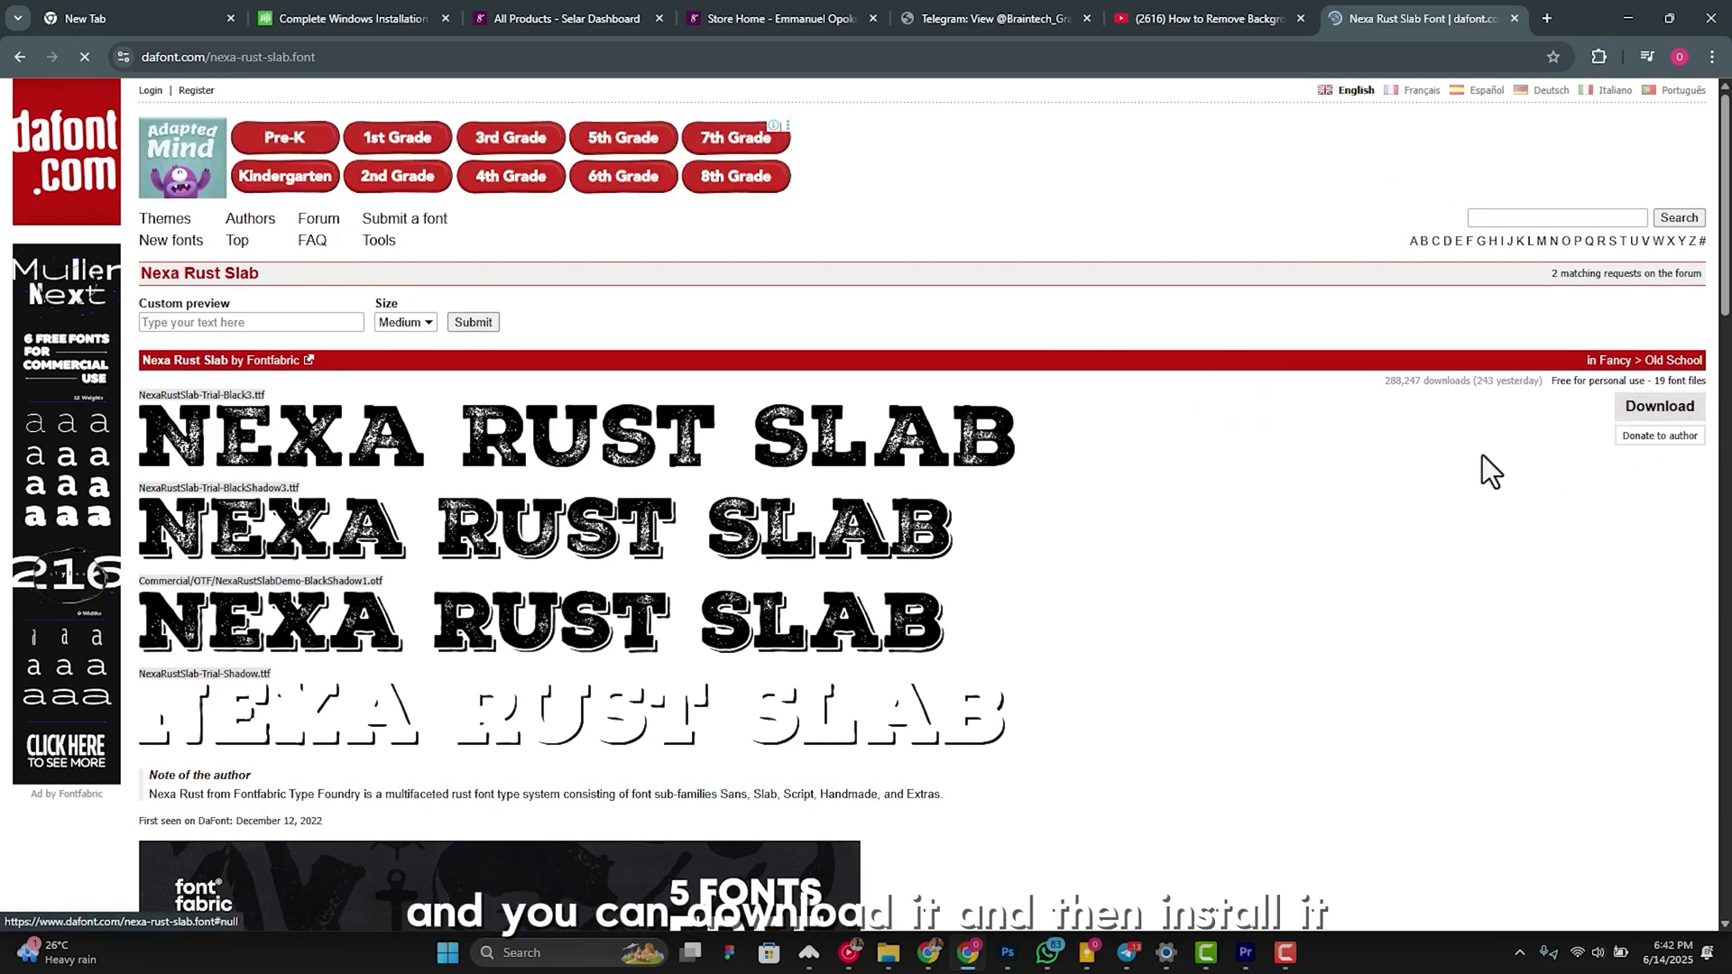
{"action": "left_click", "coordinate": [1660, 406]}
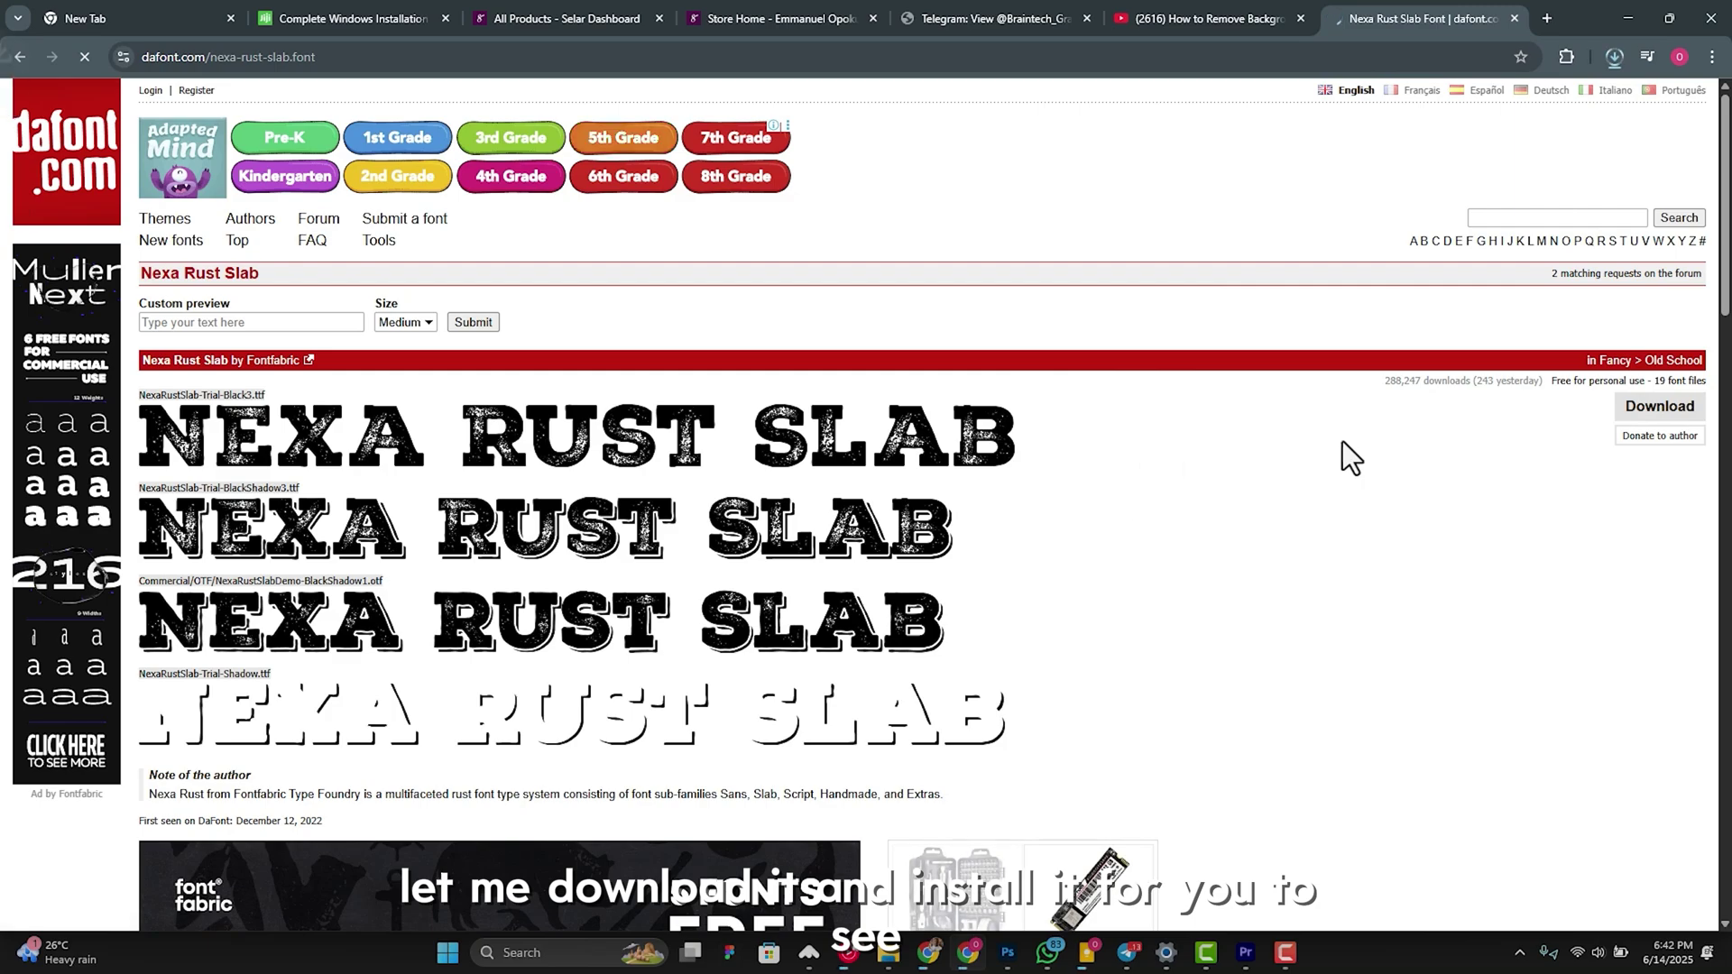
{"action": "left_click", "coordinate": [1614, 56]}
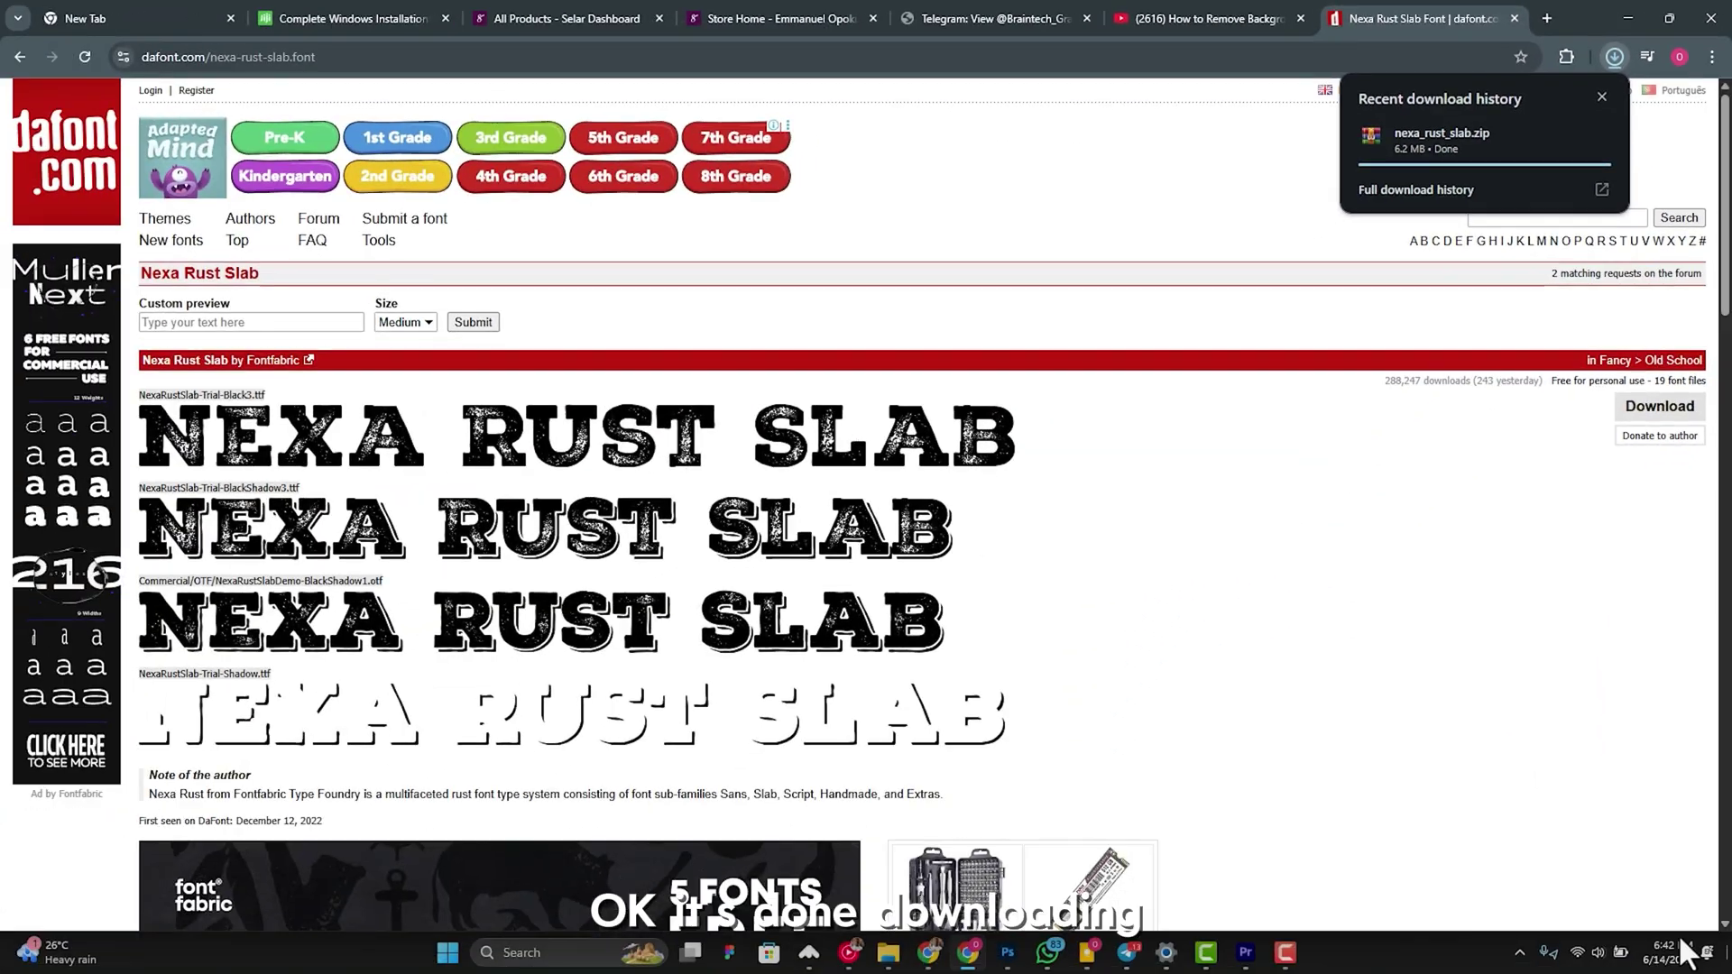
Step: Extract the nexa_rust_slab archive from the Downloads folder in File Explorer into its own nexa_rust_slab folder and open that folder
{"action": "left_click", "coordinate": [1726, 952]}
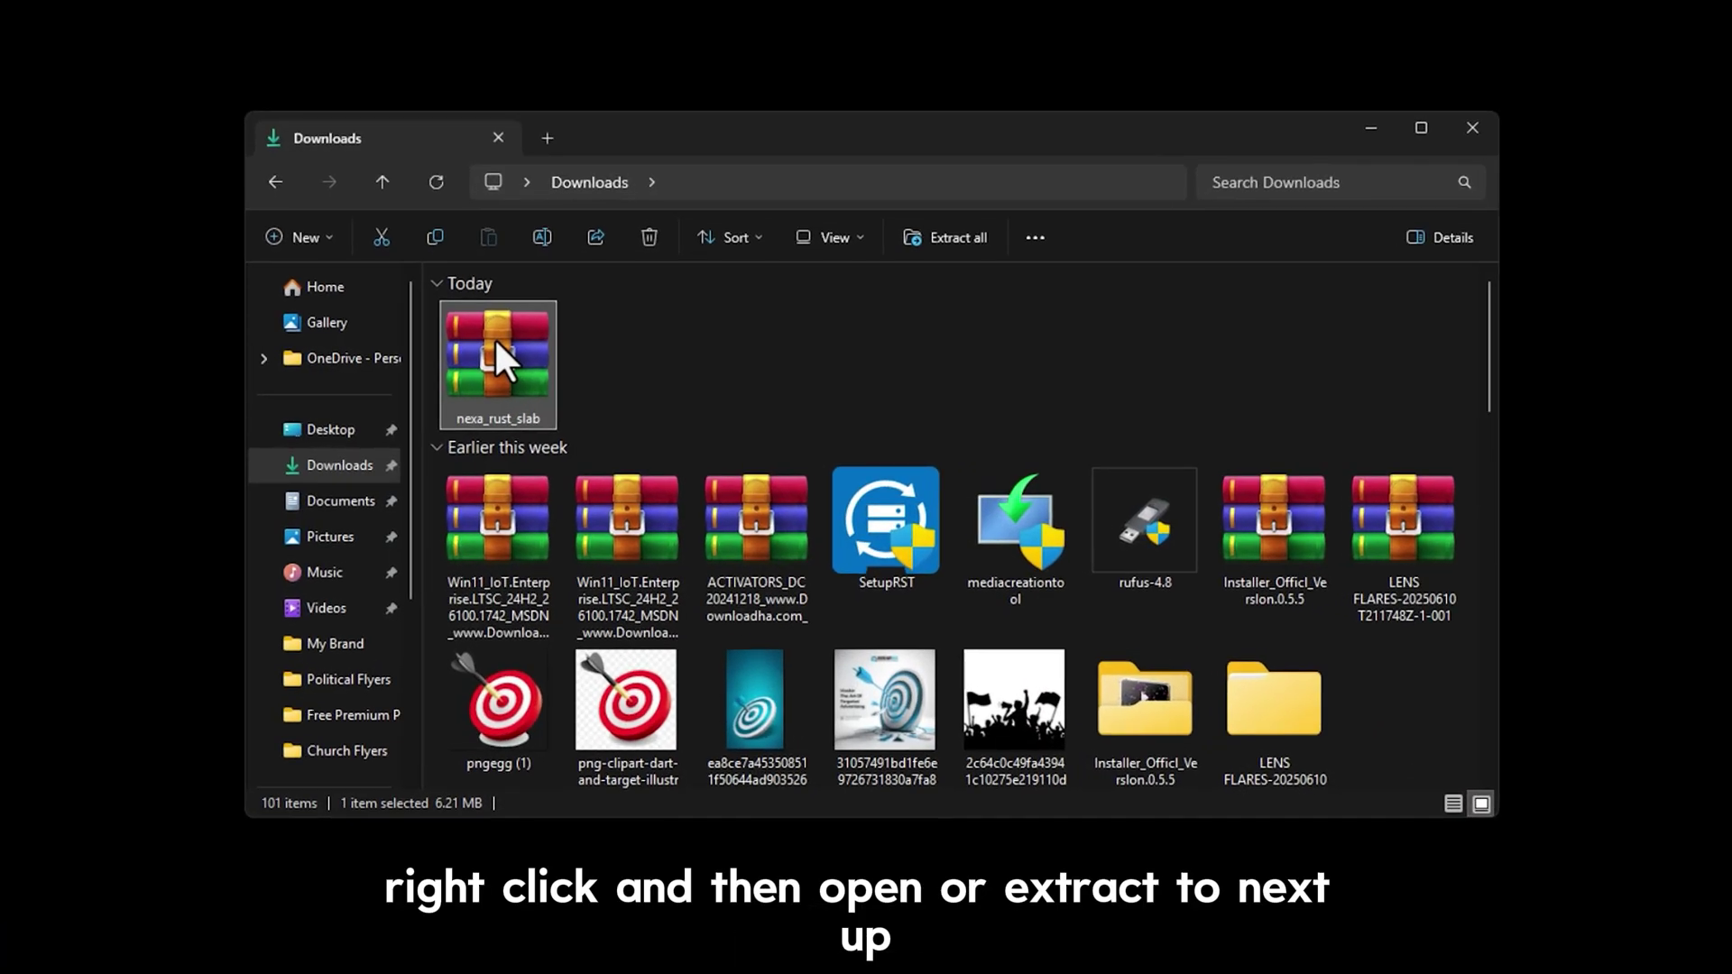
{"action": "right_click", "coordinate": [495, 337]}
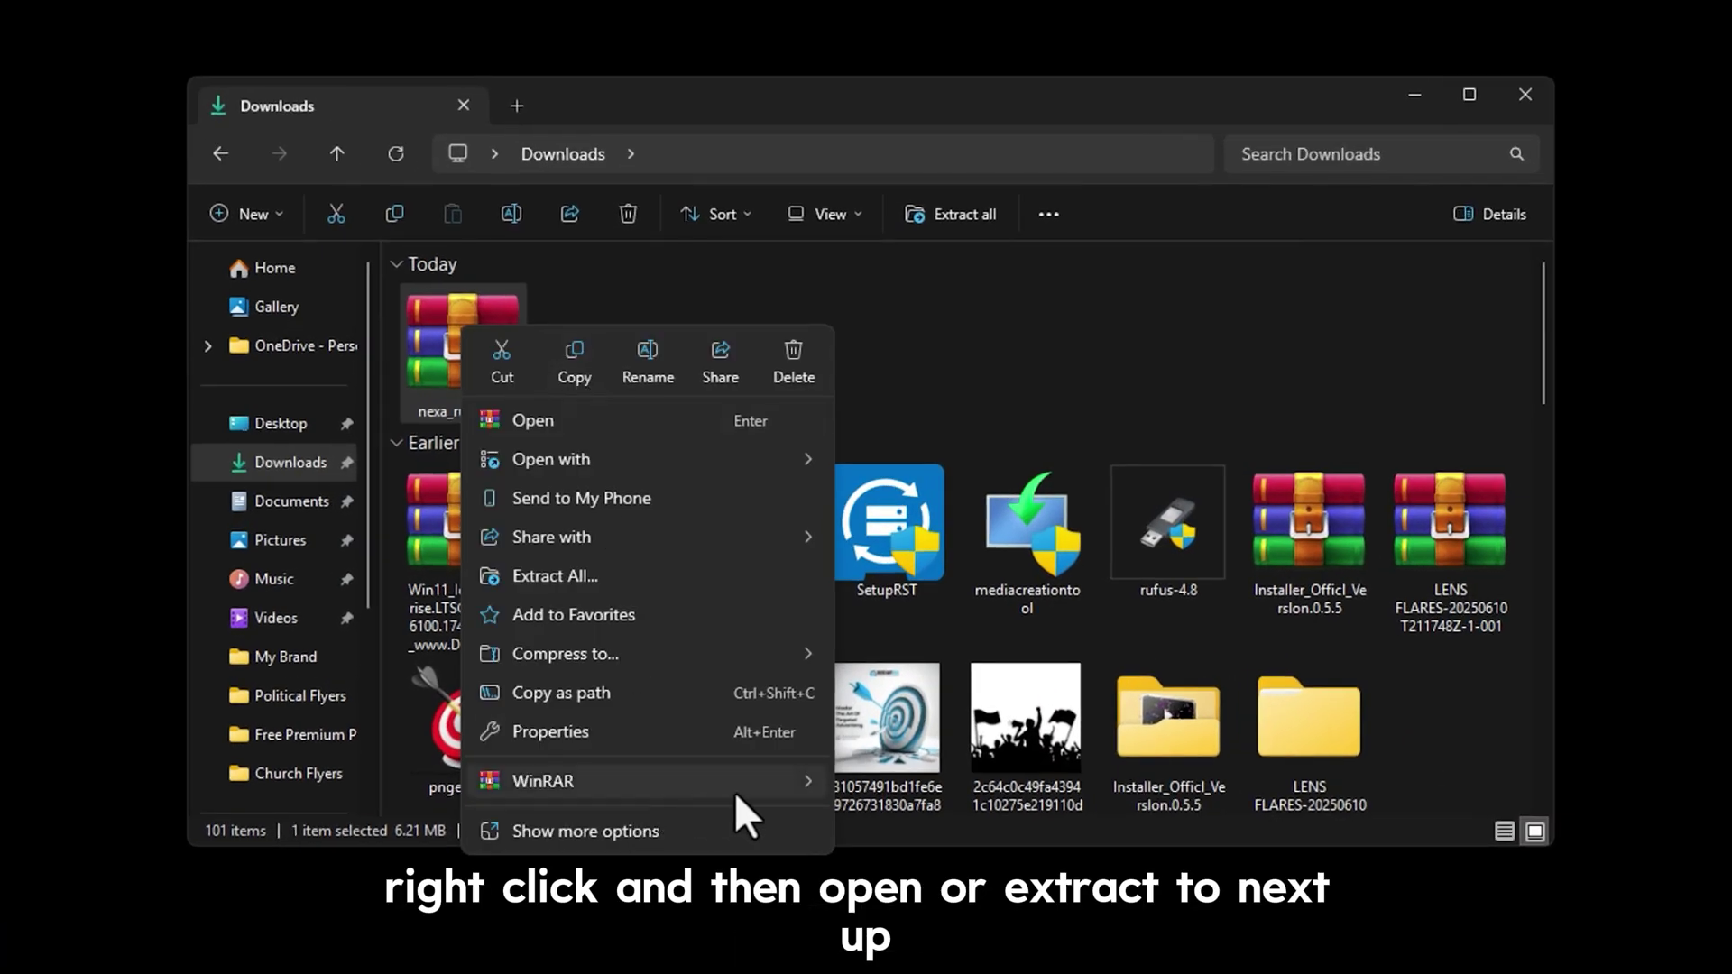
{"action": "mouse_move", "coordinate": [734, 792]}
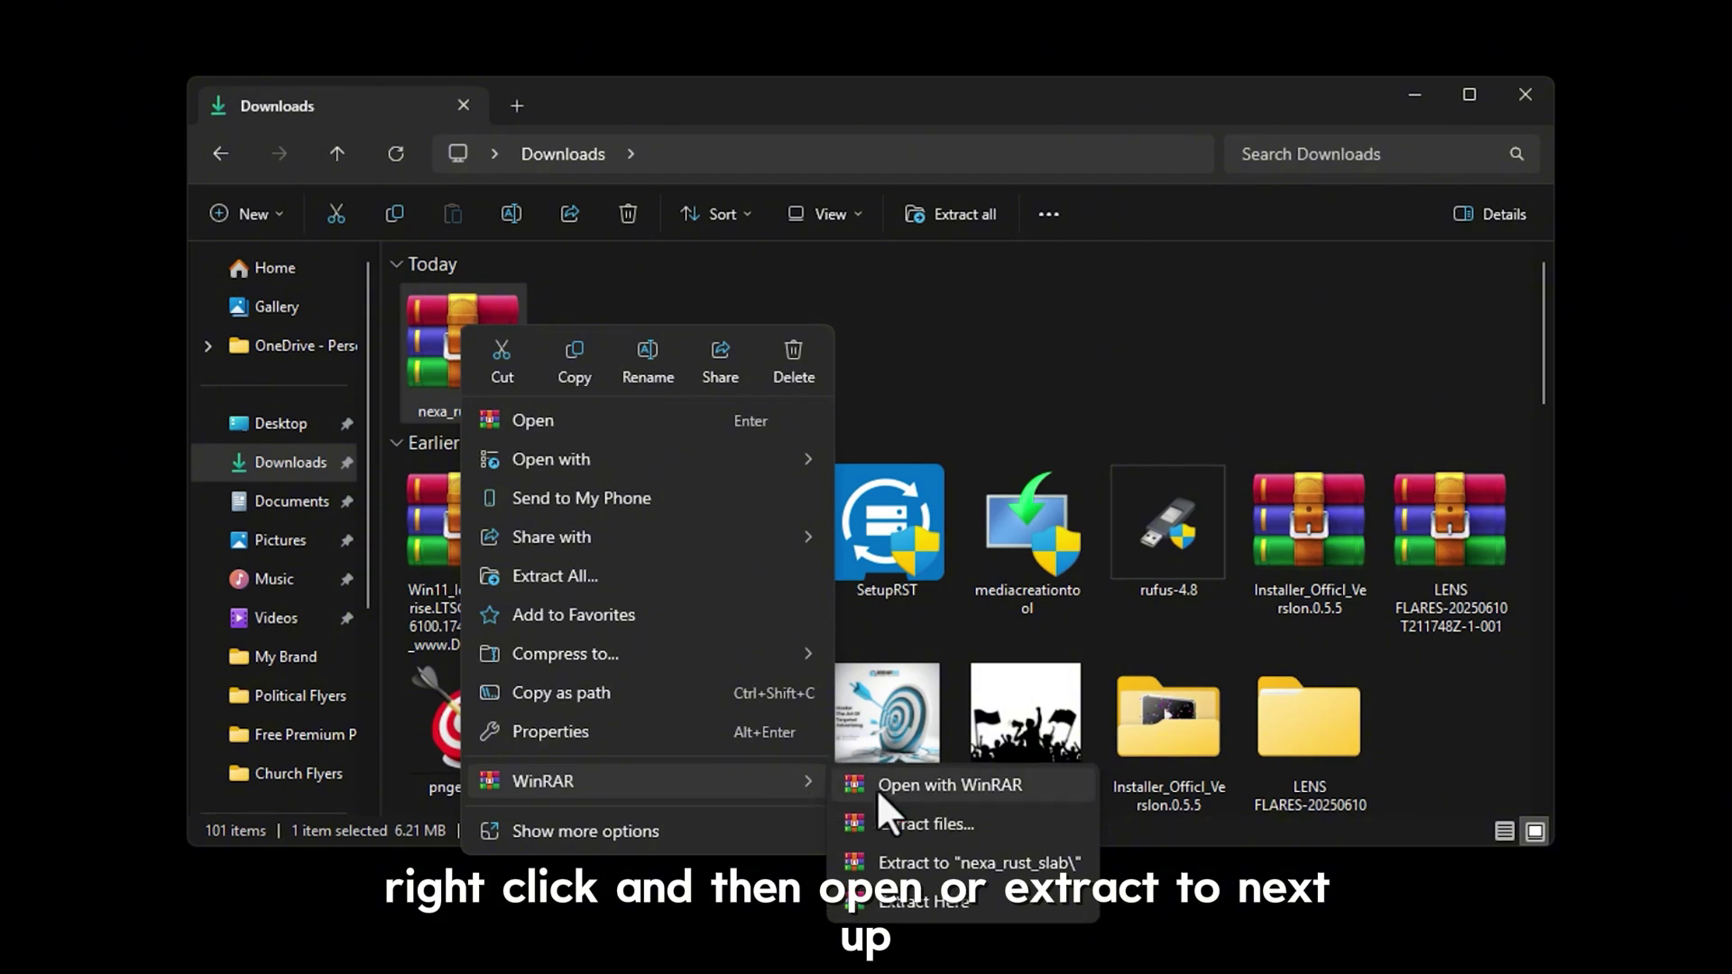
{"action": "left_click", "coordinate": [916, 862]}
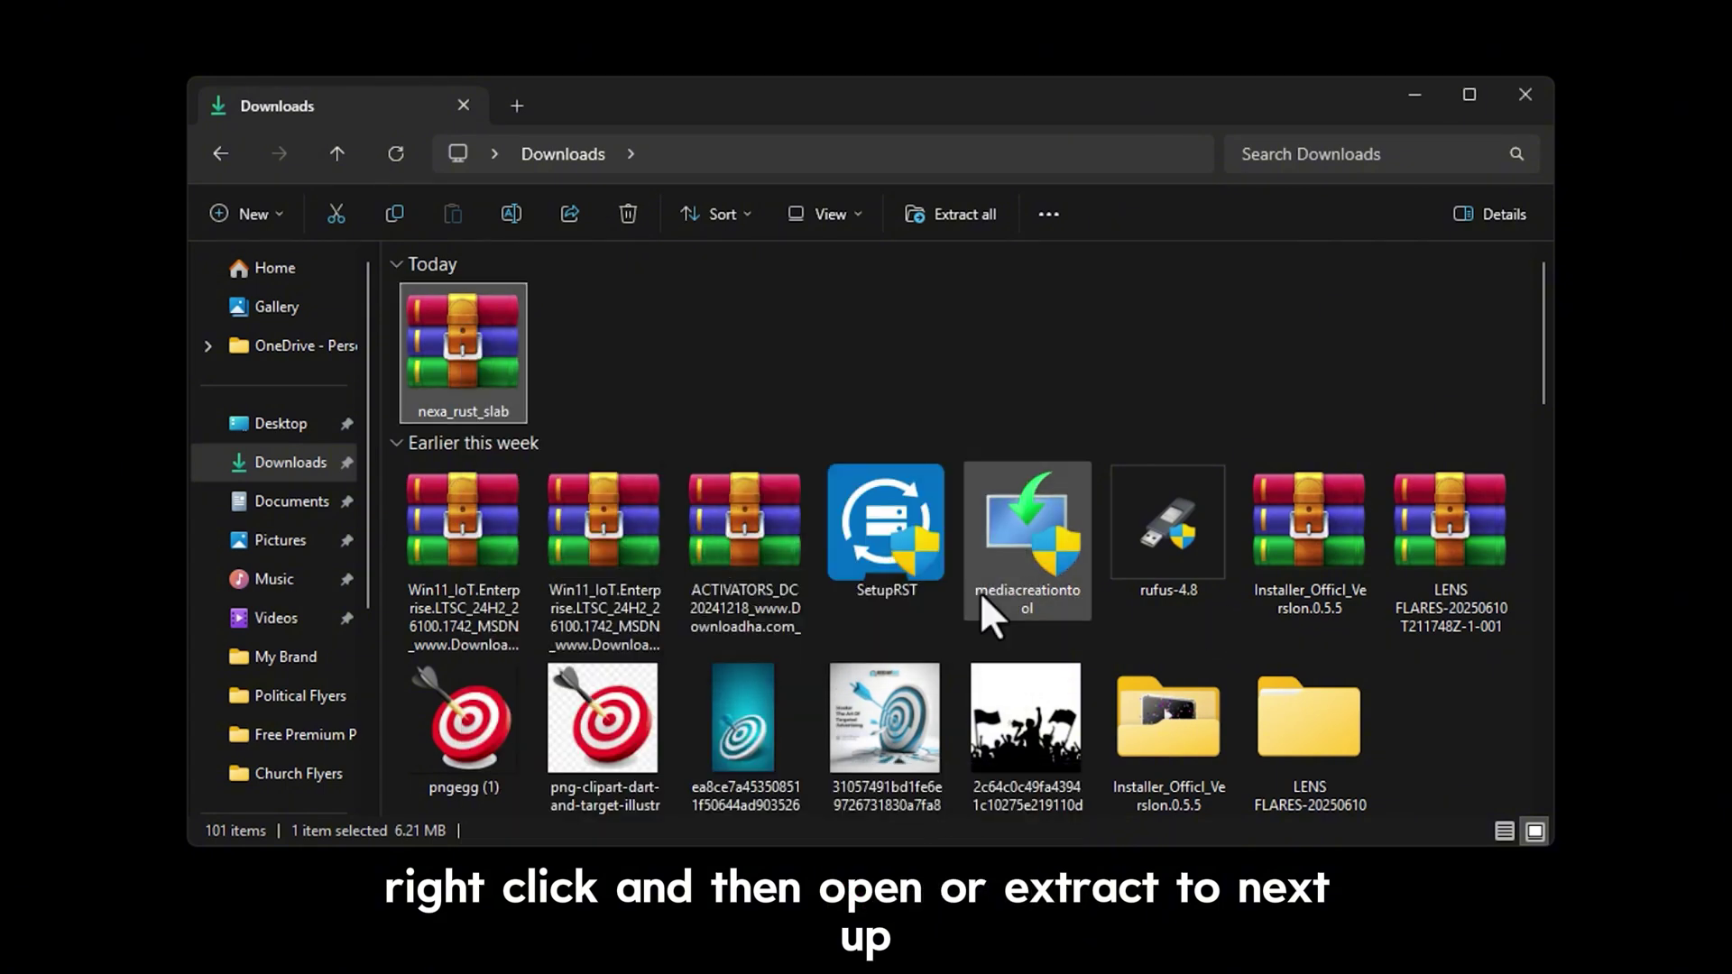
{"action": "left_click", "coordinate": [571, 337]}
{"action": "double_click", "coordinate": [606, 332]}
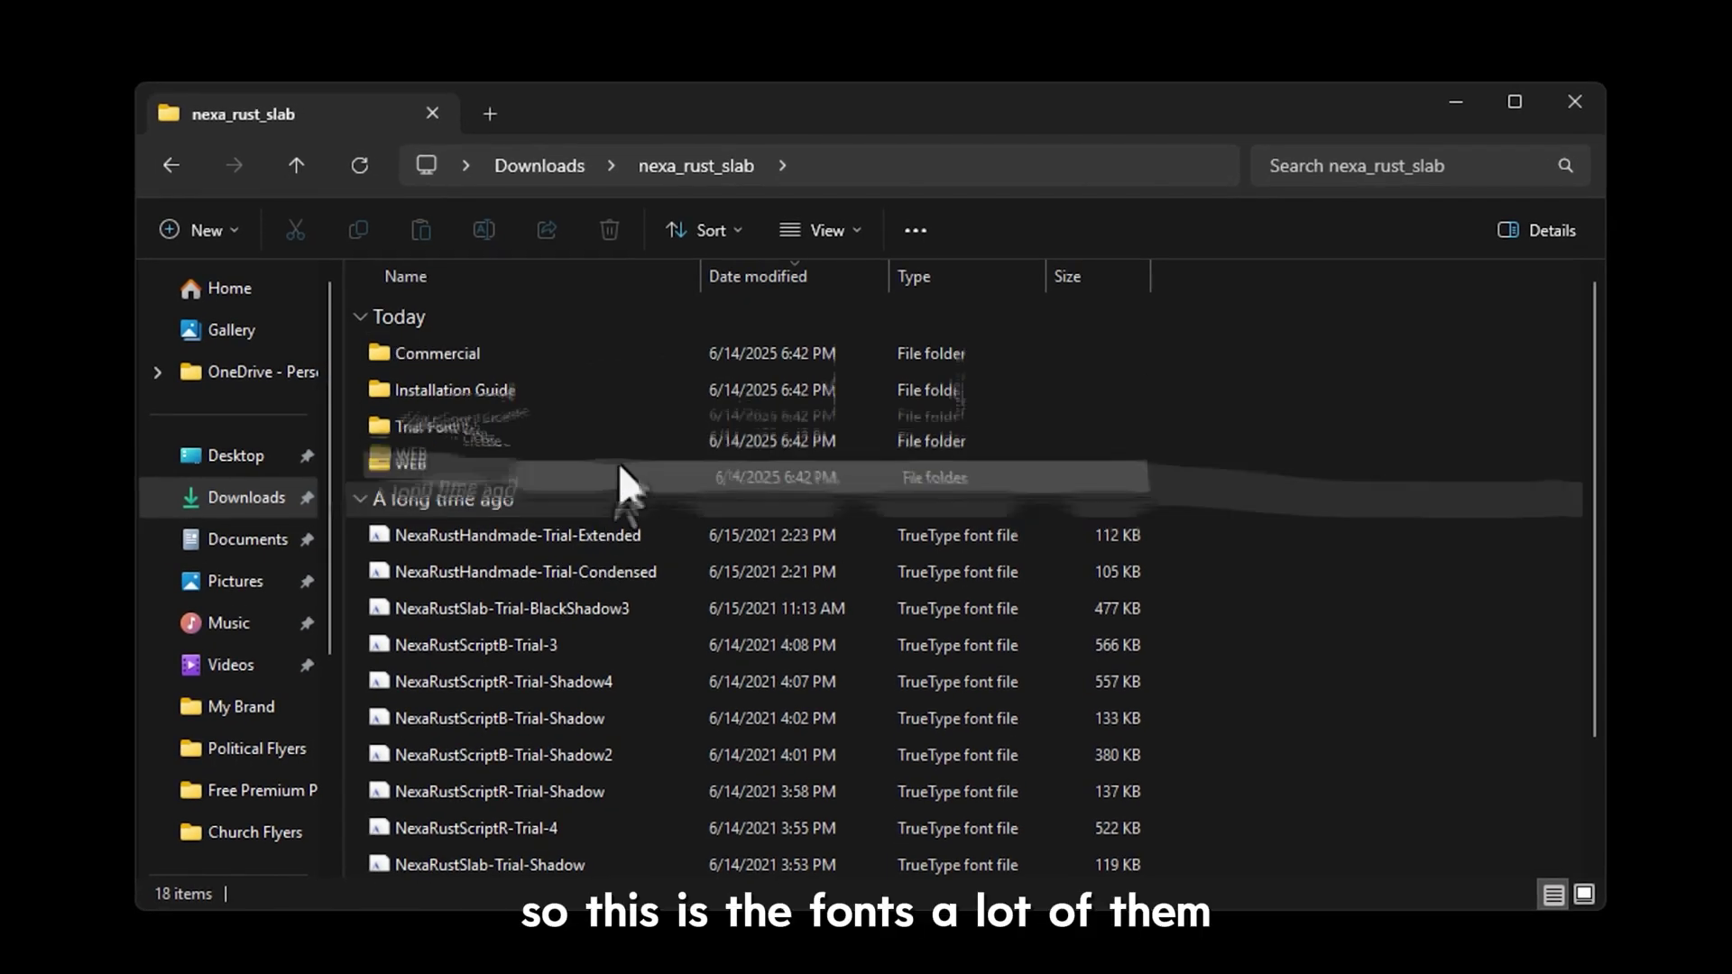
Step: Select all 14 TrueType font files in the nexa_rust_slab folder and install them
{"action": "scroll", "coordinate": [622, 469], "scroll_direction": "down", "scroll_amount": 2}
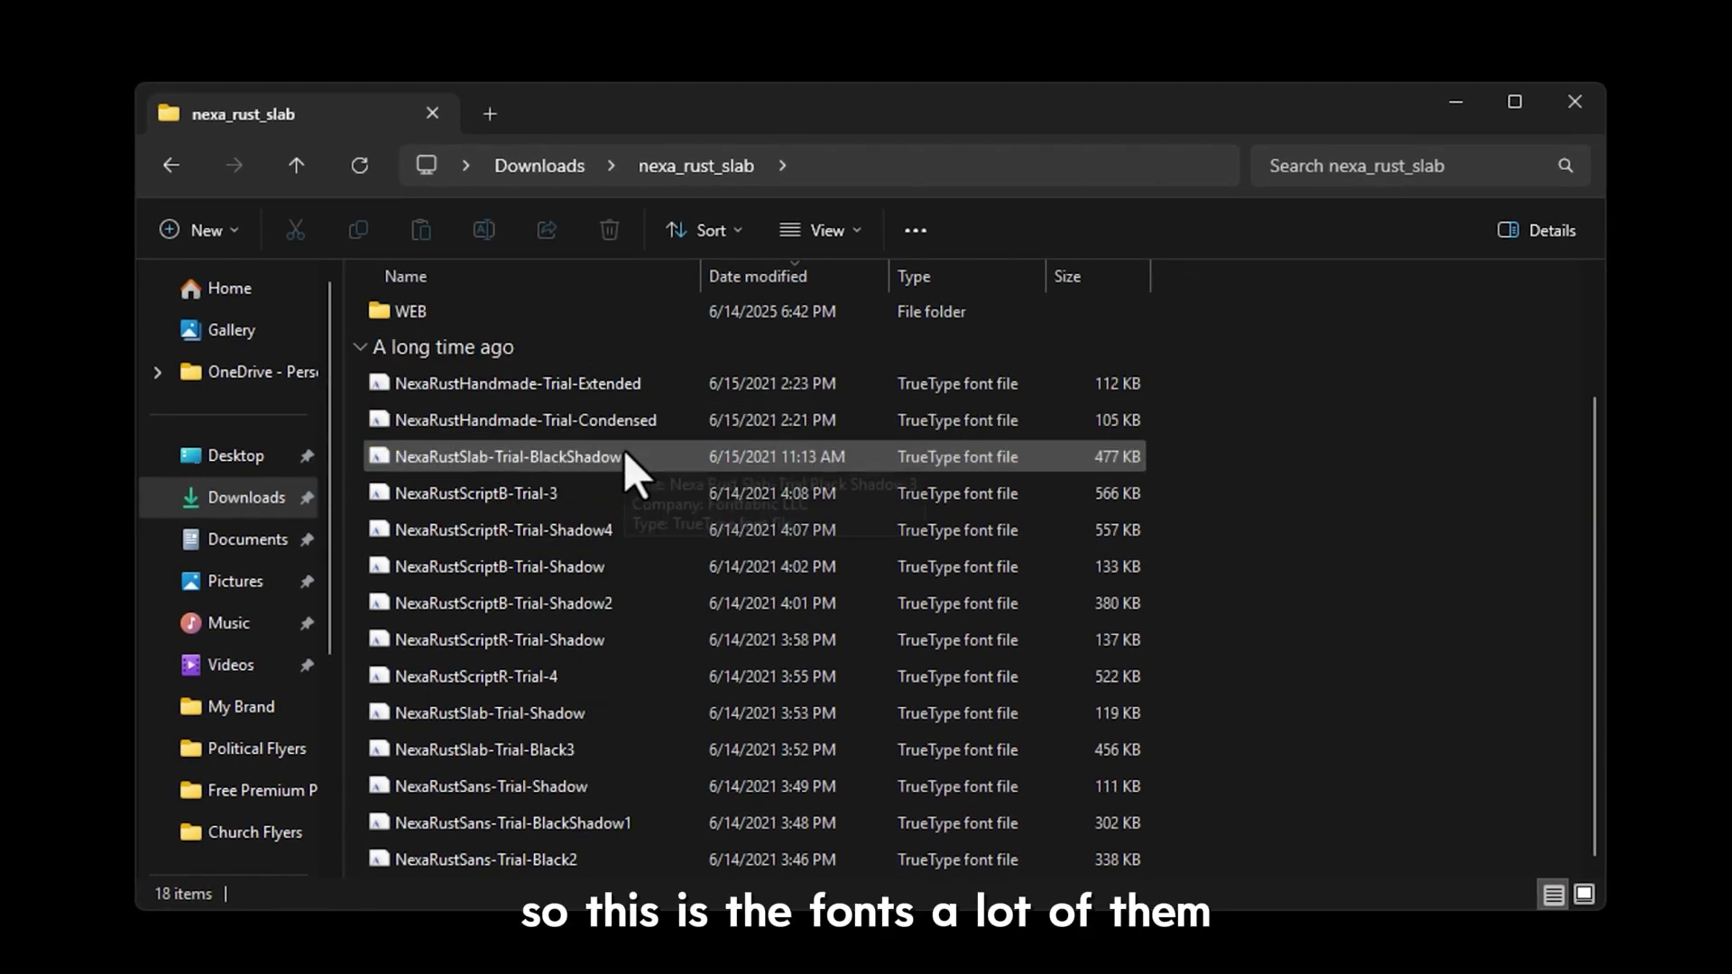
{"action": "left_click", "coordinate": [661, 861]}
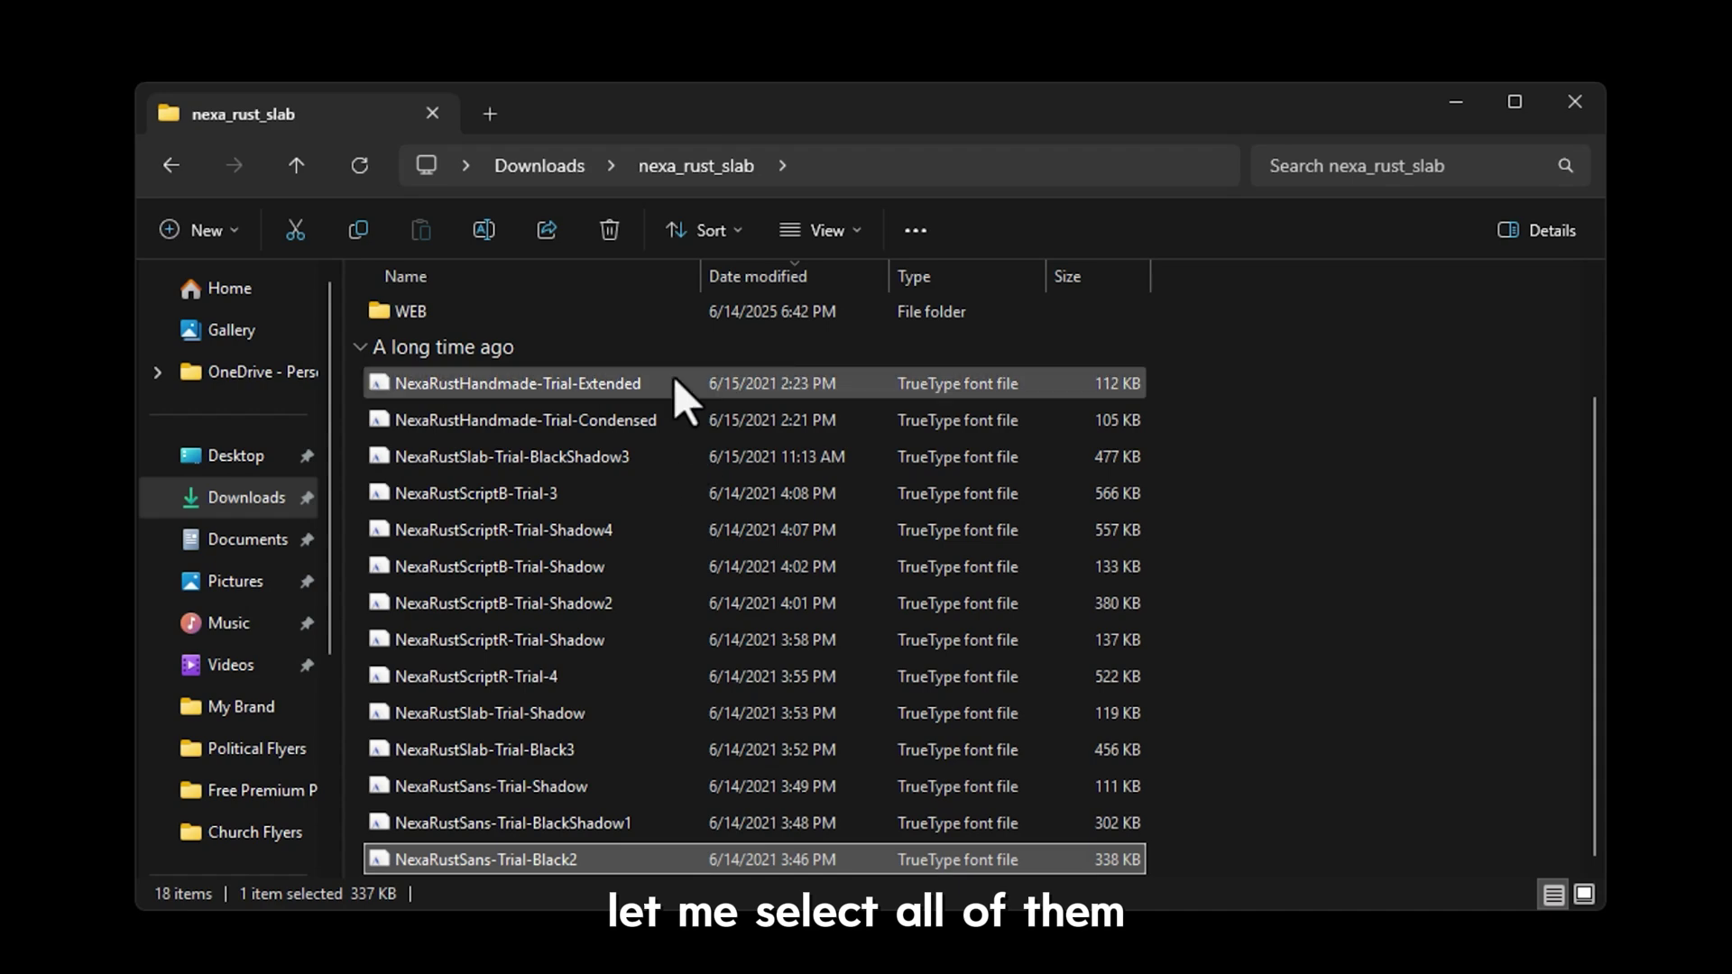
{"action": "left_click", "coordinate": [650, 386], "text": "shift"}
{"action": "right_click", "coordinate": [561, 452]}
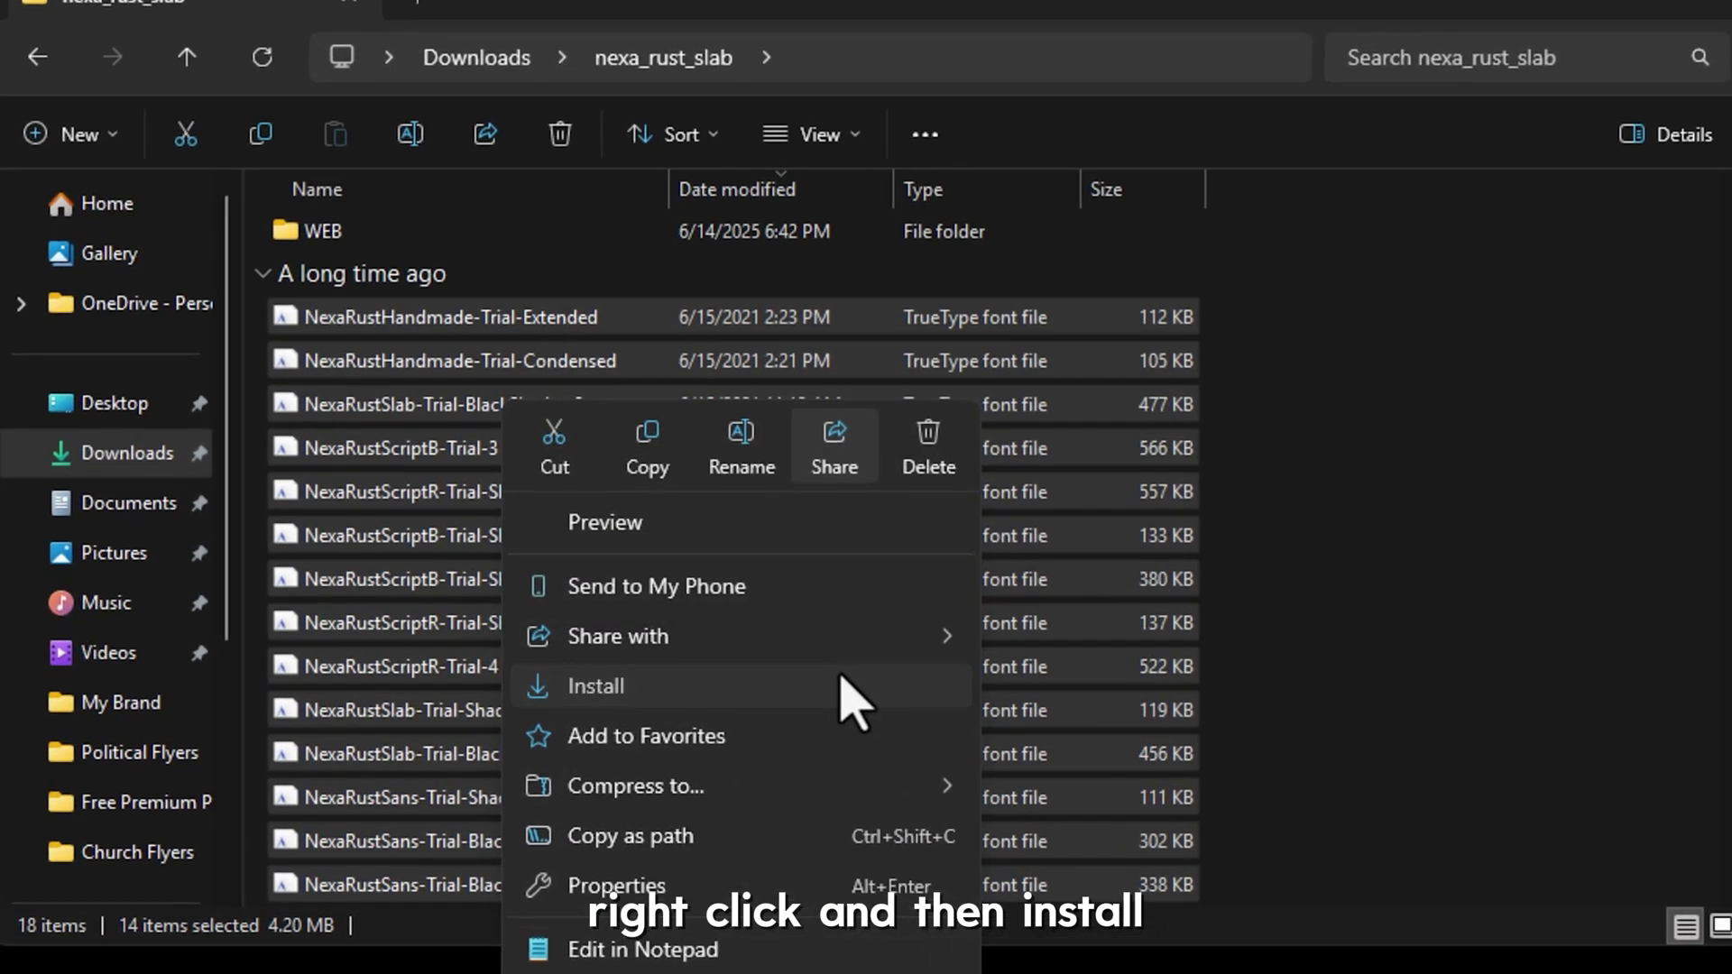
{"action": "left_click", "coordinate": [843, 687]}
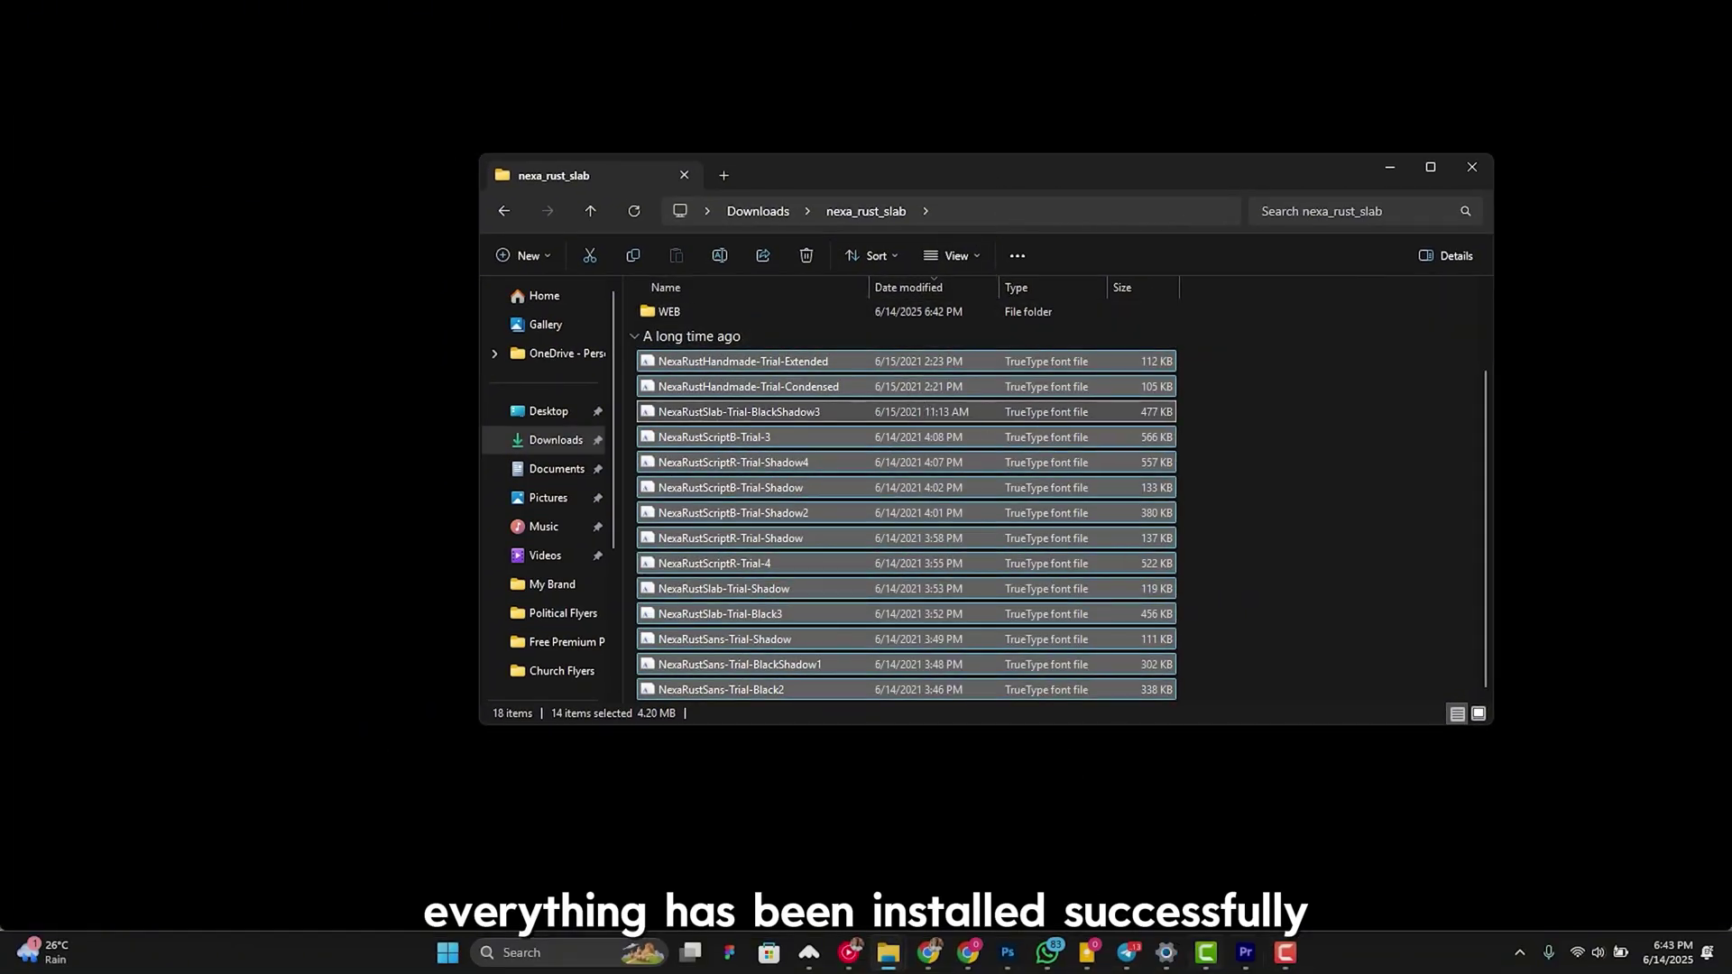
Step: Switch to Photoshop, search the fonts for "nexa ru" and set the FOCUS title's font to Nexa Rust Slab Demo Black Shadow 1
{"action": "left_click", "coordinate": [1014, 956]}
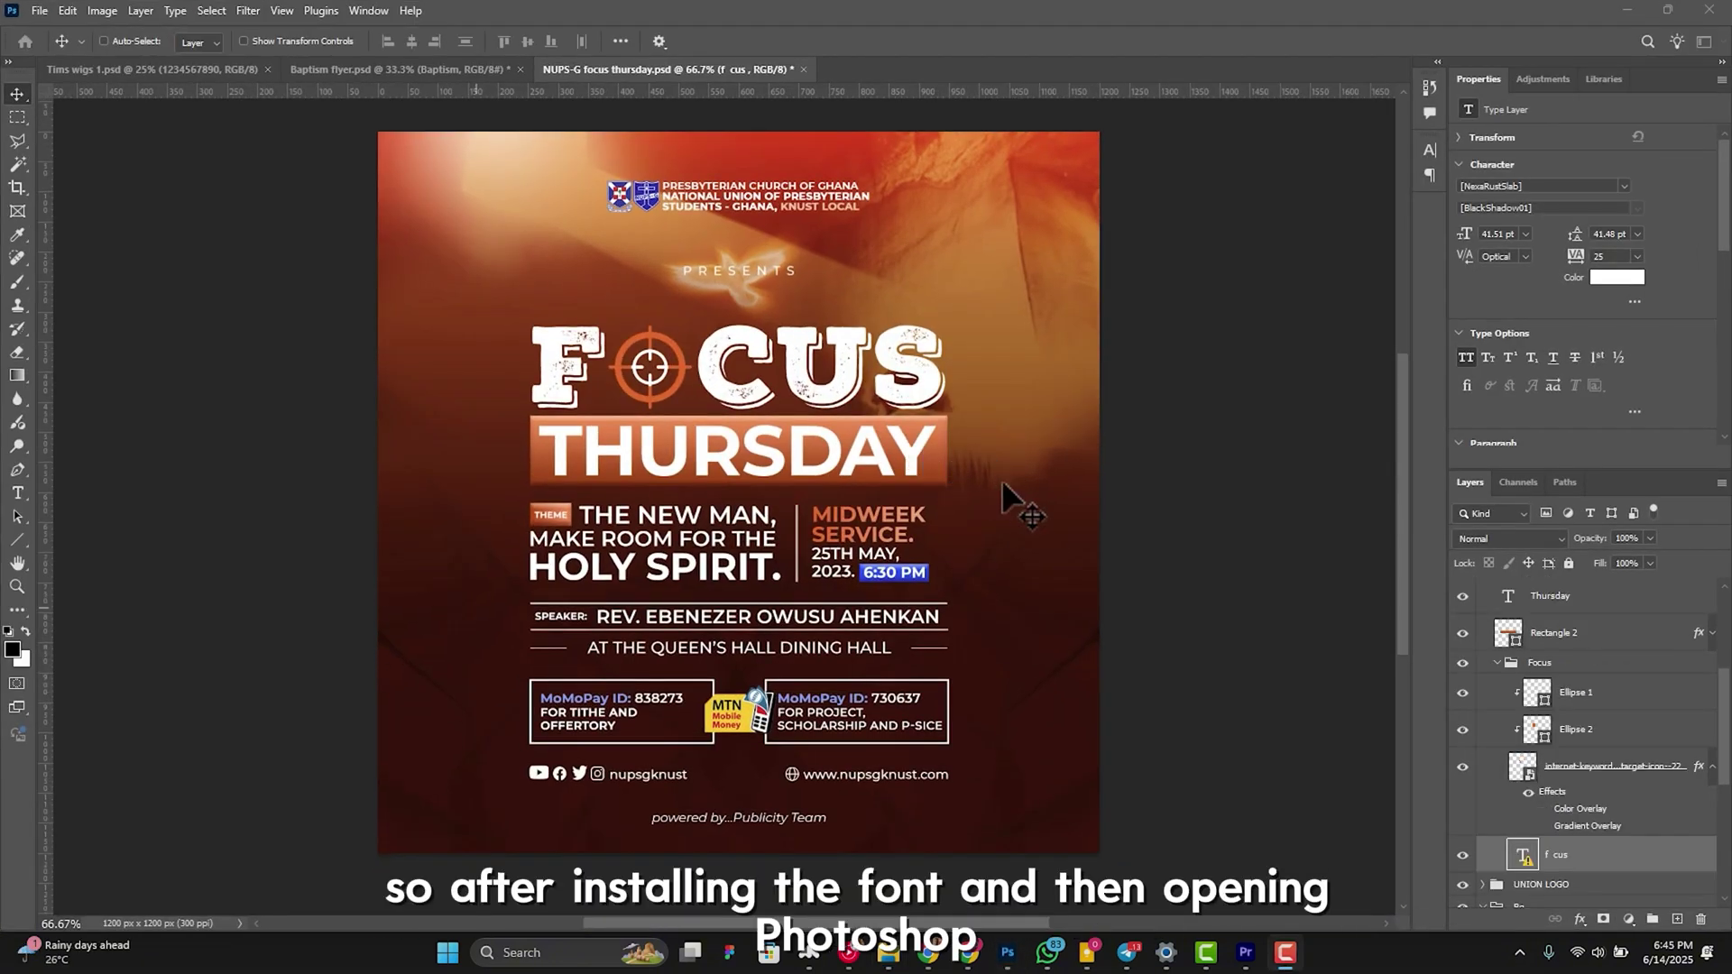
{"action": "scroll", "coordinate": [1194, 498], "scroll_direction": "up", "scroll_amount": 1}
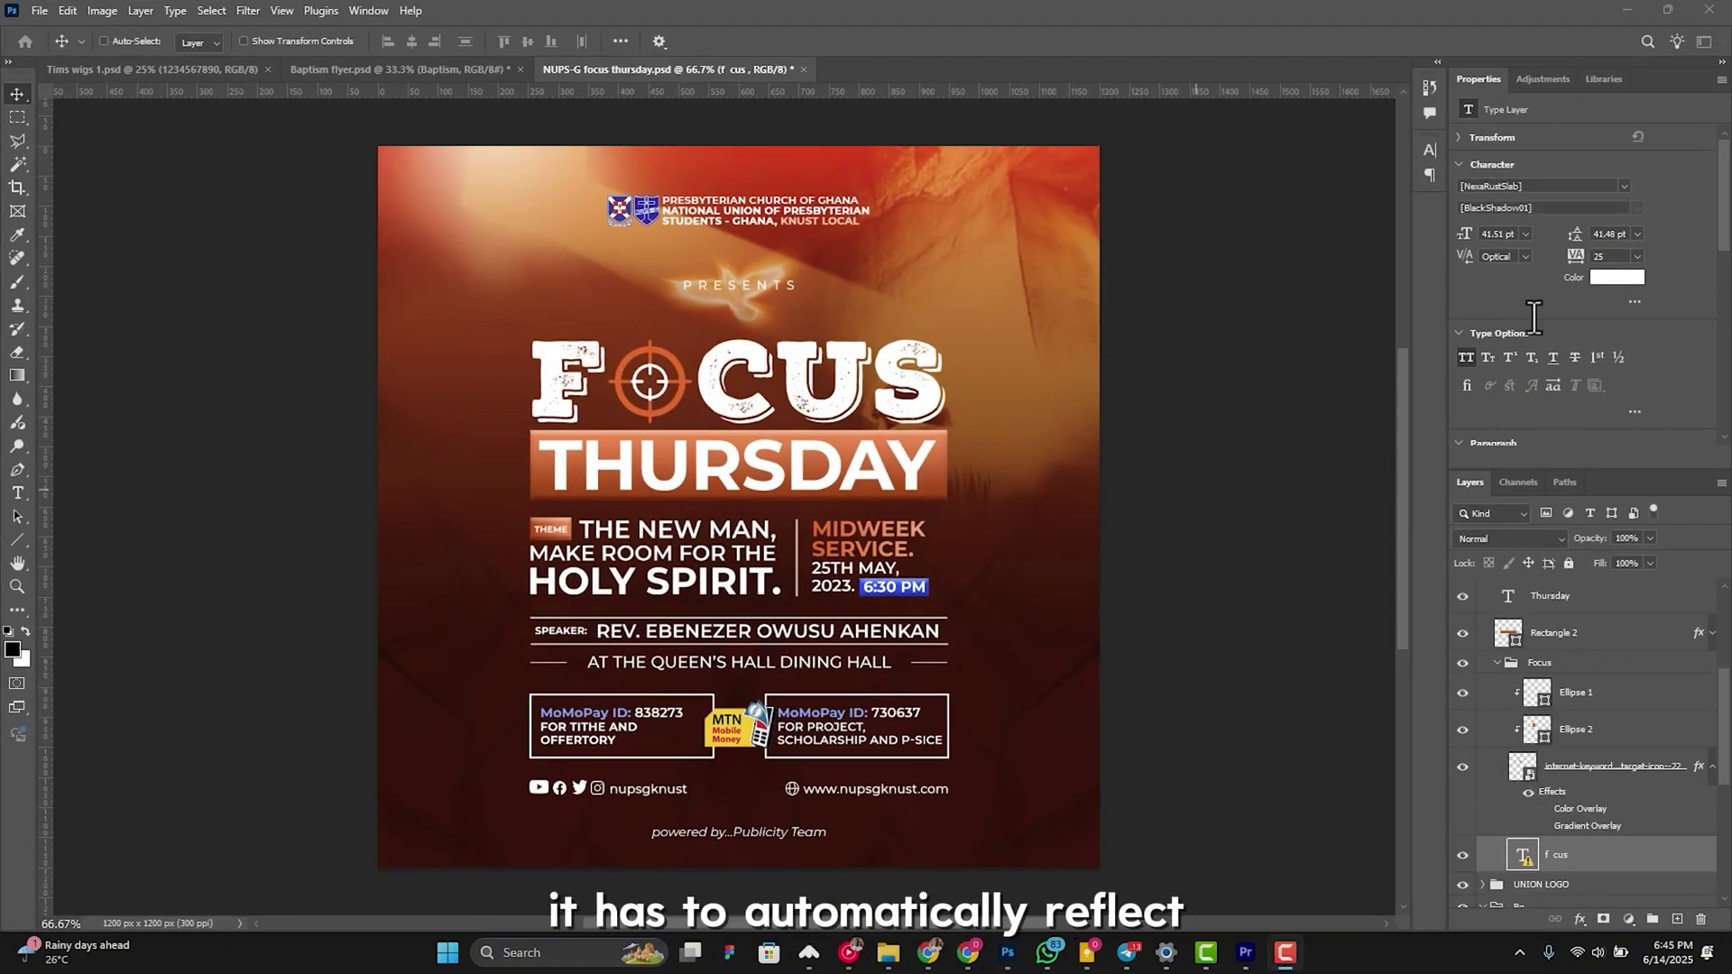
{"action": "scroll", "coordinate": [1631, 594], "scroll_direction": "up", "scroll_amount": 2}
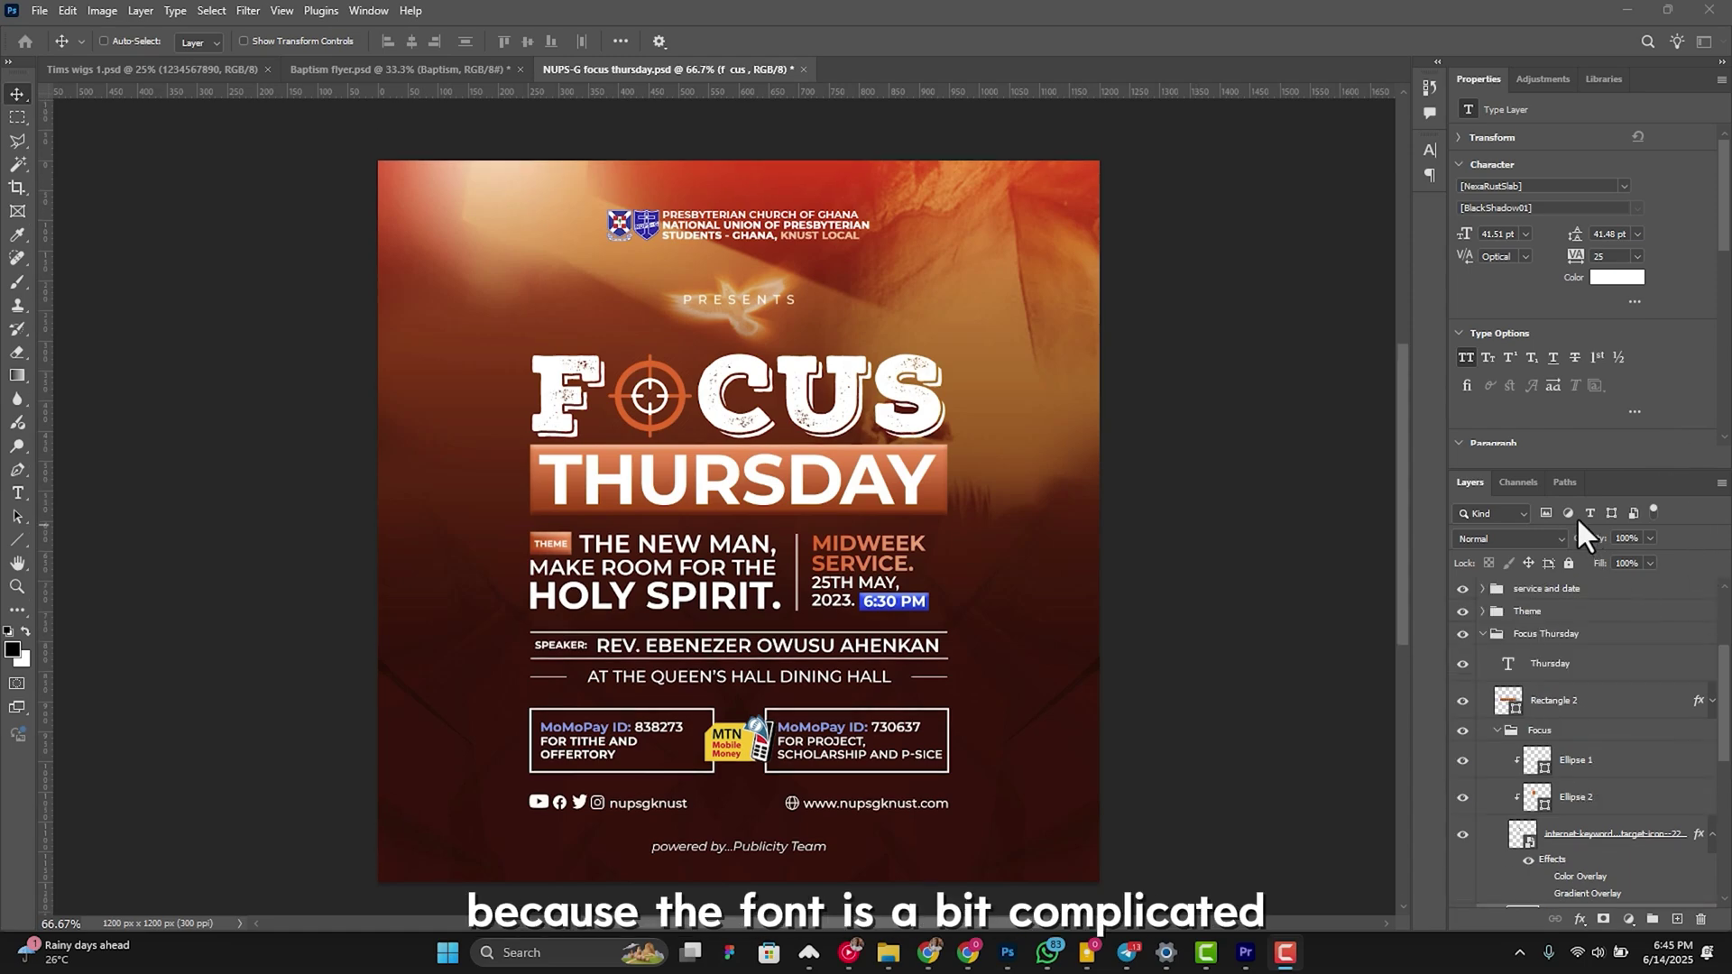
{"action": "left_click", "coordinate": [1538, 185]}
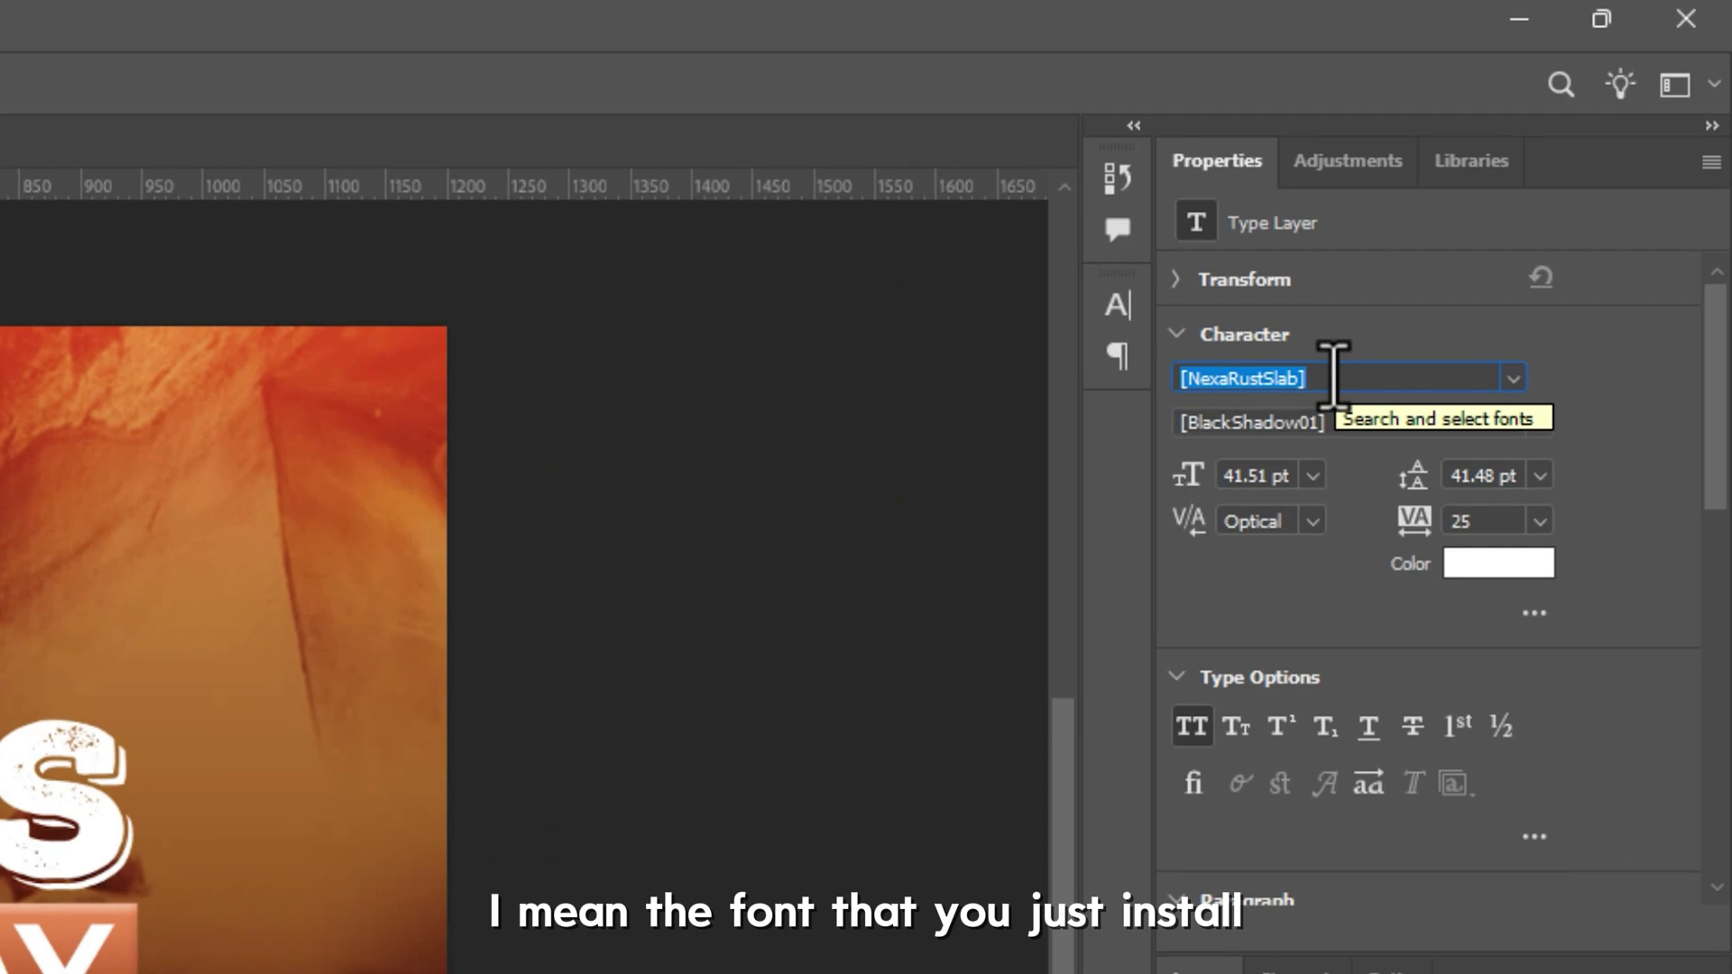
{"action": "type", "text": "exa"}
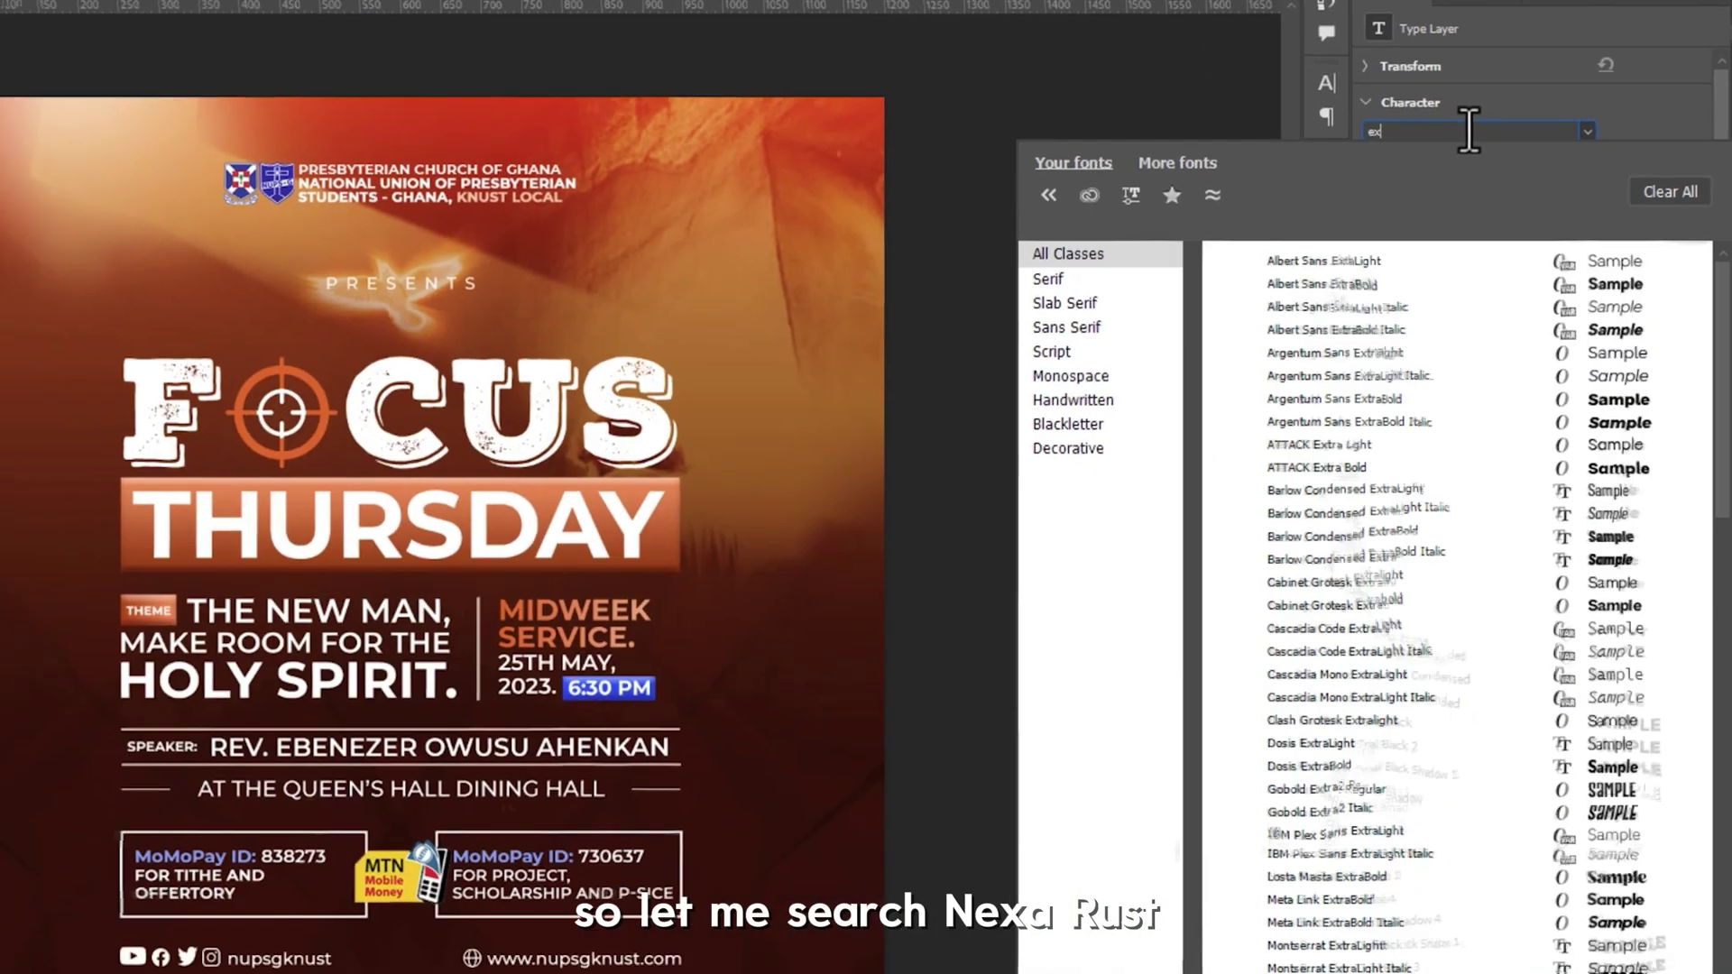
{"action": "key", "text": "BackSpace"}
{"action": "key", "text": "BackSpace"}
{"action": "type", "text": "nex"}
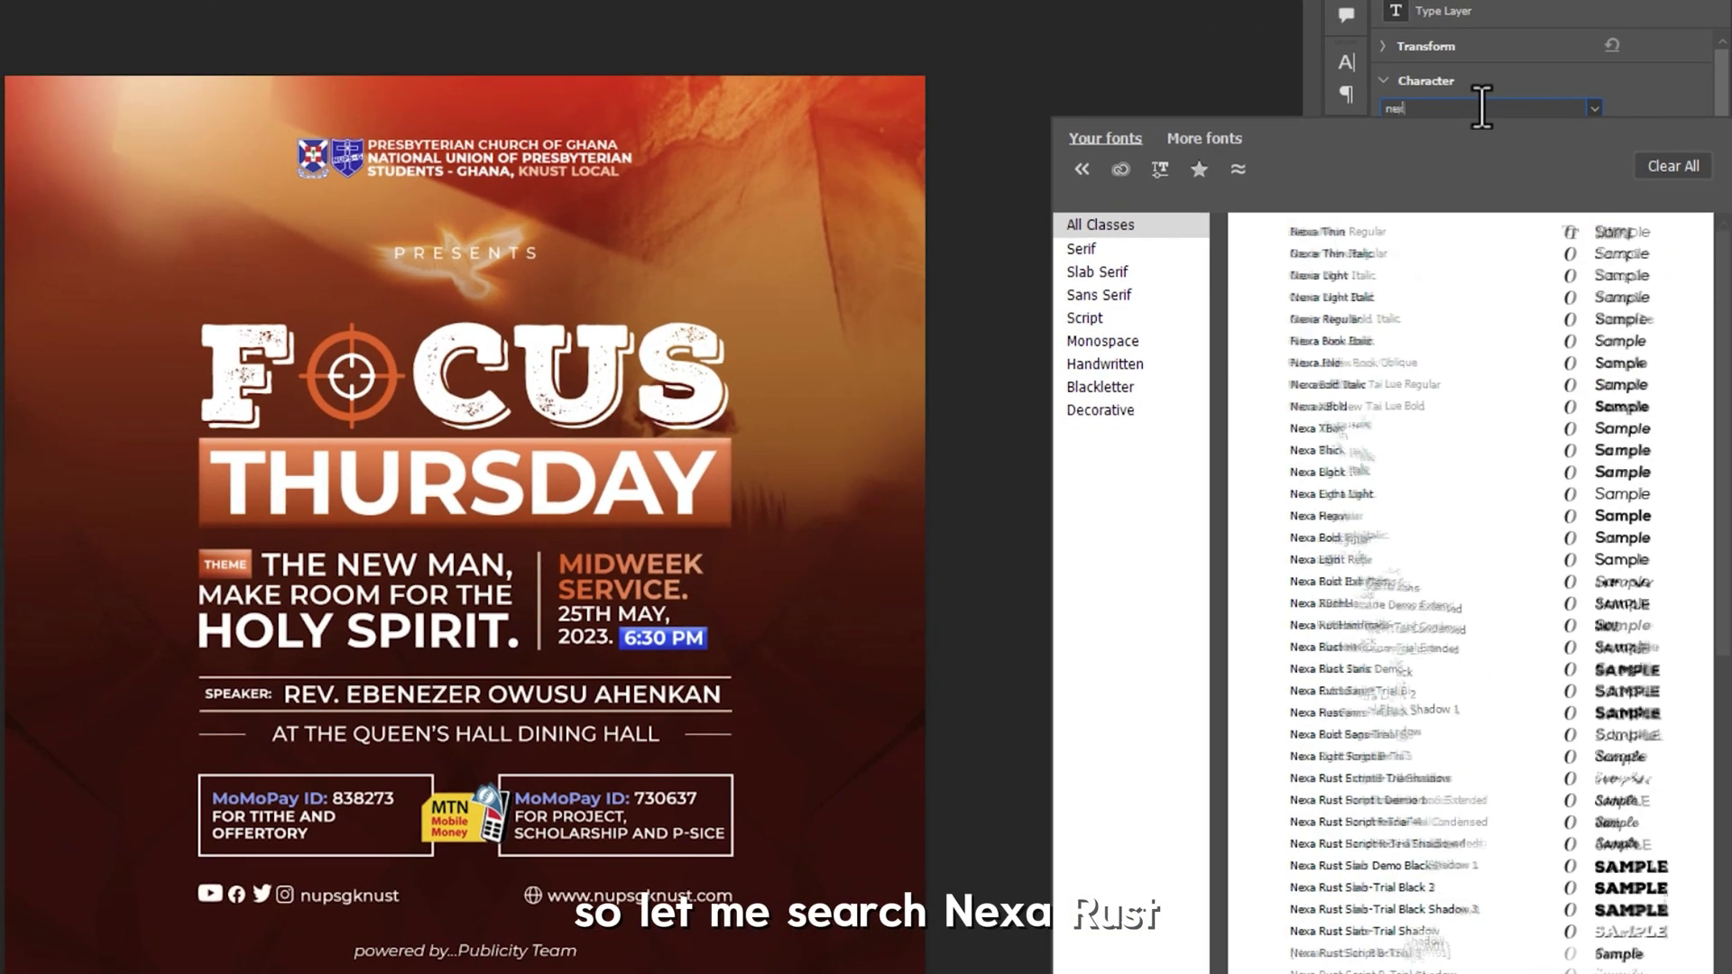
{"action": "type", "text": "a ru"}
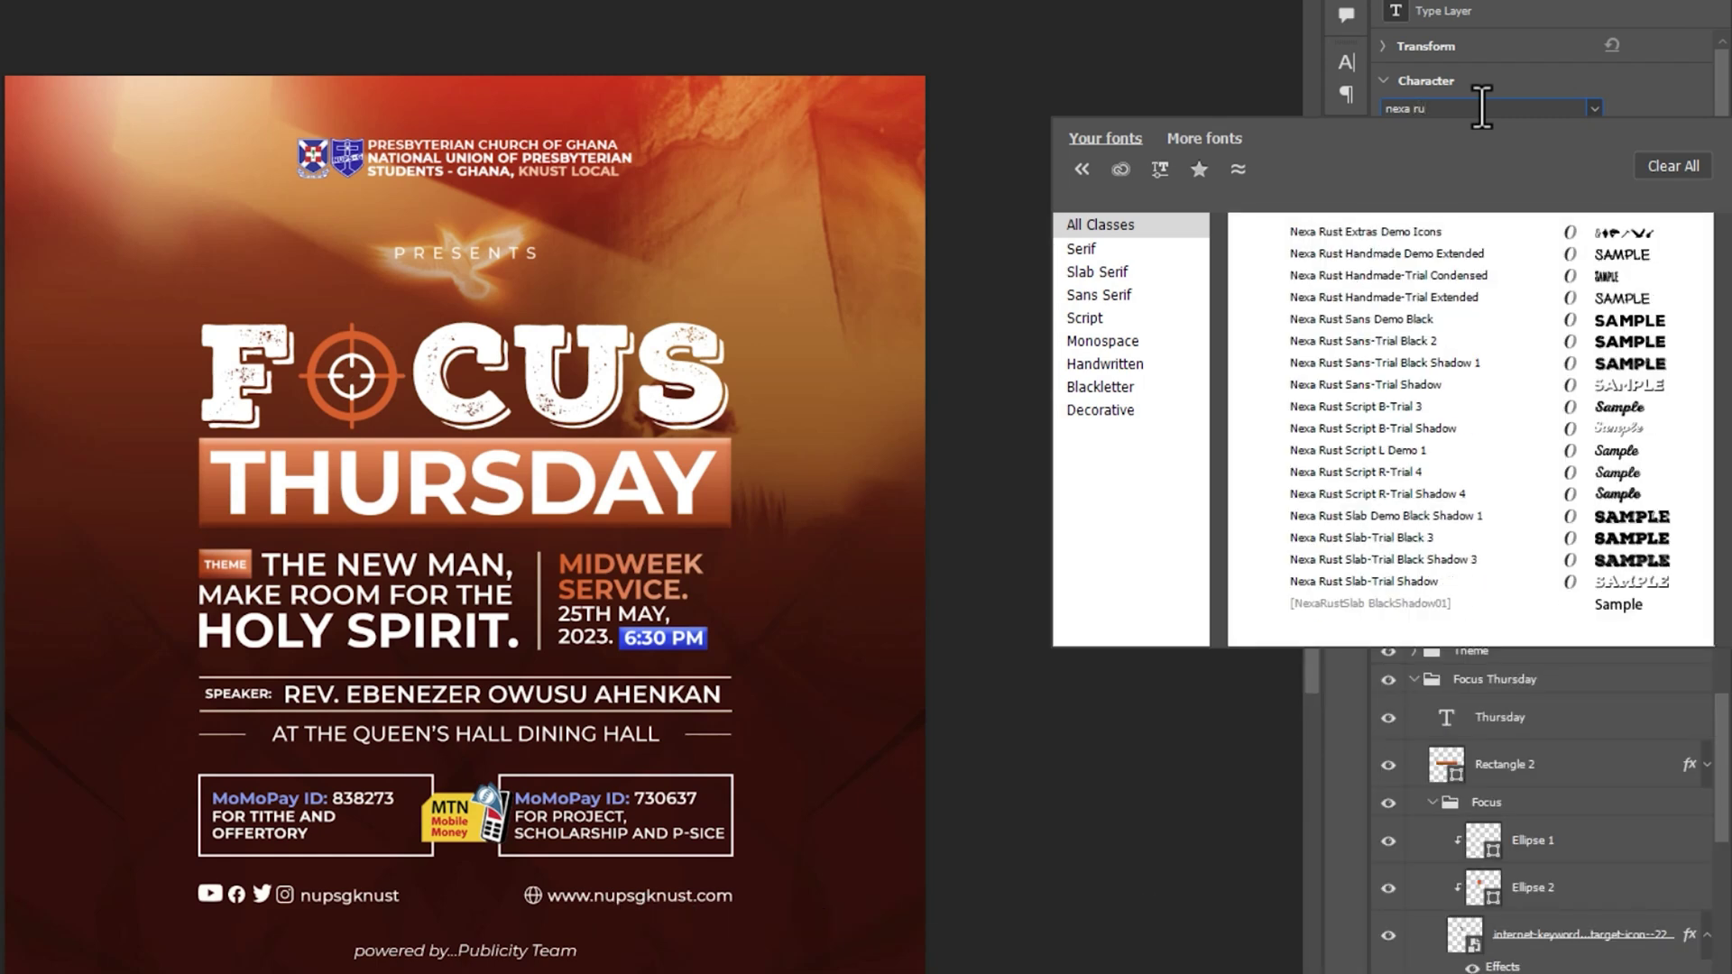
{"action": "left_click", "coordinate": [1479, 523]}
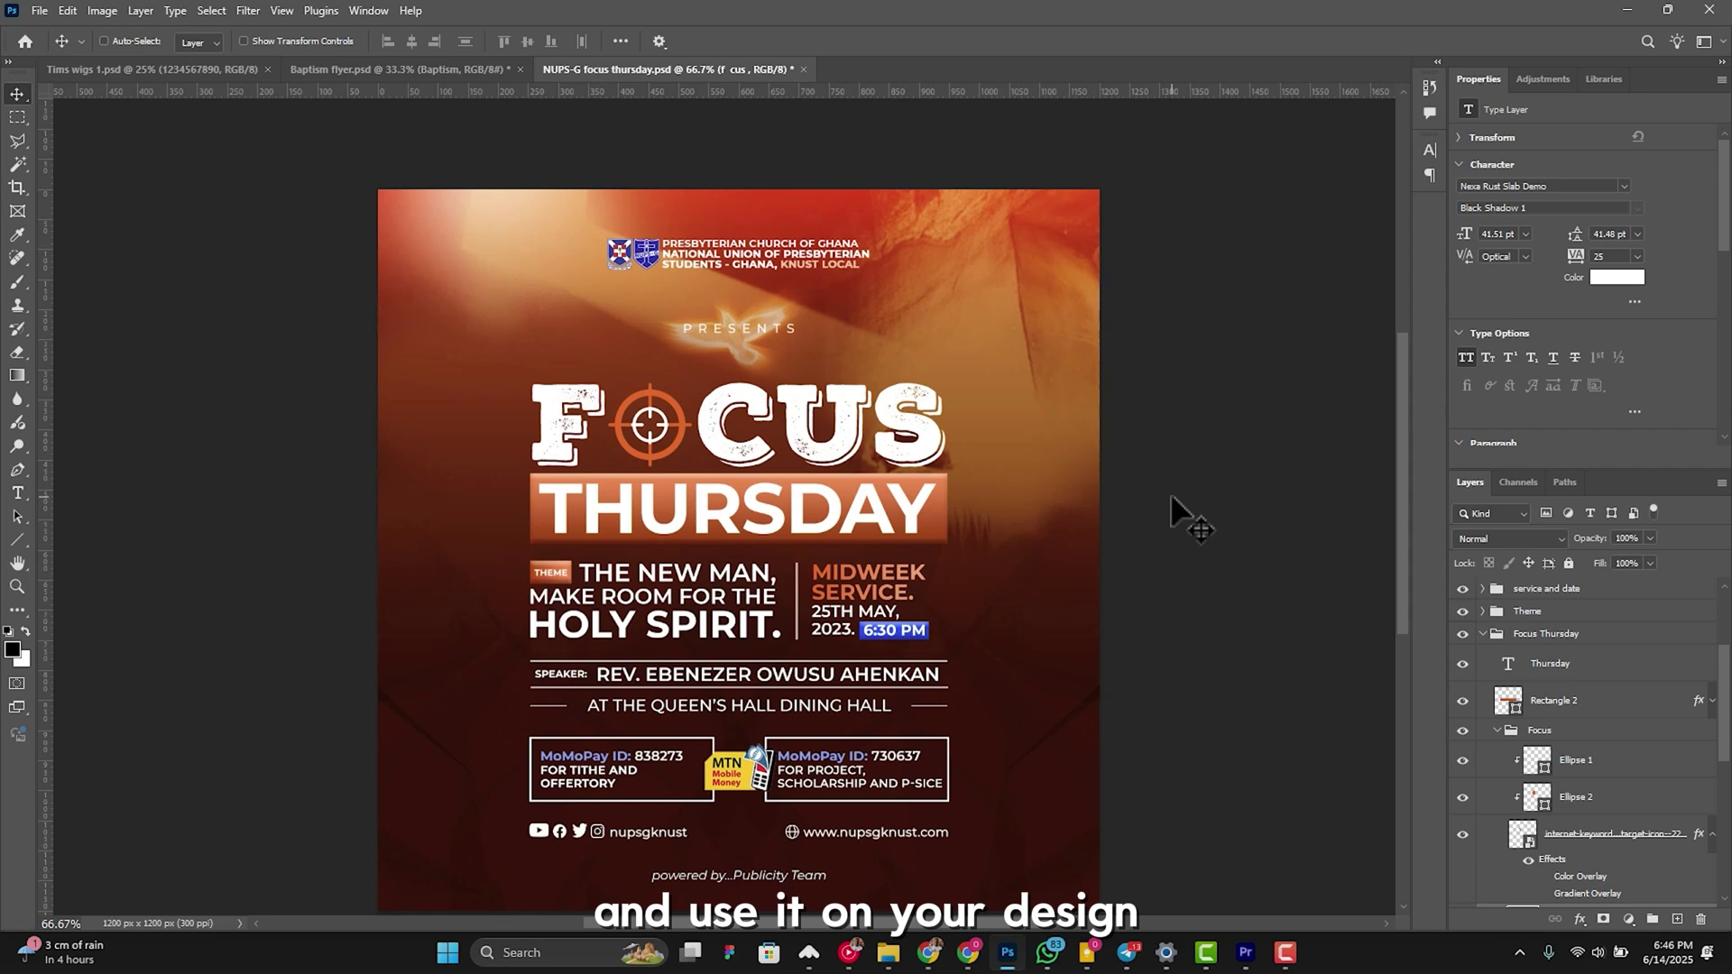
Step: Select the Bg layer group of the Focus Thursday design and collapse it
{"action": "scroll", "coordinate": [1214, 473], "scroll_direction": "down", "scroll_amount": 1}
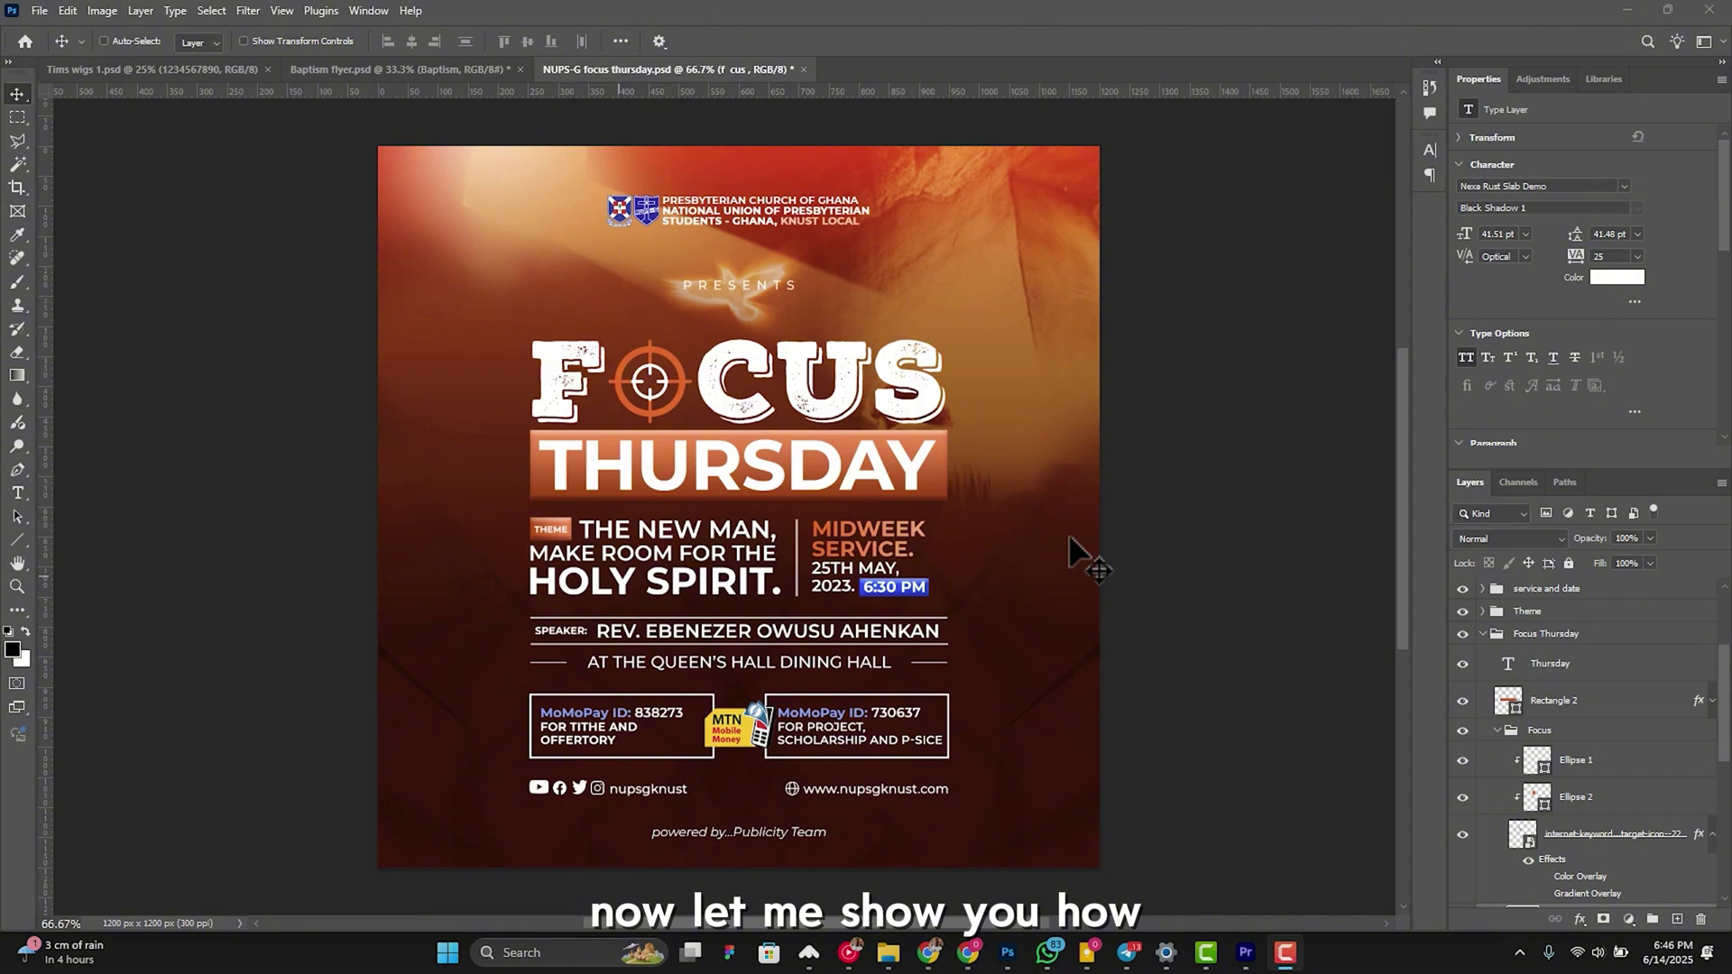
{"action": "scroll", "coordinate": [1565, 712], "scroll_direction": "down", "scroll_amount": 5}
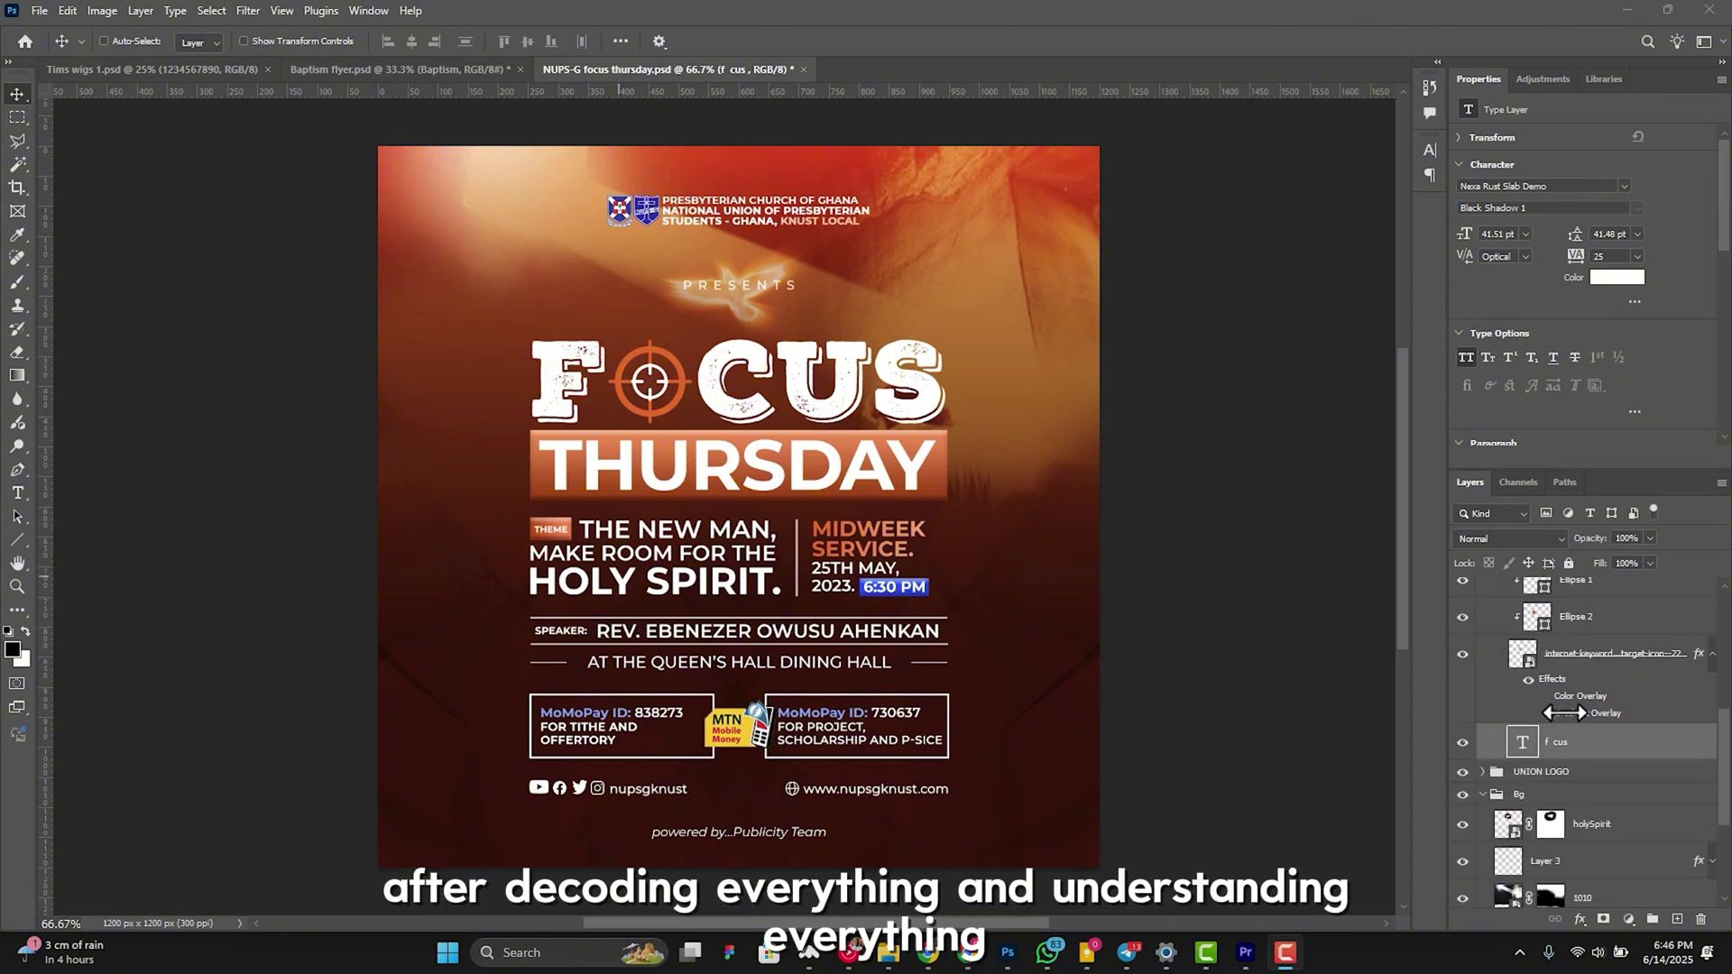
{"action": "scroll", "coordinate": [1569, 721], "scroll_direction": "down", "scroll_amount": 4}
{"action": "scroll", "coordinate": [1586, 786], "scroll_direction": "down", "scroll_amount": 1}
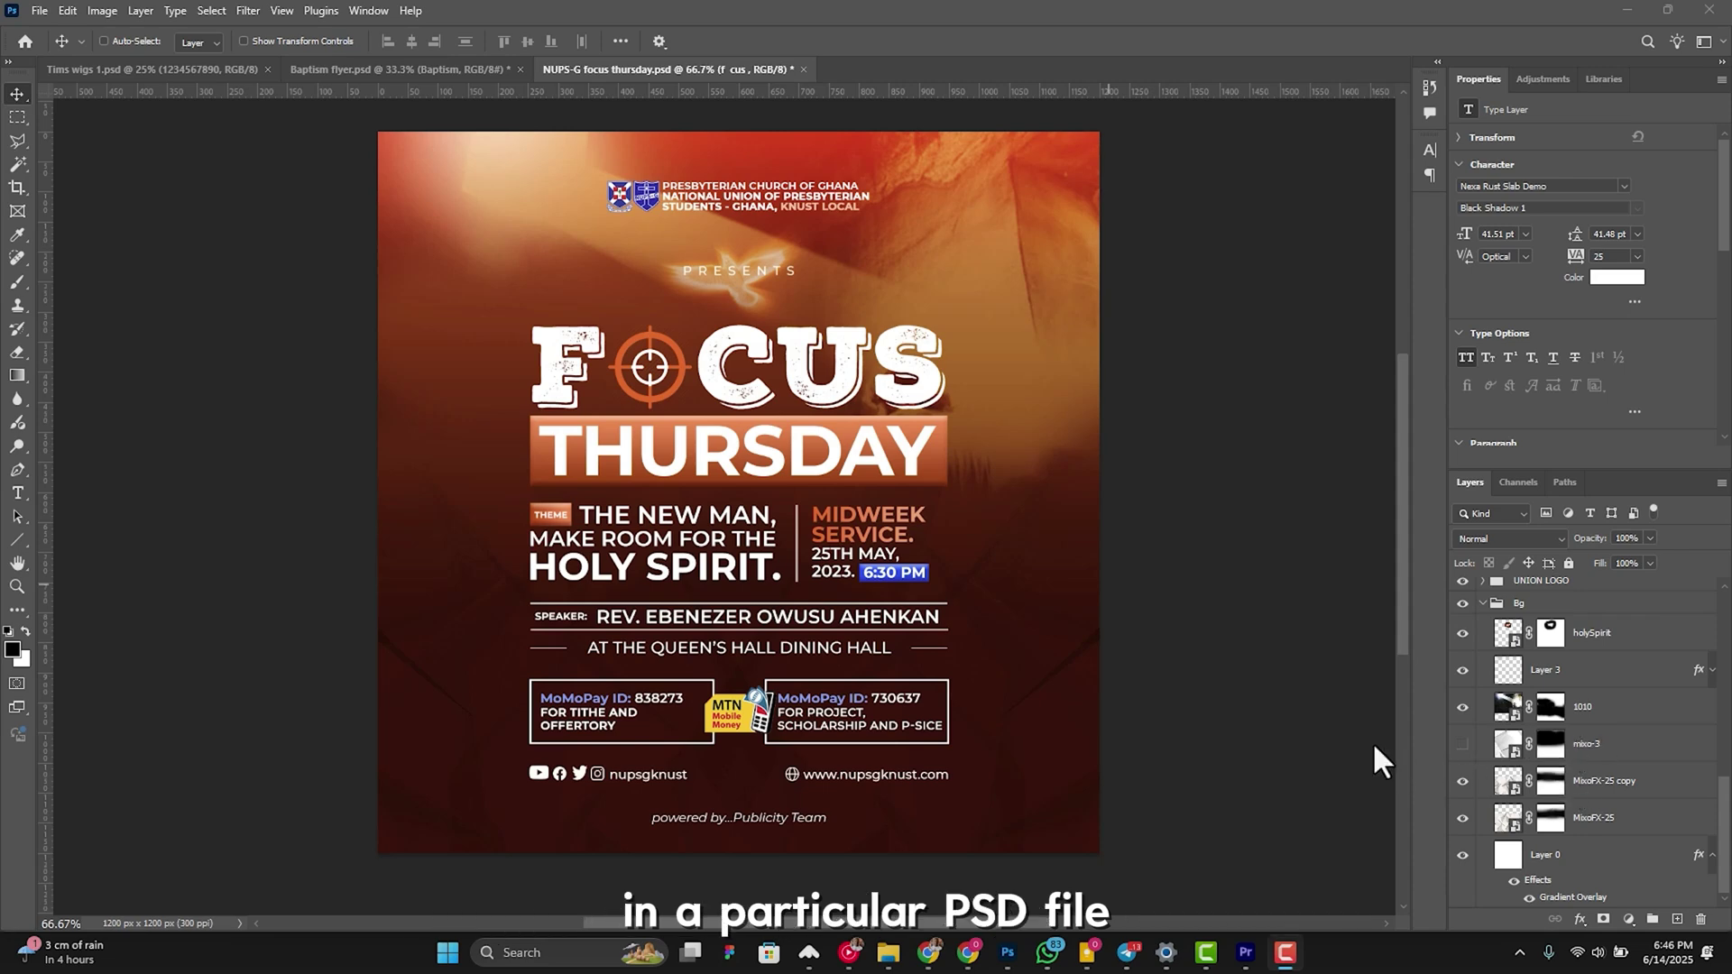
{"action": "scroll", "coordinate": [1131, 709], "scroll_direction": "up", "scroll_amount": 1}
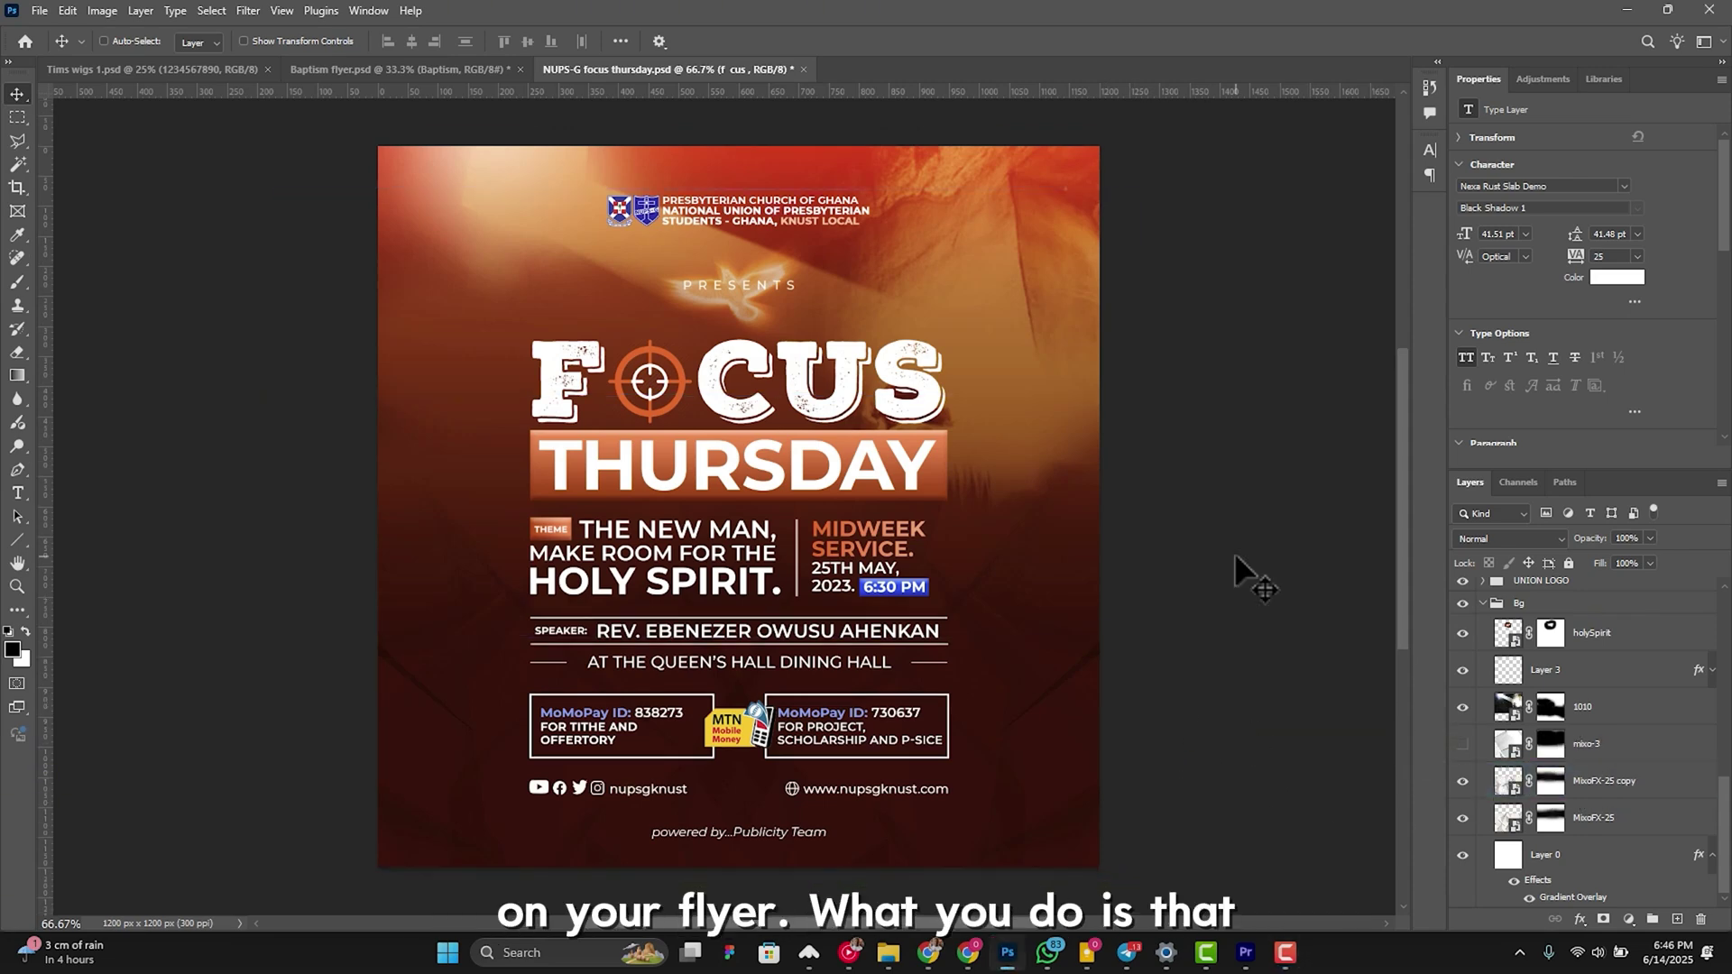
{"action": "left_click", "coordinate": [1490, 606]}
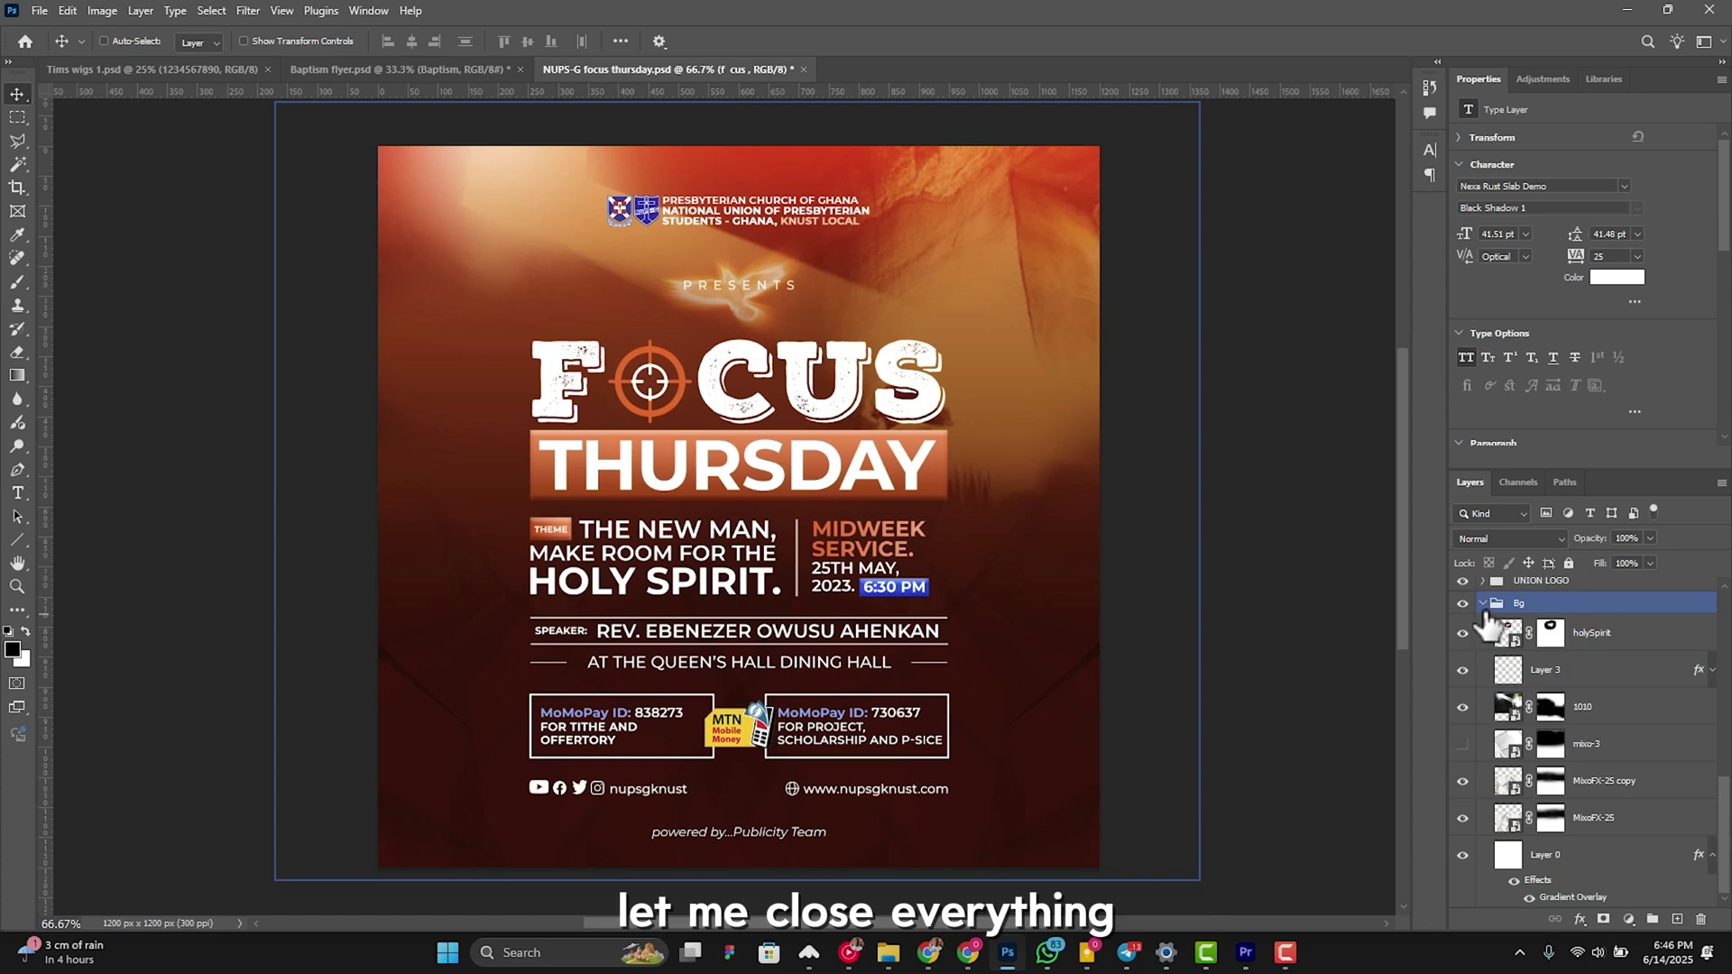
{"action": "left_click", "coordinate": [1482, 604]}
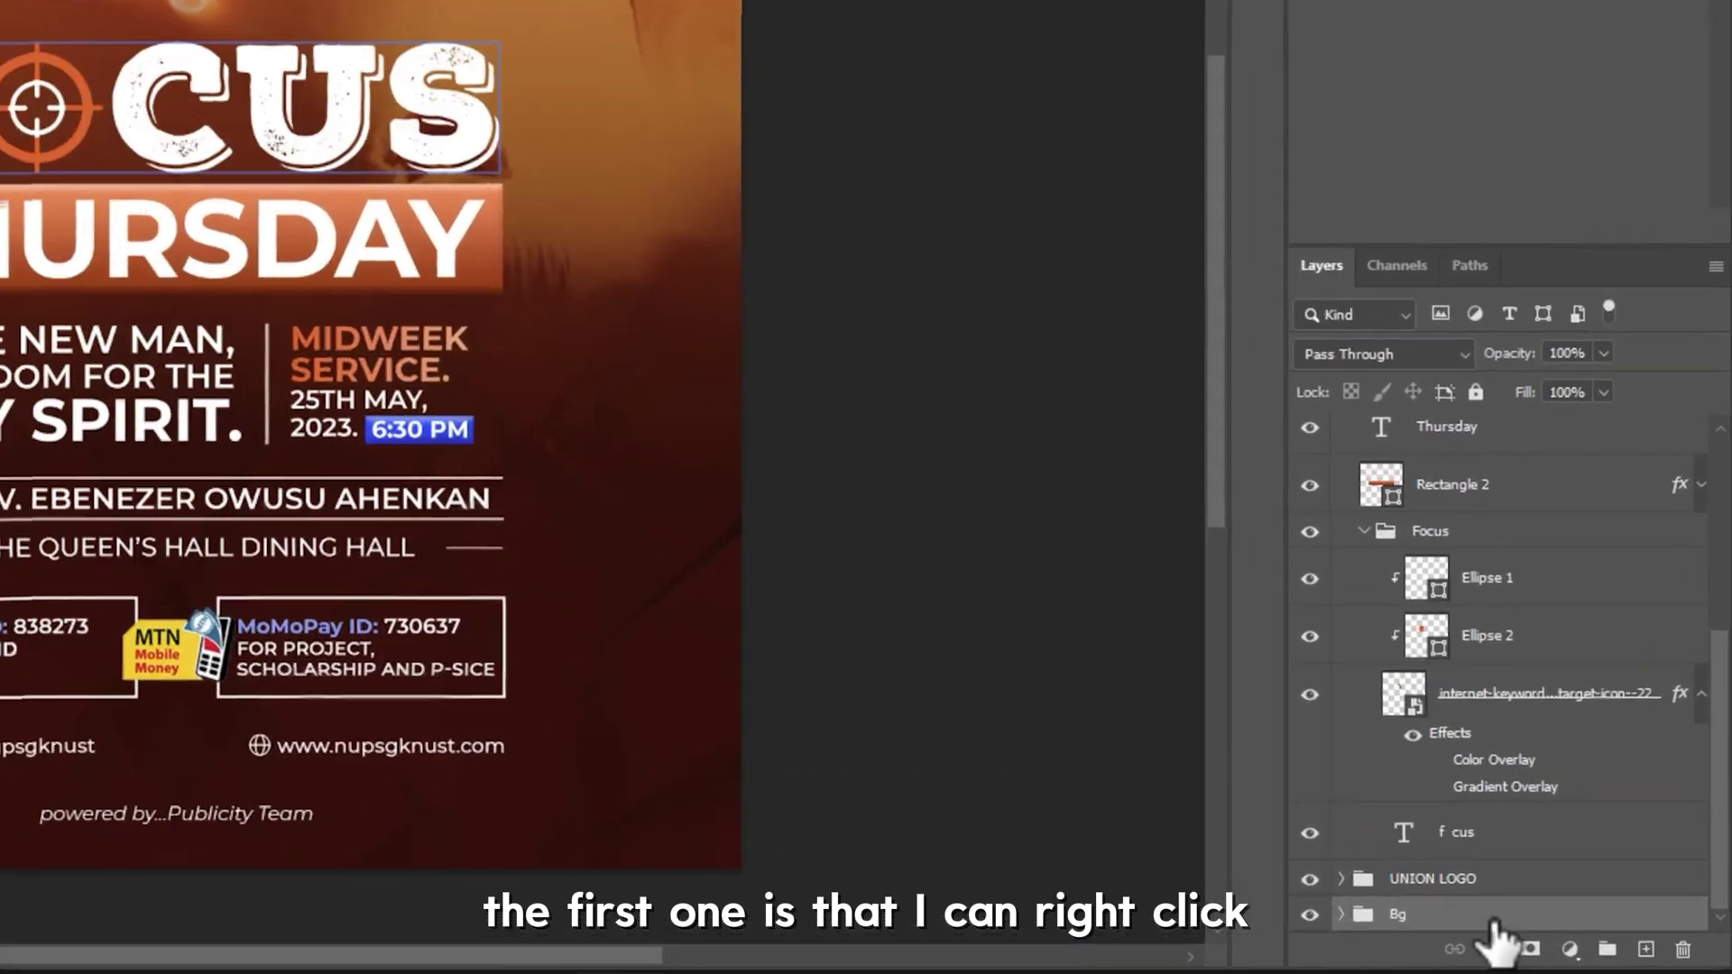
Step: Duplicate the Bg group into a new document named "Church flyer design", keeping Bg as the group's name
{"action": "right_click", "coordinate": [1565, 897]}
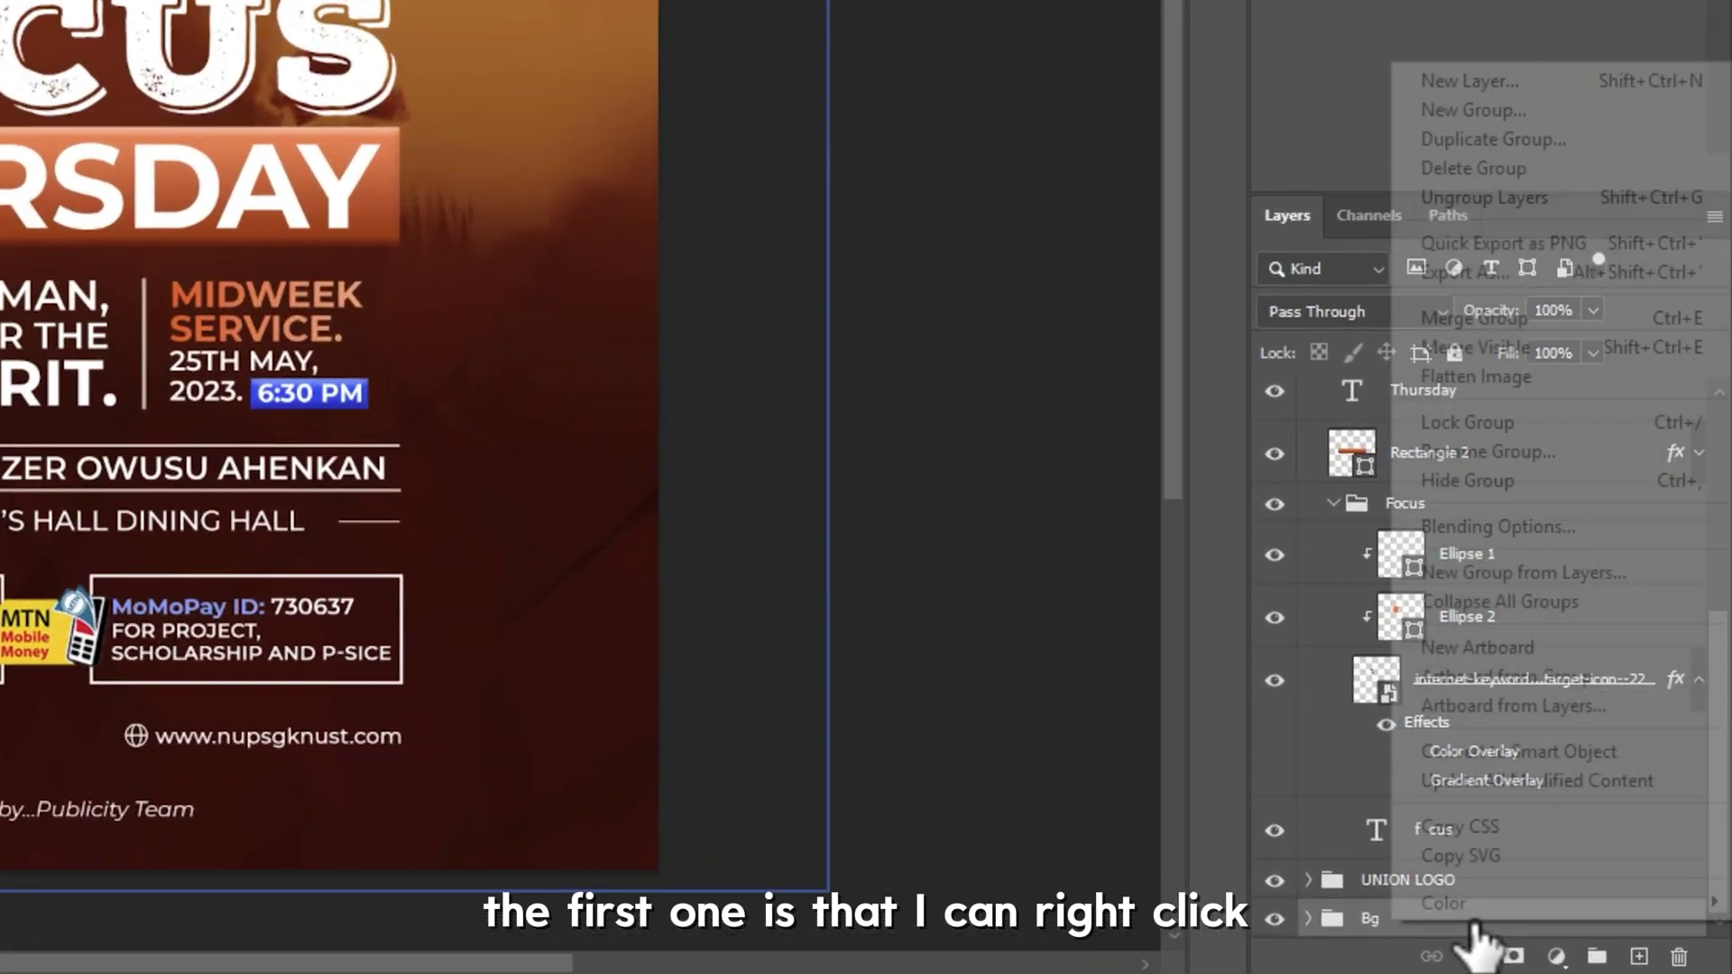
{"action": "left_click", "coordinate": [1493, 139]}
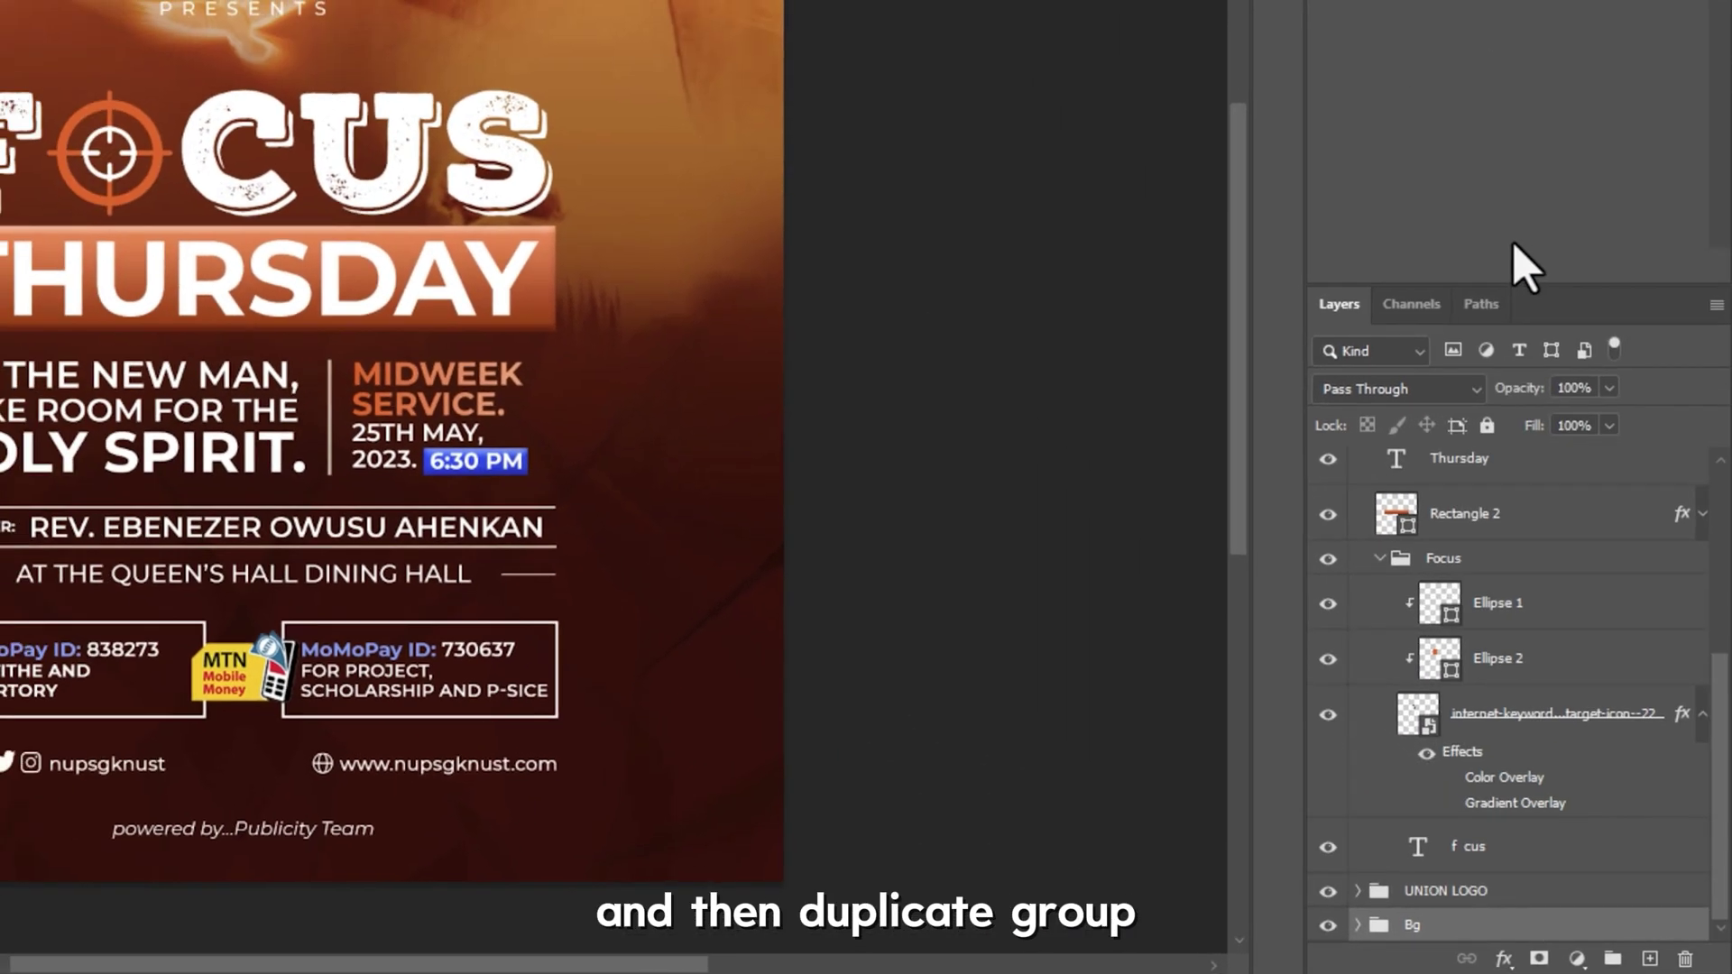
{"action": "left_click", "coordinate": [685, 225]}
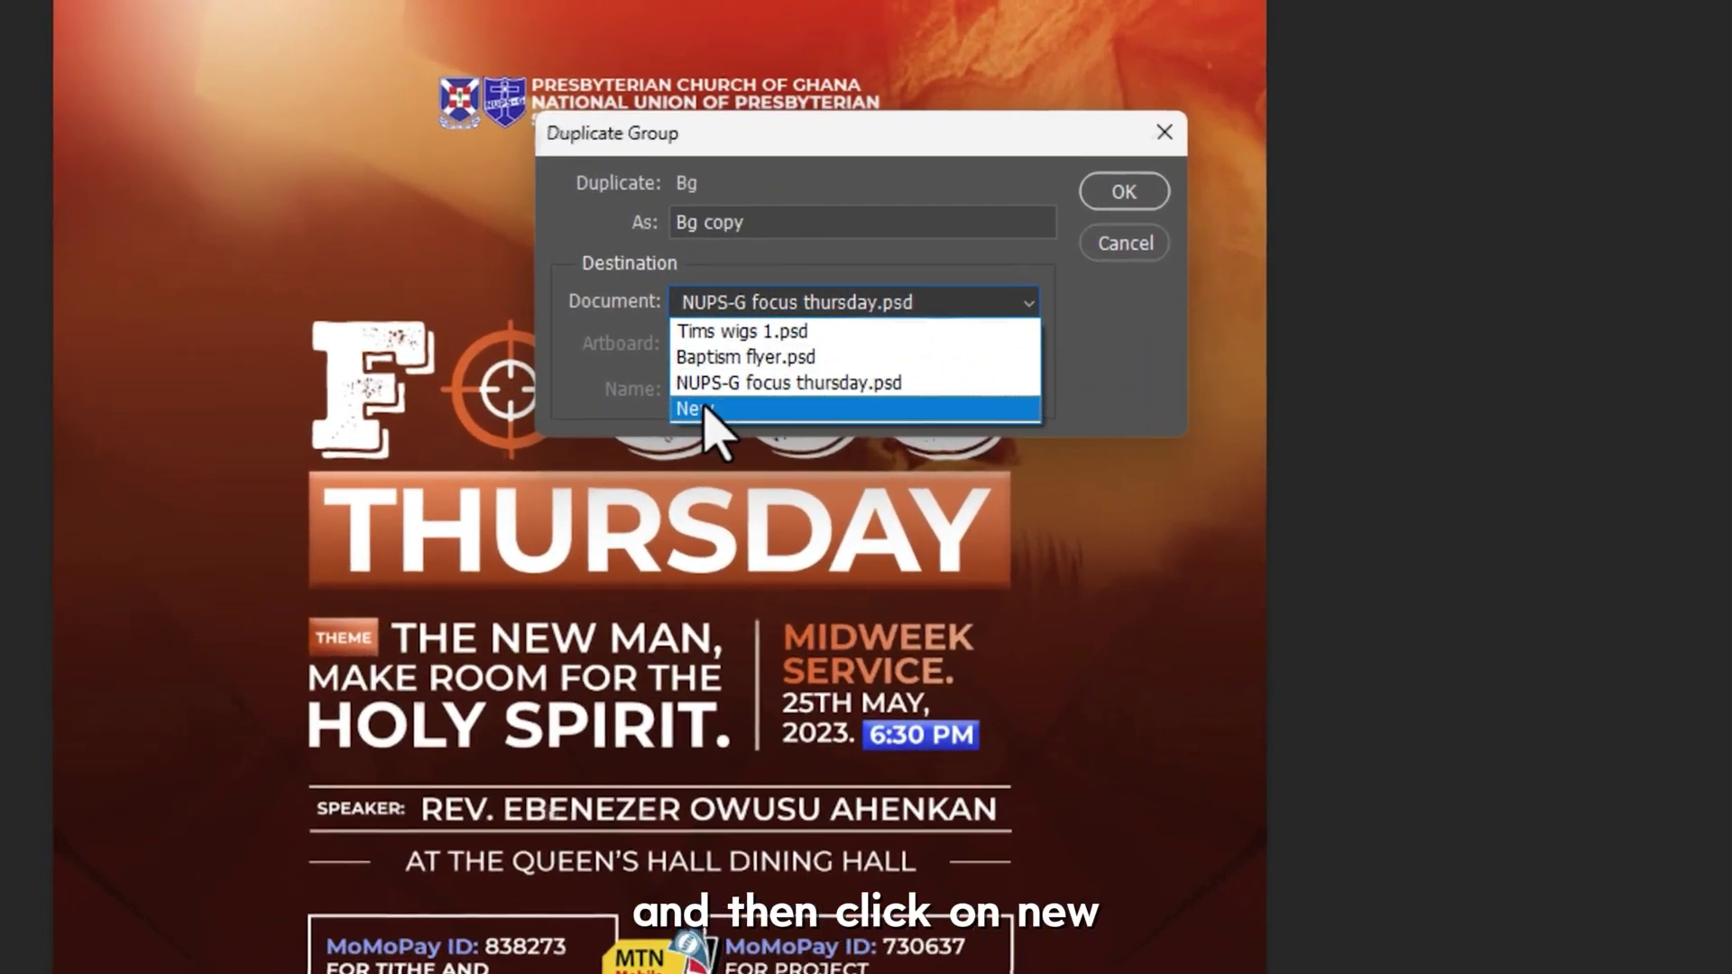
{"action": "left_click", "coordinate": [525, 311]}
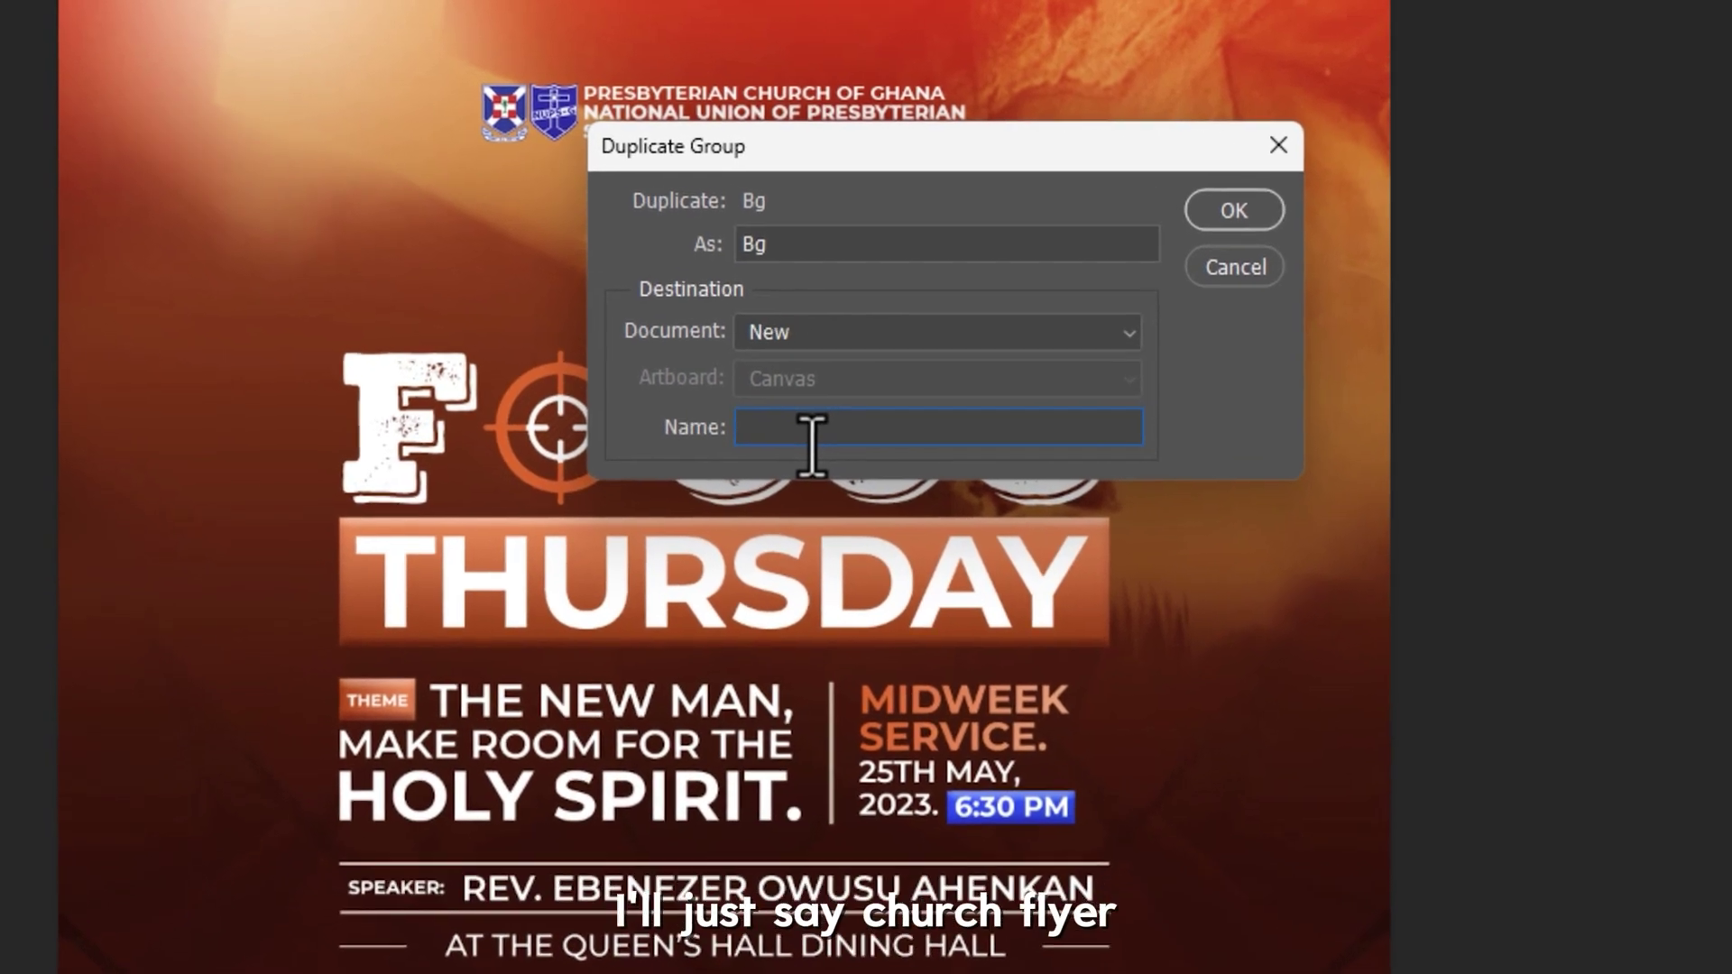
{"action": "type", "text": "flyer design"}
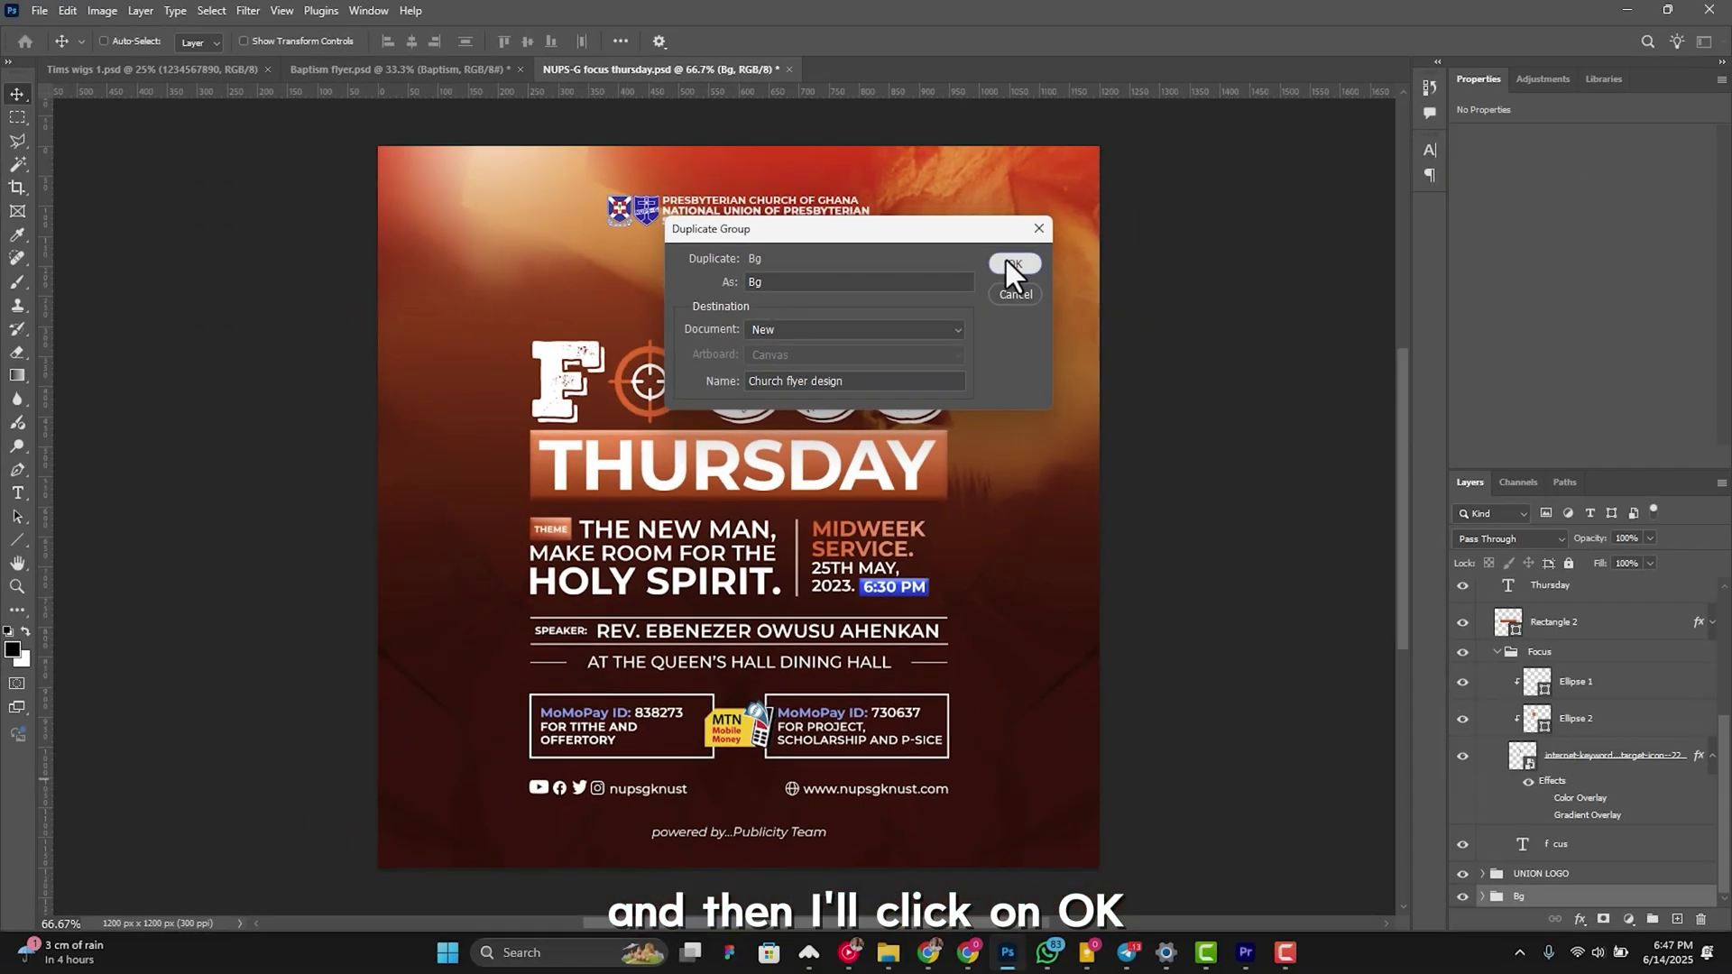
{"action": "left_click", "coordinate": [1245, 212]}
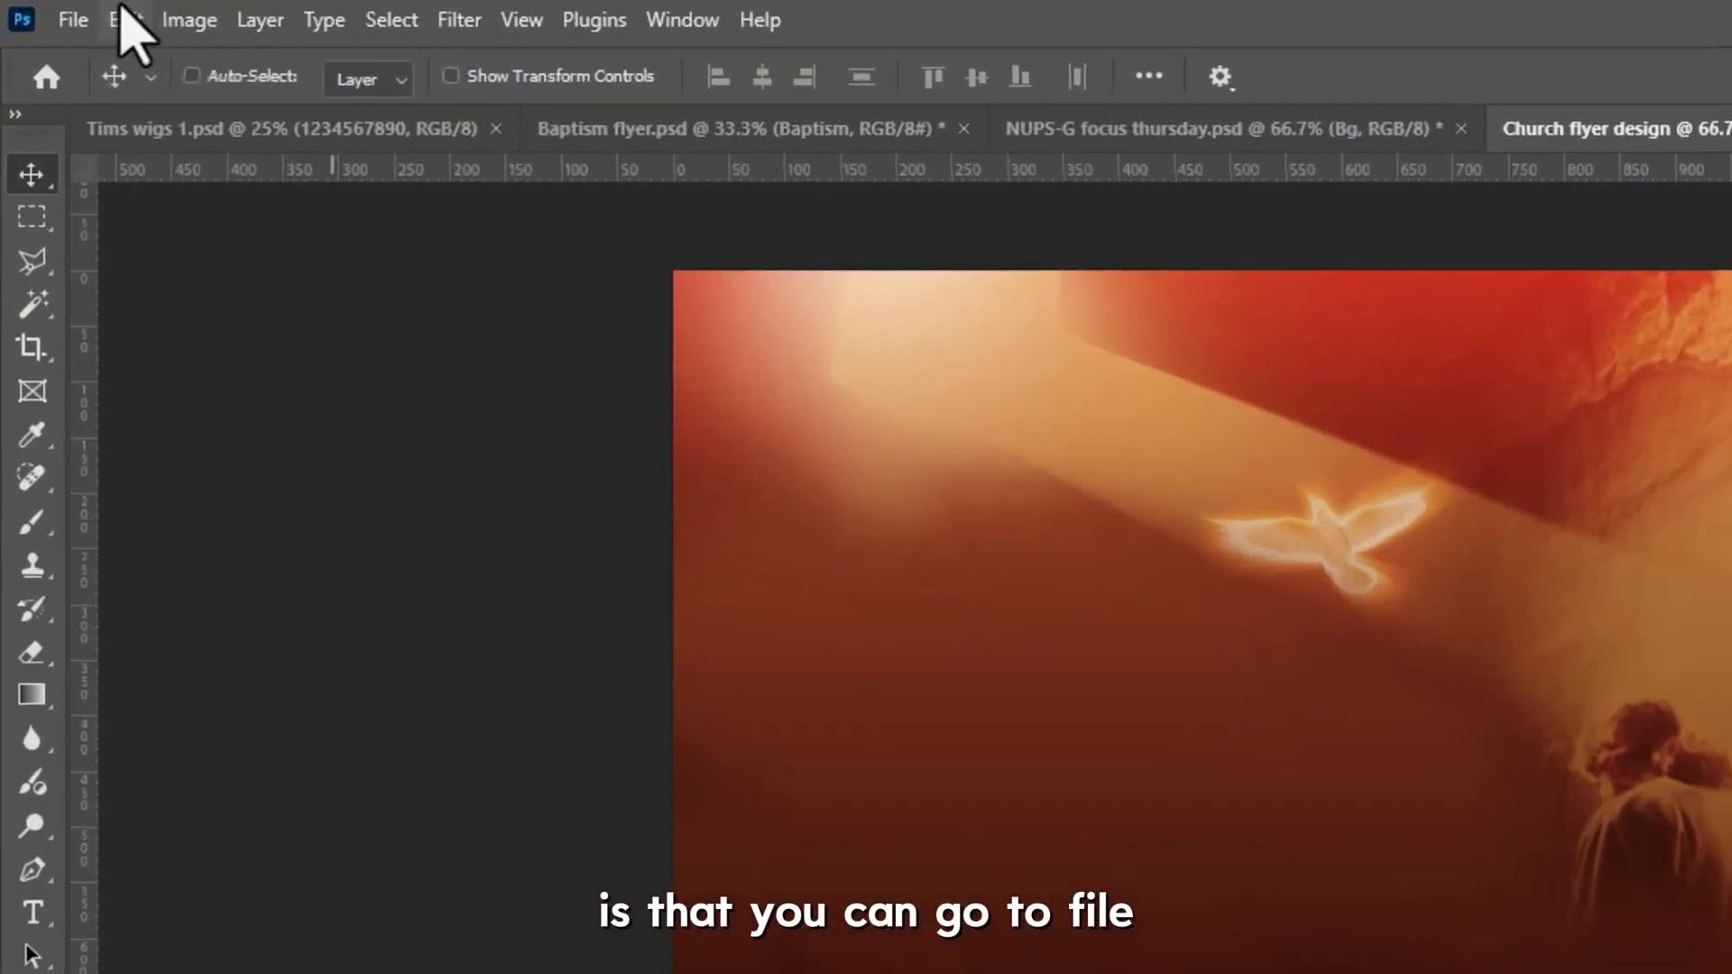
Step: Create a new document 10 inches wide and 14 inches high at 300 pixels per inch
{"action": "left_click", "coordinate": [40, 11]}
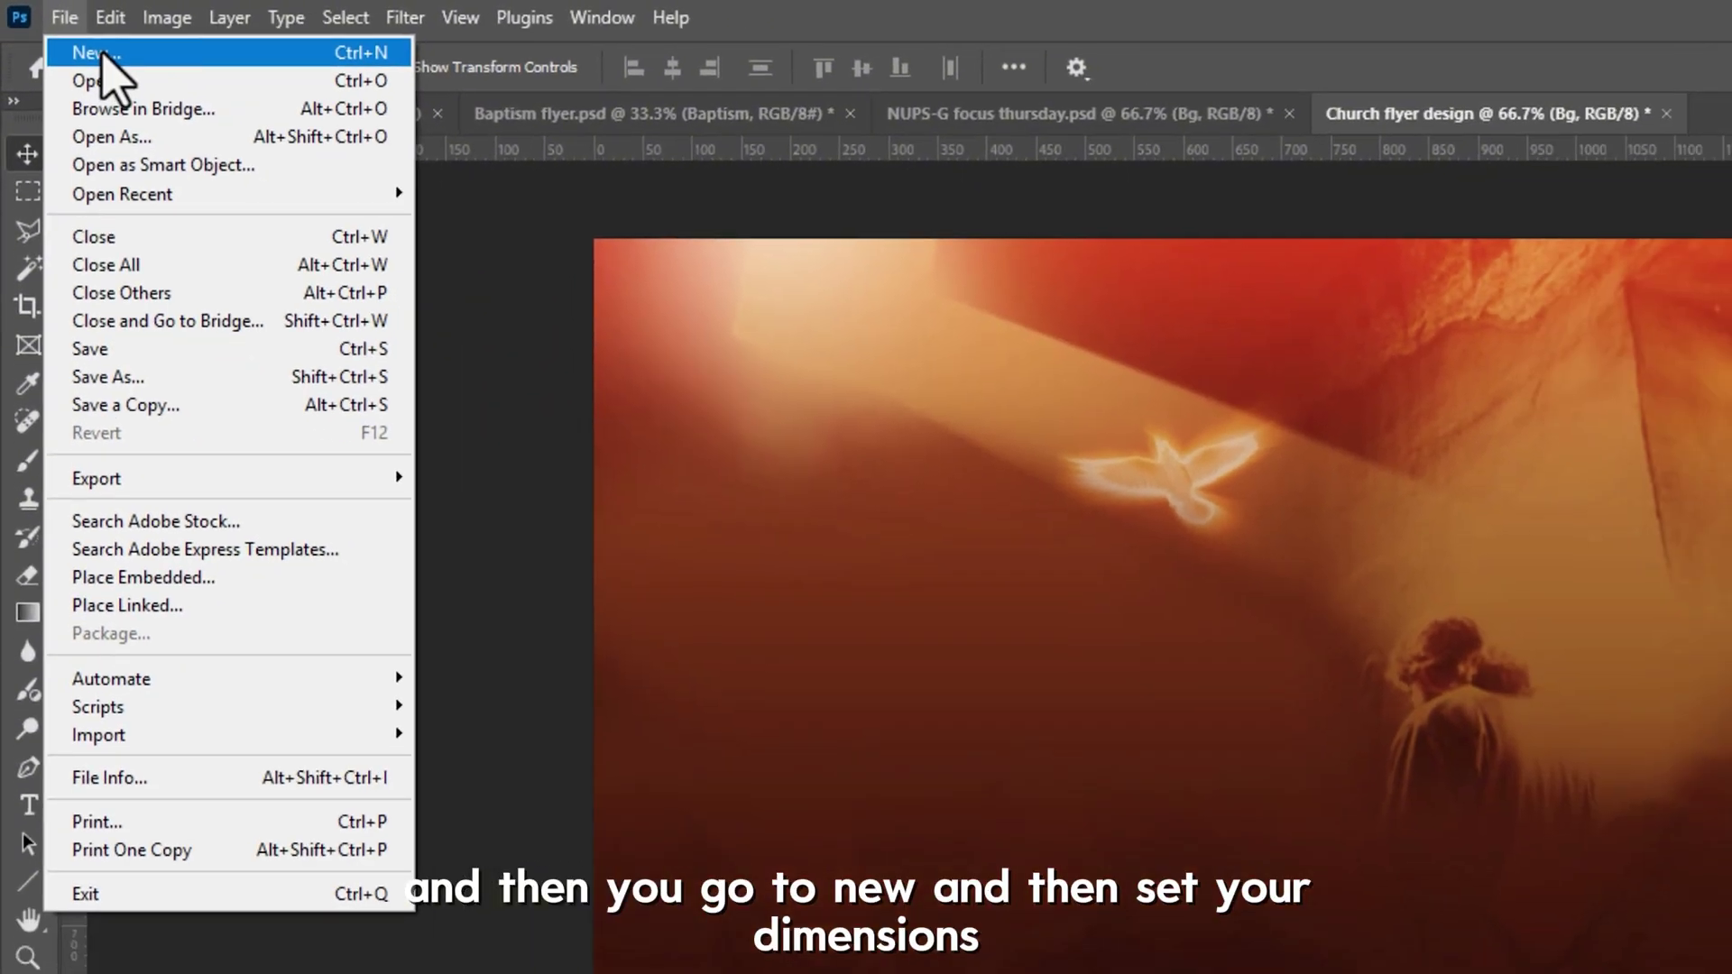
{"action": "left_click", "coordinate": [110, 62]}
{"action": "left_click_drag", "start_coordinate": [889, 291], "coordinate": [976, 209]}
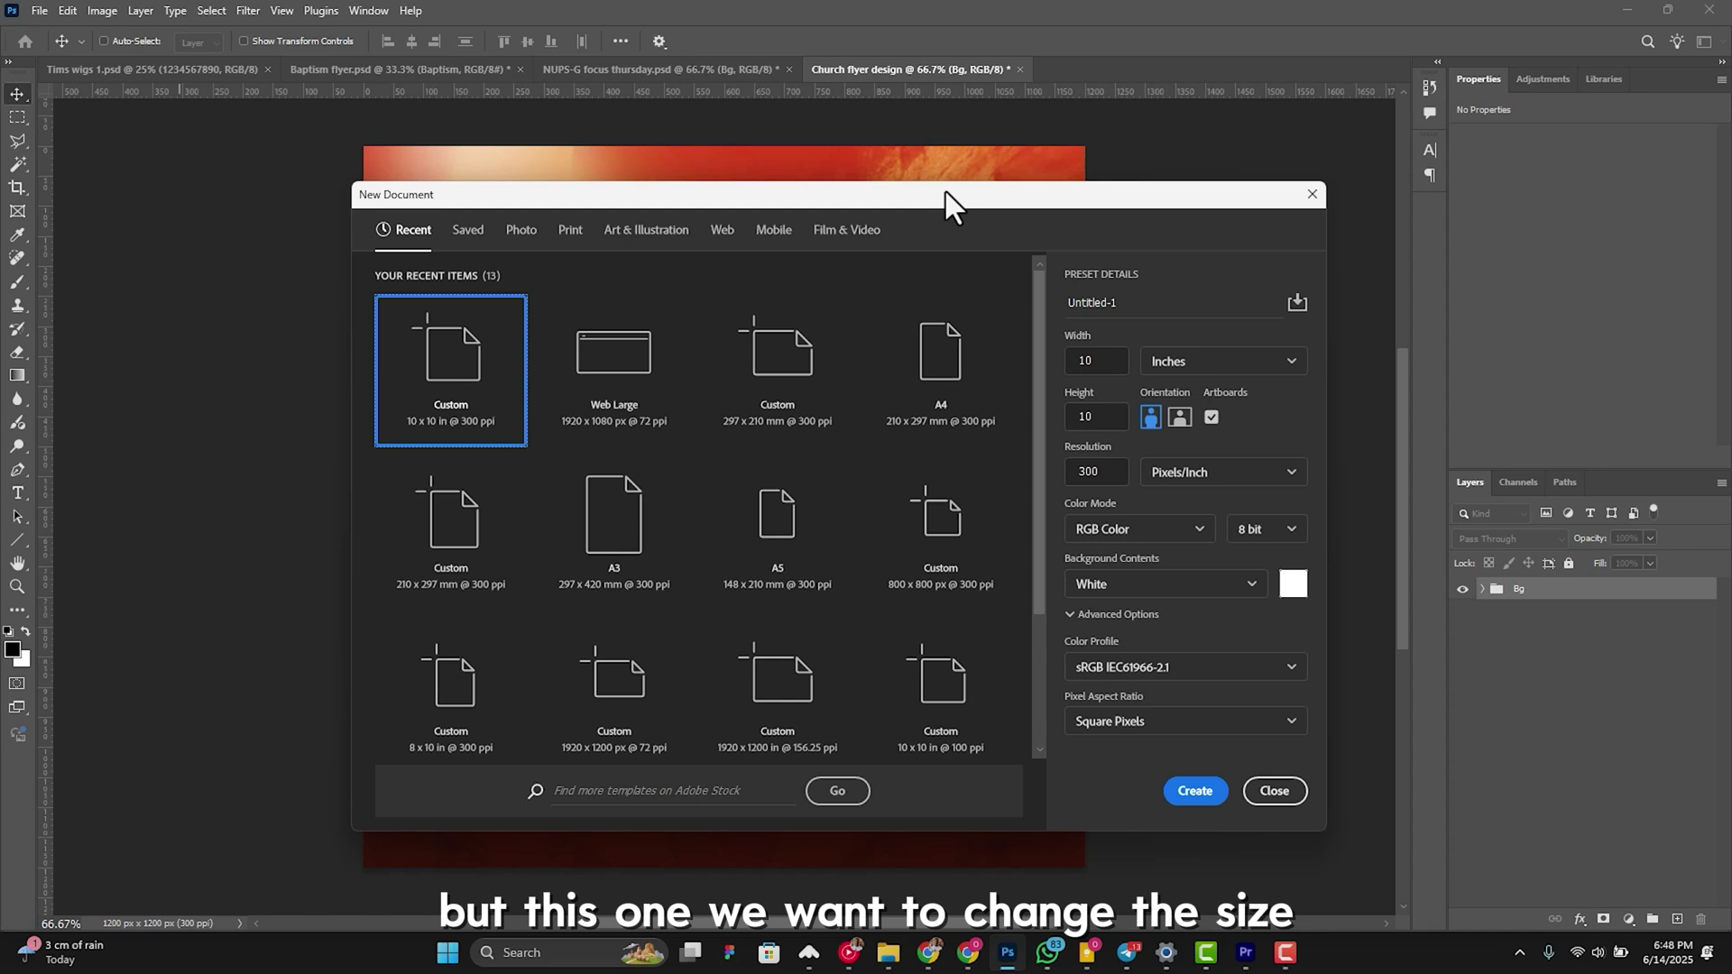
{"action": "left_click_drag", "start_coordinate": [945, 191], "coordinate": [949, 150]}
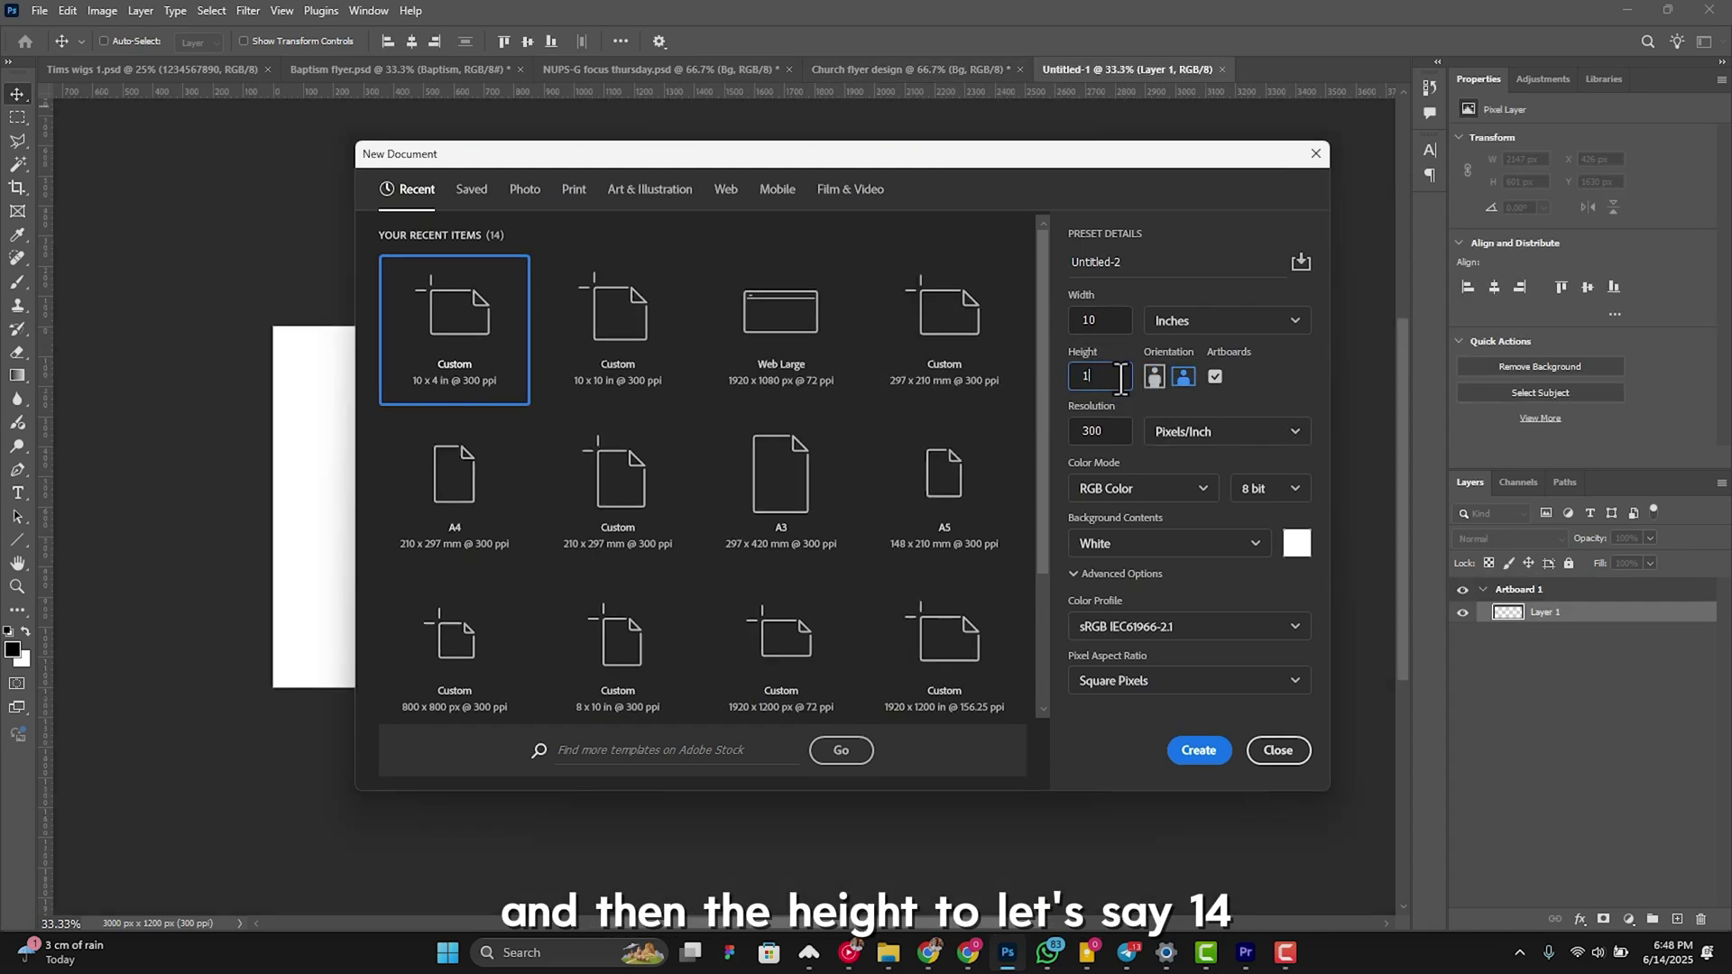
{"action": "type", "text": "4"}
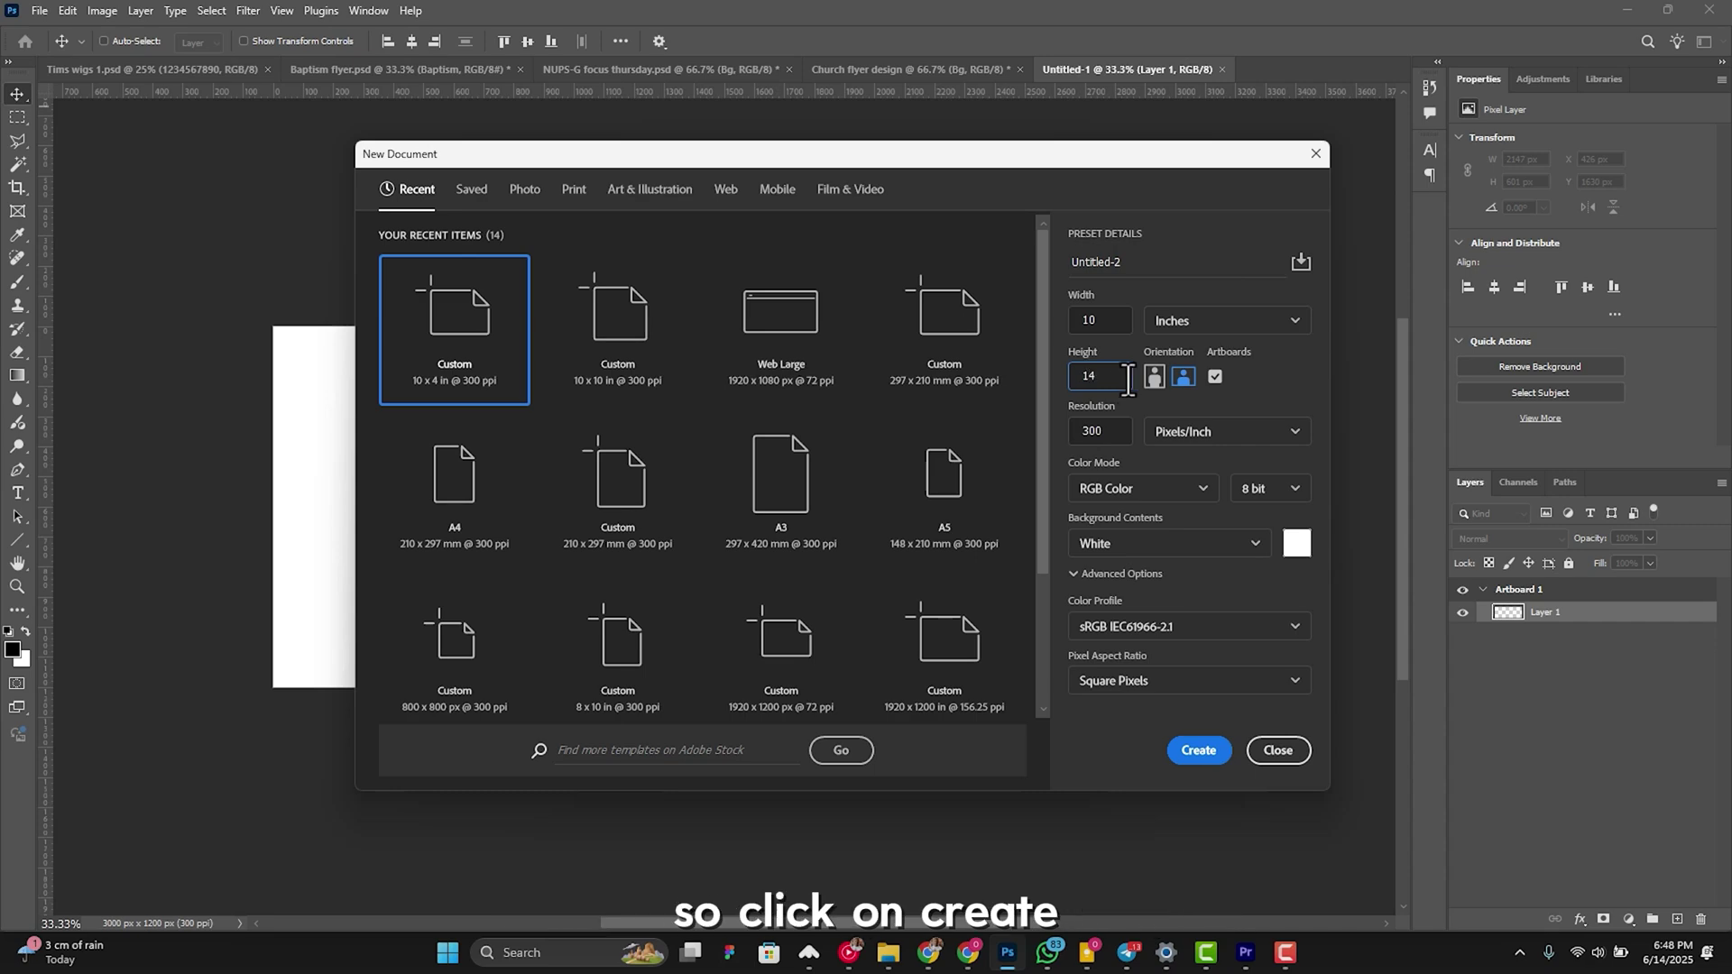
{"action": "left_click", "coordinate": [1200, 751]}
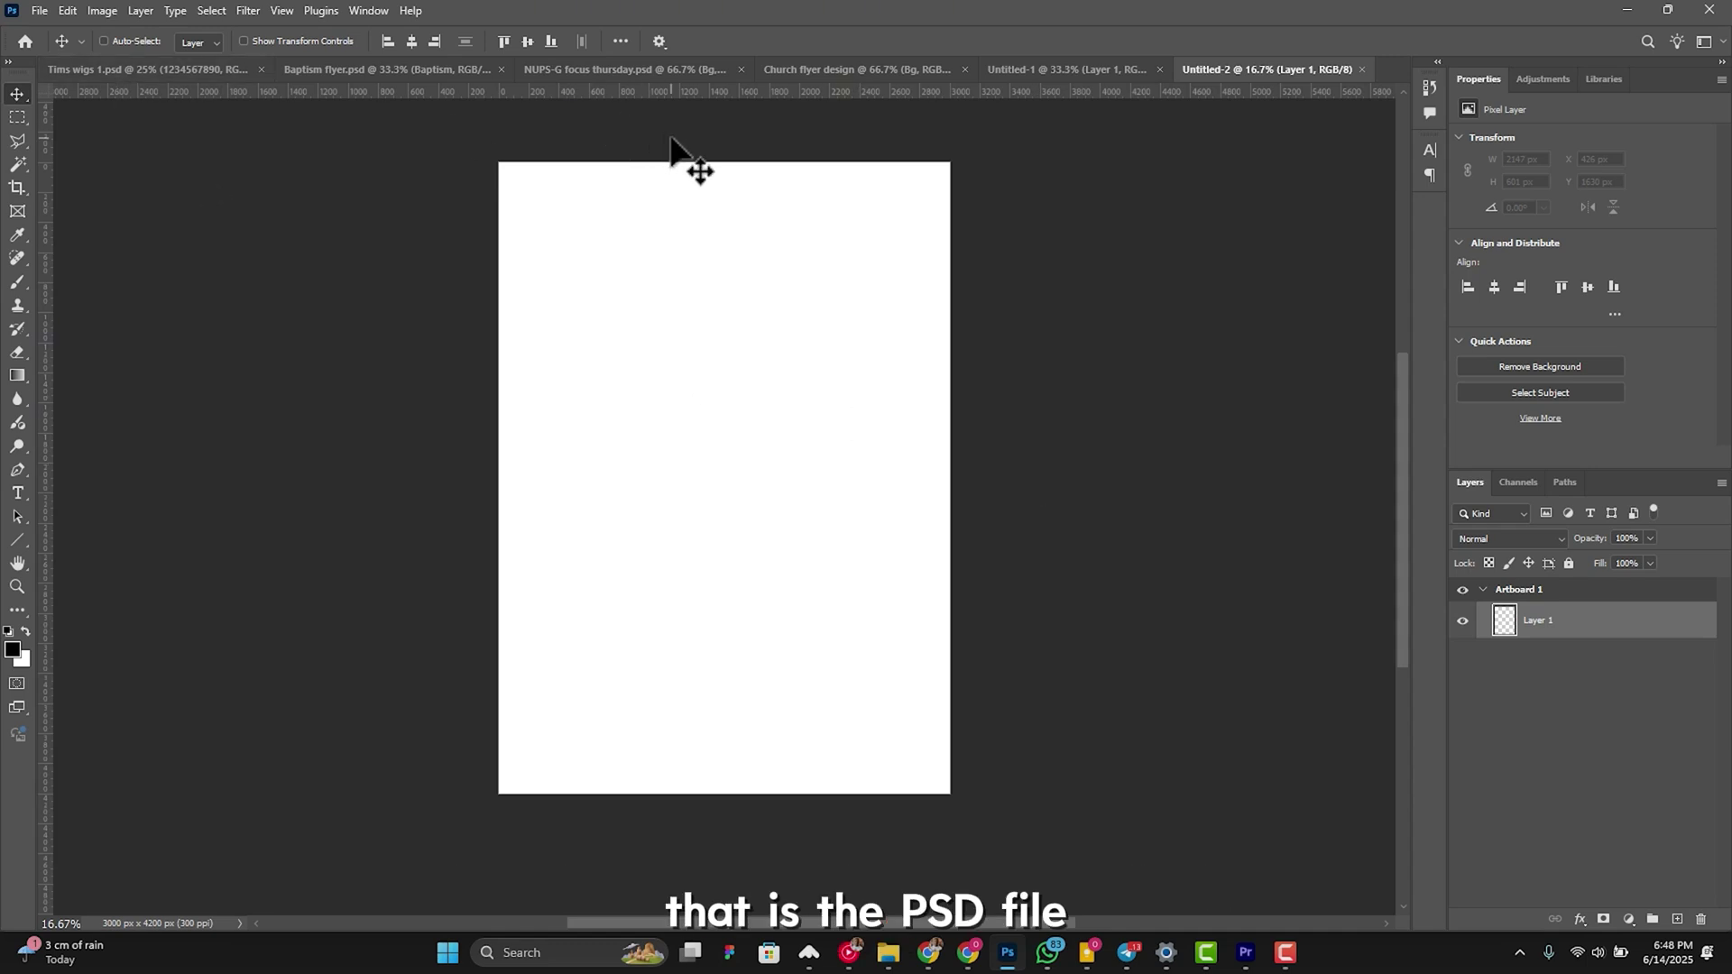
Step: Return to the NUPS-G focus thursday document, collapse the Focus and Focus Thursday groups and select the Bg group
{"action": "left_click", "coordinate": [631, 68]}
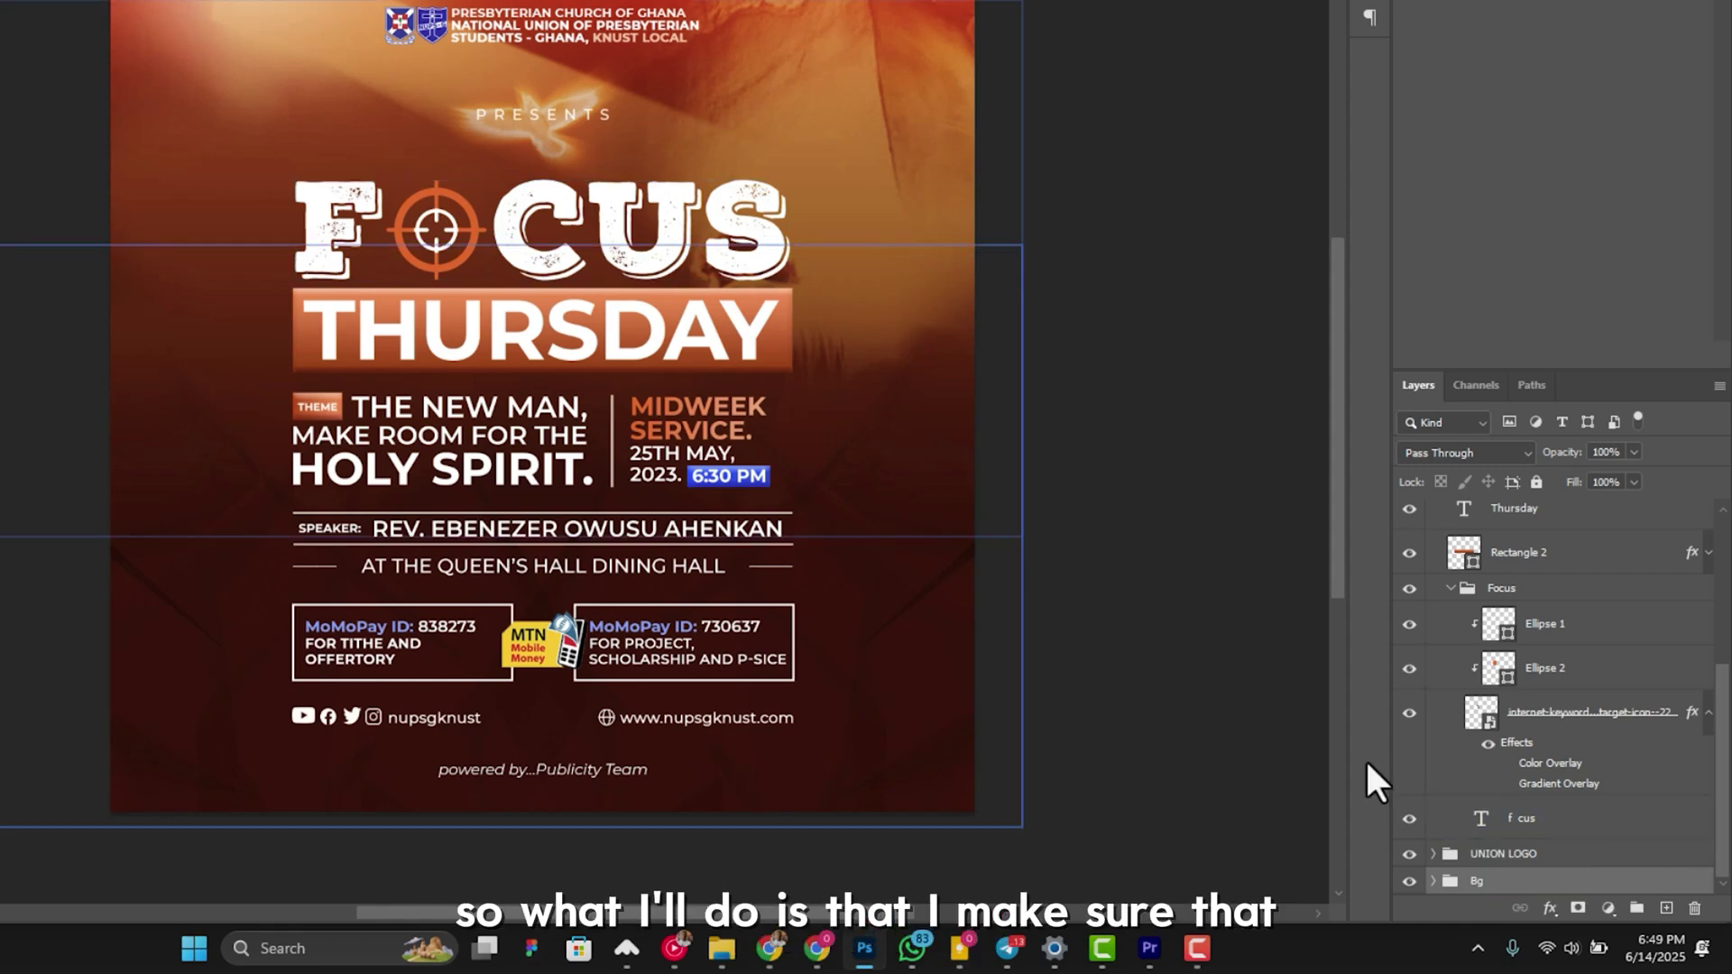
{"action": "left_click", "coordinate": [1452, 753]}
{"action": "left_click", "coordinate": [1501, 588]}
{"action": "left_click", "coordinate": [1450, 588]}
{"action": "left_click", "coordinate": [1461, 721]}
{"action": "left_click", "coordinate": [1434, 712]}
{"action": "left_click", "coordinate": [1493, 825]}
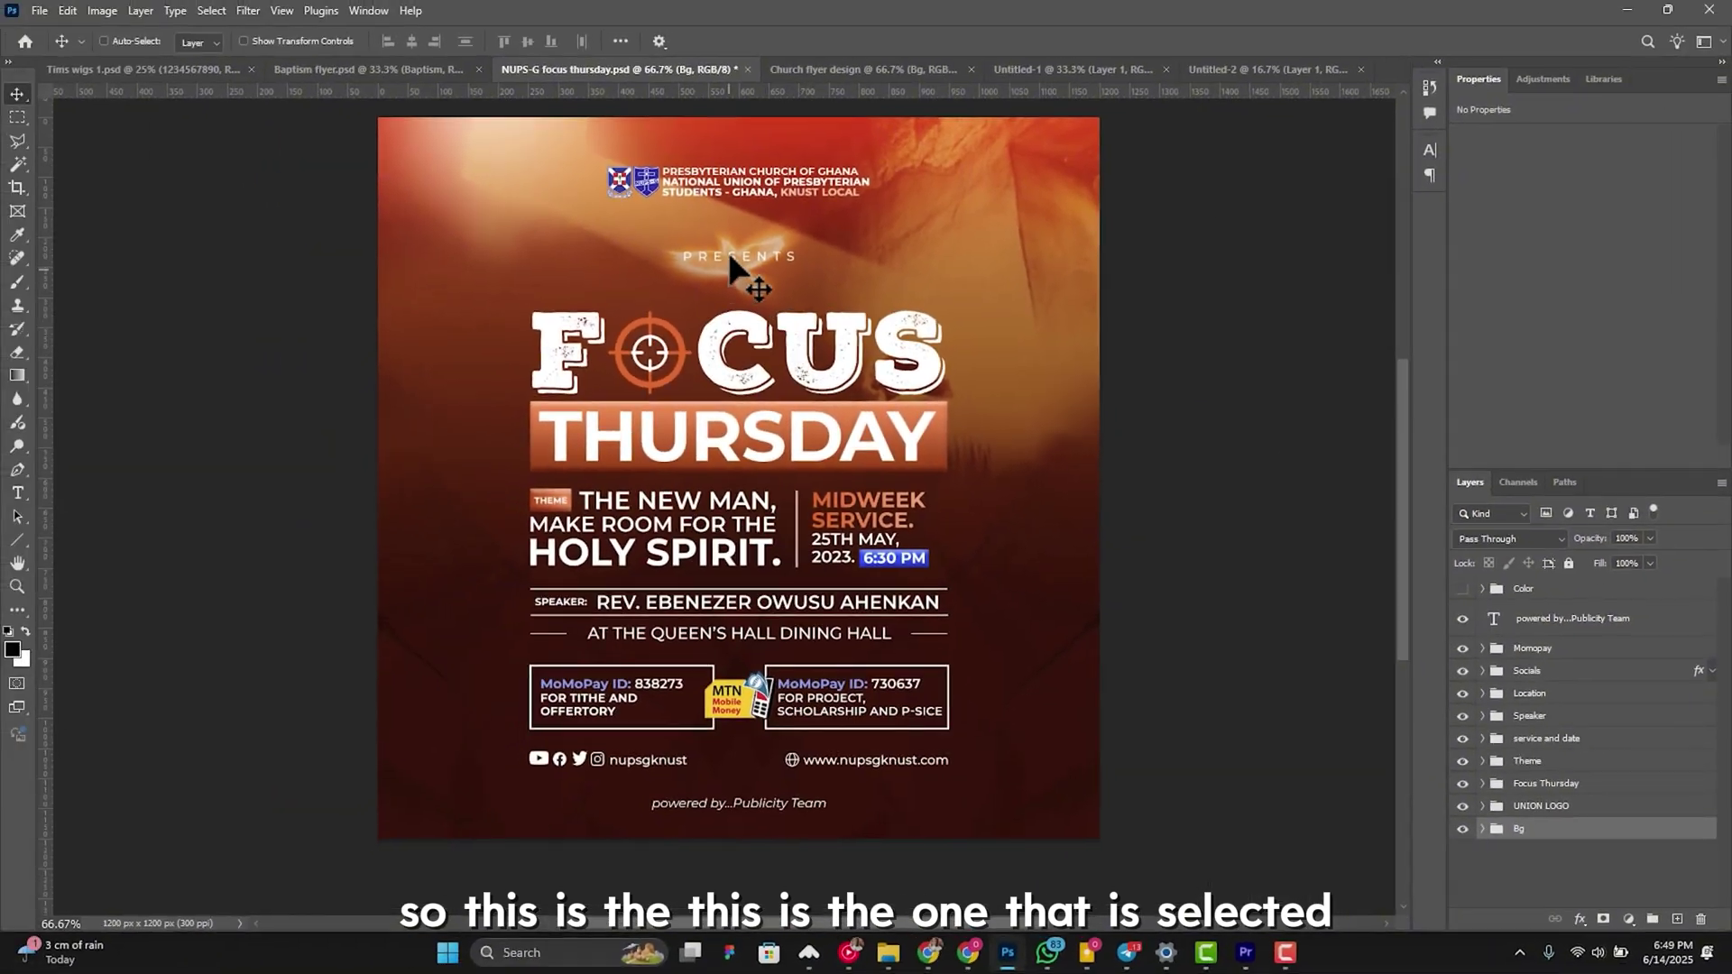
Step: Copy the Bg group into the Untitled-2 document and scale it up to cover the entire artboard
{"action": "left_click_drag", "start_coordinate": [826, 268], "coordinate": [739, 429]}
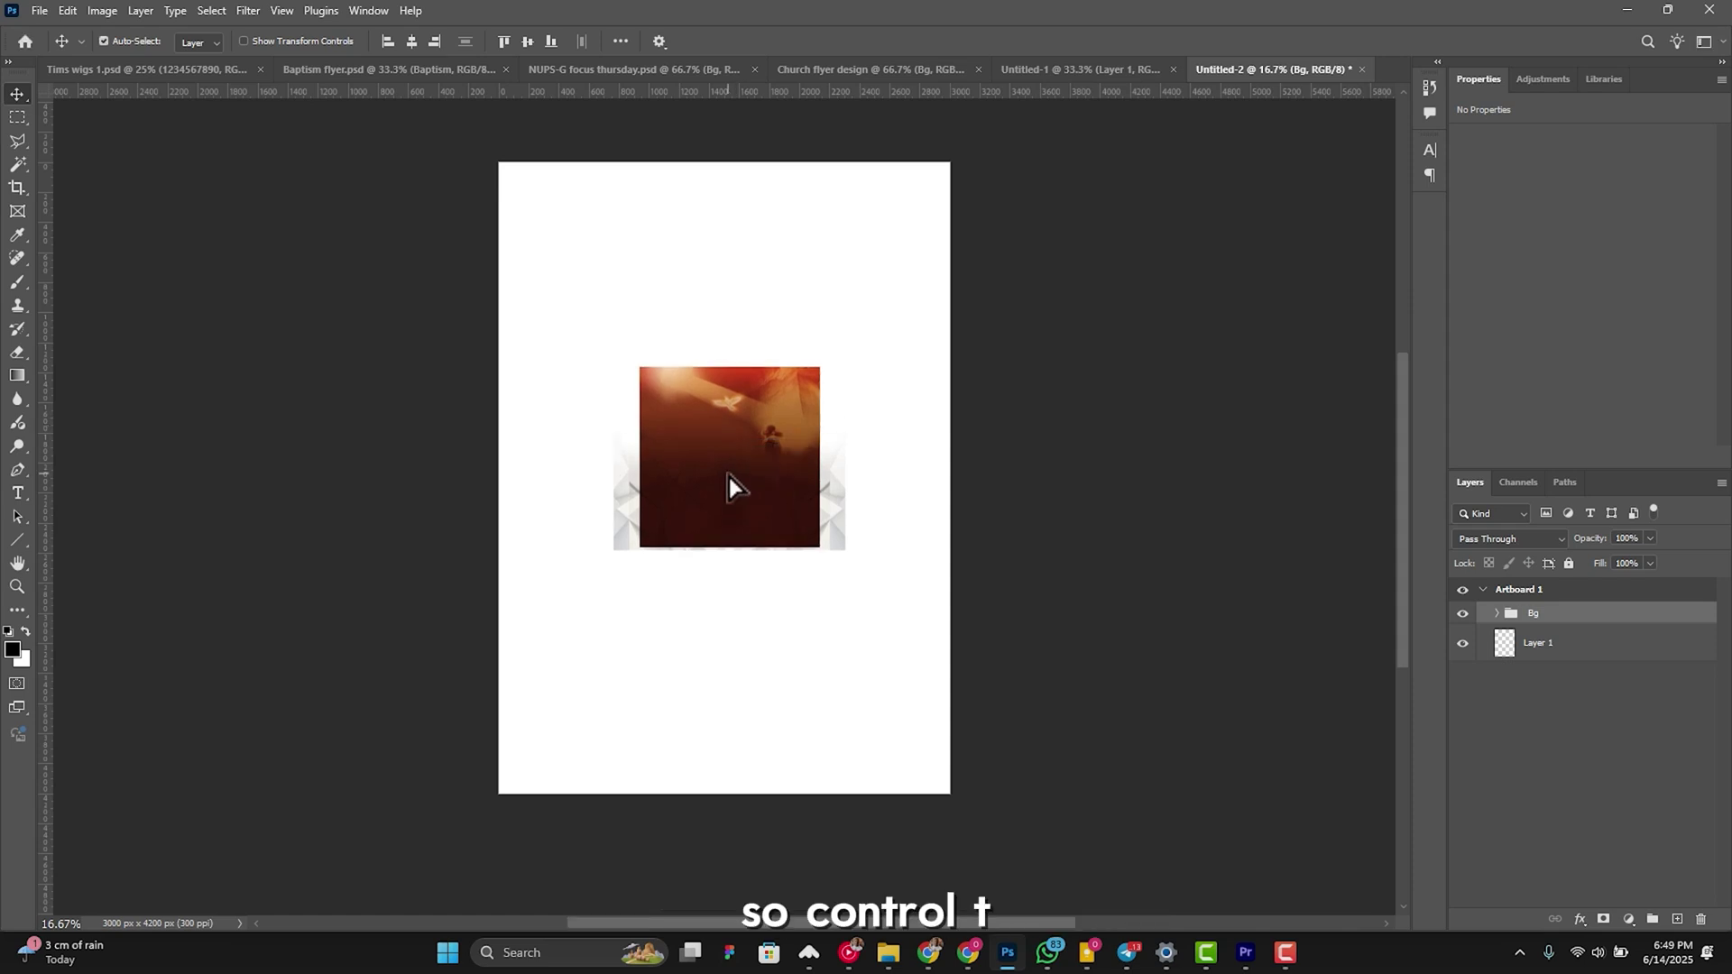
{"action": "key", "text": "ctrl+t"}
{"action": "scroll", "coordinate": [831, 685], "scroll_direction": "down", "scroll_amount": 1}
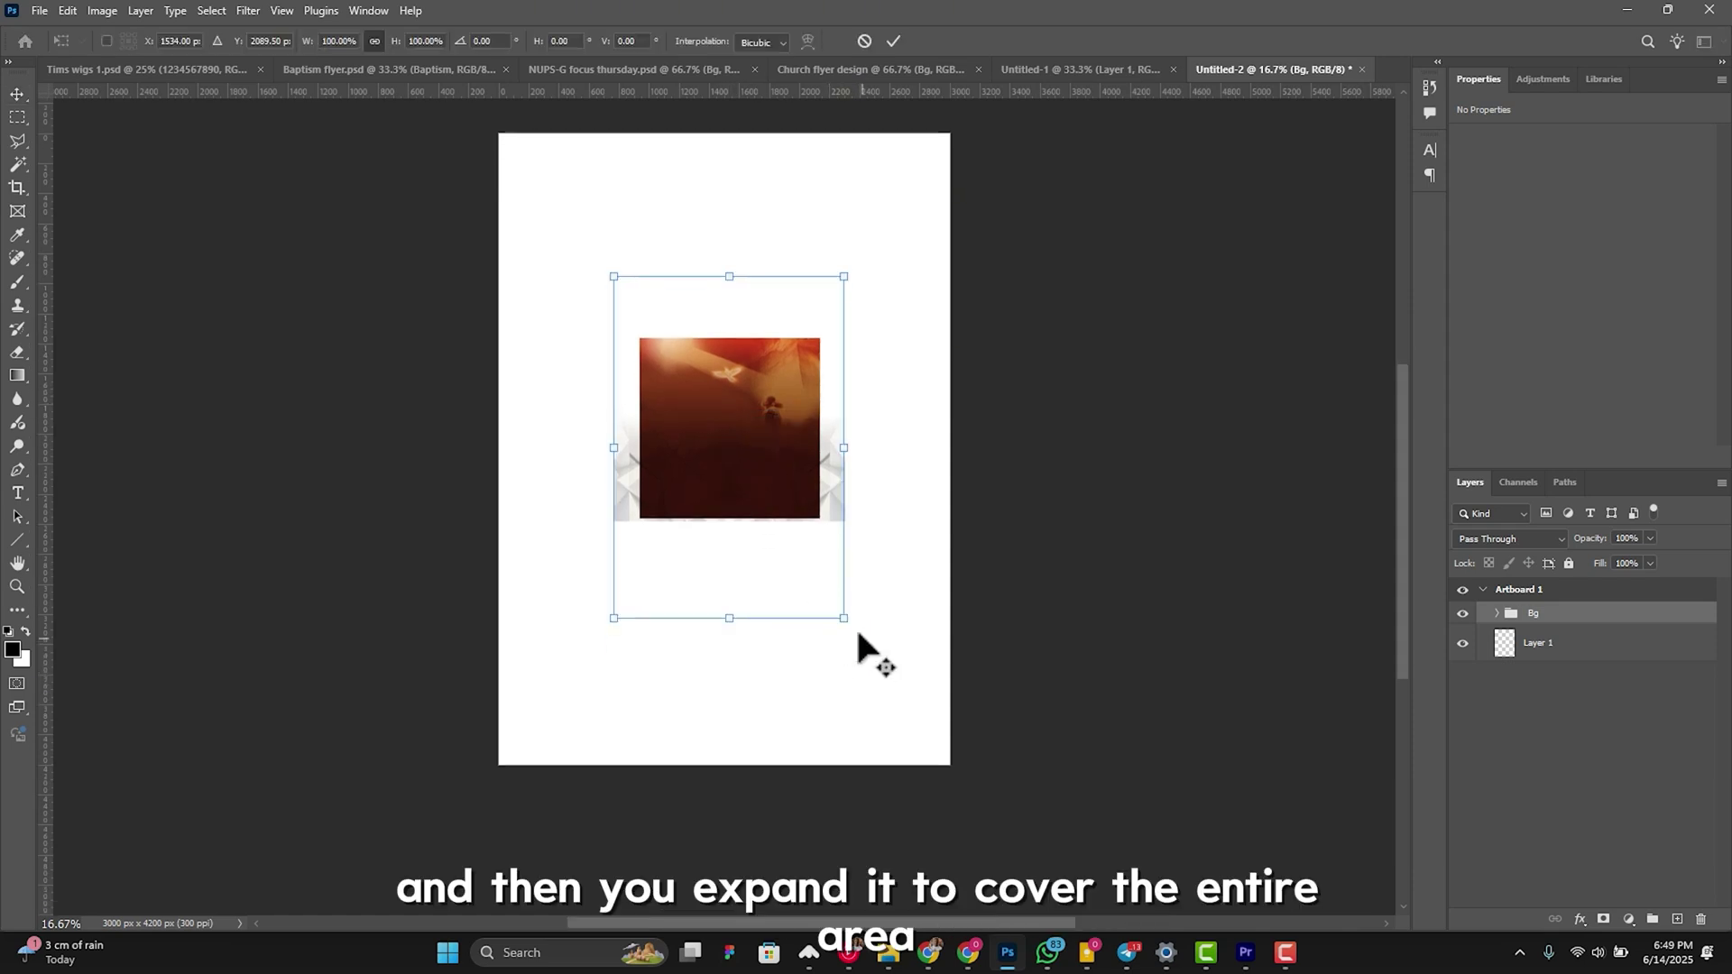
{"action": "left_click_drag", "start_coordinate": [843, 618], "coordinate": [1107, 888]}
{"action": "scroll", "coordinate": [1020, 584], "scroll_direction": "up", "scroll_amount": 1}
{"action": "scroll", "coordinate": [1020, 580], "scroll_direction": "down", "scroll_amount": 2}
{"action": "scroll", "coordinate": [974, 568], "scroll_direction": "up", "scroll_amount": 1}
{"action": "scroll", "coordinate": [993, 378], "scroll_direction": "up", "scroll_amount": 2}
{"action": "scroll", "coordinate": [1046, 253], "scroll_direction": "up", "scroll_amount": 1}
{"action": "scroll", "coordinate": [1019, 361], "scroll_direction": "down", "scroll_amount": 2}
{"action": "left_click_drag", "start_coordinate": [962, 240], "coordinate": [1030, 142]}
{"action": "left_click", "coordinate": [893, 41]}
{"action": "mouse_move", "coordinate": [805, 568]}
{"action": "left_mouse_down"}
{"action": "mouse_move", "coordinate": [790, 593]}
{"action": "mouse_move", "coordinate": [791, 576]}
{"action": "left_mouse_up"}
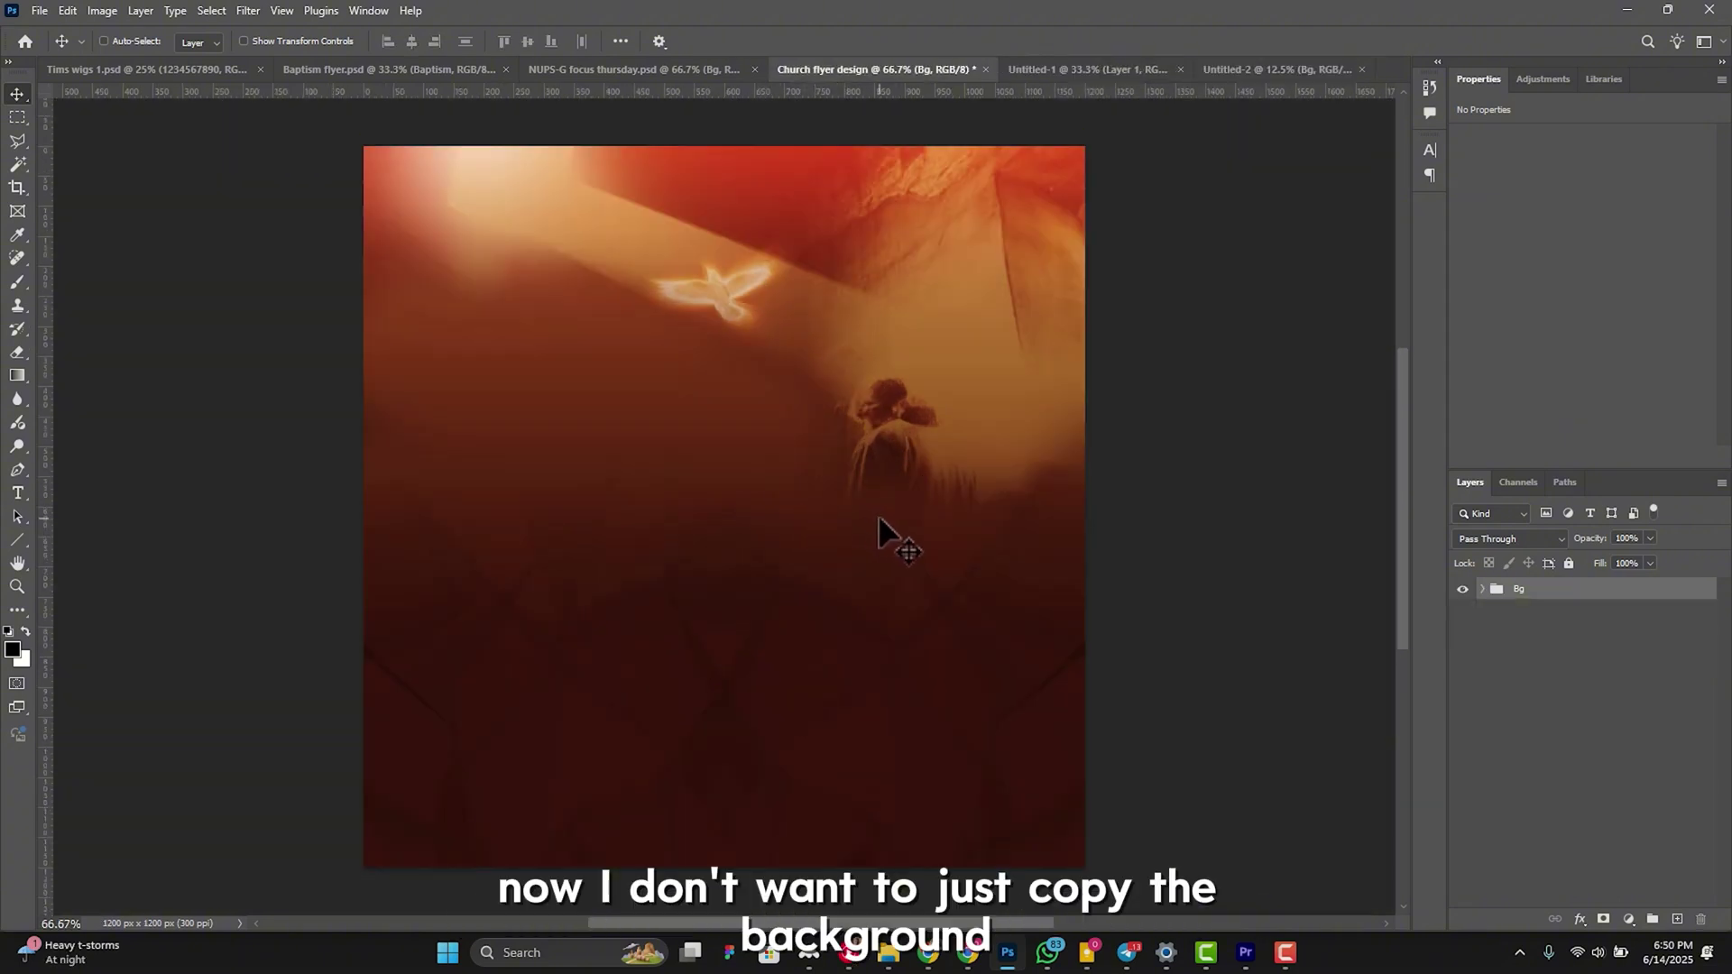
Step: Expand the Bg group, select Layer 0 and toggle its visibility off and on to check its colour contribution
{"action": "left_click", "coordinate": [1482, 590]}
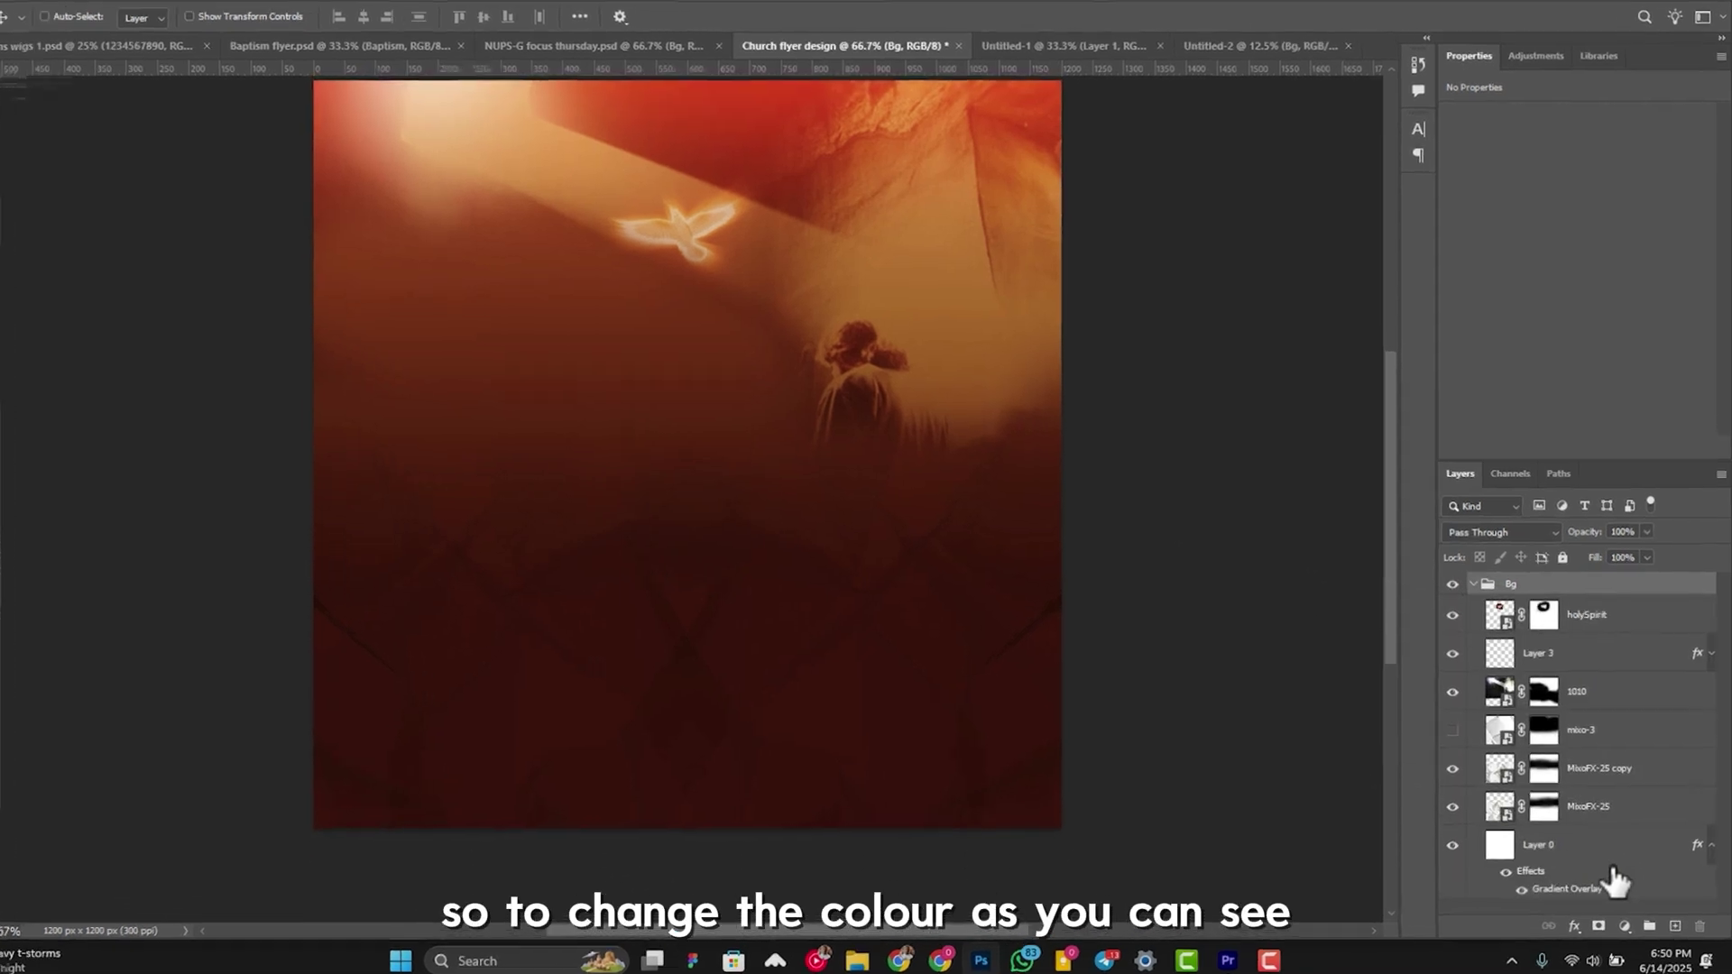
{"action": "left_click", "coordinate": [1614, 881]}
{"action": "left_click", "coordinate": [1452, 846]}
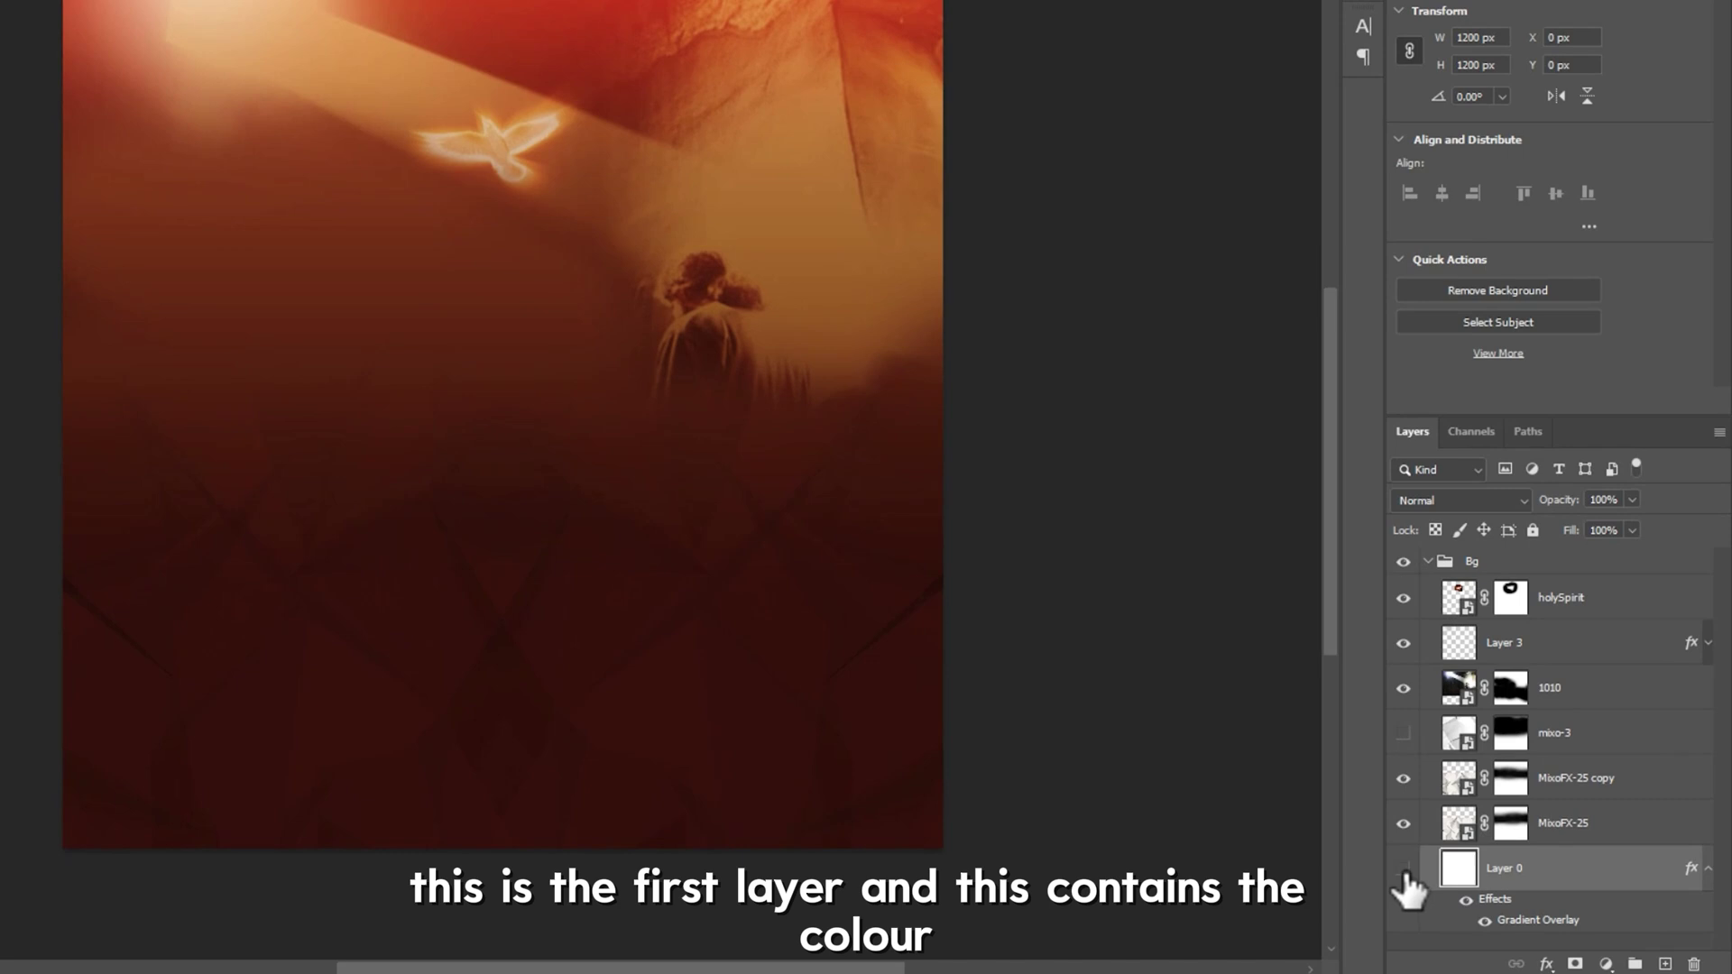
{"action": "left_click", "coordinate": [1403, 869]}
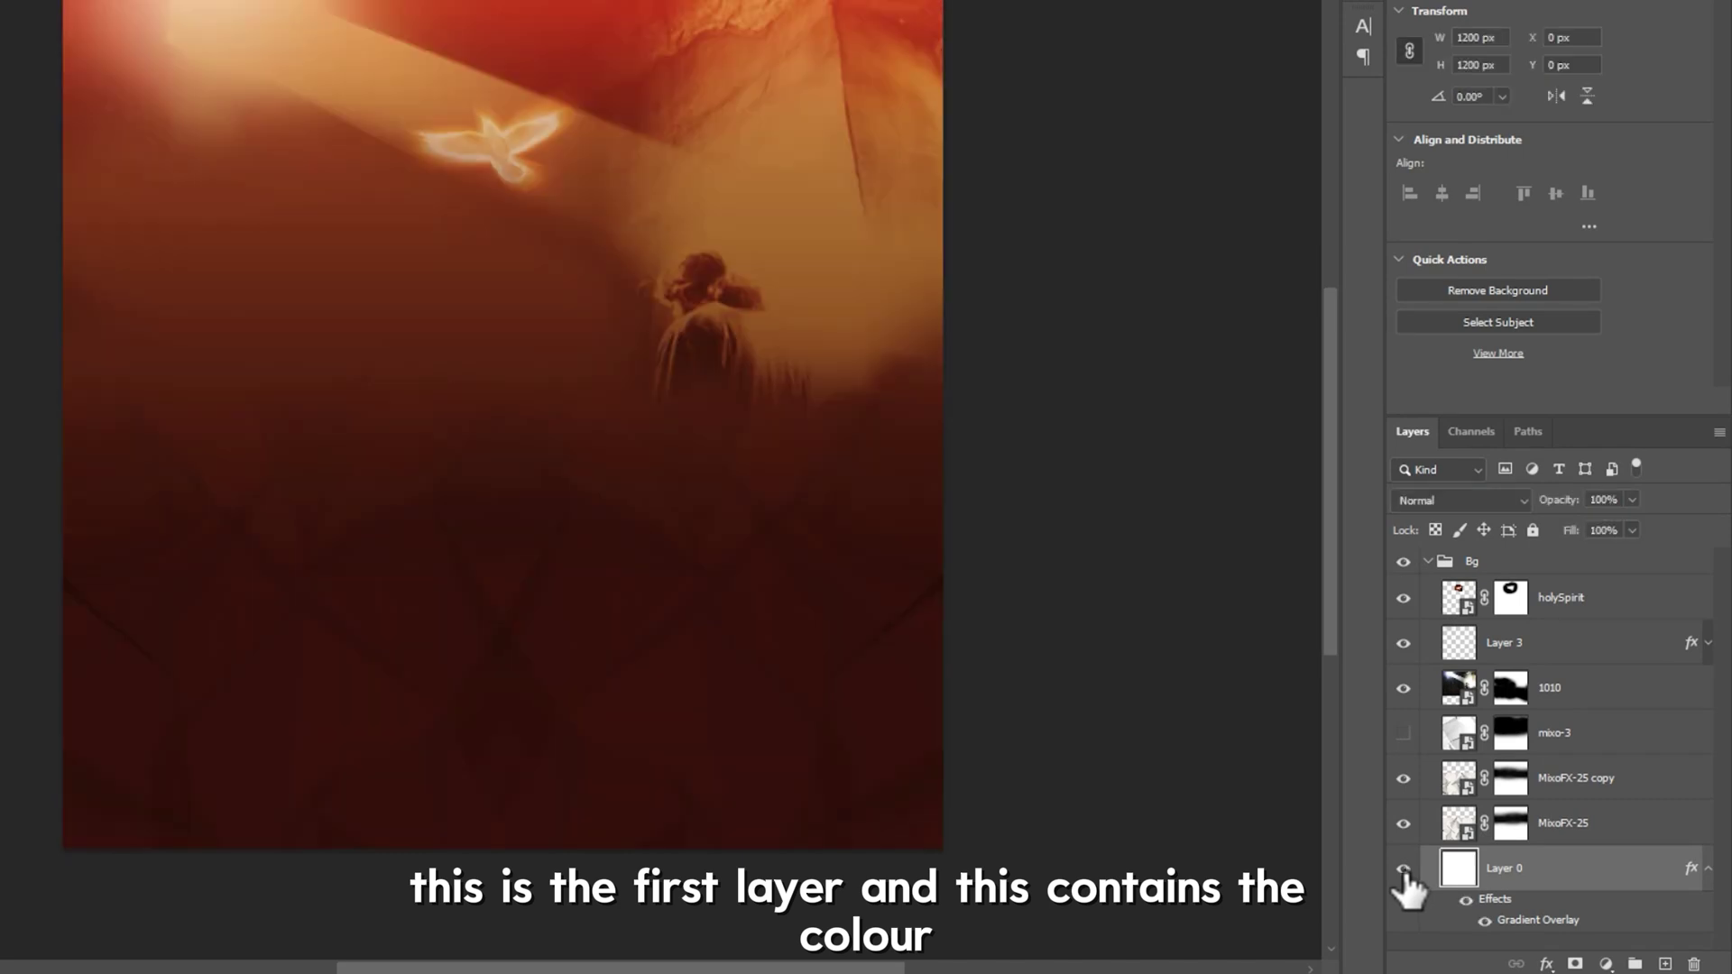
Step: Change the dark stop of Layer 0's gradient overlay to navy blue #010334
{"action": "double_click", "coordinate": [1535, 921]}
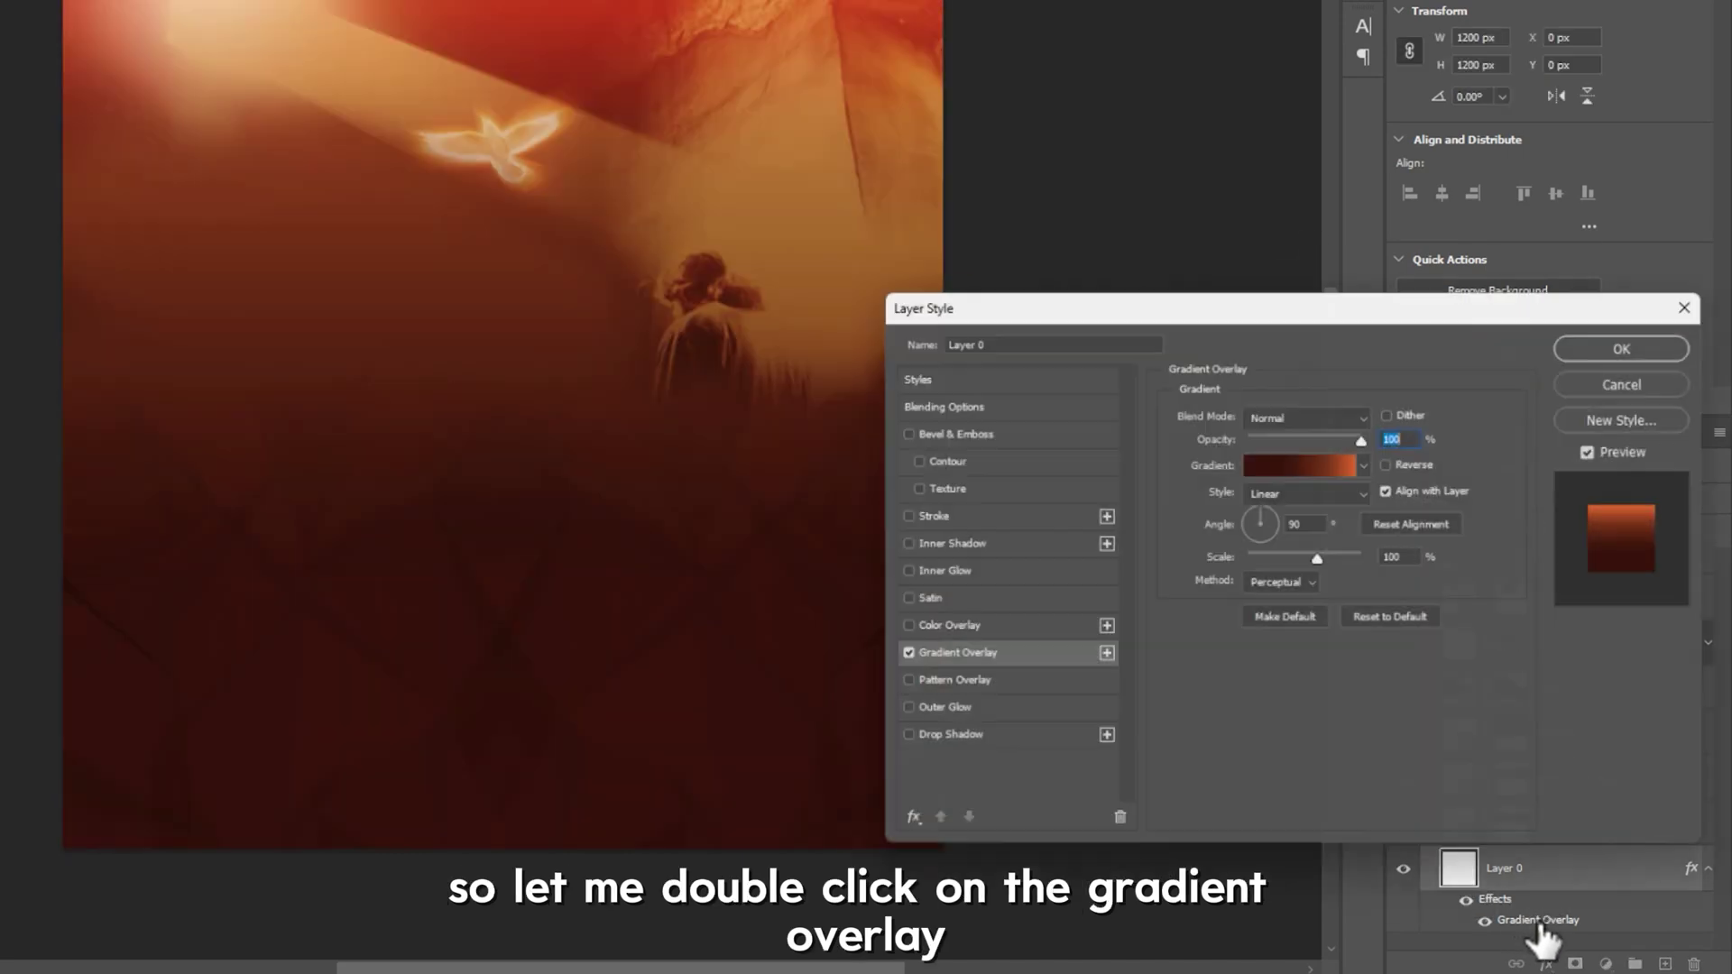
{"action": "left_click", "coordinate": [1300, 463]}
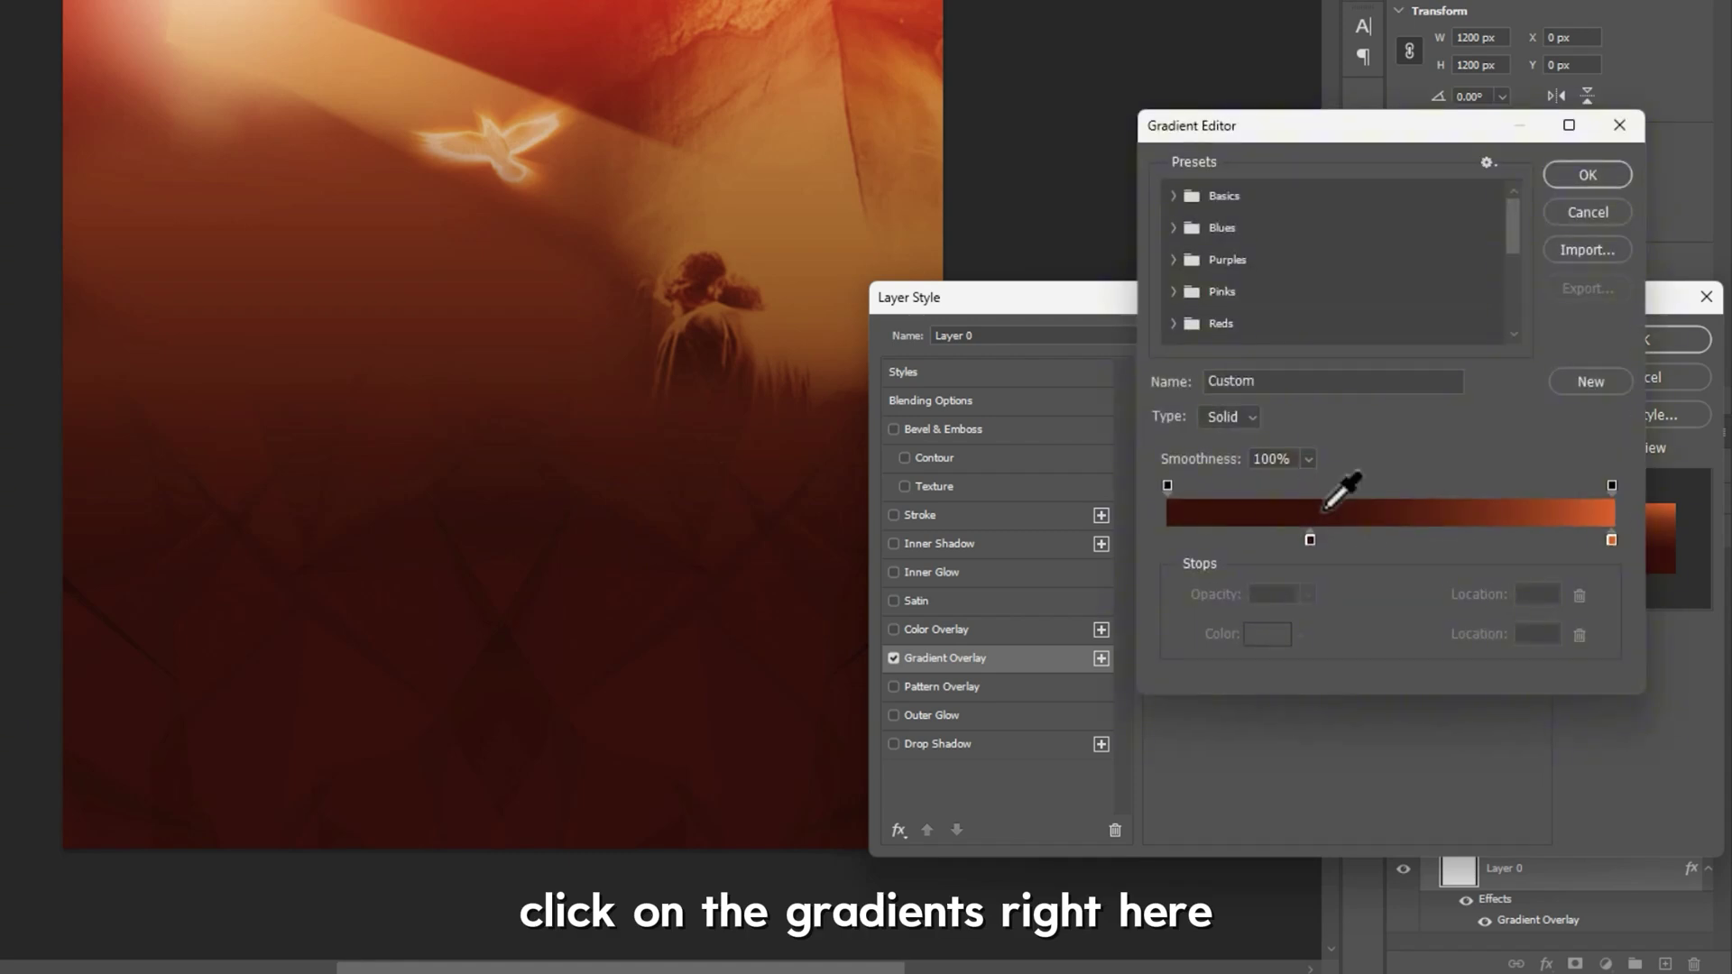
{"action": "left_click", "coordinate": [1310, 539]}
{"action": "left_click", "coordinate": [1270, 638]}
{"action": "left_click_drag", "start_coordinate": [1337, 624], "coordinate": [1334, 582]}
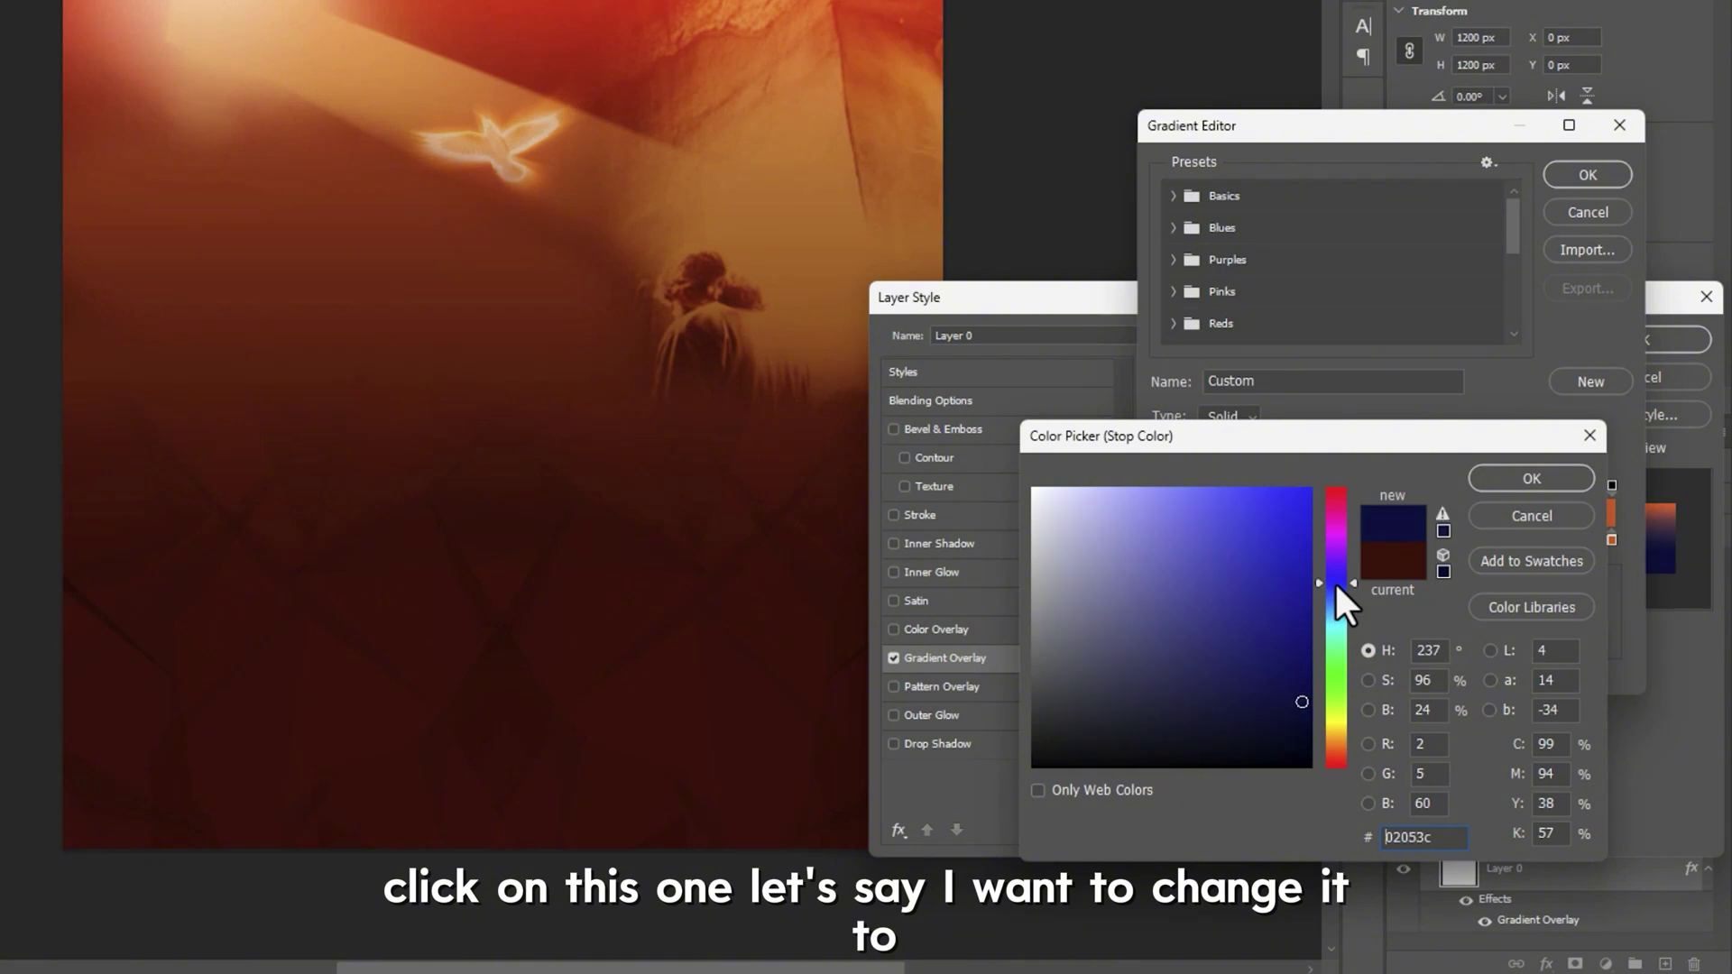
{"action": "left_click", "coordinate": [1309, 712]}
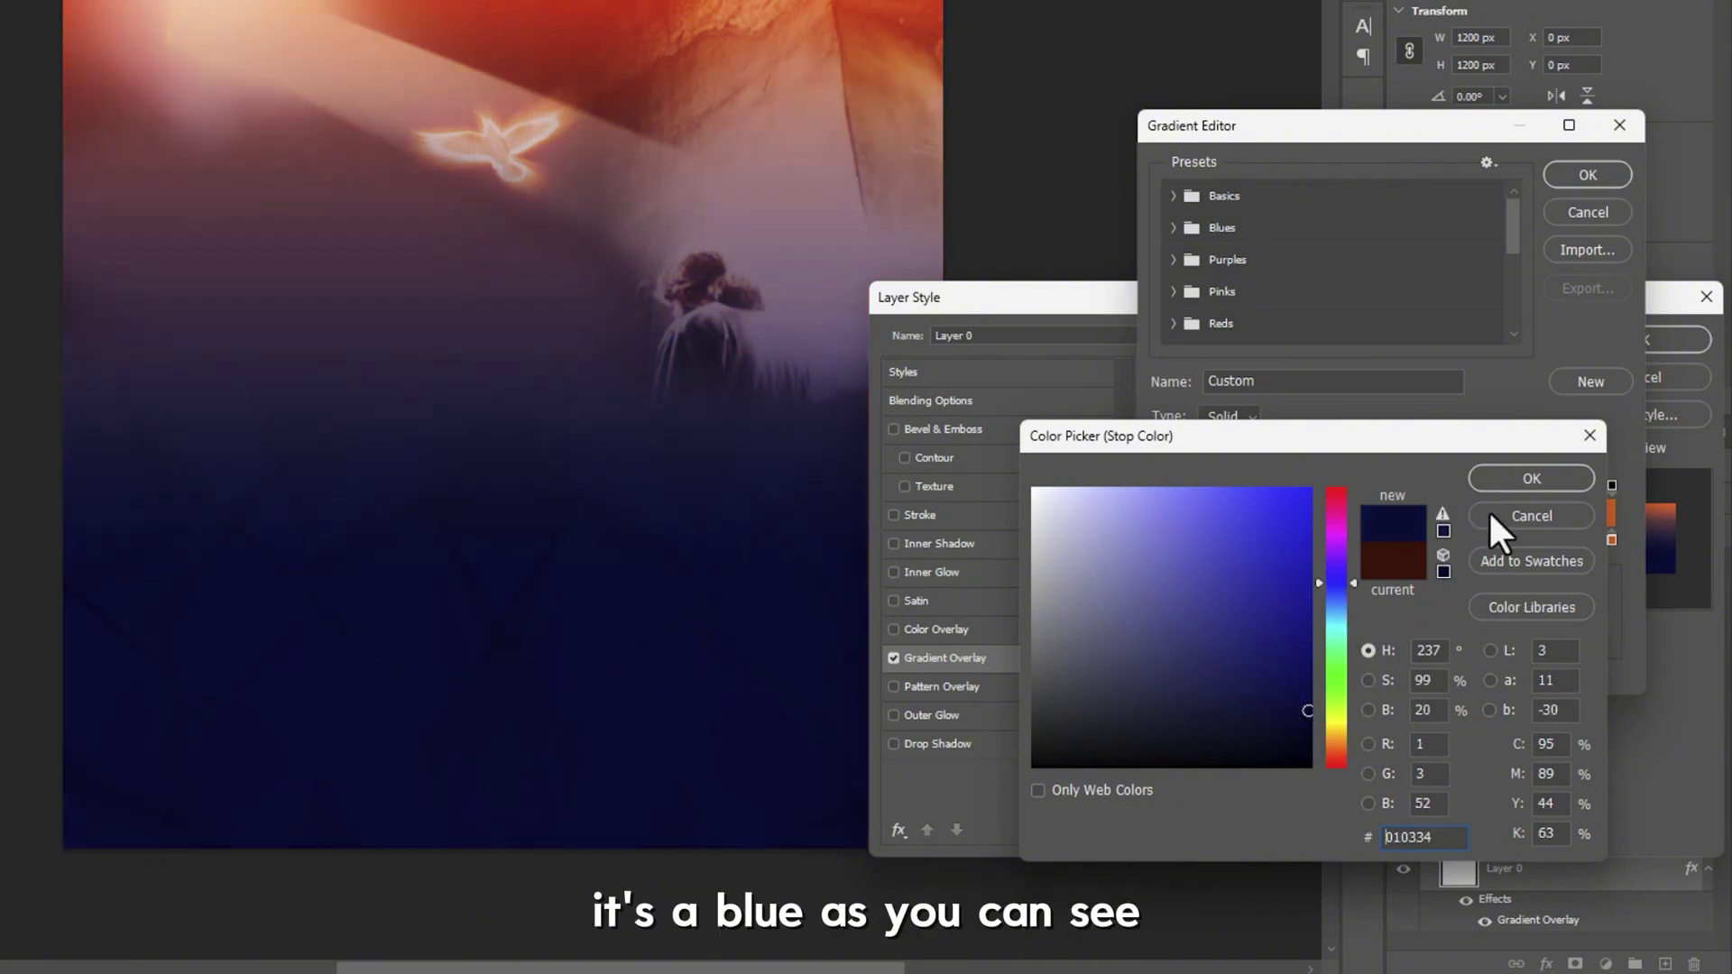
{"action": "left_click", "coordinate": [1533, 477]}
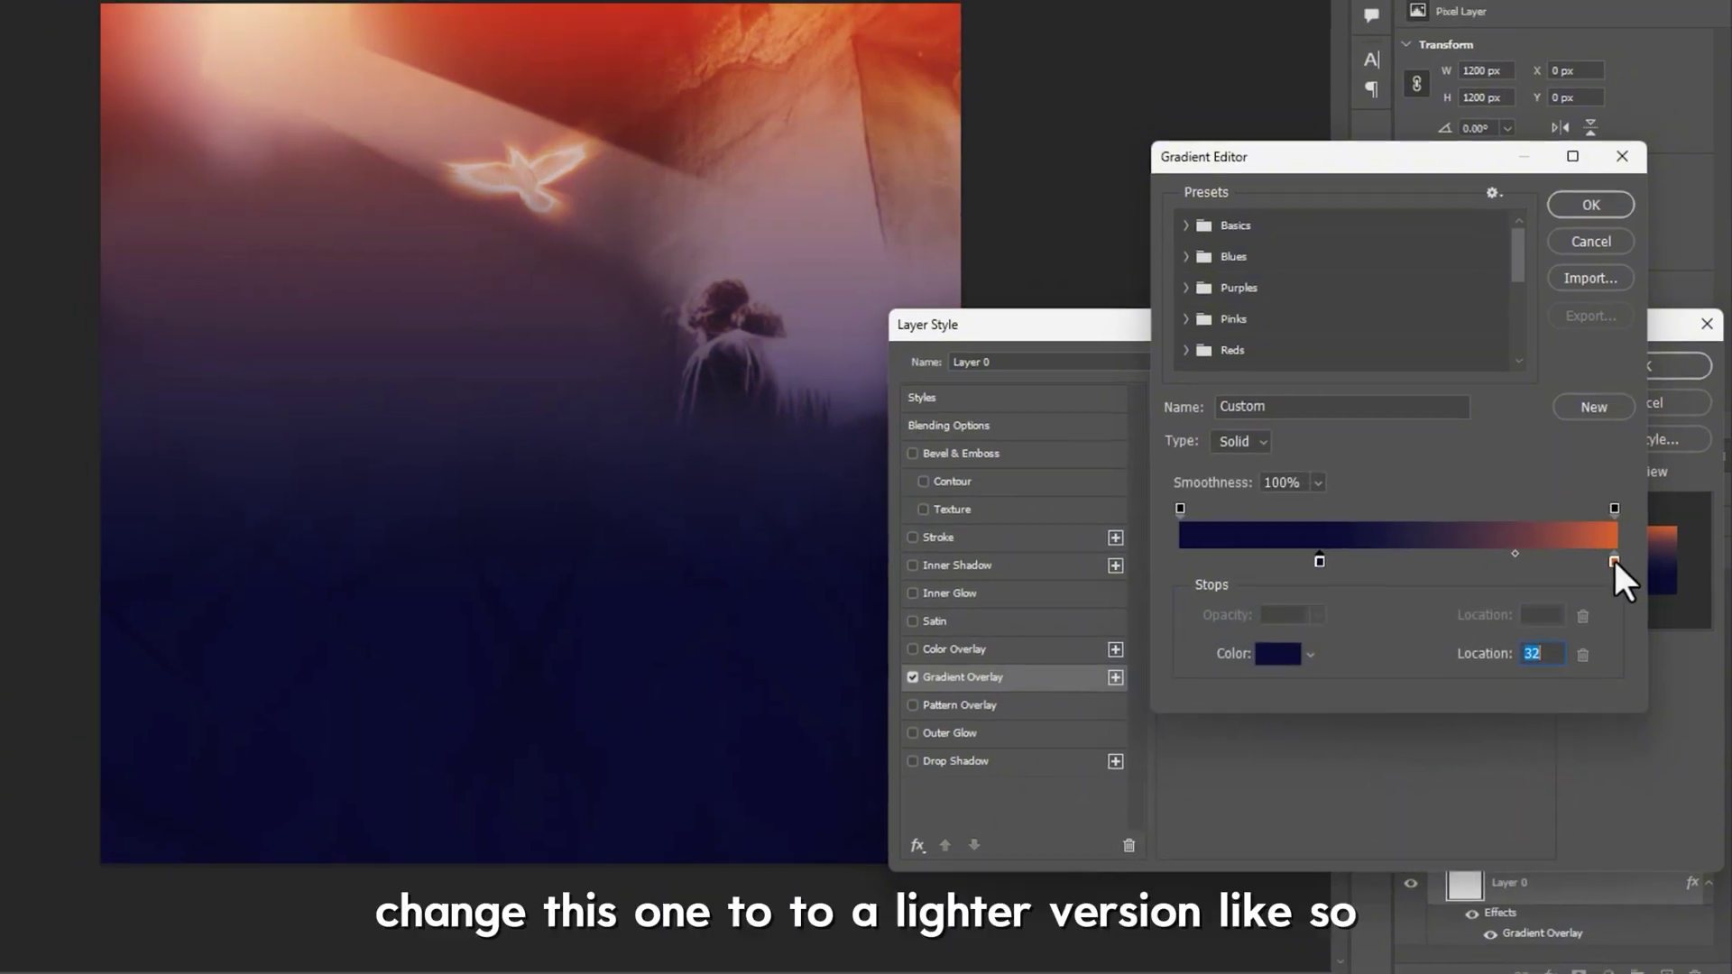
Step: Change the orange stop of Layer 0's gradient overlay to bright blue #1956f2 and apply the layer style
{"action": "left_click", "coordinate": [1612, 540]}
{"action": "left_click", "coordinate": [1284, 669]}
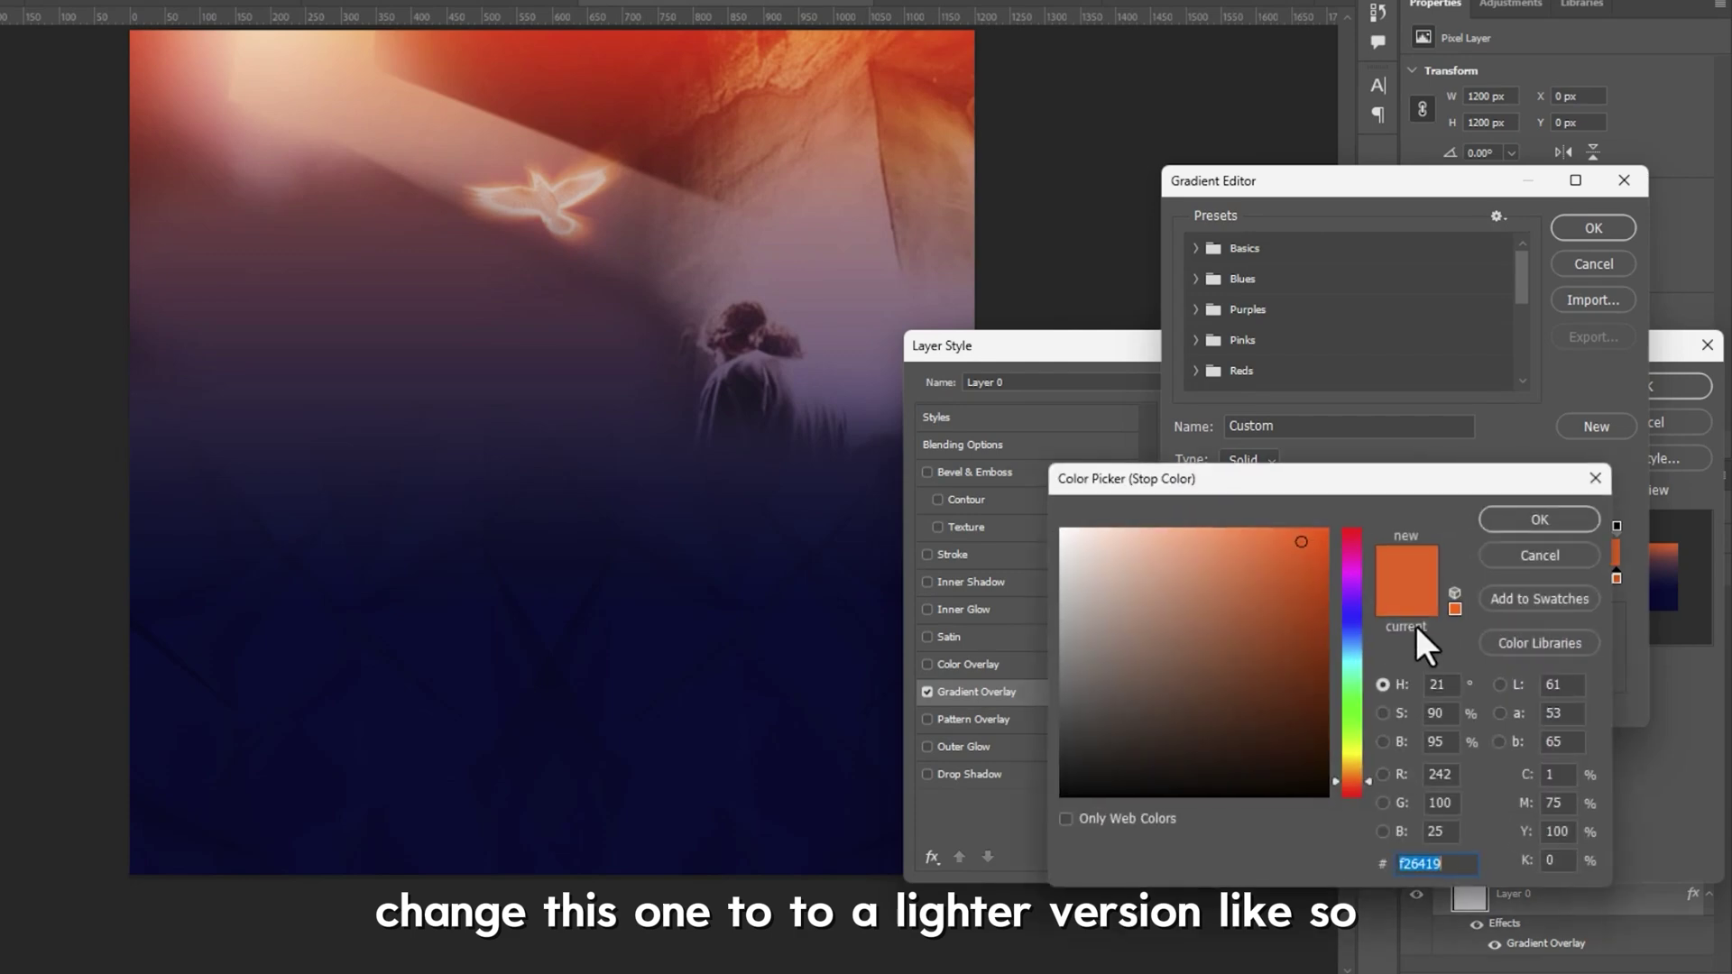
{"action": "left_click_drag", "start_coordinate": [1355, 648], "coordinate": [1353, 630]}
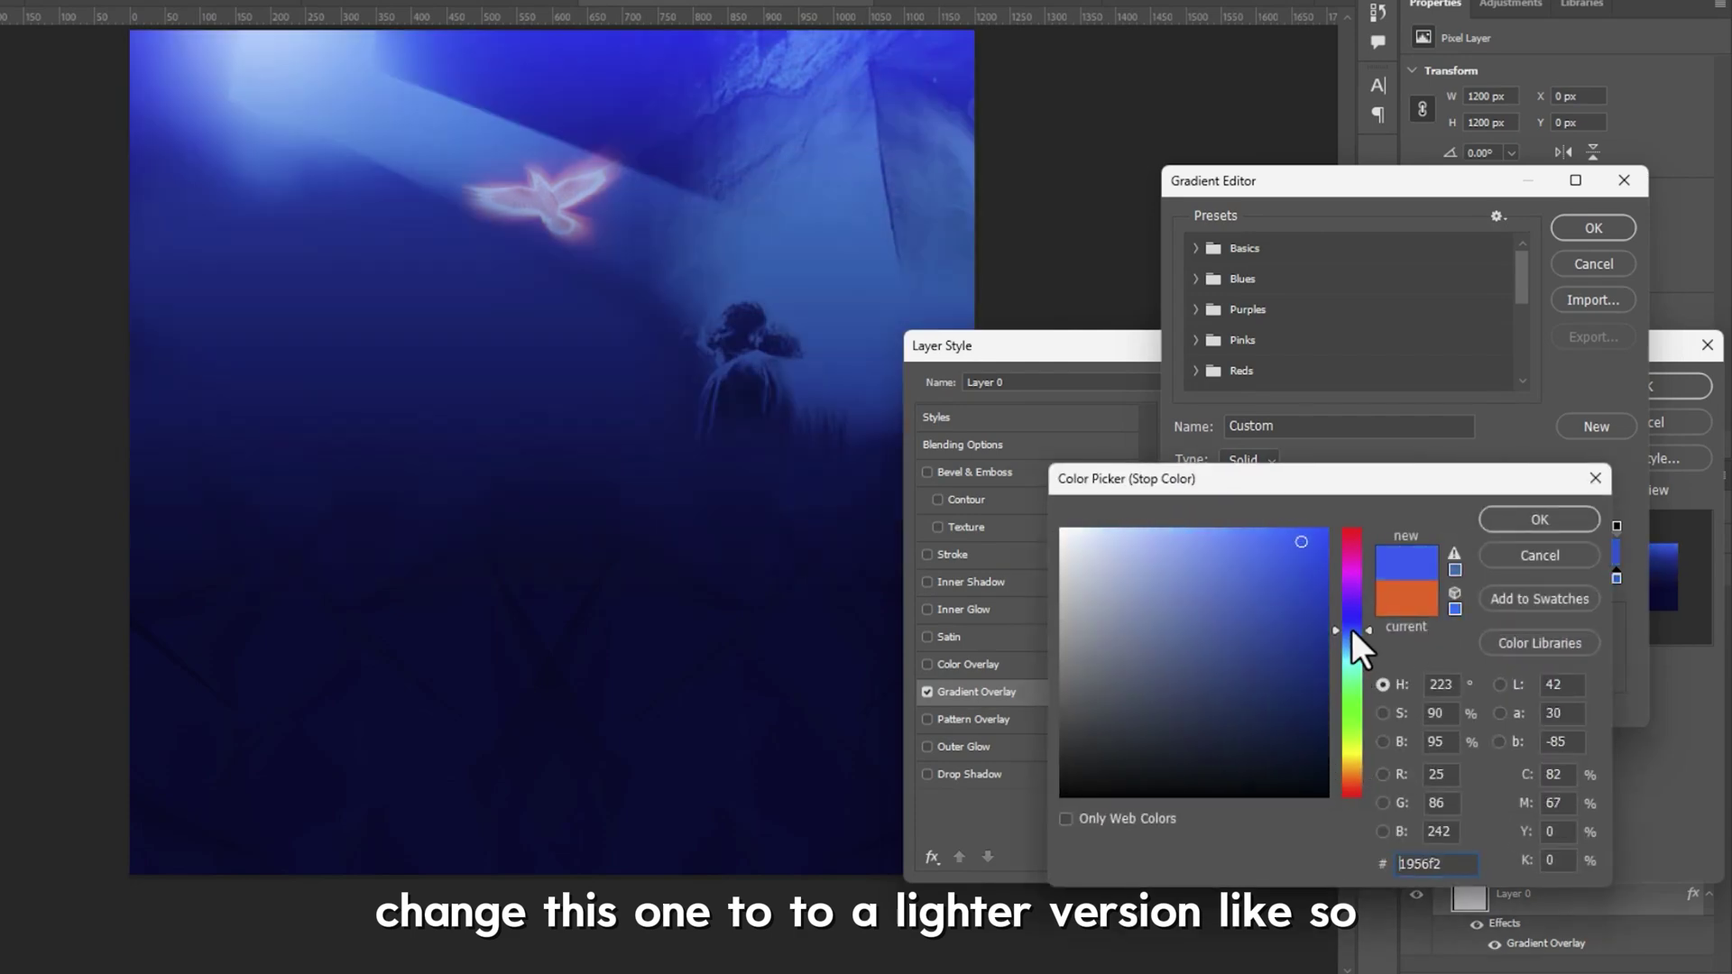
{"action": "left_click", "coordinate": [1506, 516]}
{"action": "left_click", "coordinate": [1583, 233]}
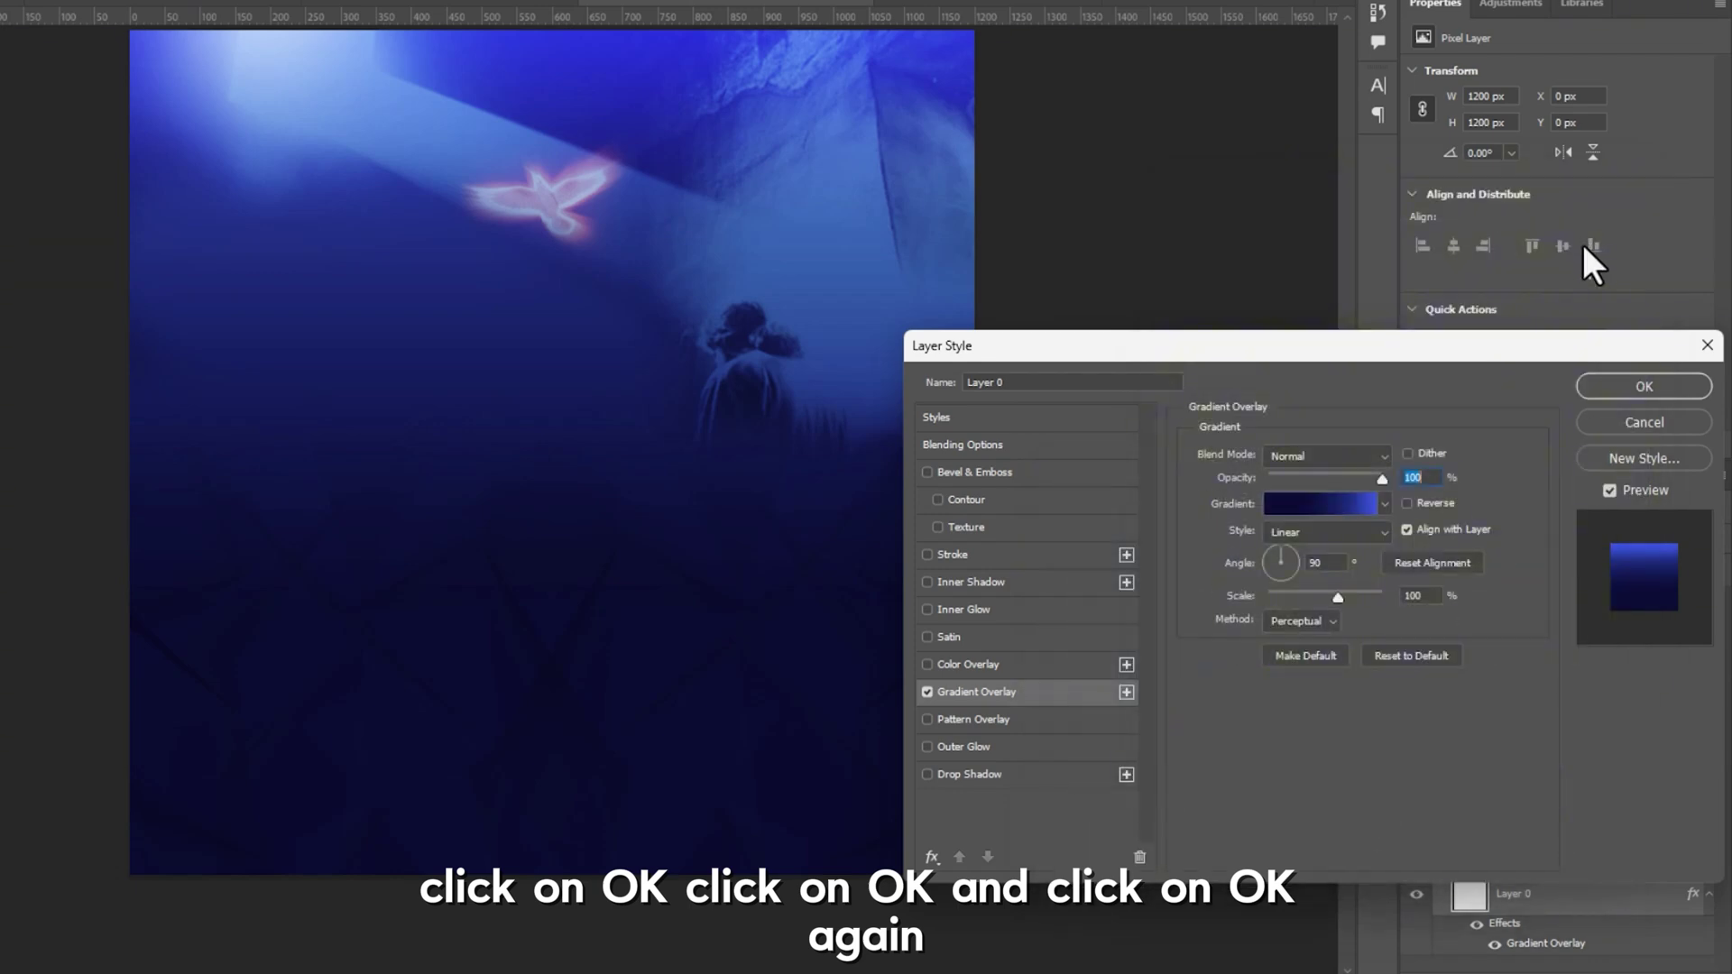
{"action": "left_click", "coordinate": [1610, 383]}
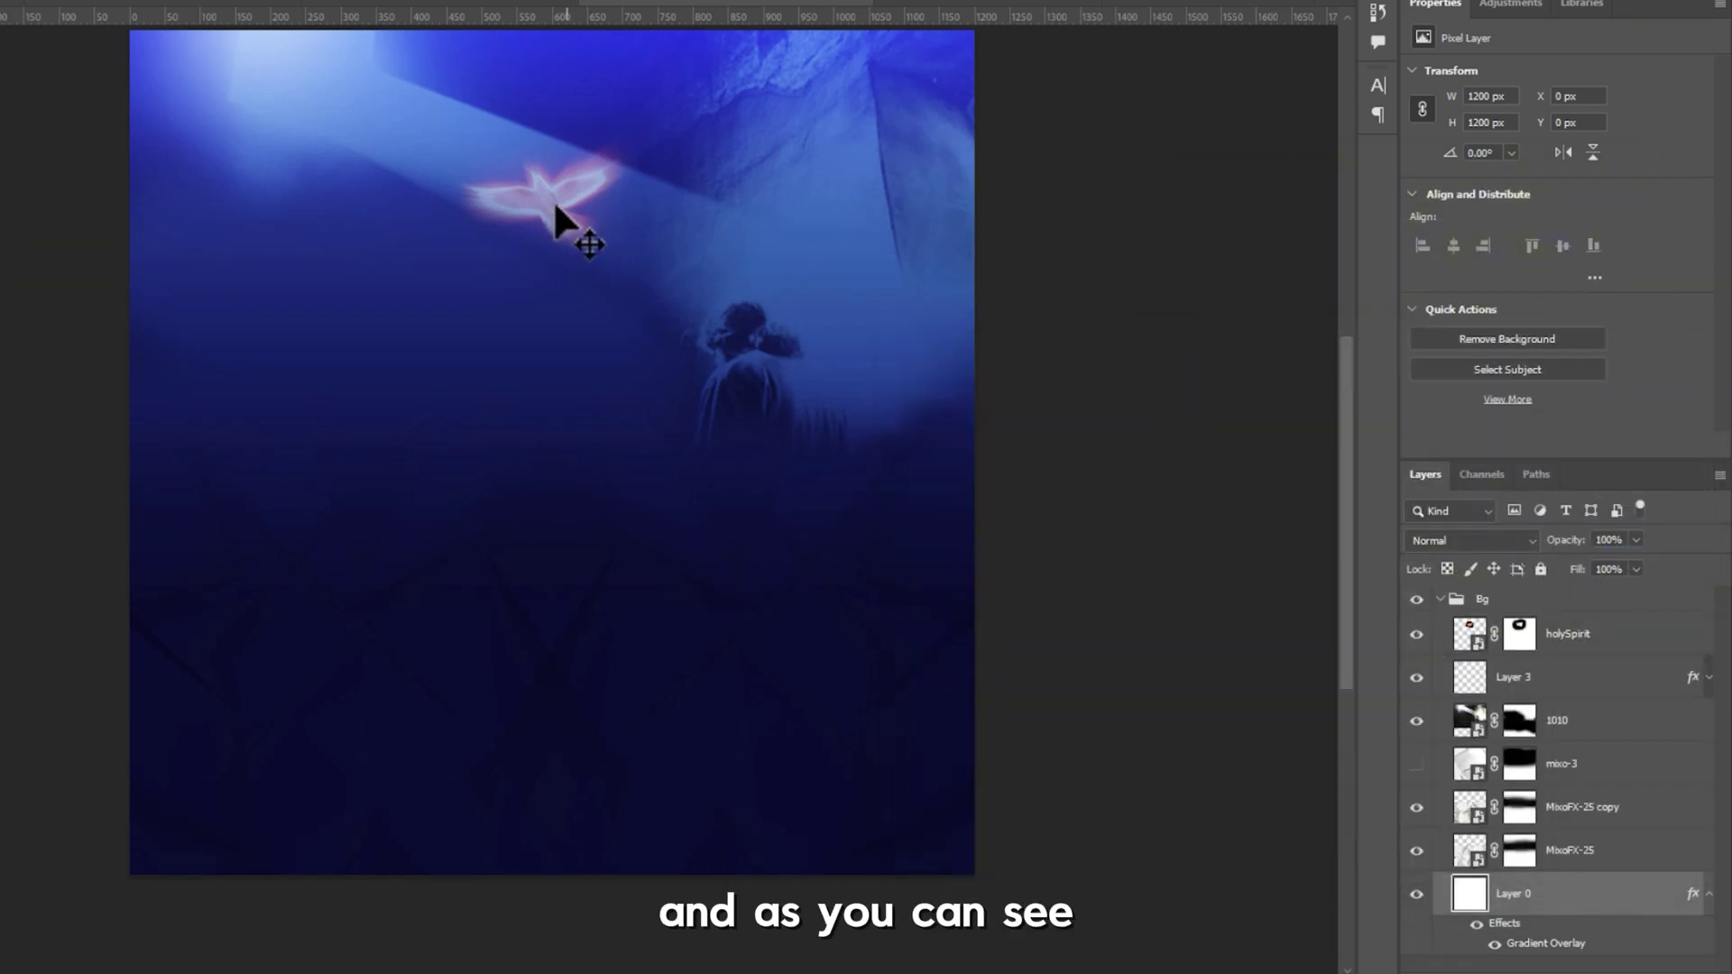
Step: Select the glowing dove's holySpirit layer, hide it and delete it from the Bg group
{"action": "scroll", "coordinate": [742, 588], "scroll_direction": "up", "scroll_amount": 1}
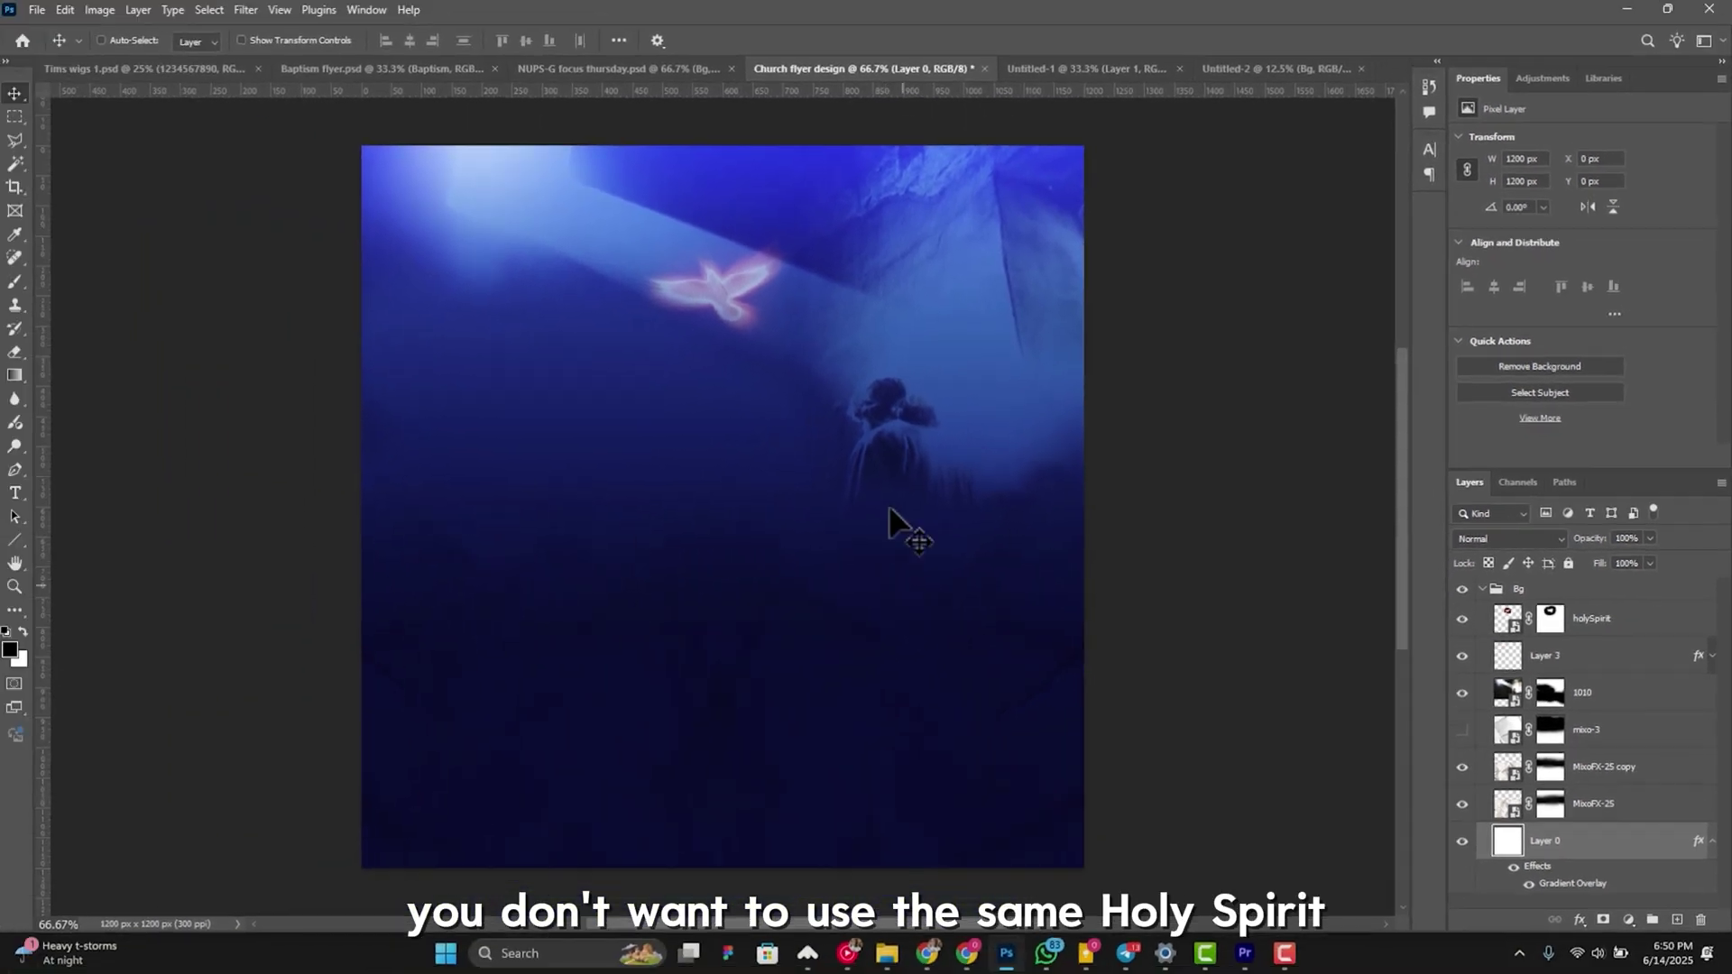
{"action": "right_click", "coordinate": [715, 295]}
{"action": "left_click", "coordinate": [757, 305]}
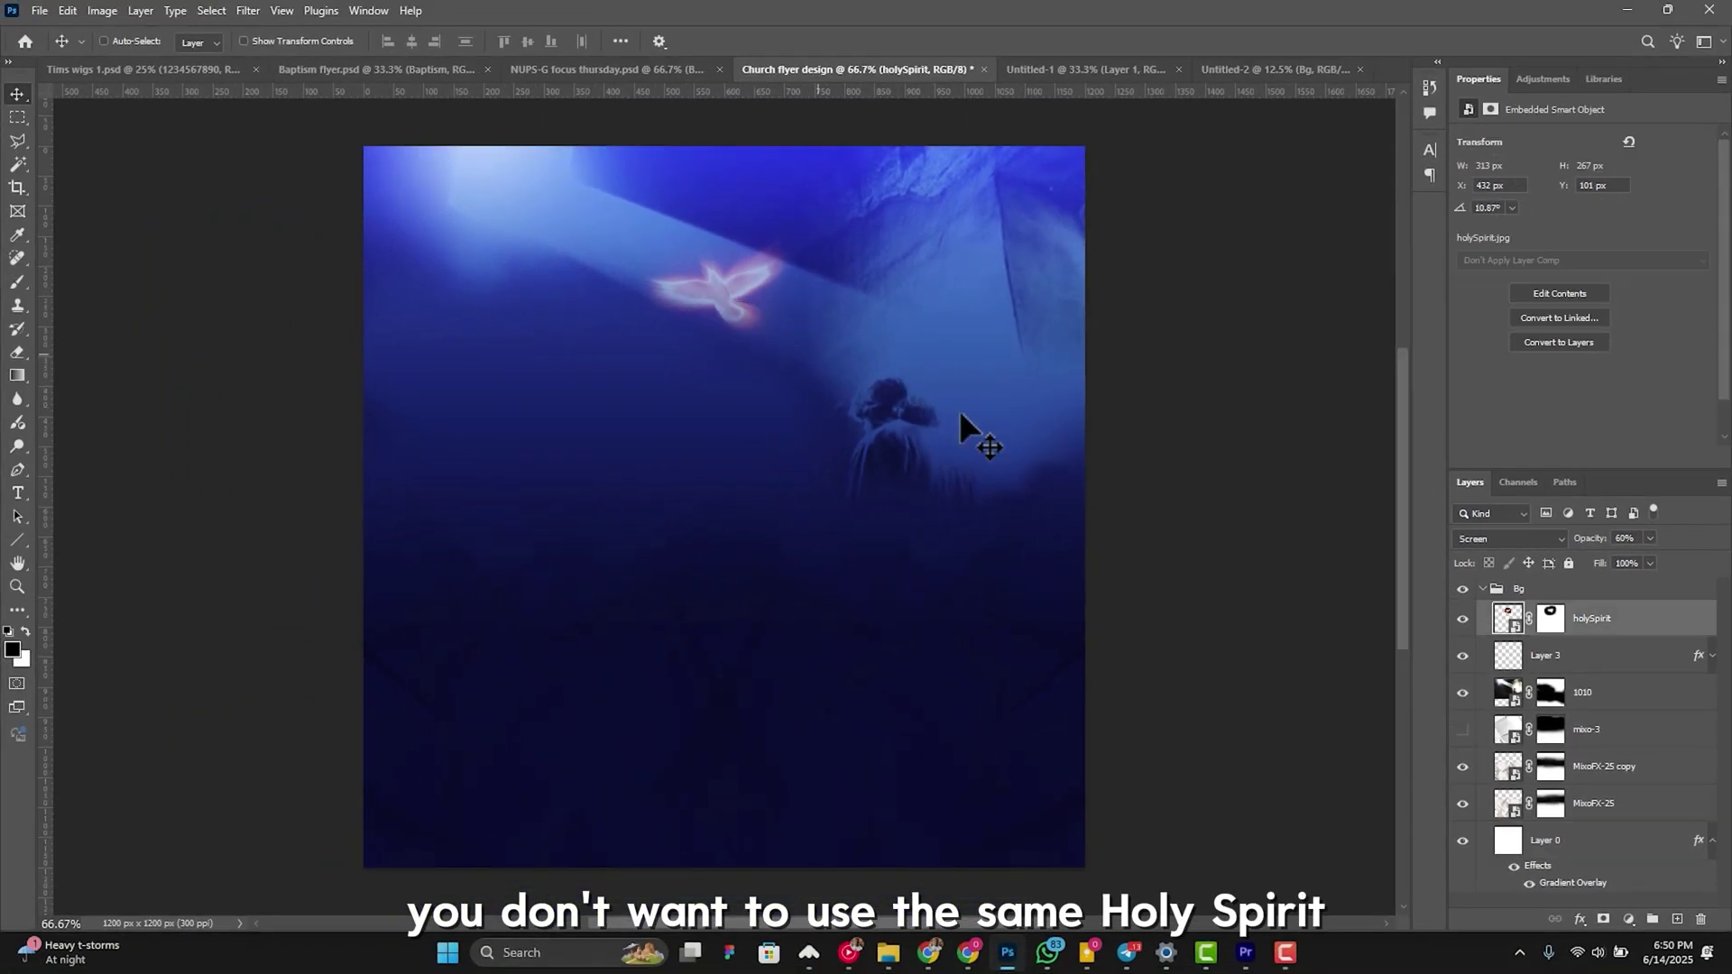
{"action": "left_click", "coordinate": [1462, 621]}
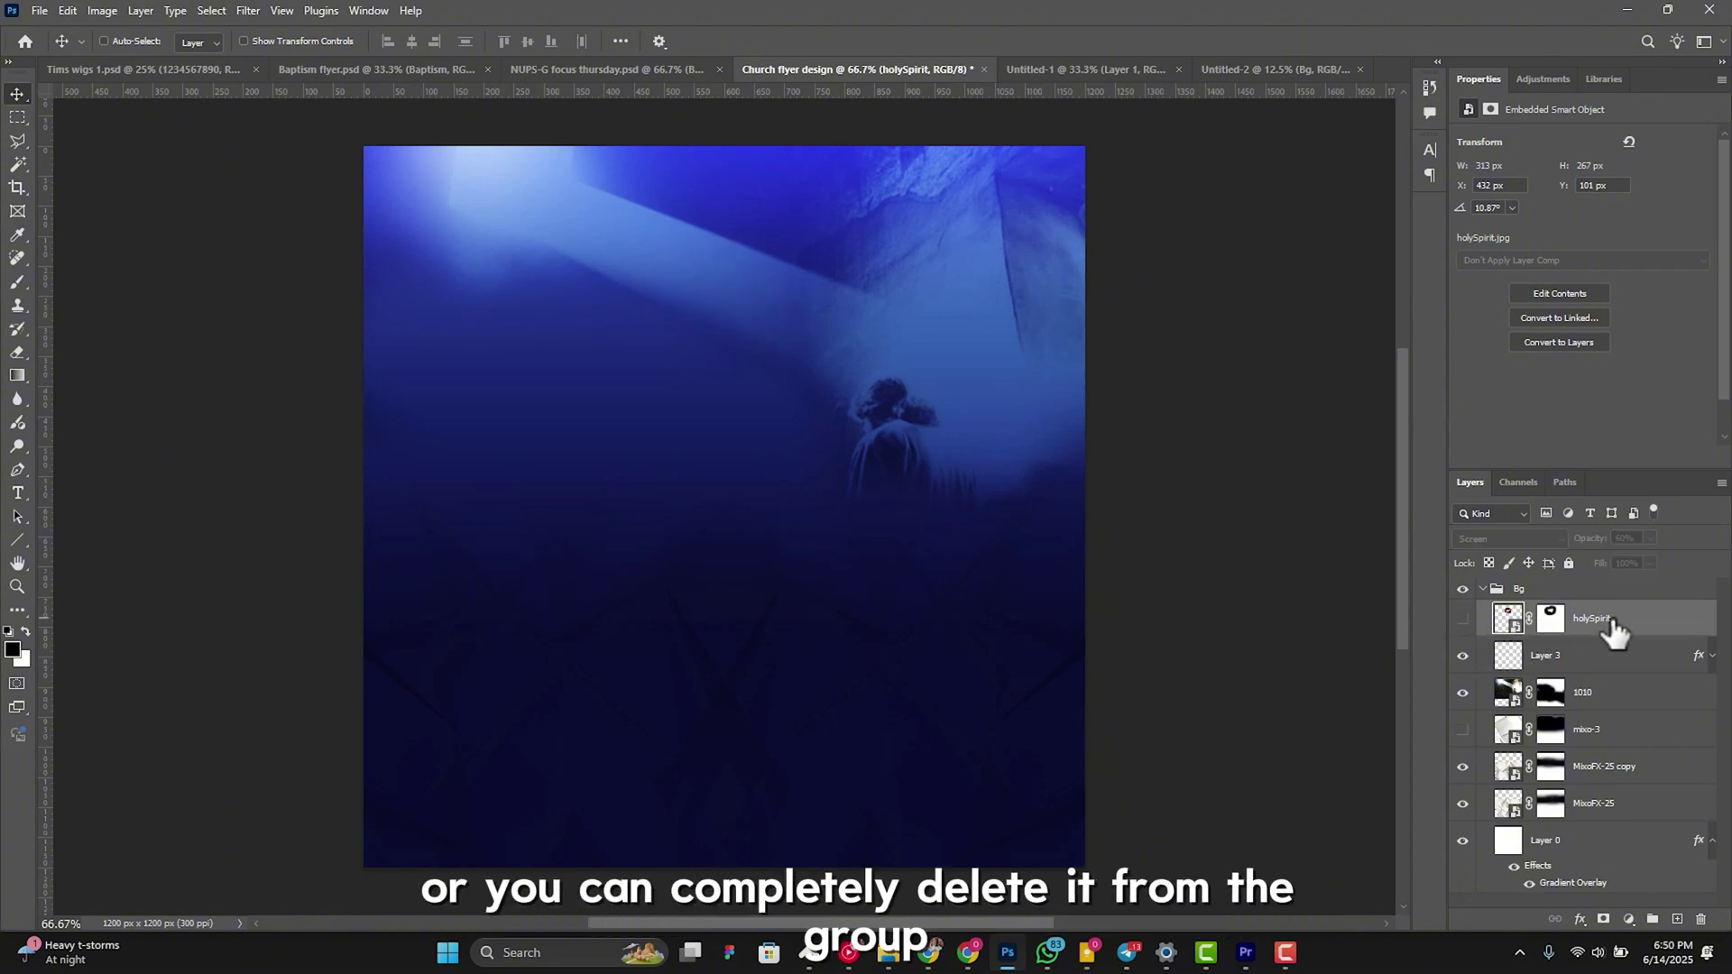
{"action": "key", "text": "Delete"}
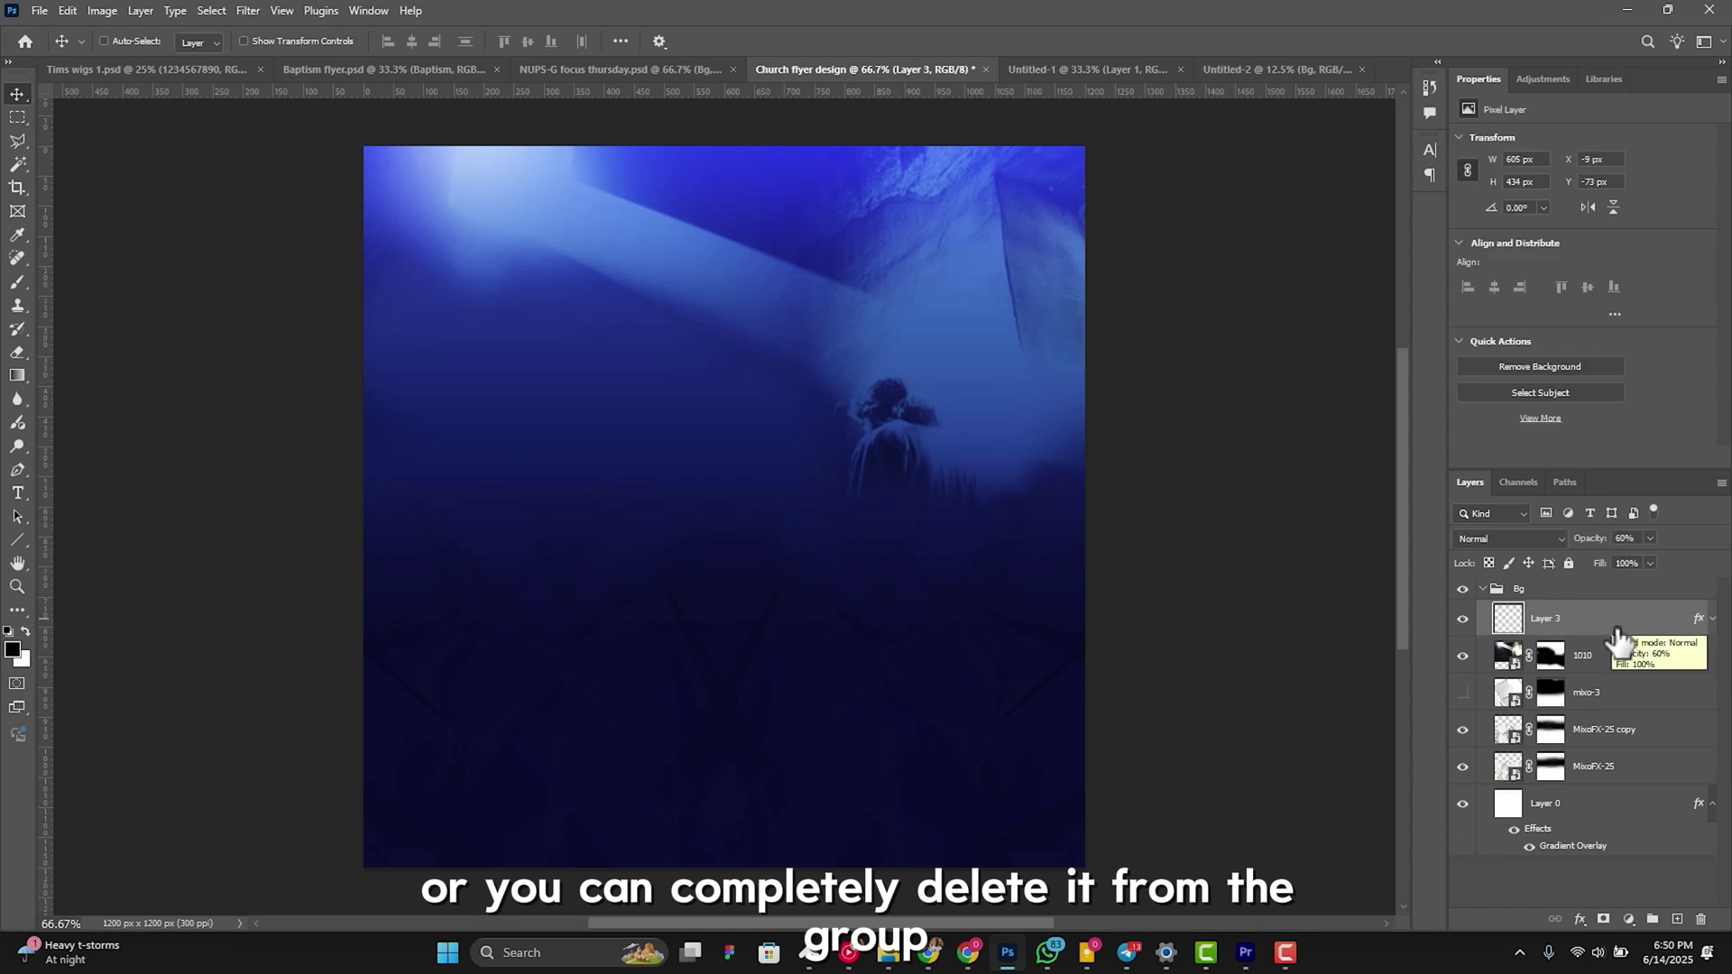
Step: Select the light effect on Layer 3, toggle its visibility to check it, and delete the layer
{"action": "right_click", "coordinate": [538, 218]}
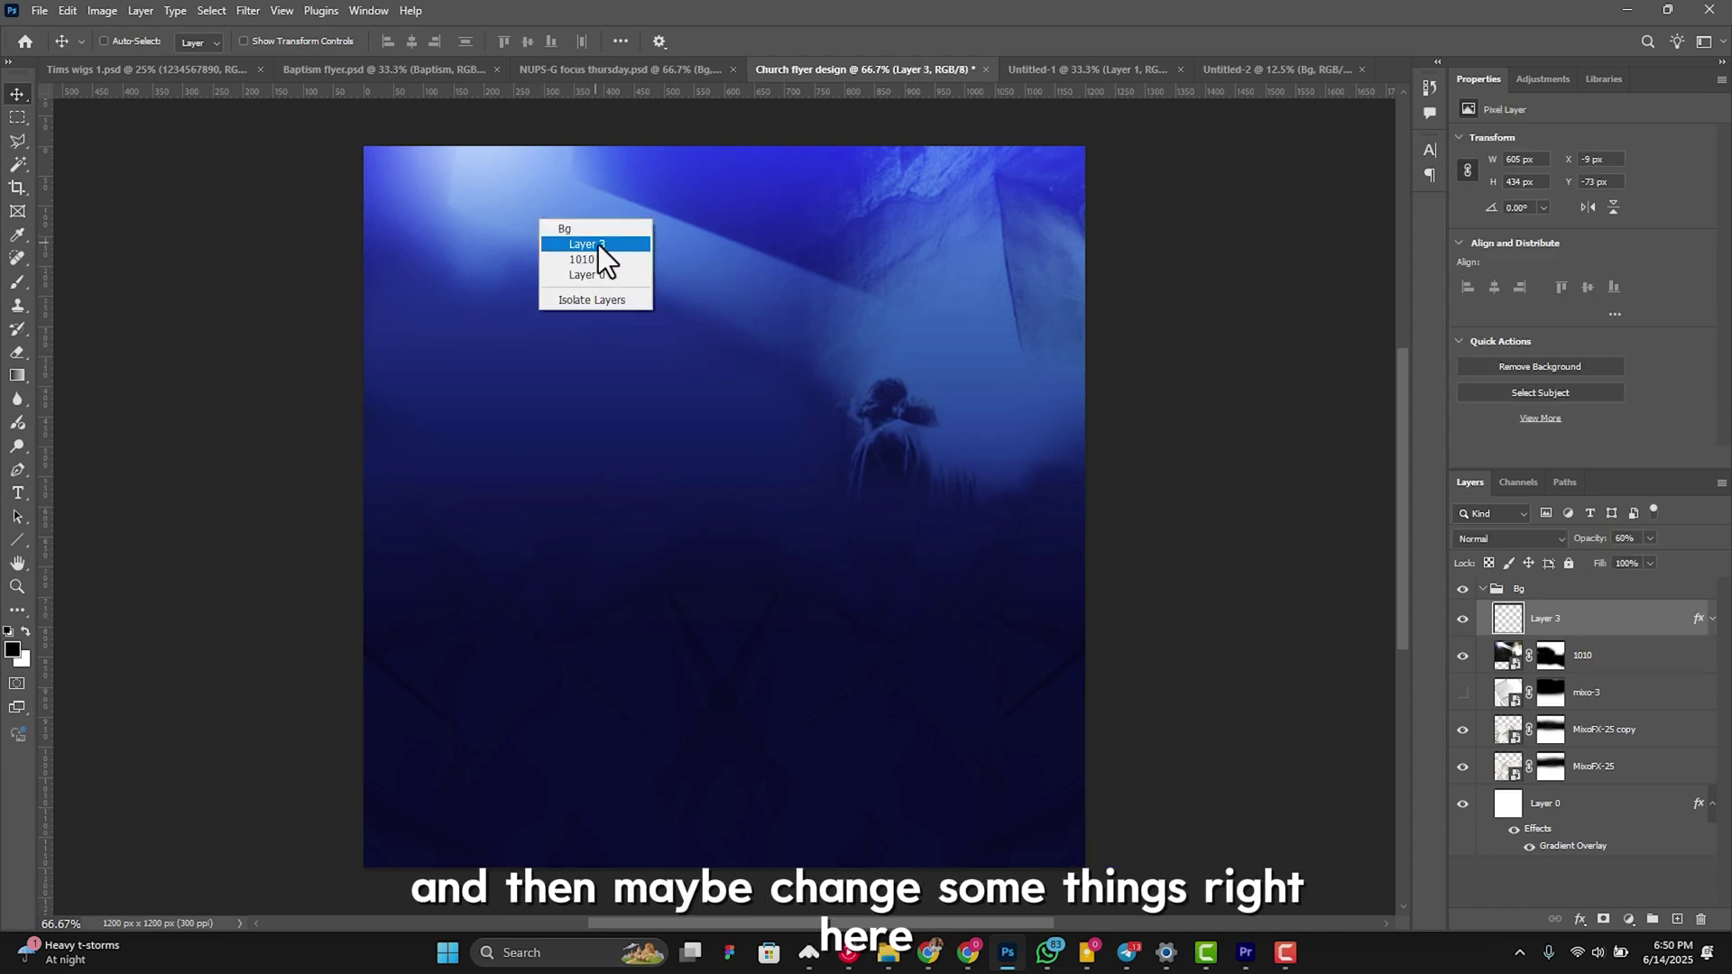
{"action": "left_click", "coordinate": [598, 246]}
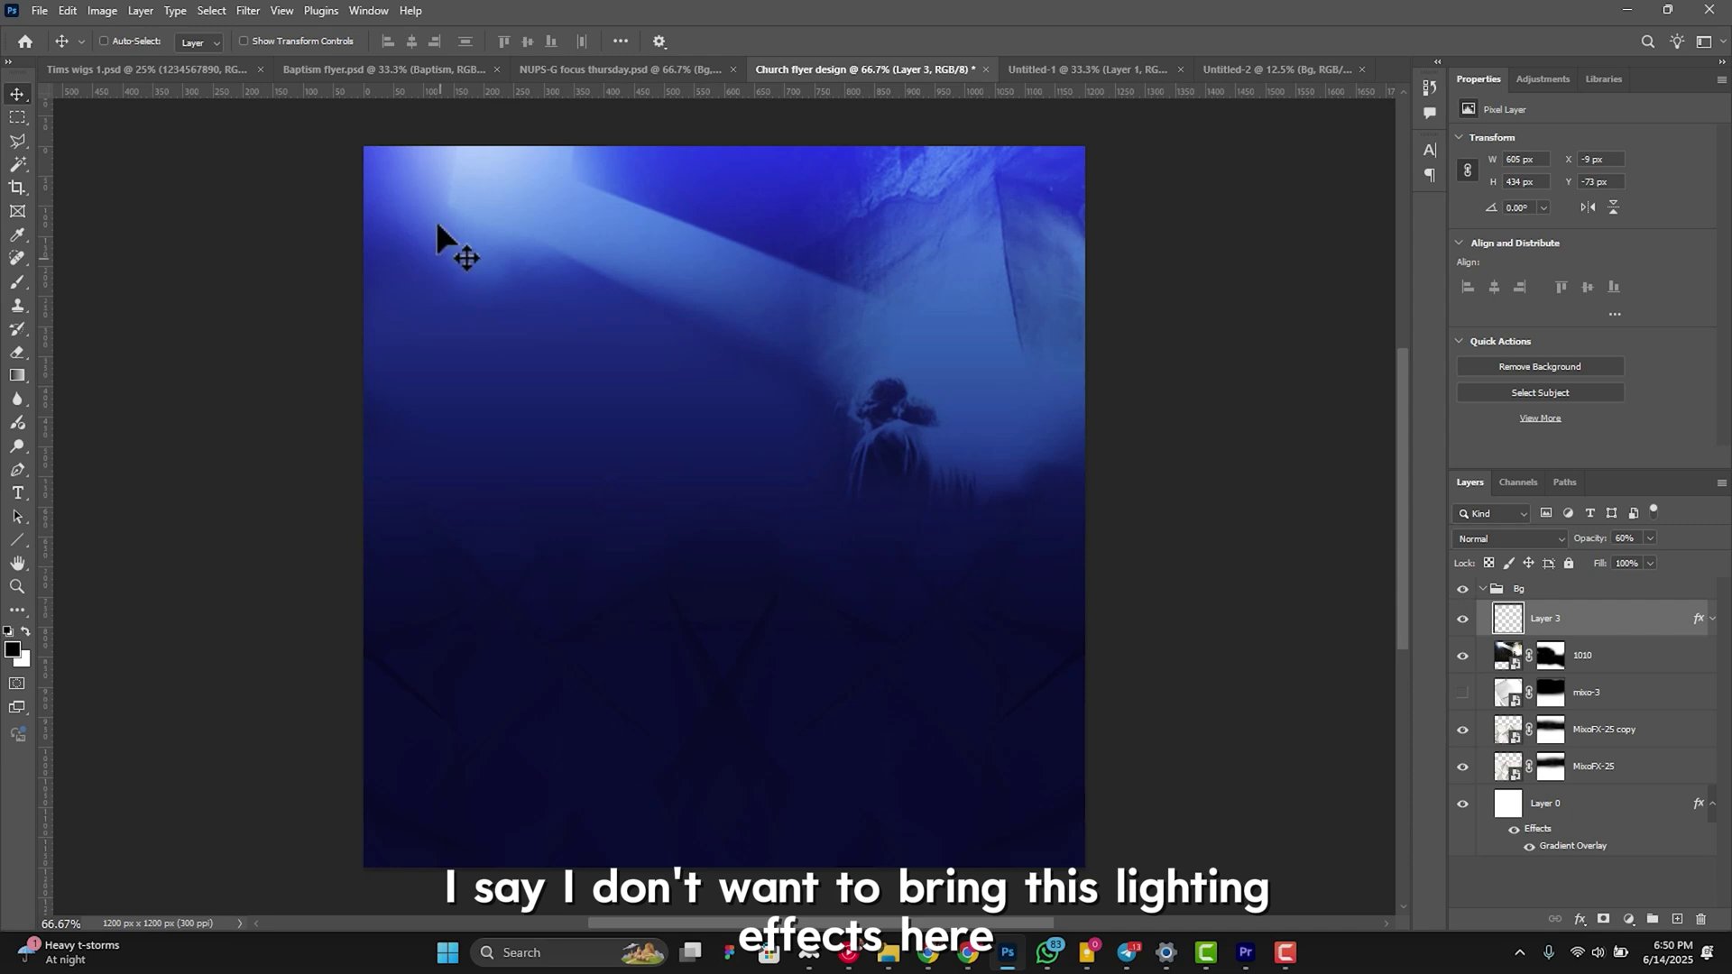
{"action": "right_click", "coordinate": [472, 185]}
{"action": "left_click", "coordinate": [505, 209]}
{"action": "left_click", "coordinate": [1462, 620]}
{"action": "left_click", "coordinate": [1462, 621]}
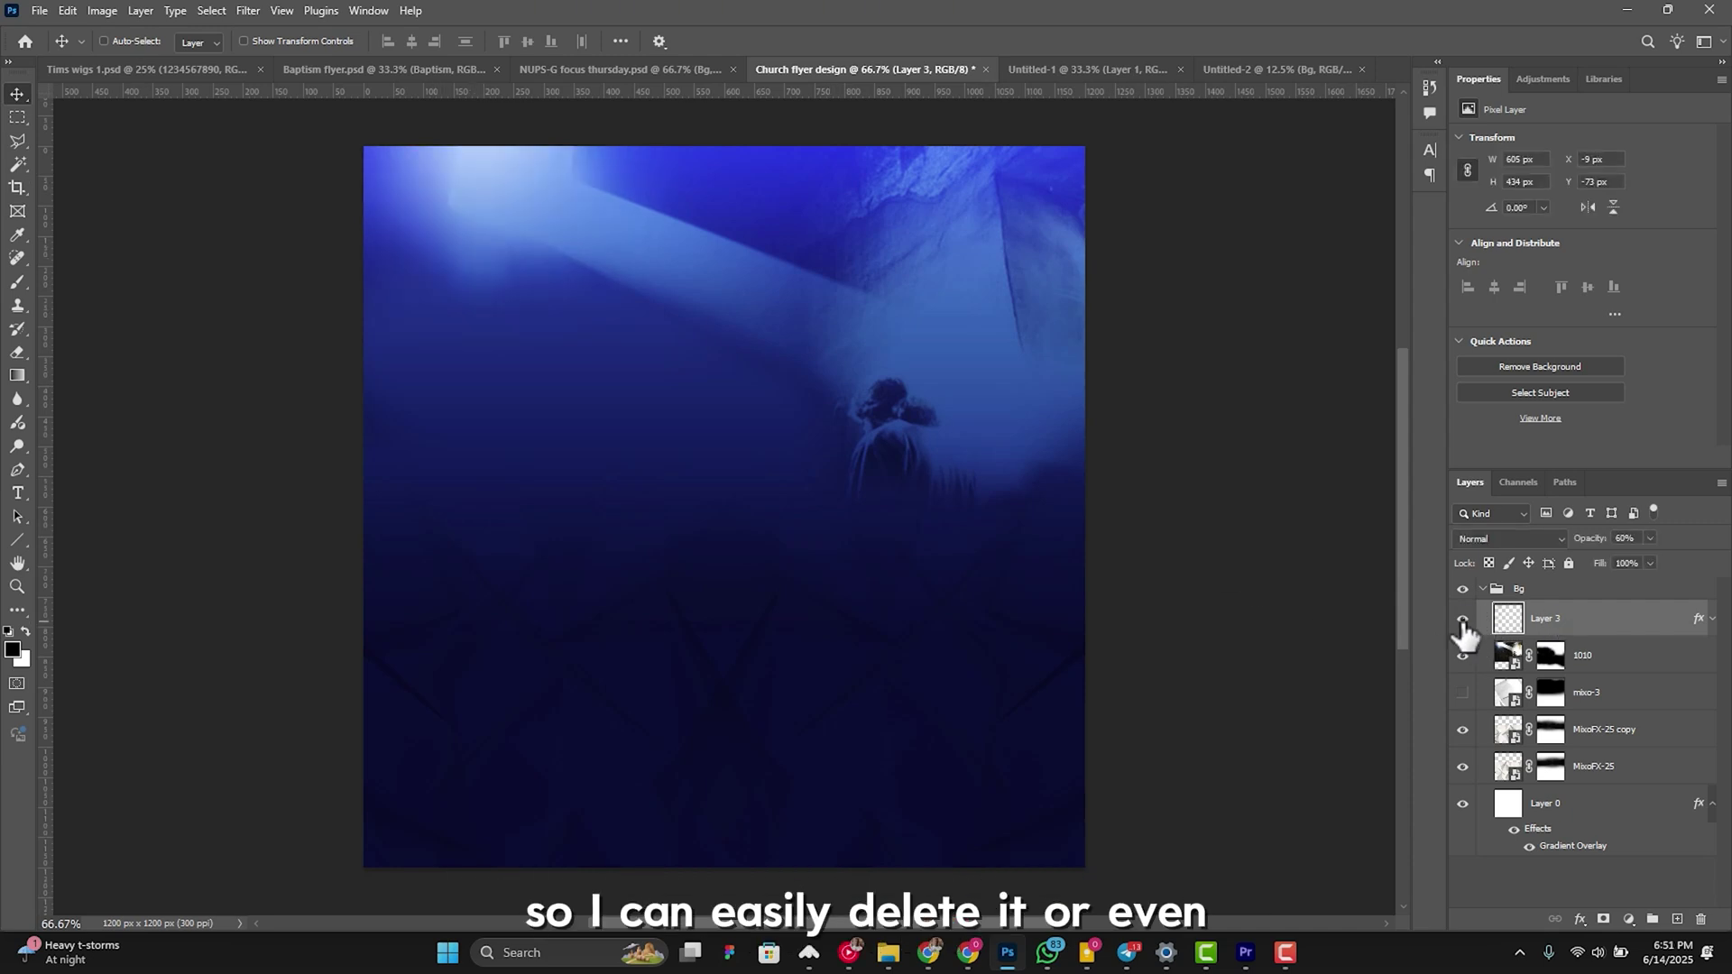
{"action": "key", "text": "Delete"}
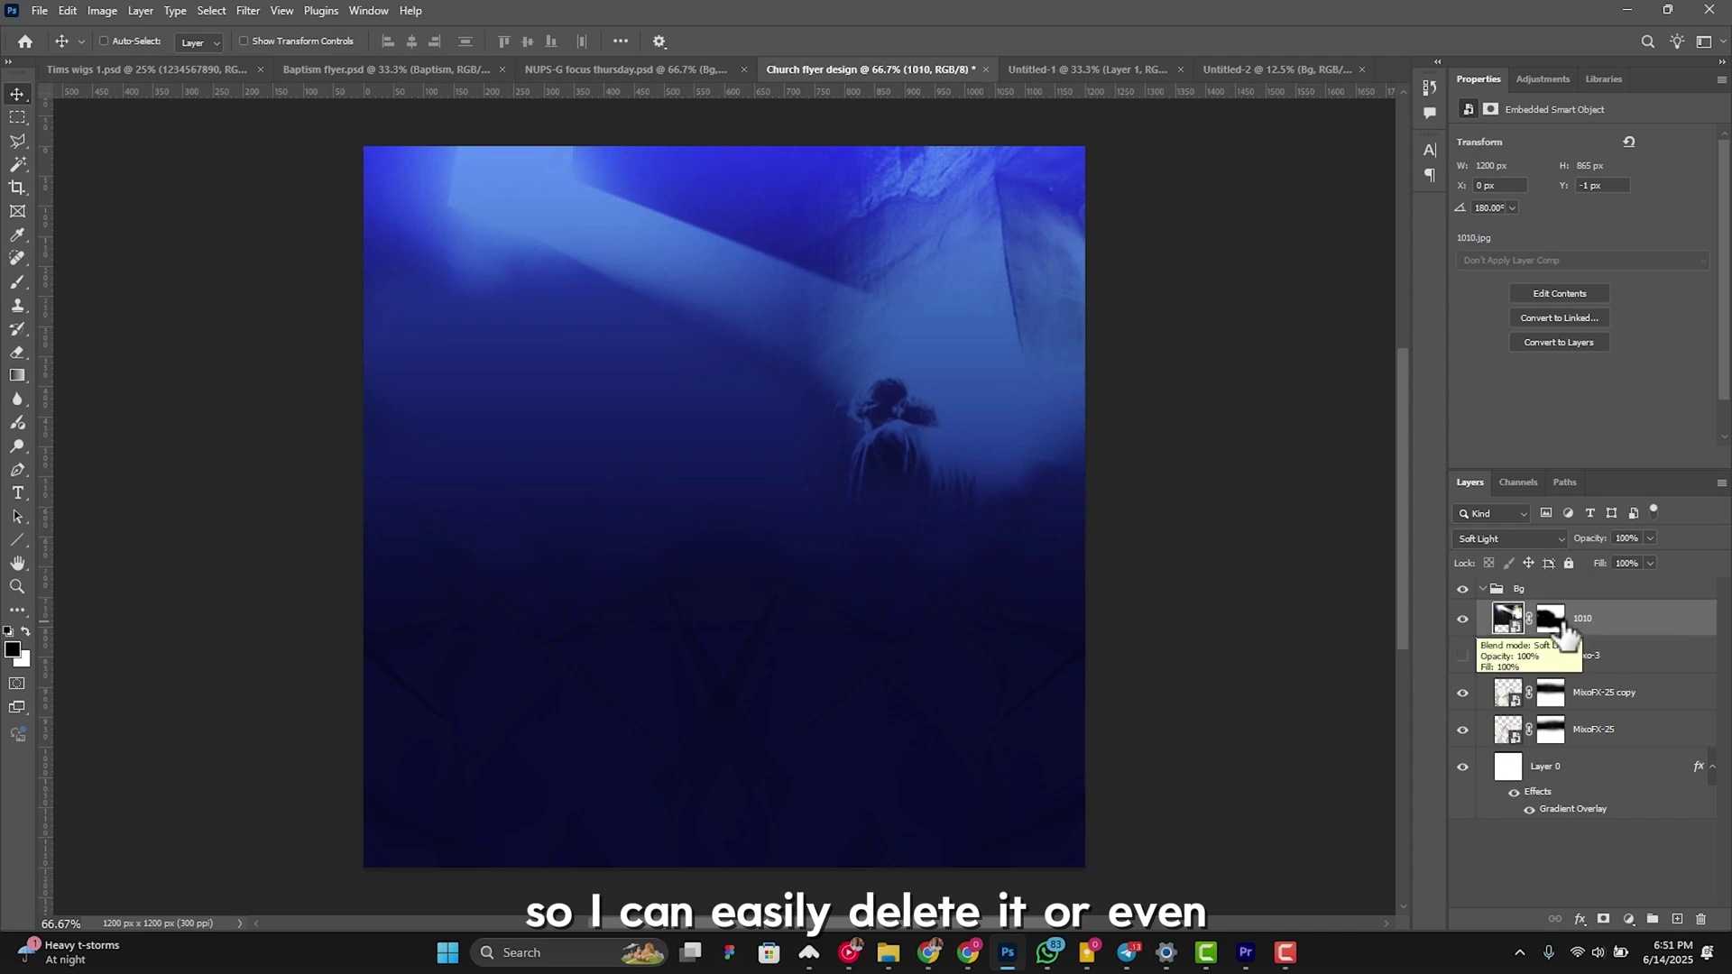
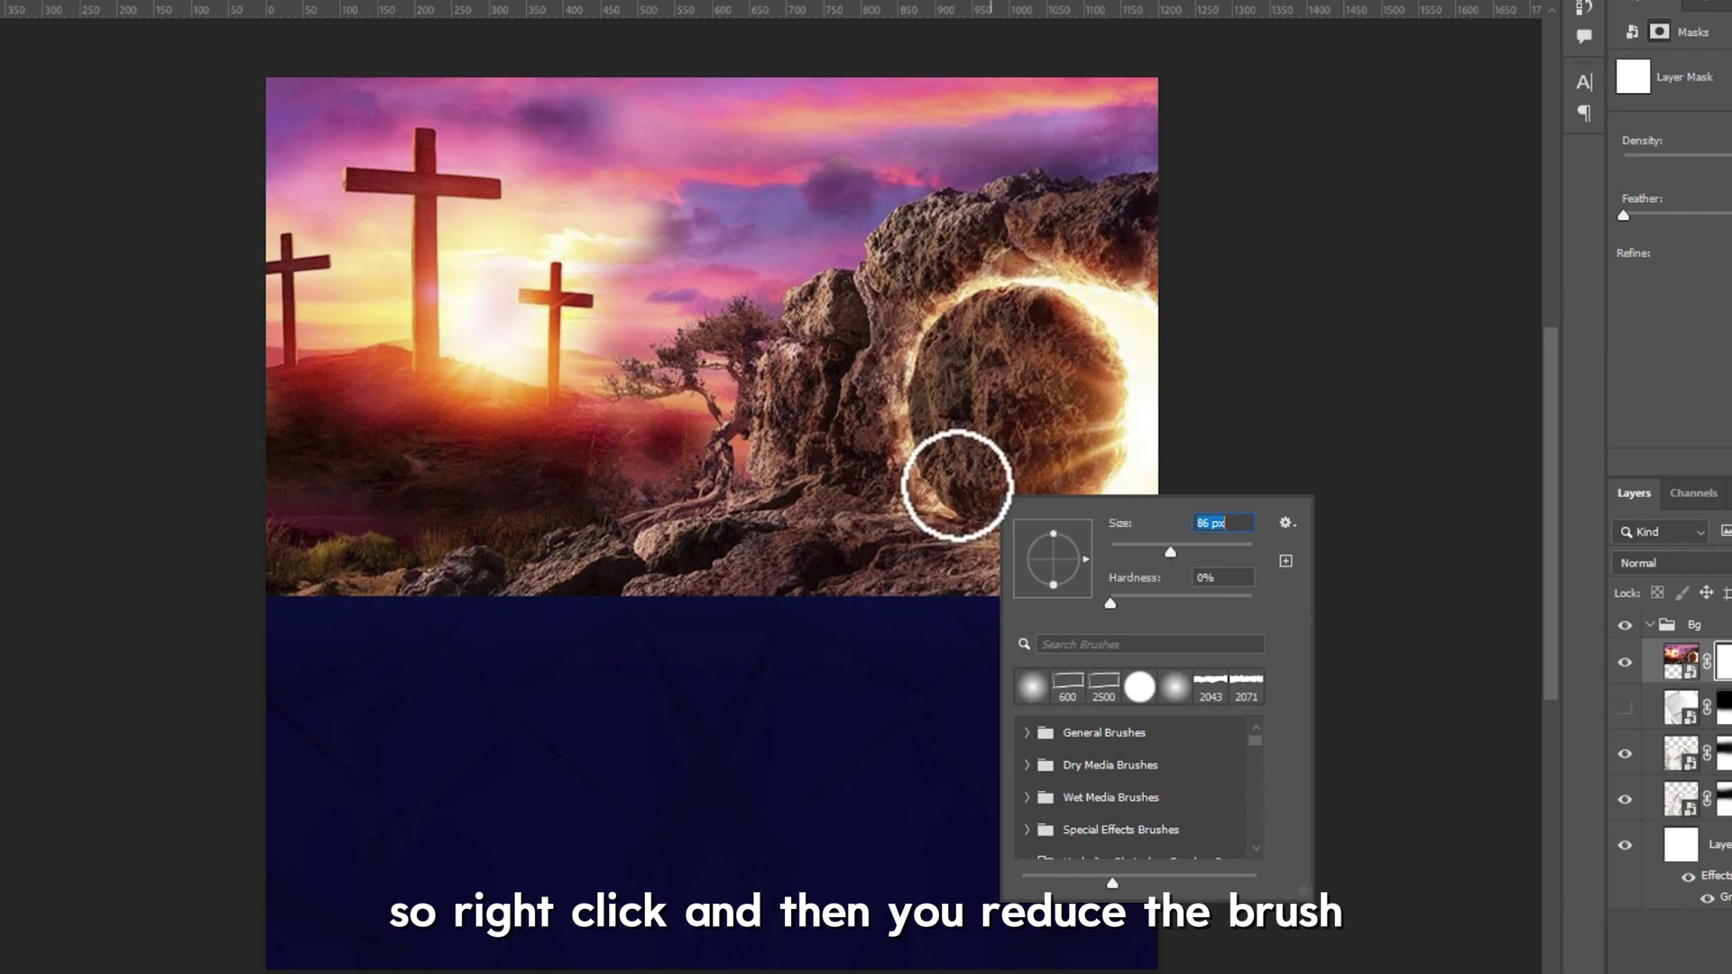
Step: Enlarge the brush to 500 px for painting on the download (3) layer's mask
{"action": "key", "text": "Escape"}
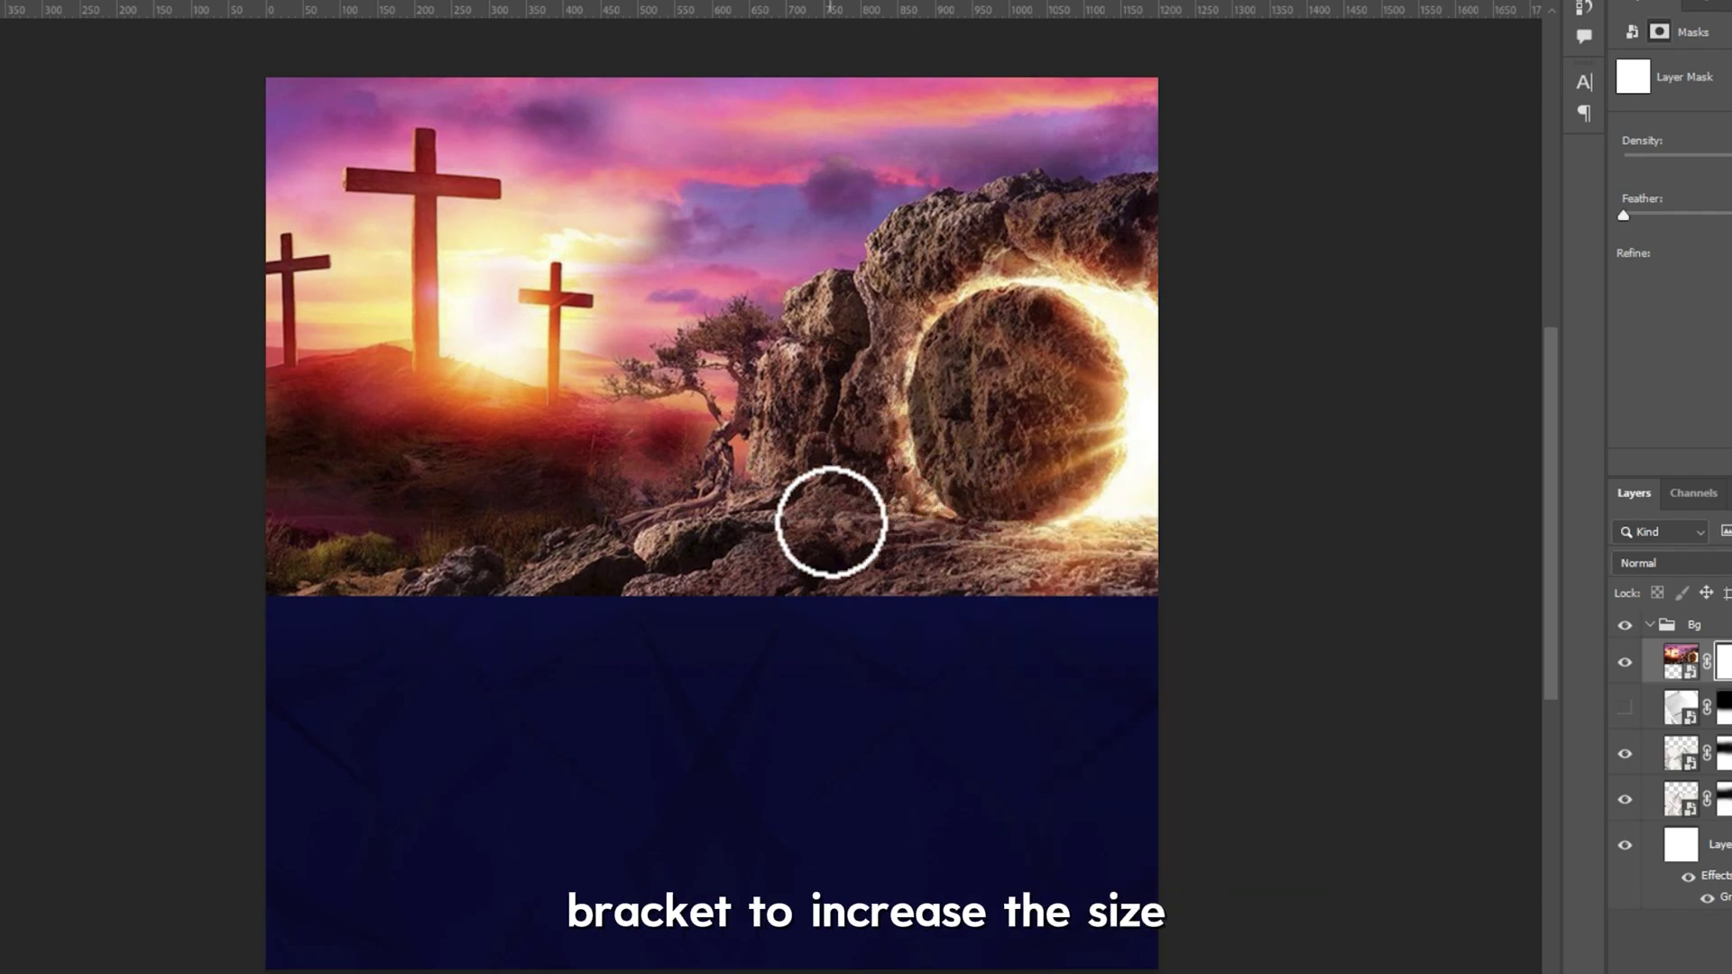
{"action": "key", "text": "bracketright"}
{"action": "key", "text": "bracketright"}
{"action": "key", "text": "bracketright"}
{"action": "key", "text": "bracketright"}
{"action": "key", "text": "bracketright"}
{"action": "key", "text": "bracketright"}
{"action": "key", "text": "bracketright"}
{"action": "key", "text": "bracketright"}
{"action": "key", "text": "bracketright"}
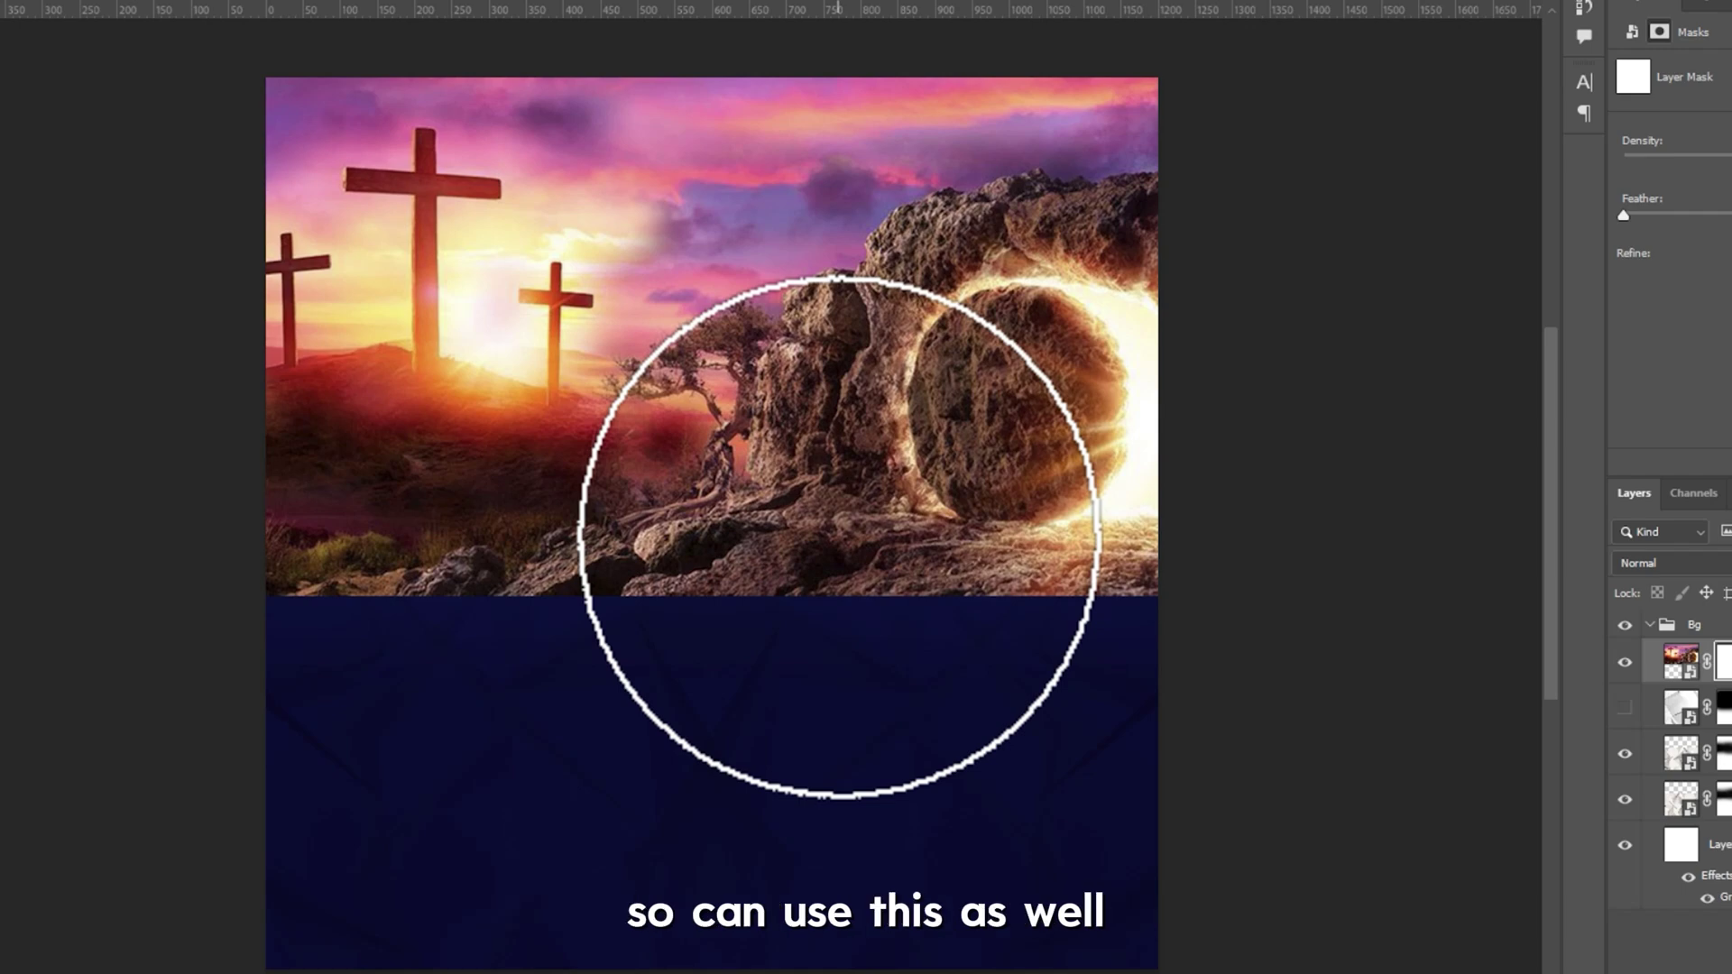
Step: Keep the soft round brush at 0% hardness and mask the crosses image's lower edge with a straight horizontal stroke
{"action": "right_click", "coordinate": [850, 523]}
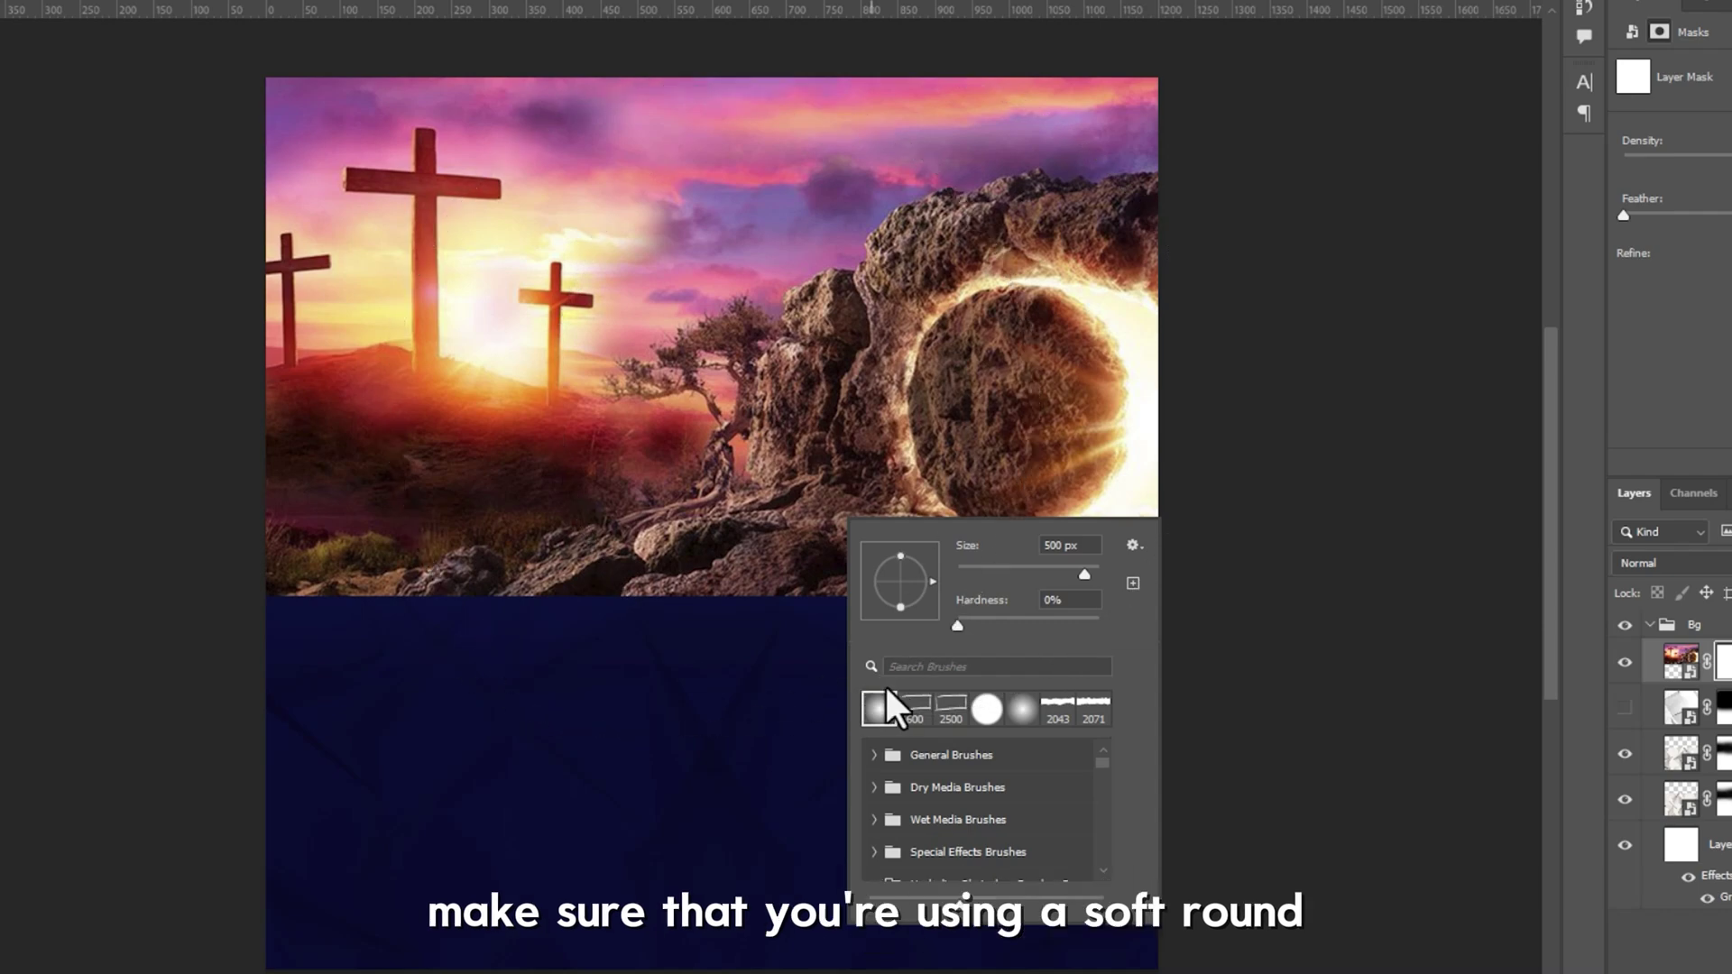
{"action": "left_click_drag", "start_coordinate": [947, 629], "coordinate": [955, 623]}
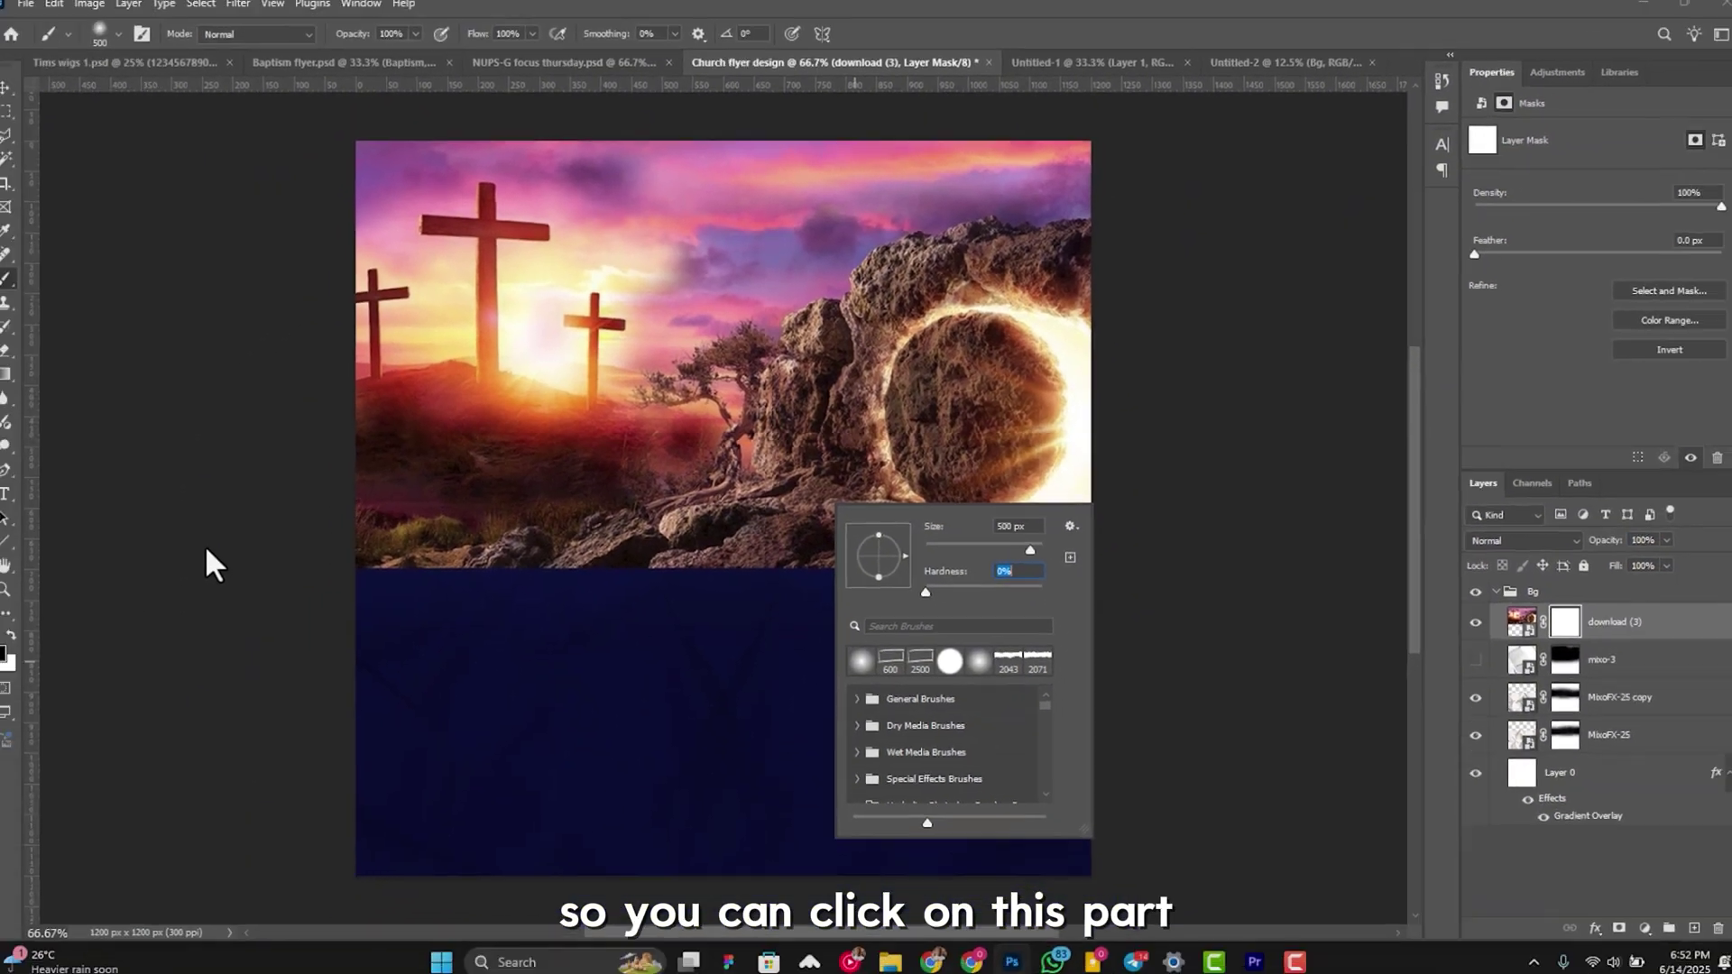
{"action": "left_click", "coordinate": [207, 552]}
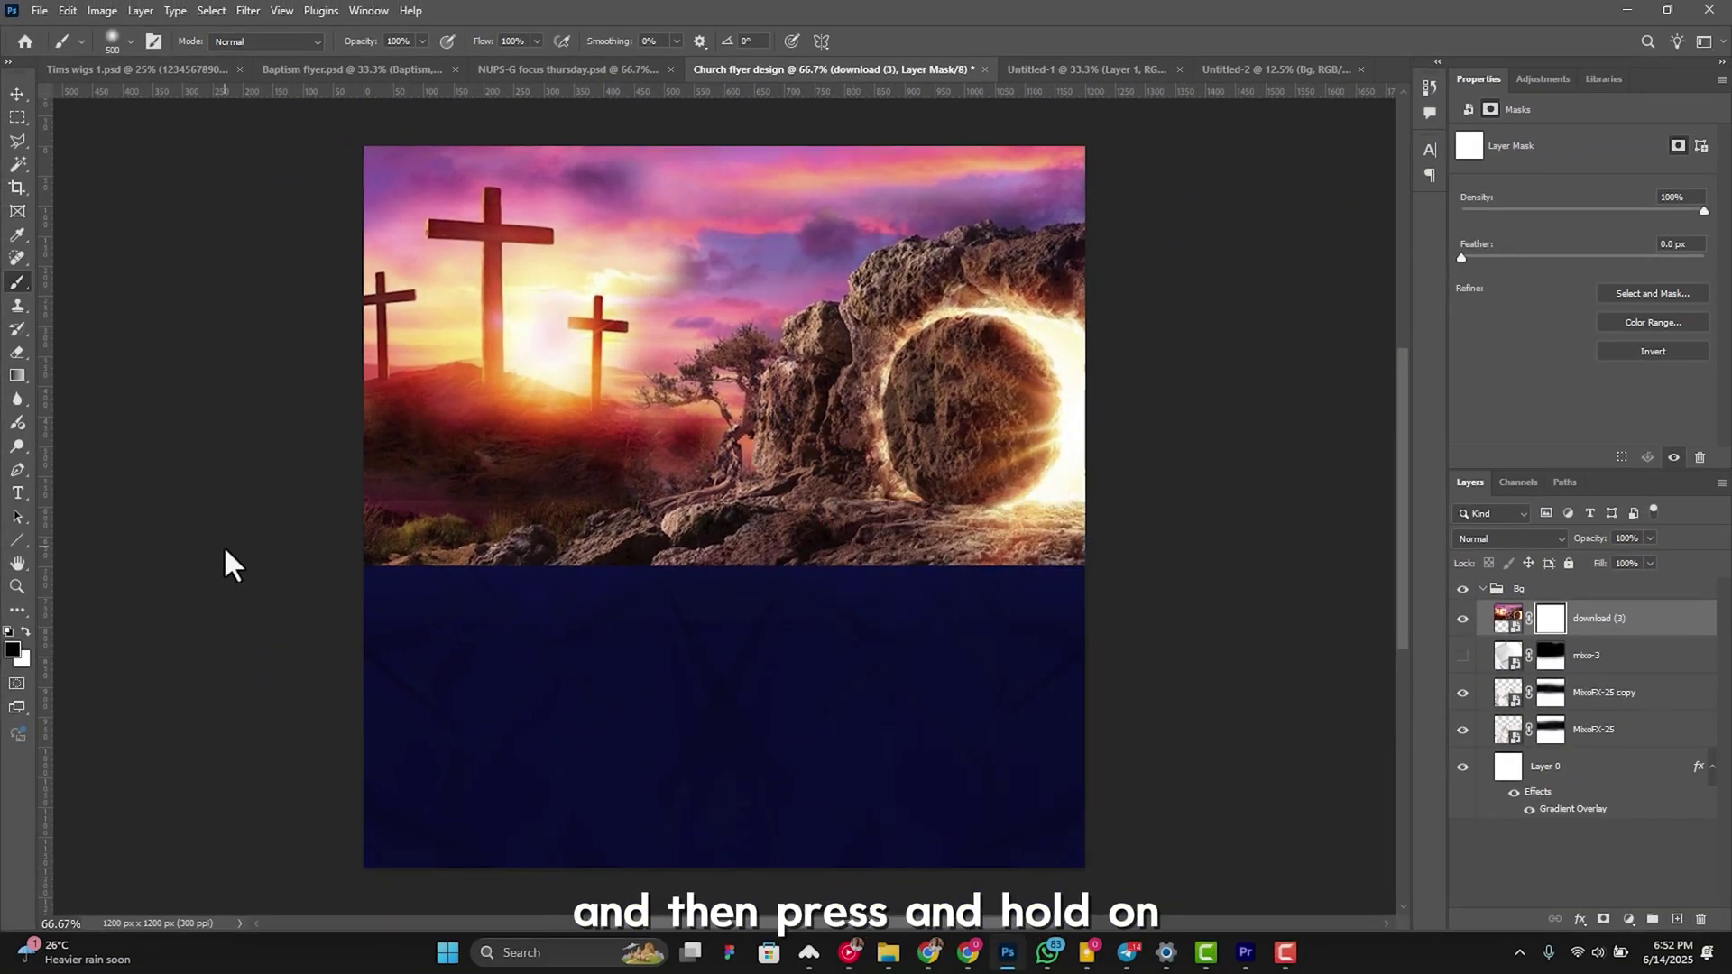
{"action": "left_click", "coordinate": [1240, 578], "text": "shift"}
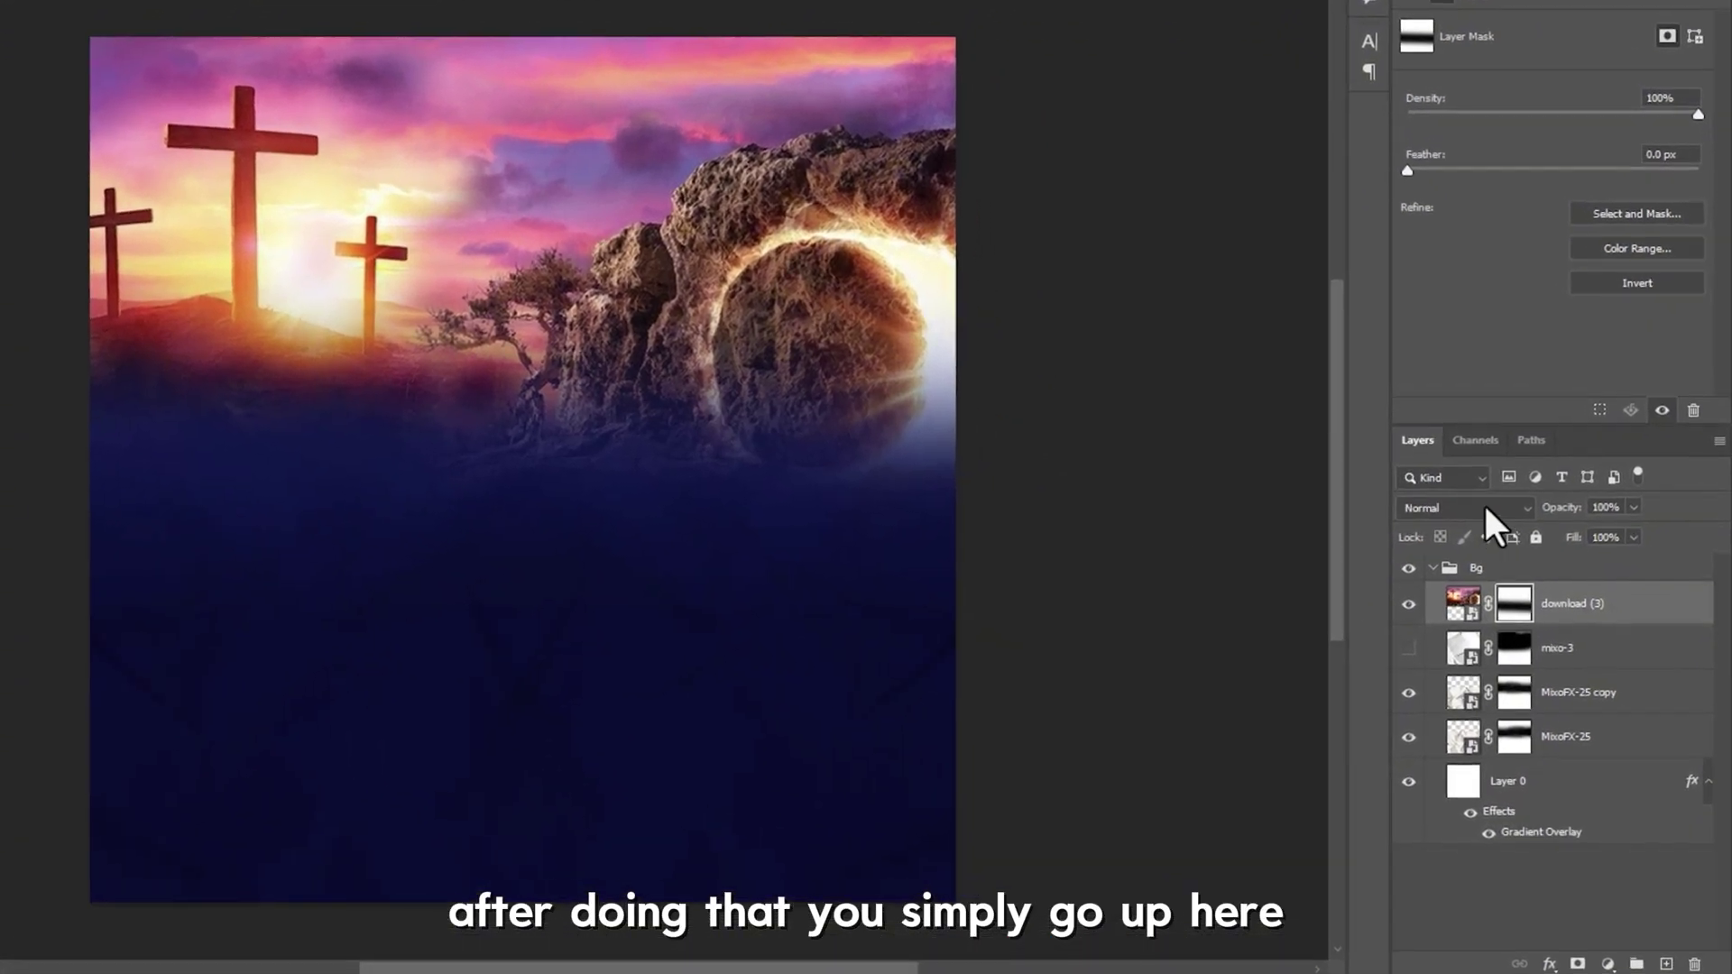
Step: Set the download (3) layer's blend mode to Soft Light and lower its opacity to 29%
{"action": "left_click", "coordinate": [1524, 541]}
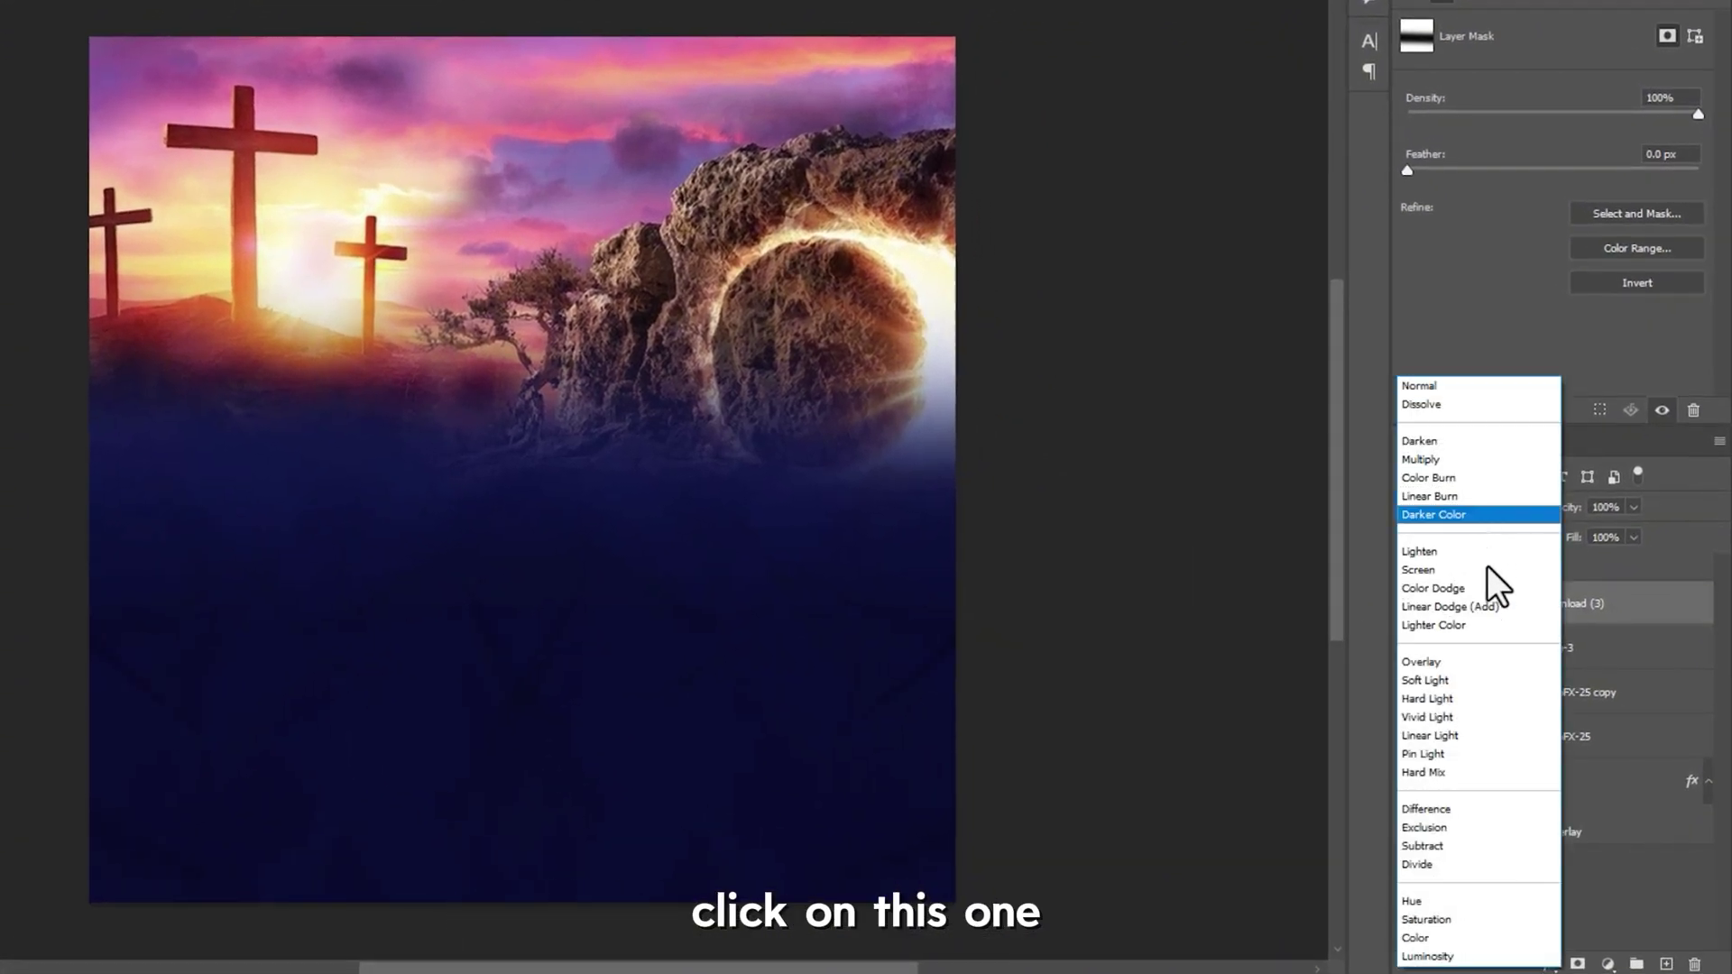
{"action": "left_click", "coordinate": [1507, 697]}
{"action": "left_click", "coordinate": [1462, 602]}
{"action": "left_click", "coordinate": [1634, 507]}
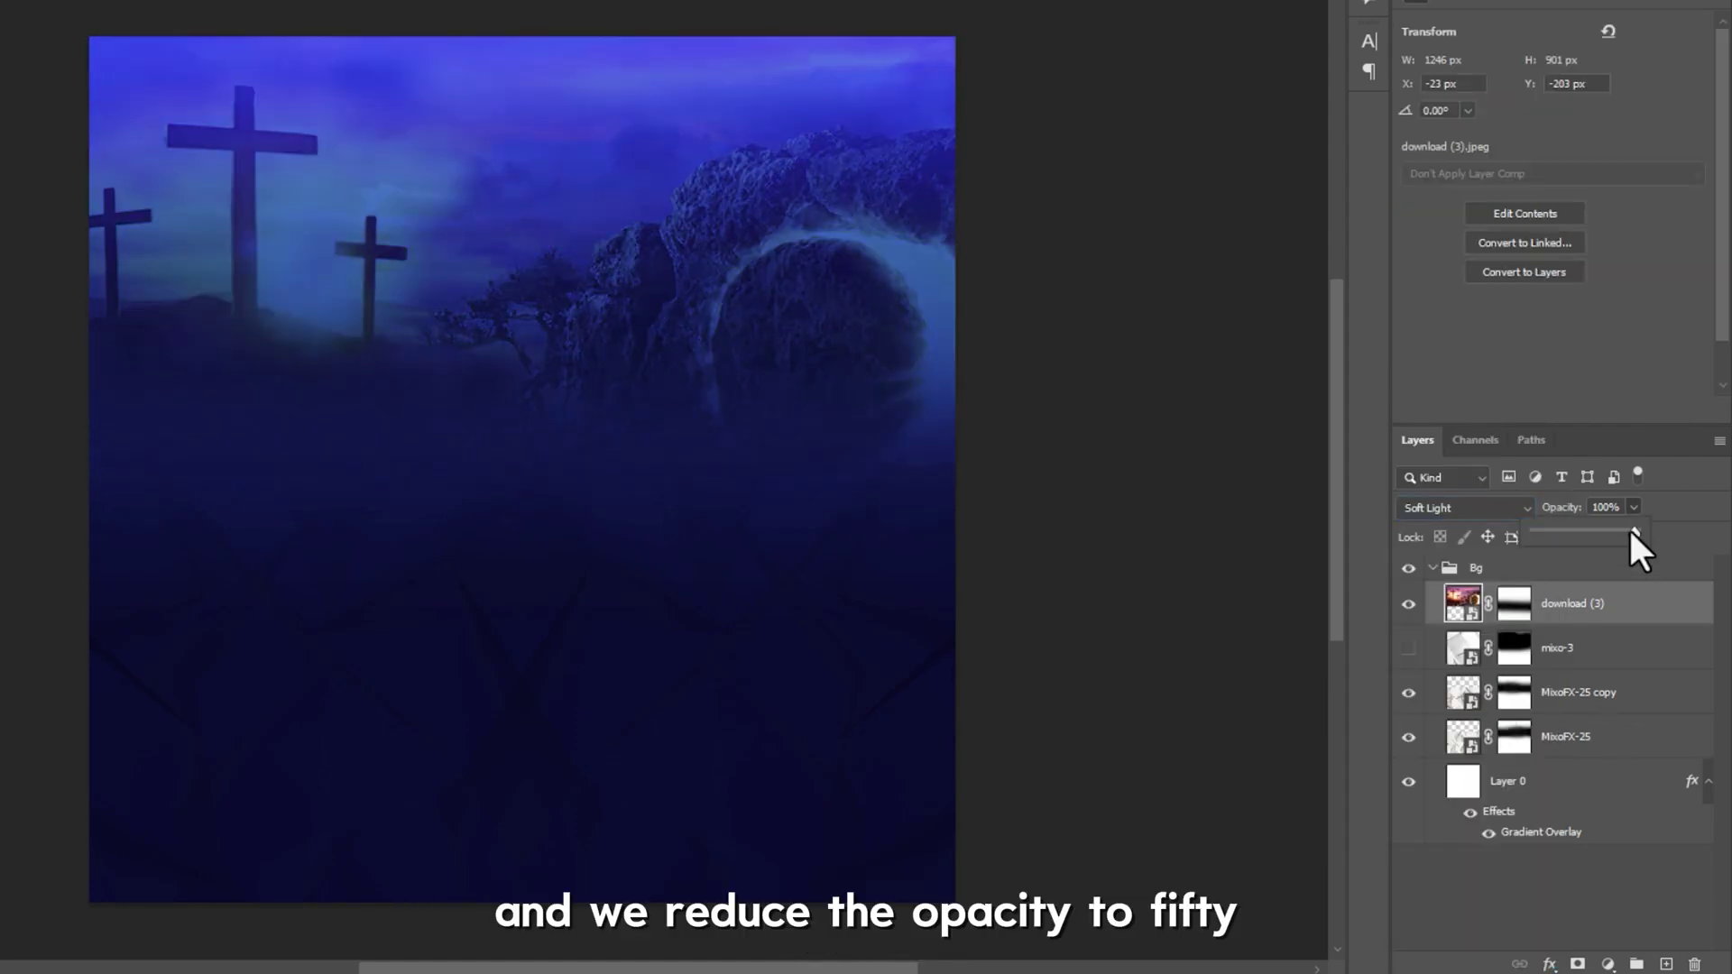
{"action": "left_click_drag", "start_coordinate": [1587, 529], "coordinate": [1570, 530]}
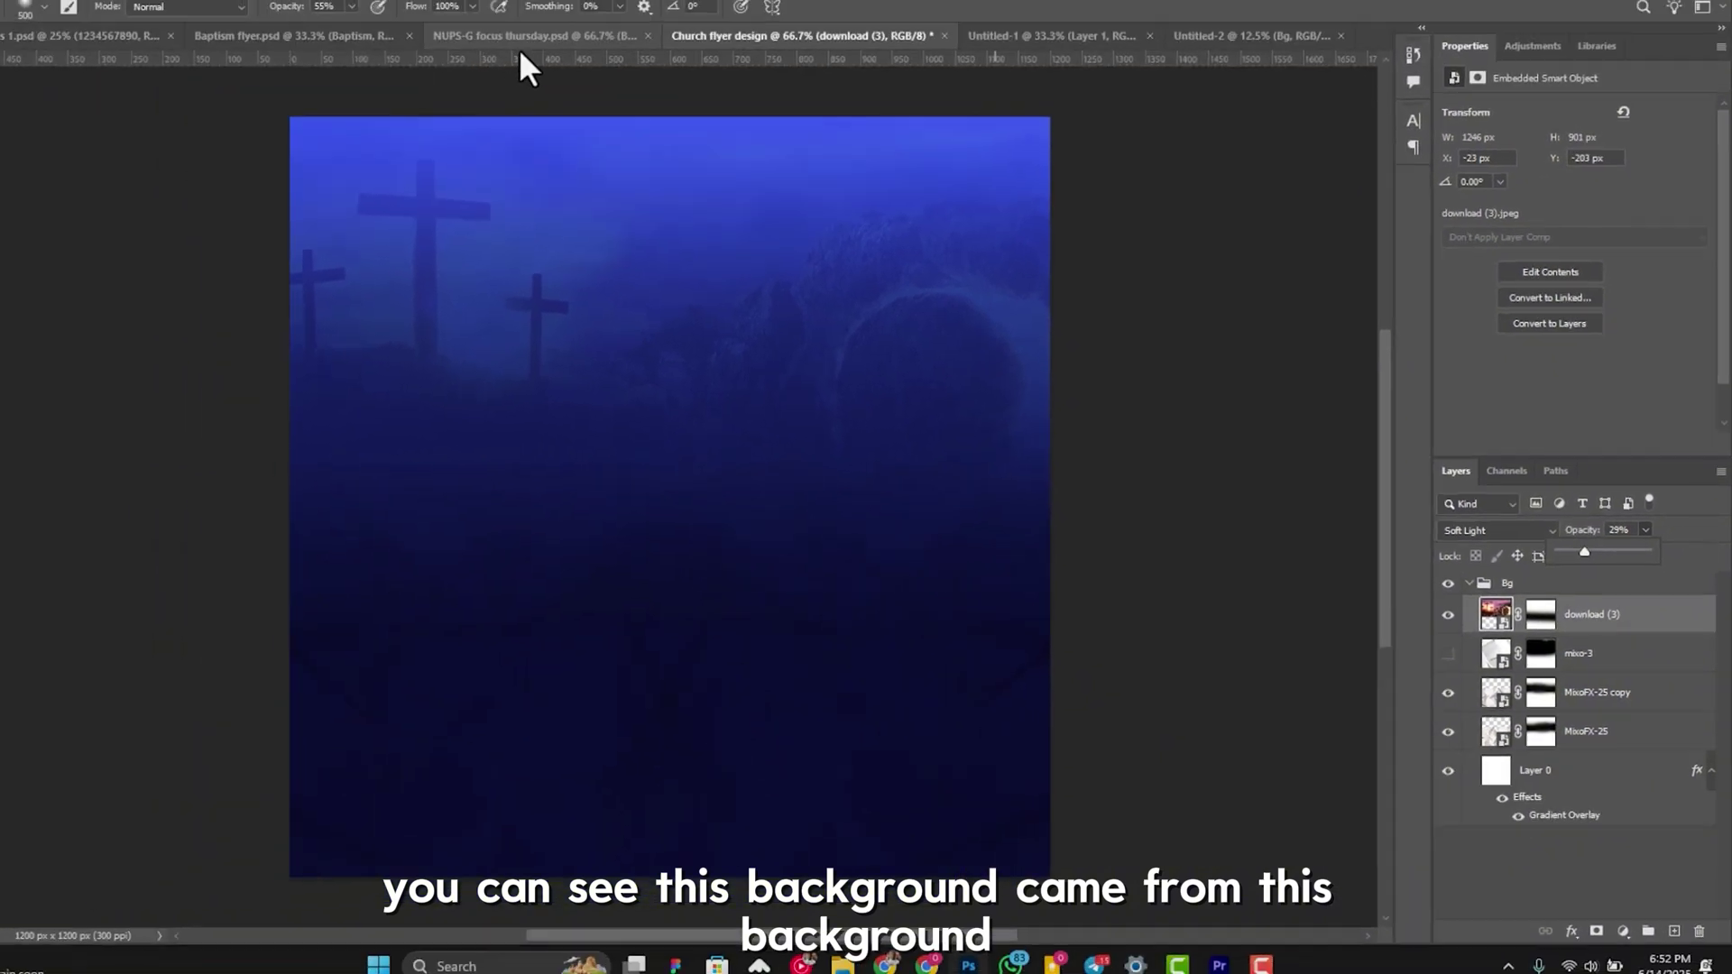
Step: View the original NUPS-G focus thursday design for comparison and return to the Church flyer design document
{"action": "left_click", "coordinate": [599, 72]}
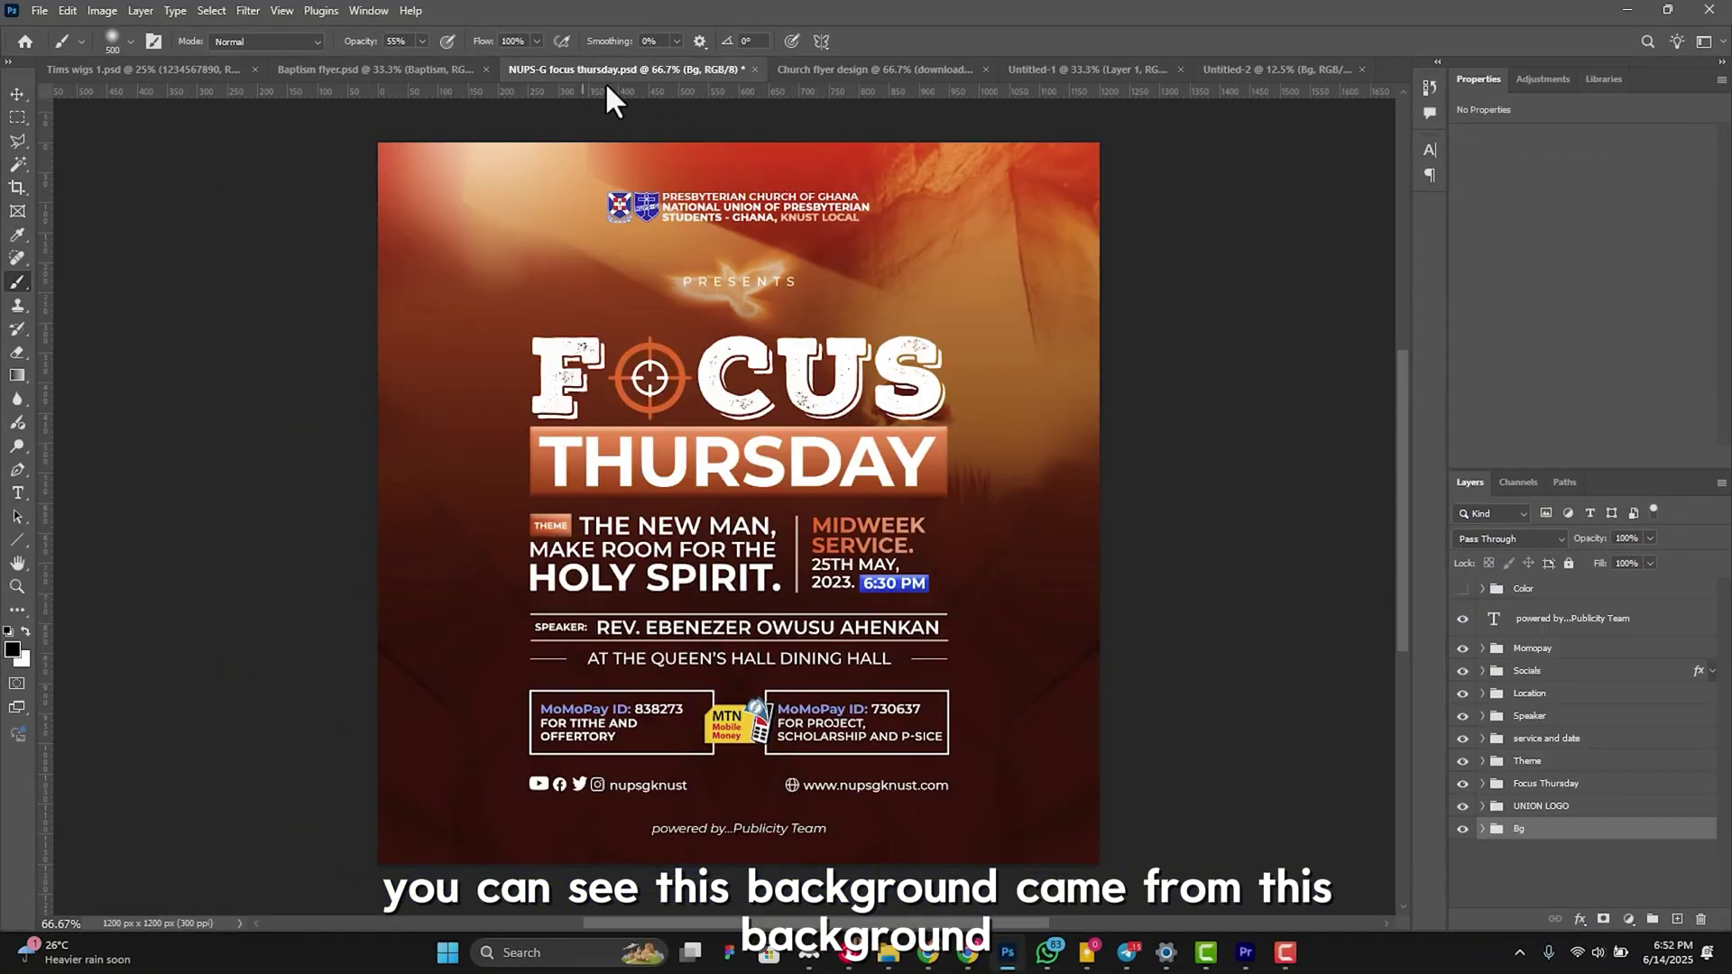
{"action": "left_click", "coordinate": [869, 67]}
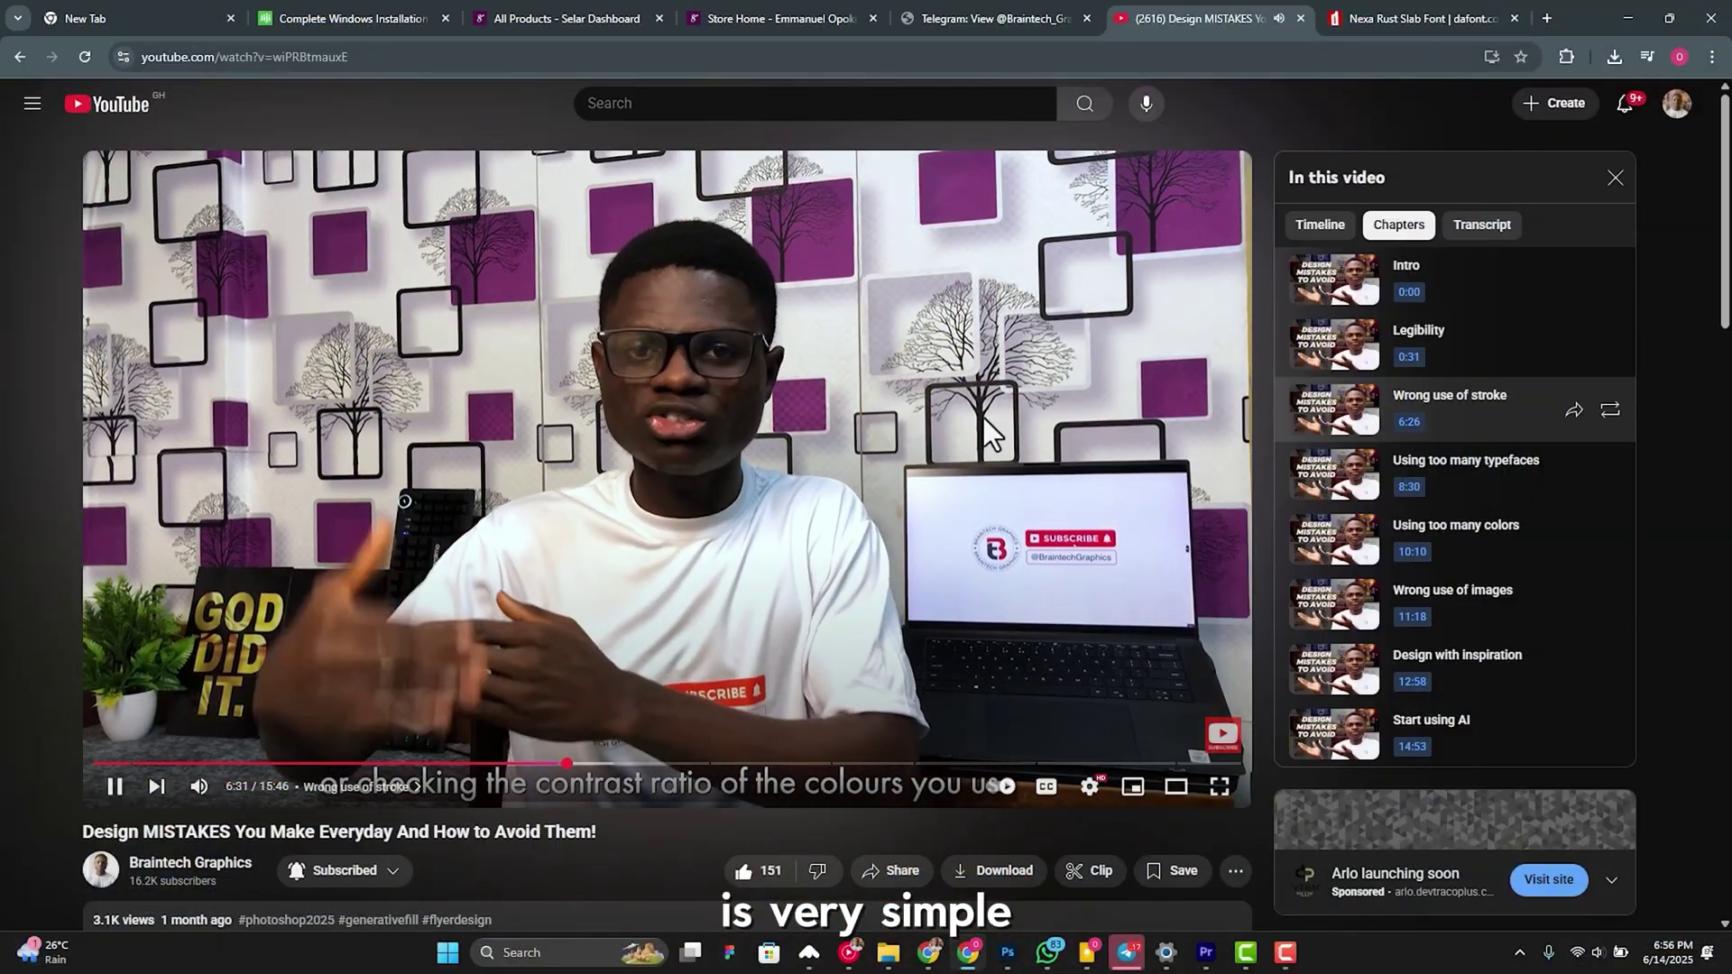
Step: Expand the description below the YouTube video and locate the Free Premium PSD Files link
{"action": "scroll", "coordinate": [984, 417], "scroll_direction": "down", "scroll_amount": 2}
{"action": "scroll", "coordinate": [983, 415], "scroll_direction": "down", "scroll_amount": 1}
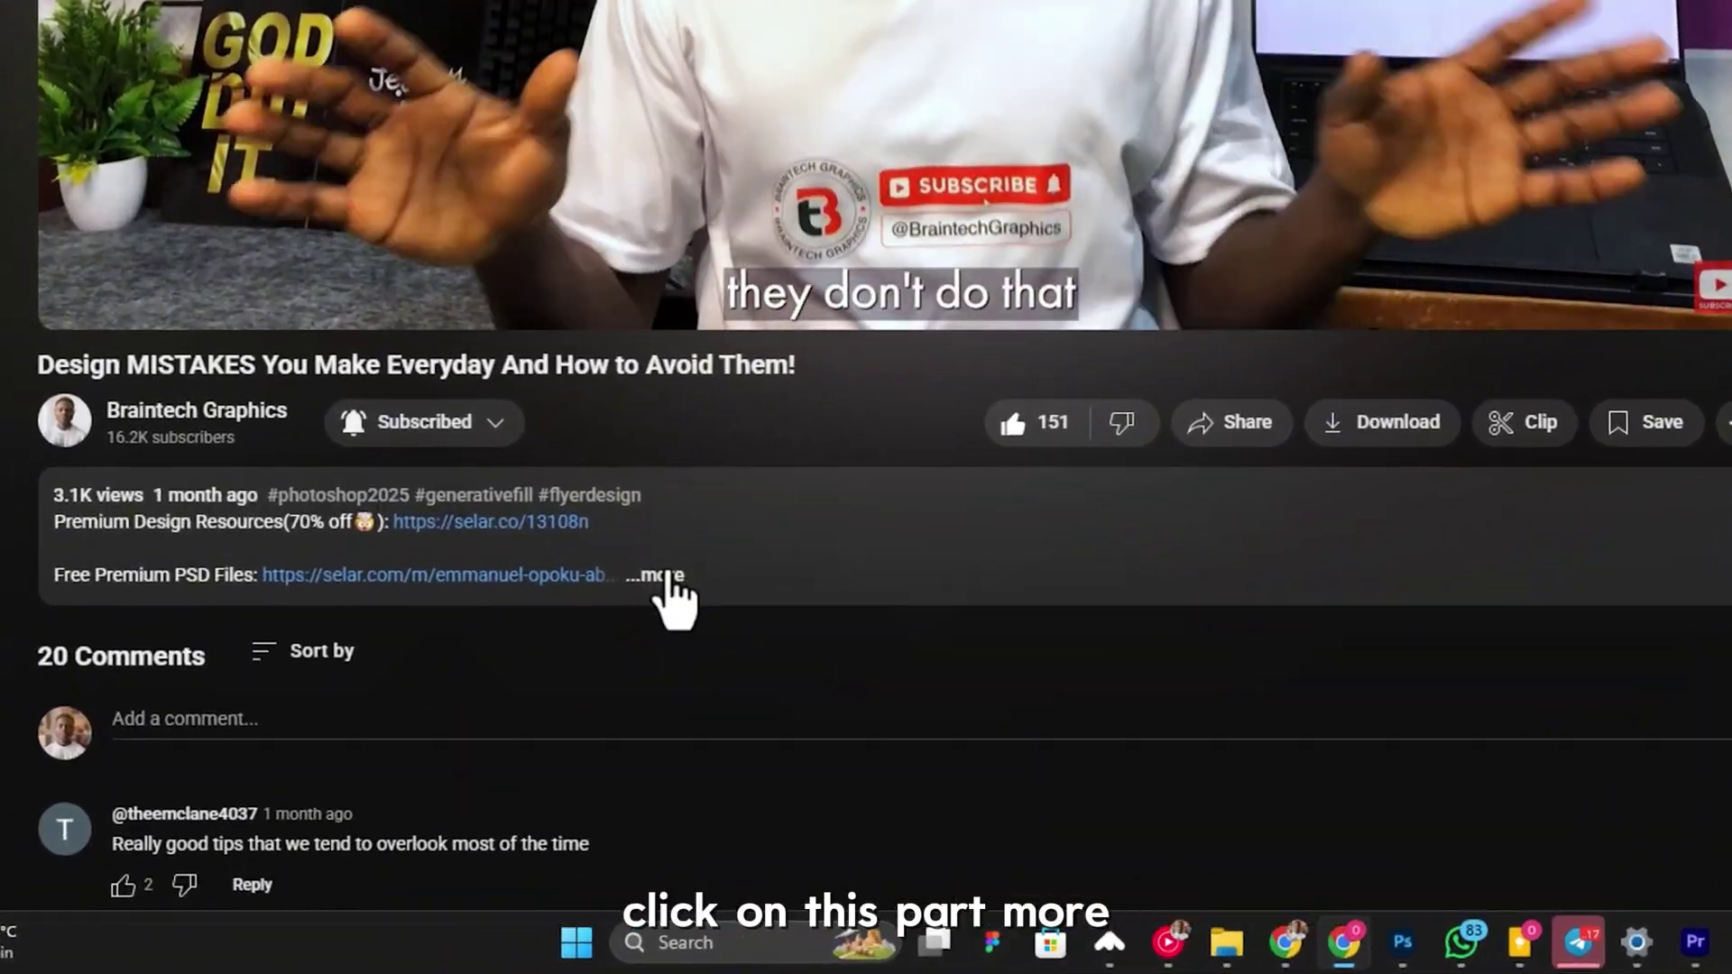
{"action": "left_click", "coordinate": [500, 694]}
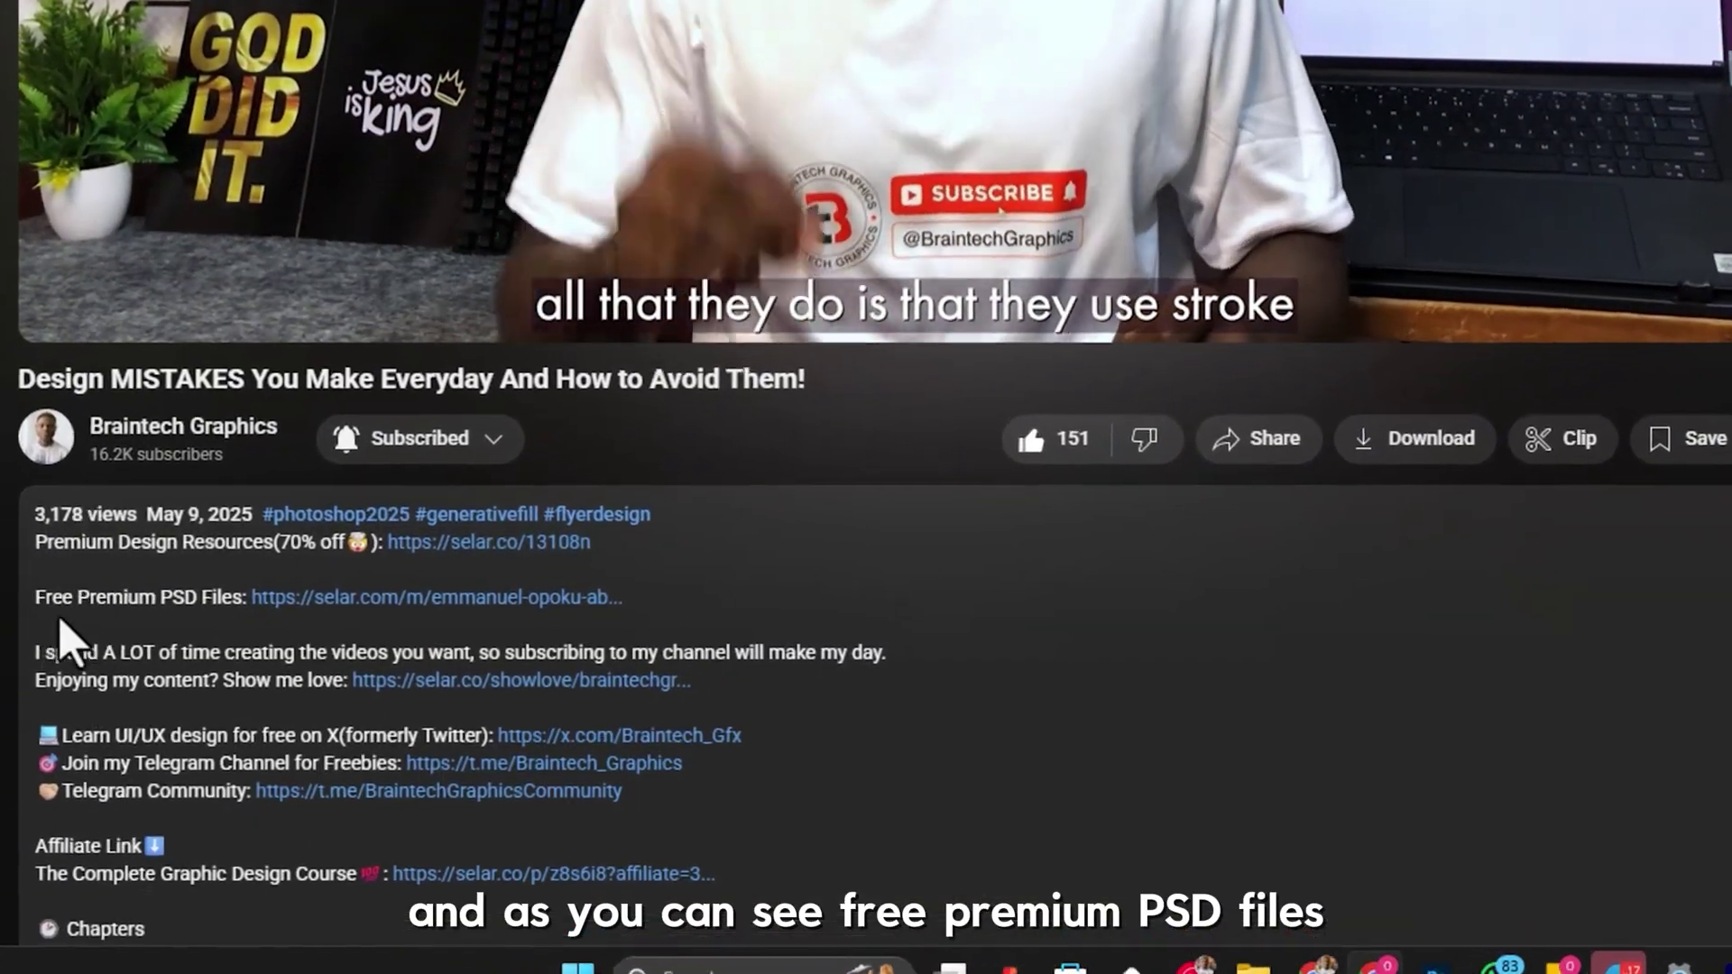
{"action": "scroll", "coordinate": [55, 646], "scroll_direction": "down", "scroll_amount": 2}
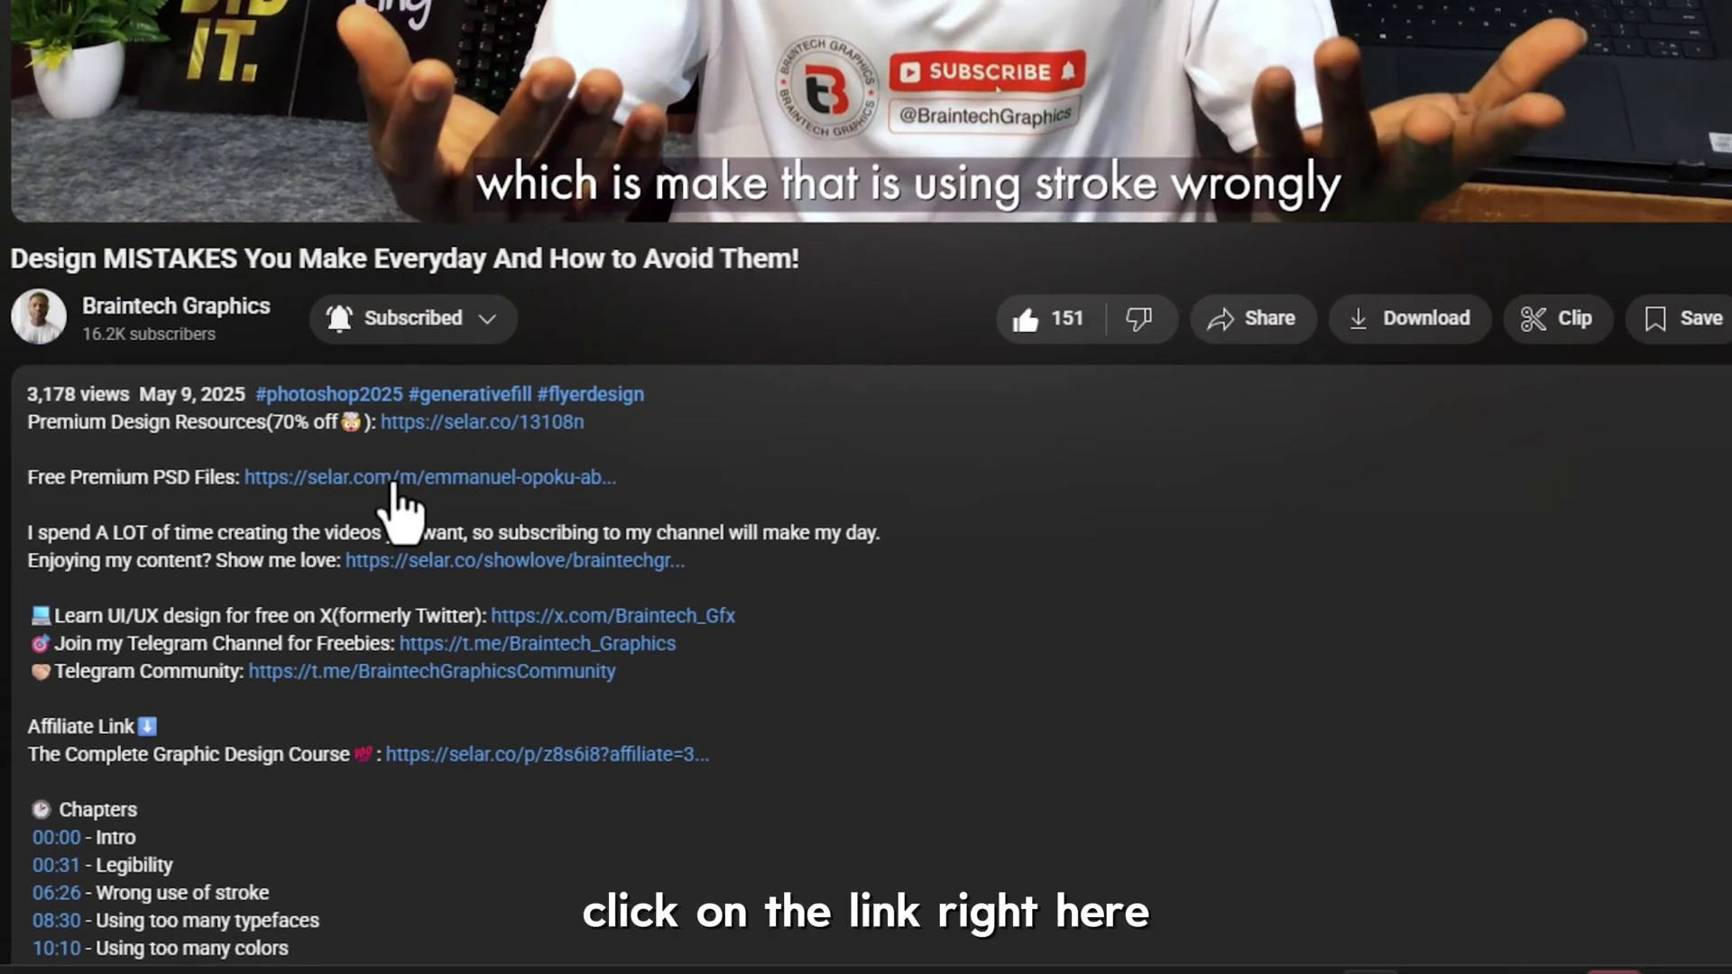
Step: From the Free Premium PSD Files link, check out the FREE Premium PSD files package on Selar and open its post in Telegram Desktop
{"action": "left_click", "coordinate": [397, 469]}
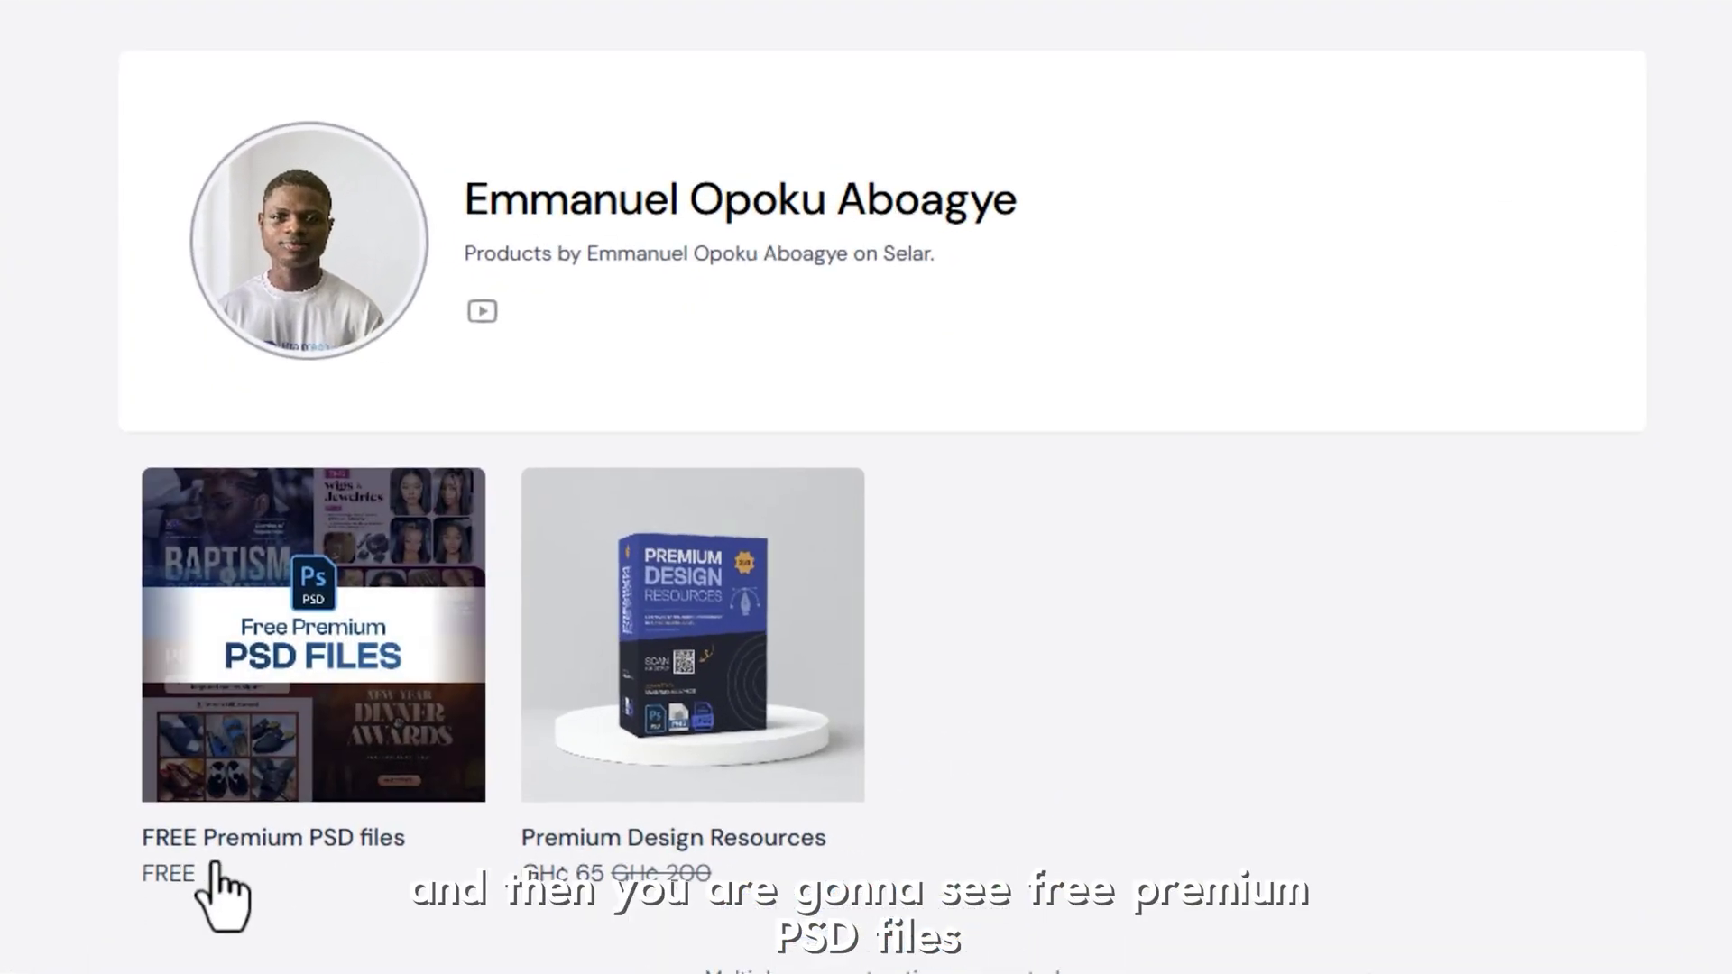
{"action": "left_click", "coordinate": [376, 707]}
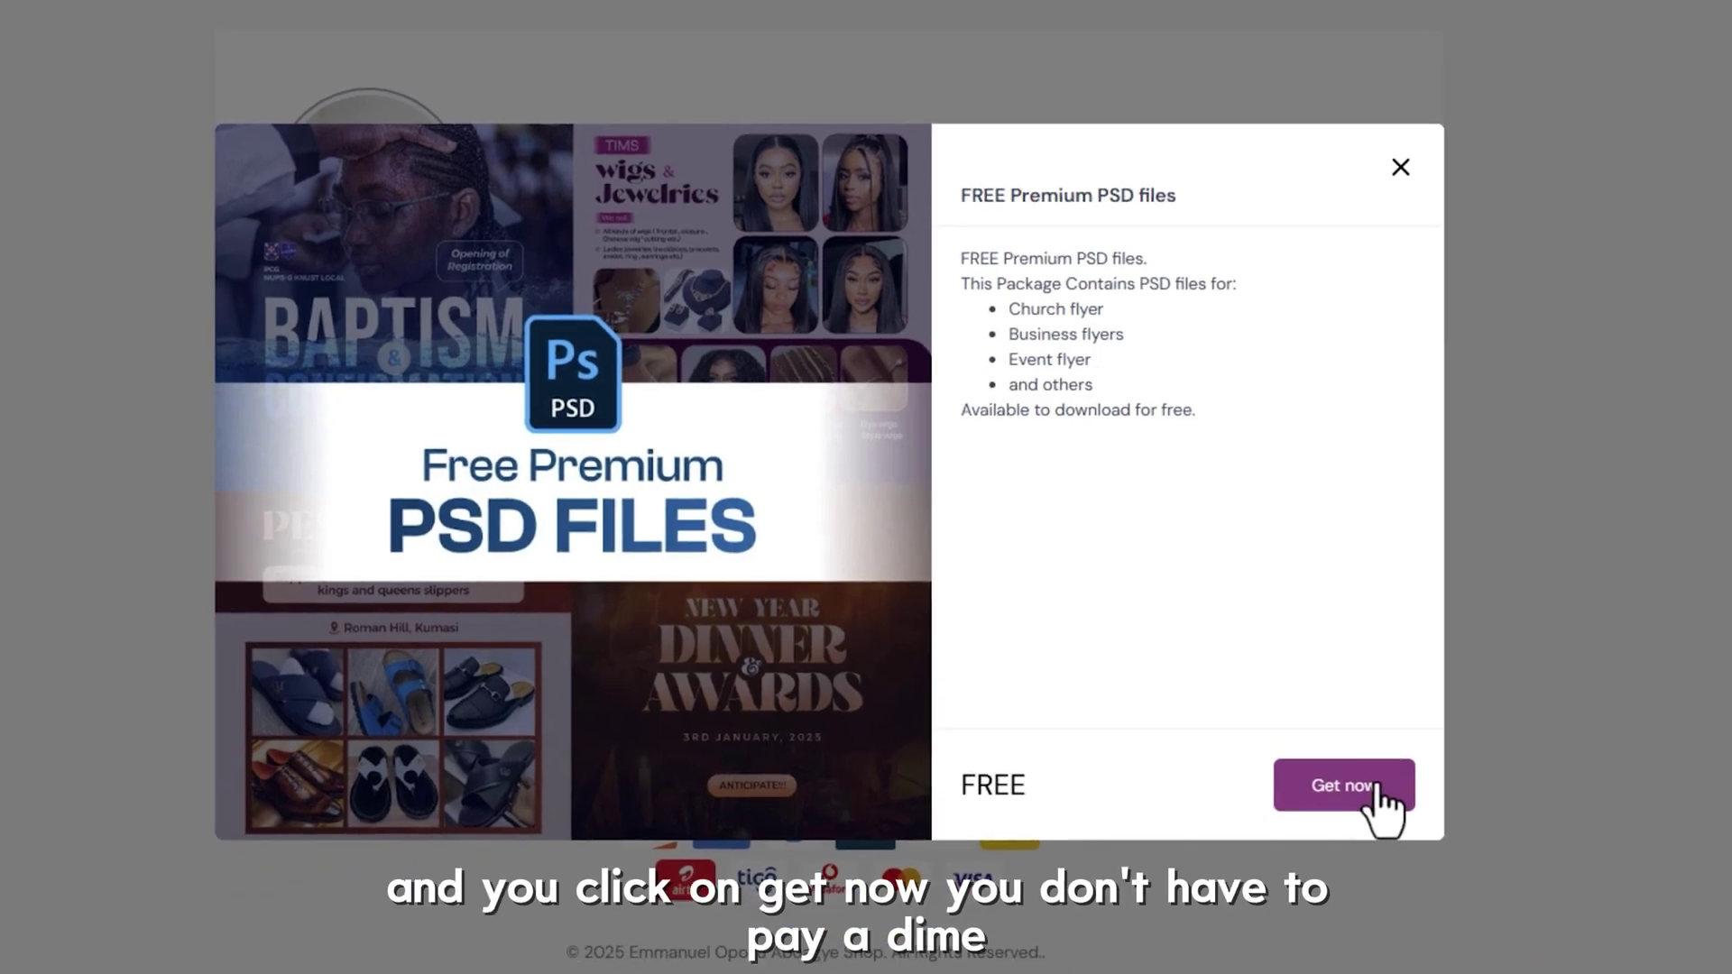
{"action": "left_click", "coordinate": [1459, 806]}
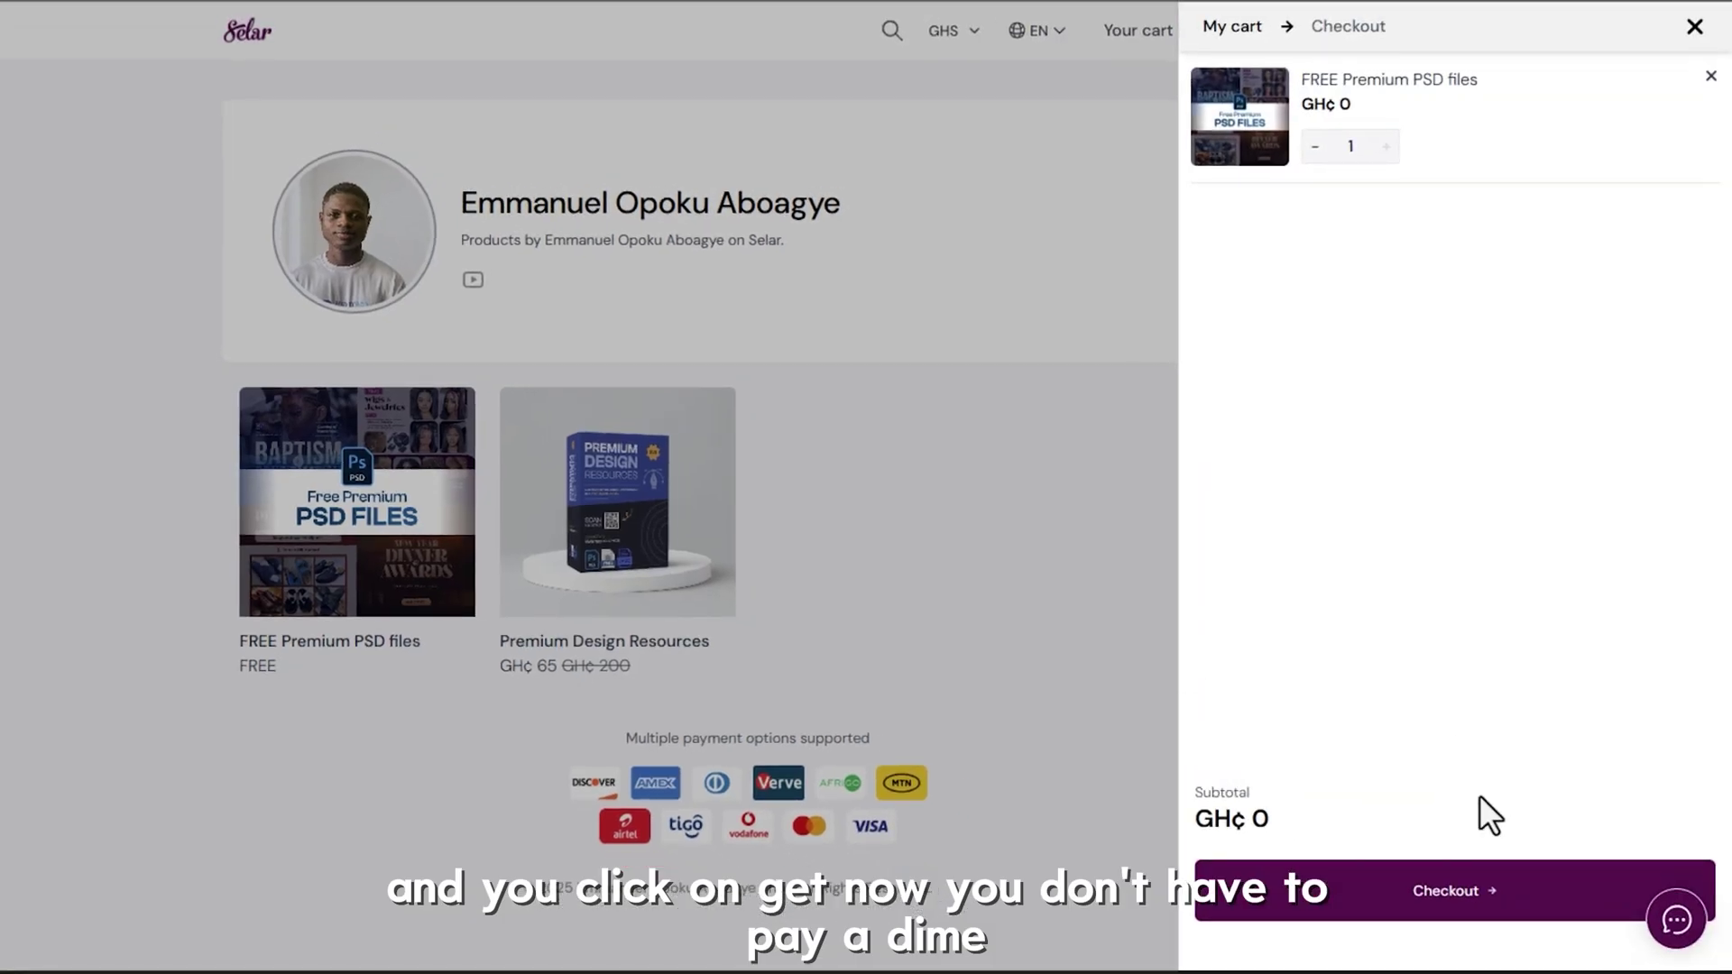
{"action": "left_click", "coordinate": [1450, 924]}
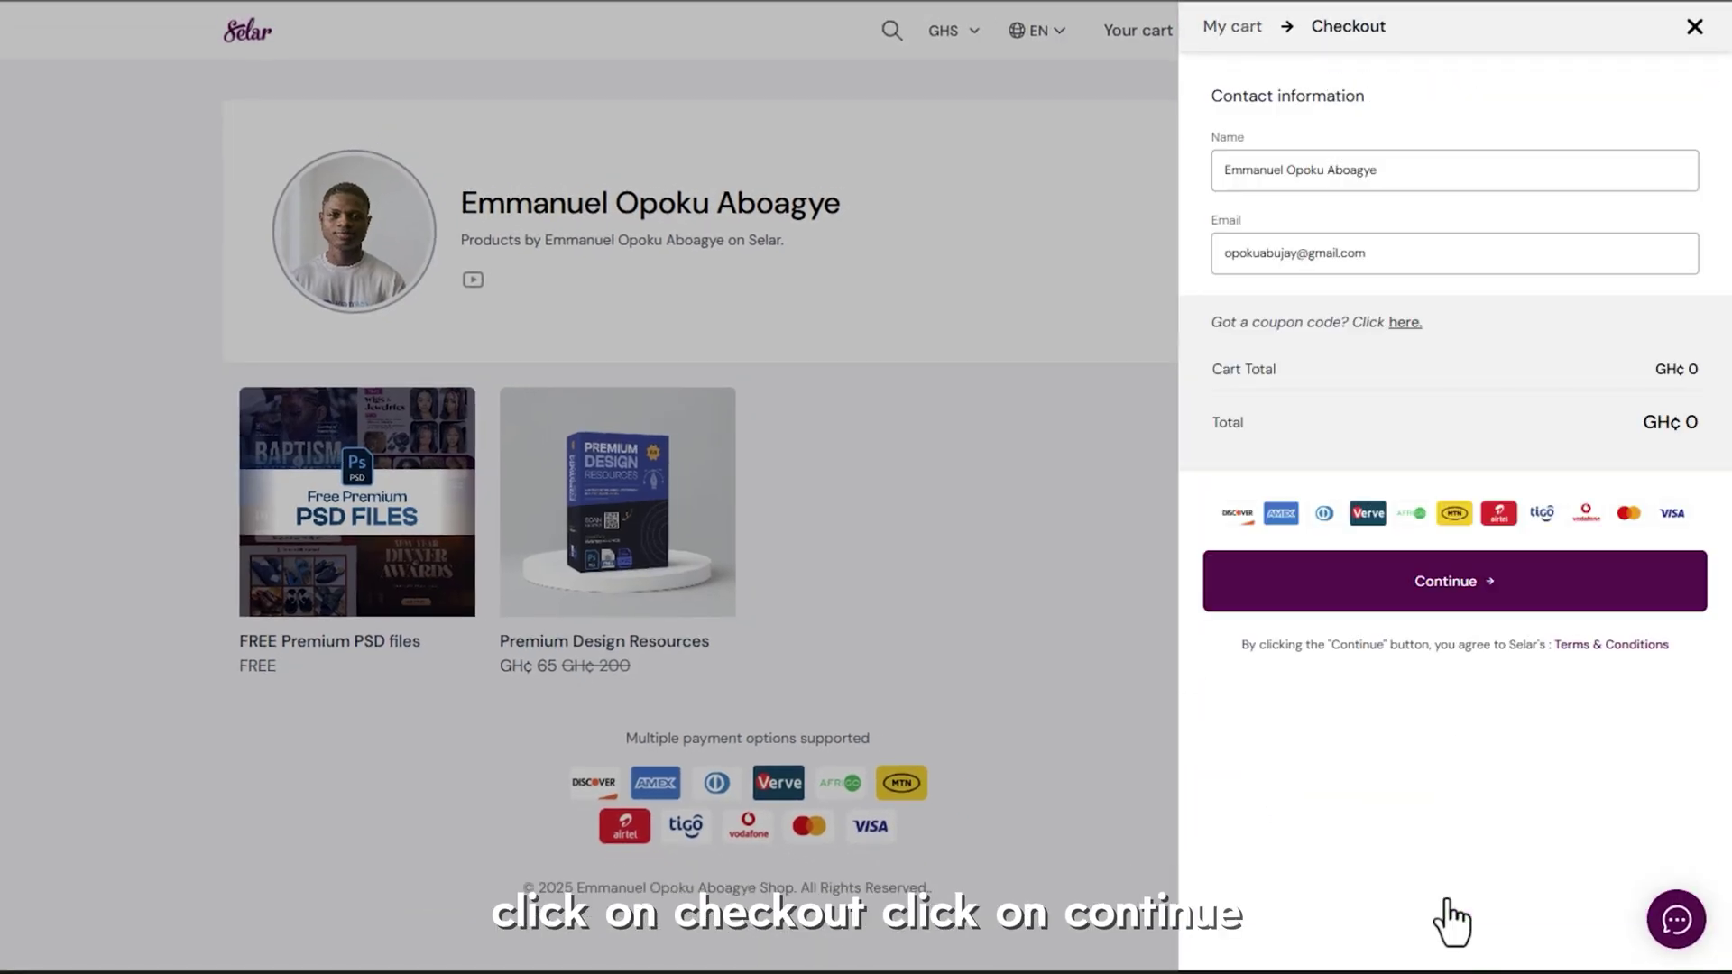
{"action": "left_click", "coordinate": [1497, 596]}
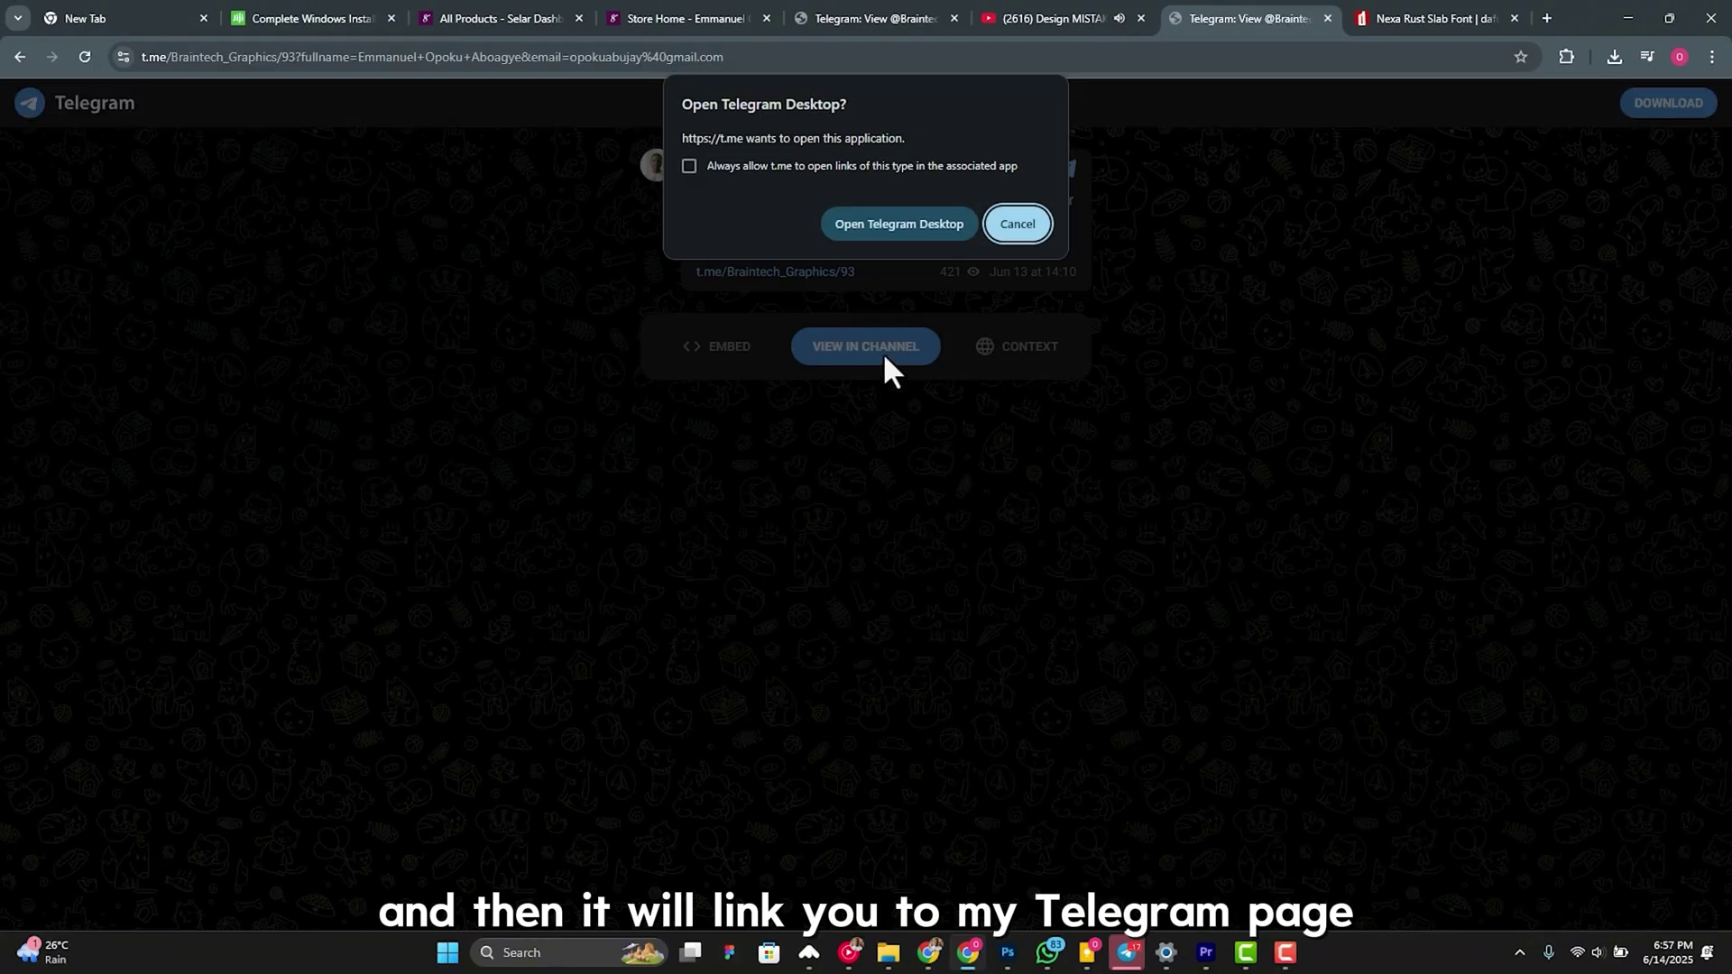
{"action": "left_click", "coordinate": [889, 225]}
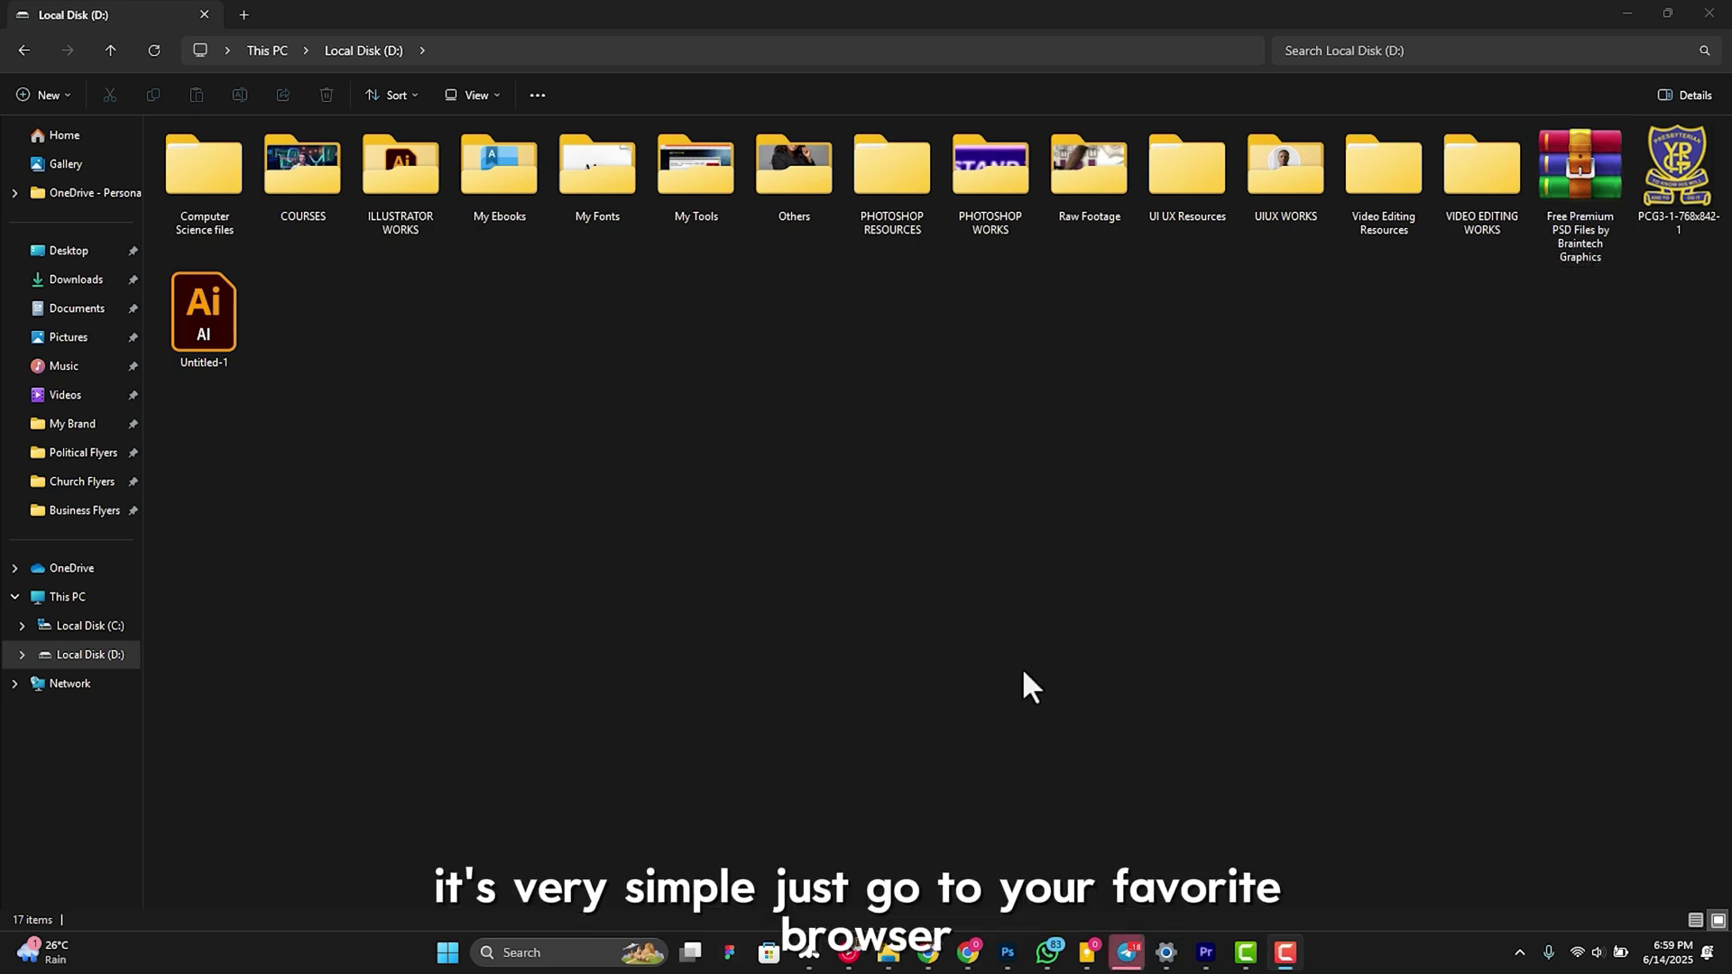
Step: Switch to Chrome and search Google for "winrar download for pc" in a new tab
{"action": "left_click", "coordinate": [969, 857]}
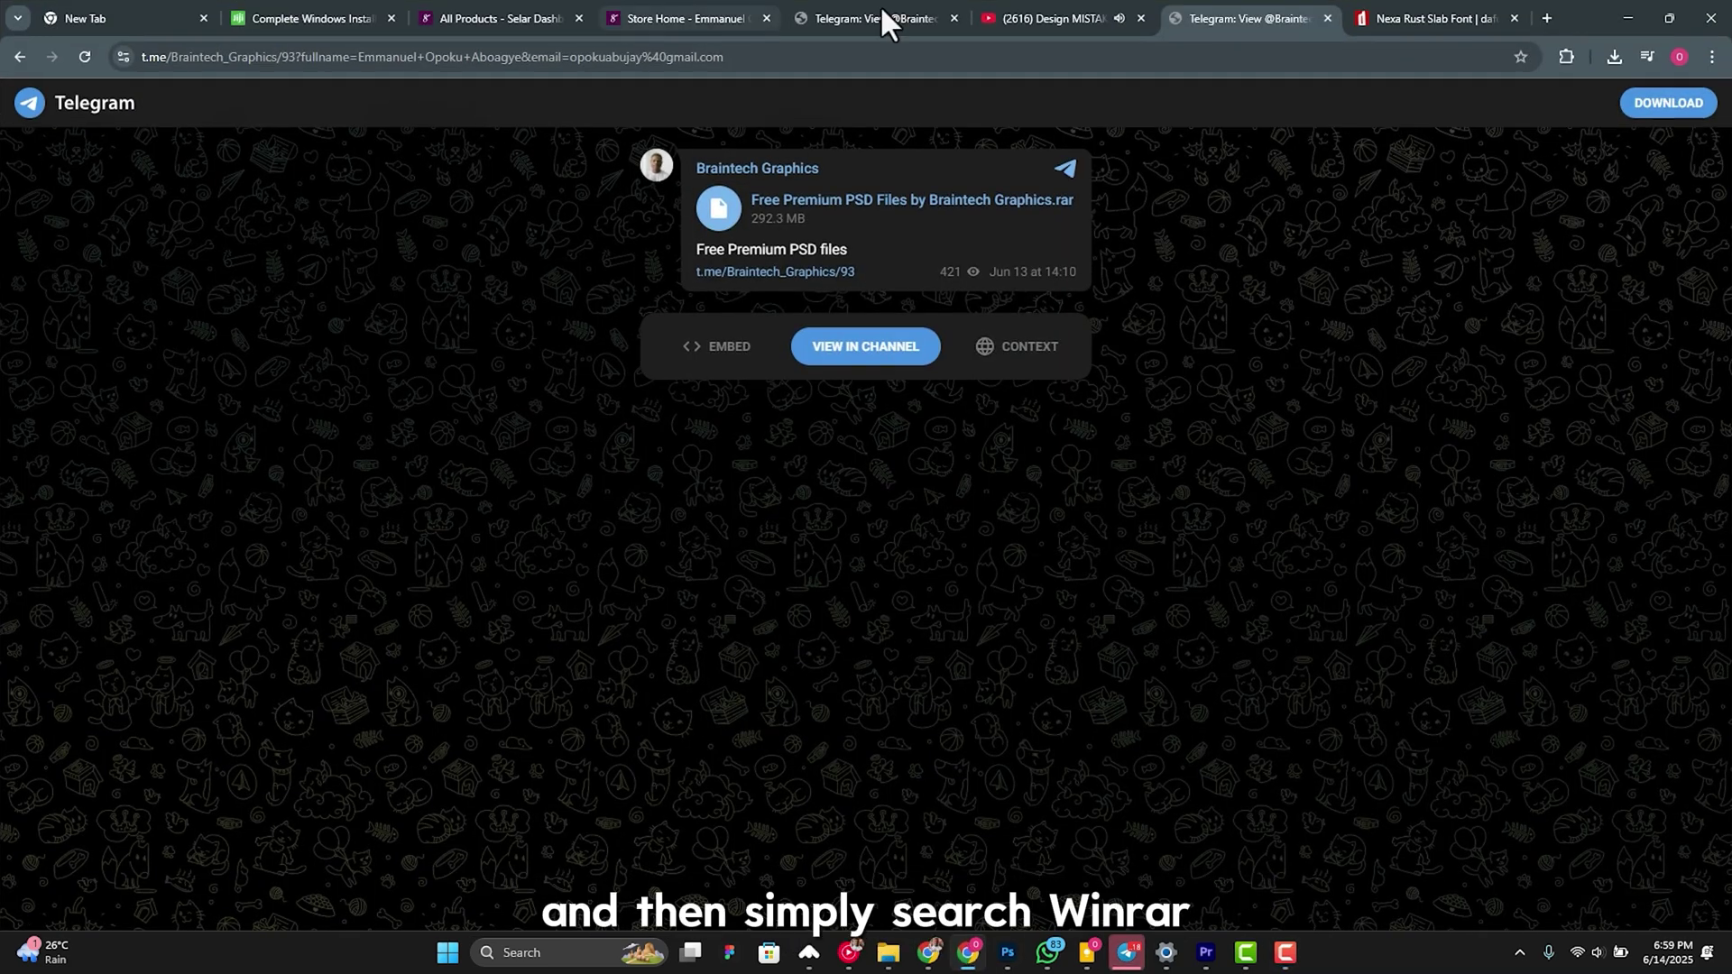
{"action": "left_click", "coordinate": [1539, 18]}
{"action": "type", "text": "win"}
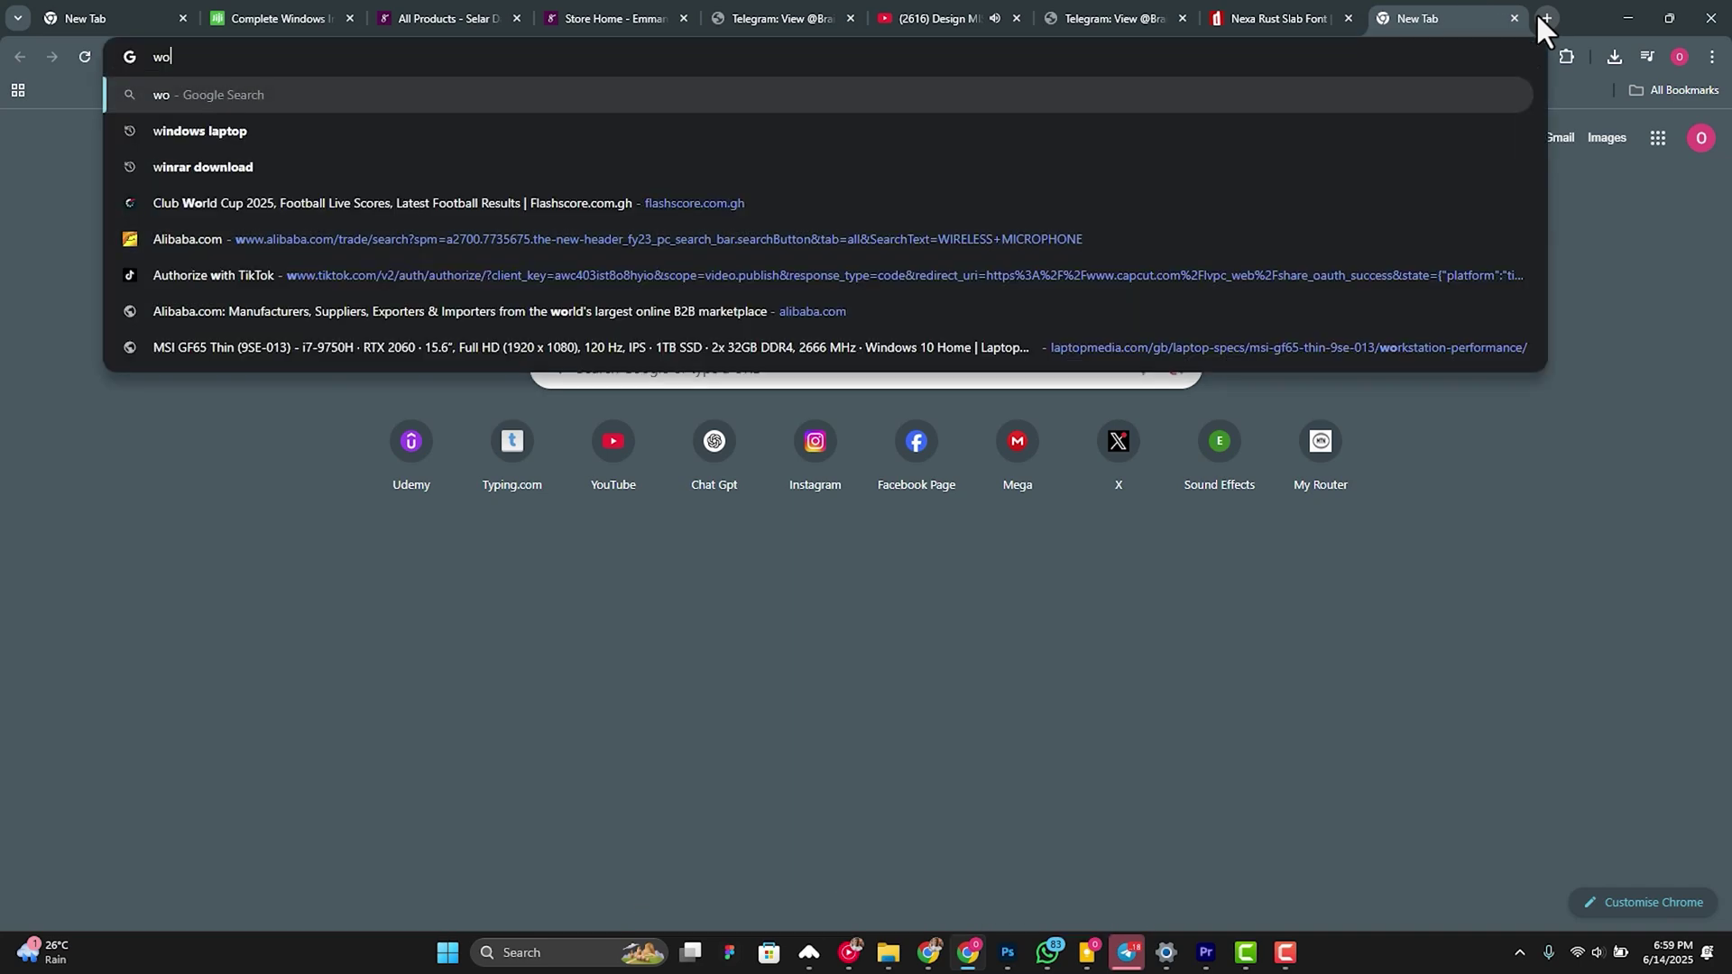
{"action": "type", "text": "rar dounl"}
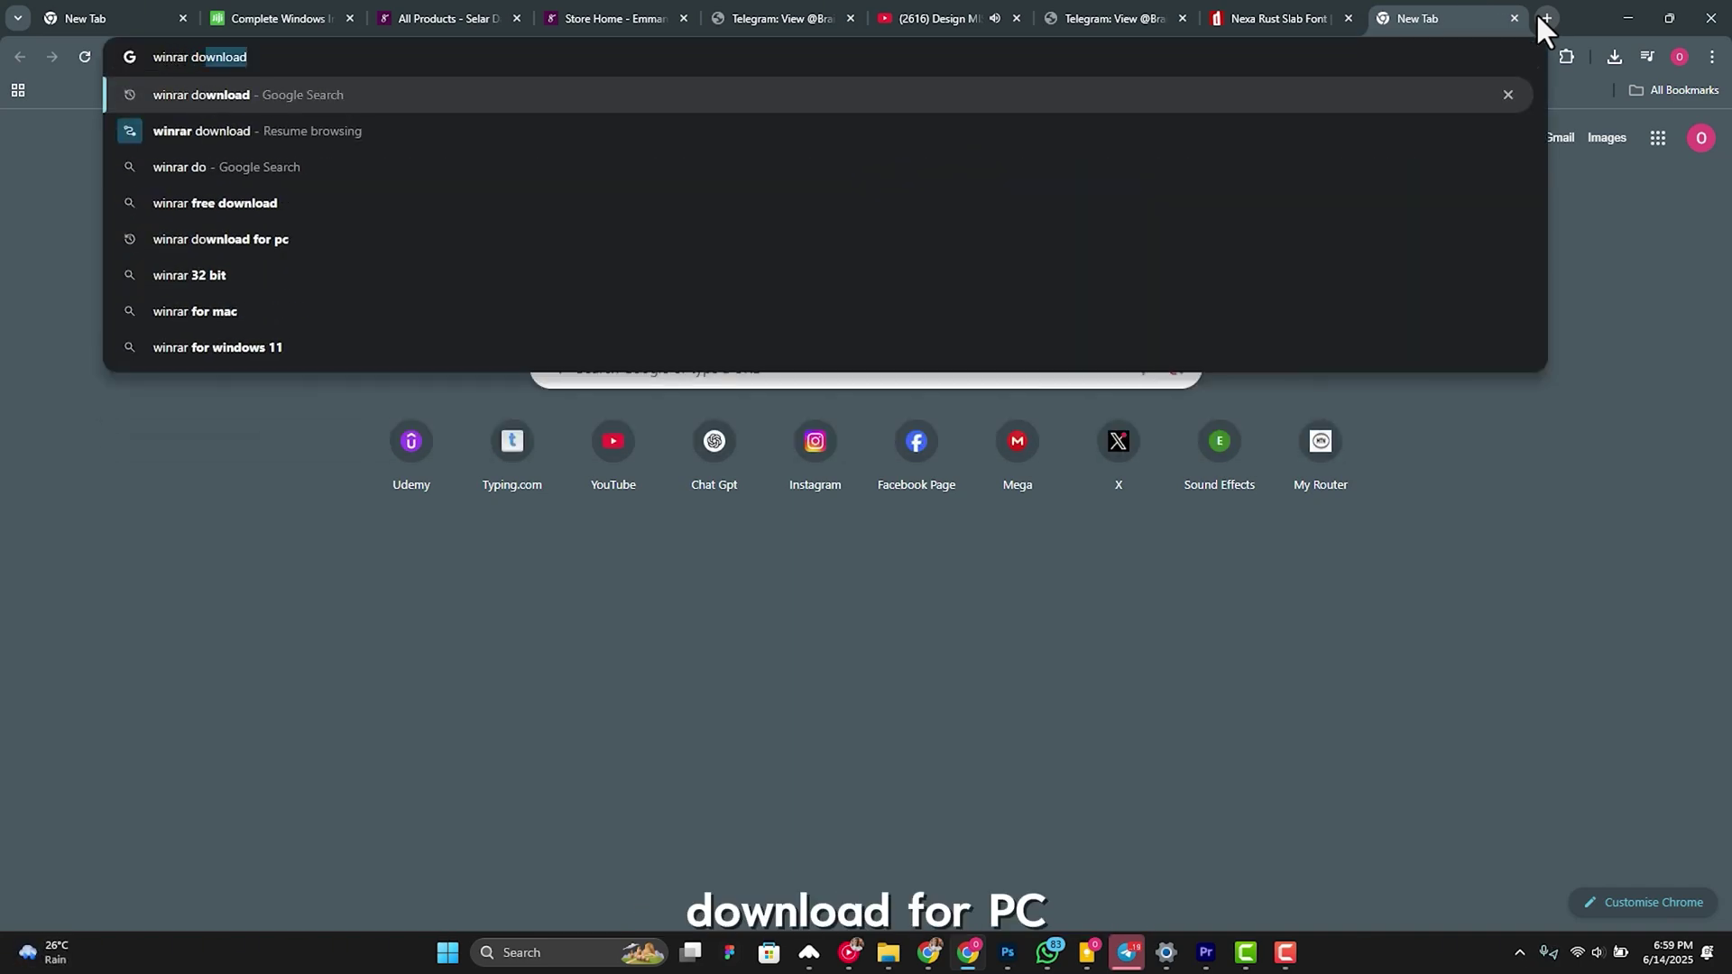
{"action": "type", "text": "wnload for pc"}
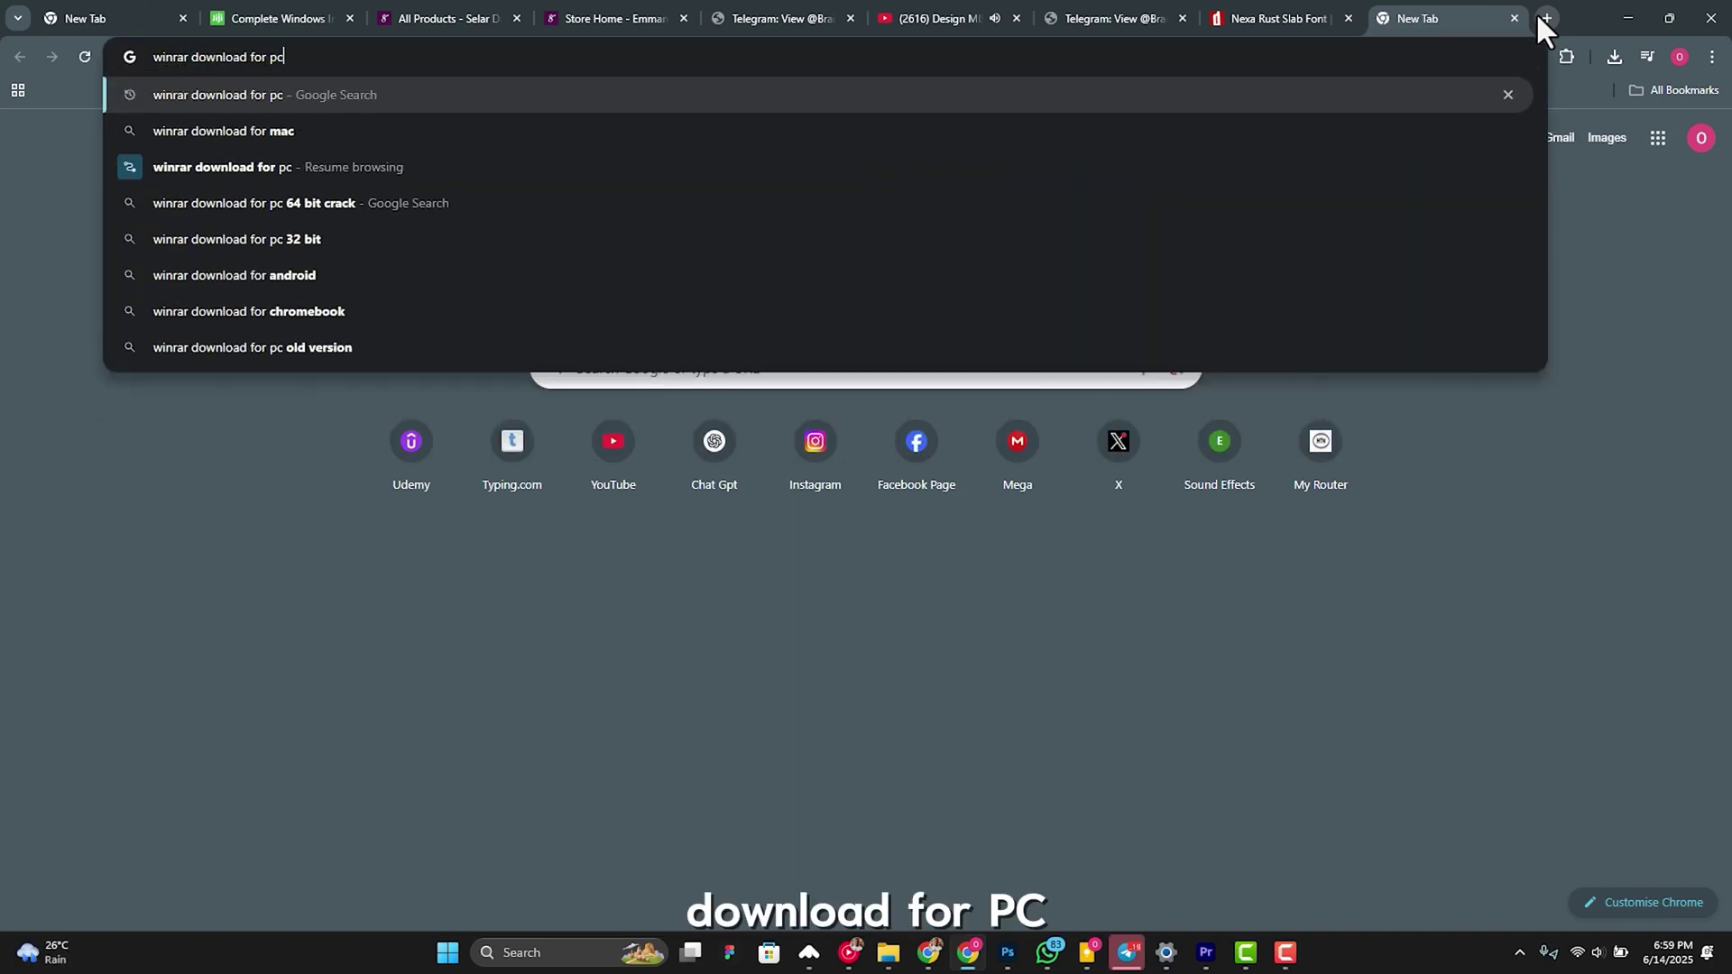
{"action": "key", "text": "Return"}
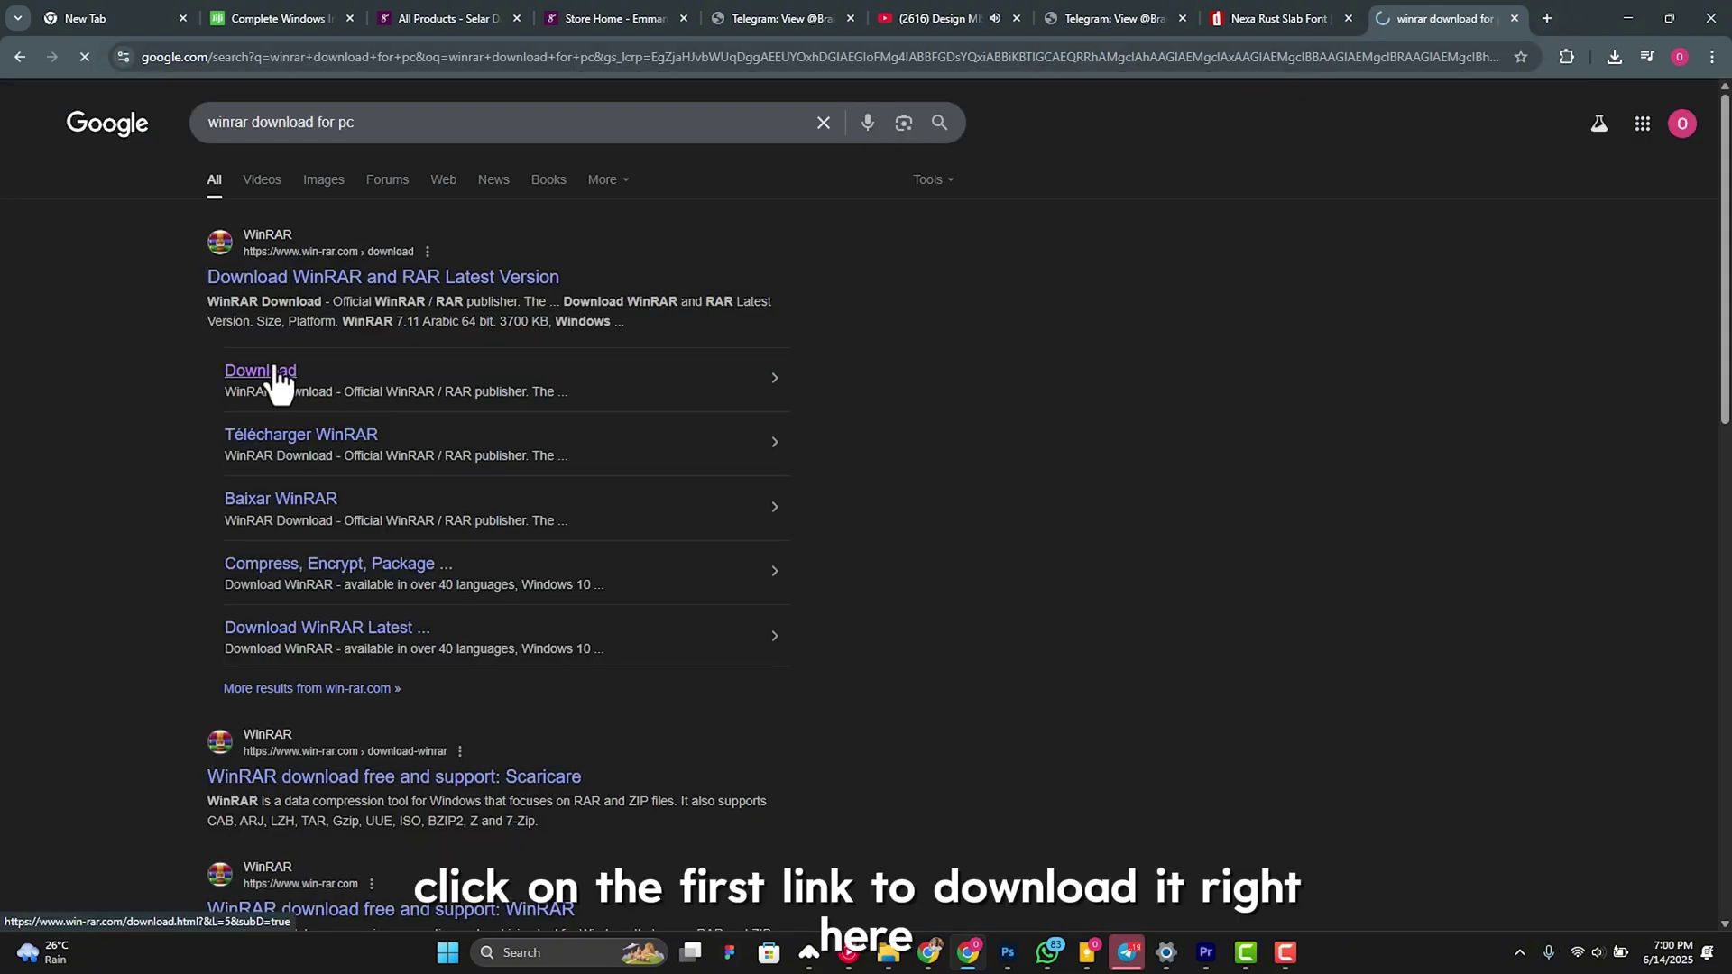
Step: On WinRAR's official download page, change the site language to English and download WinRAR 7.11 English 64 bit
{"action": "left_click", "coordinate": [252, 372]}
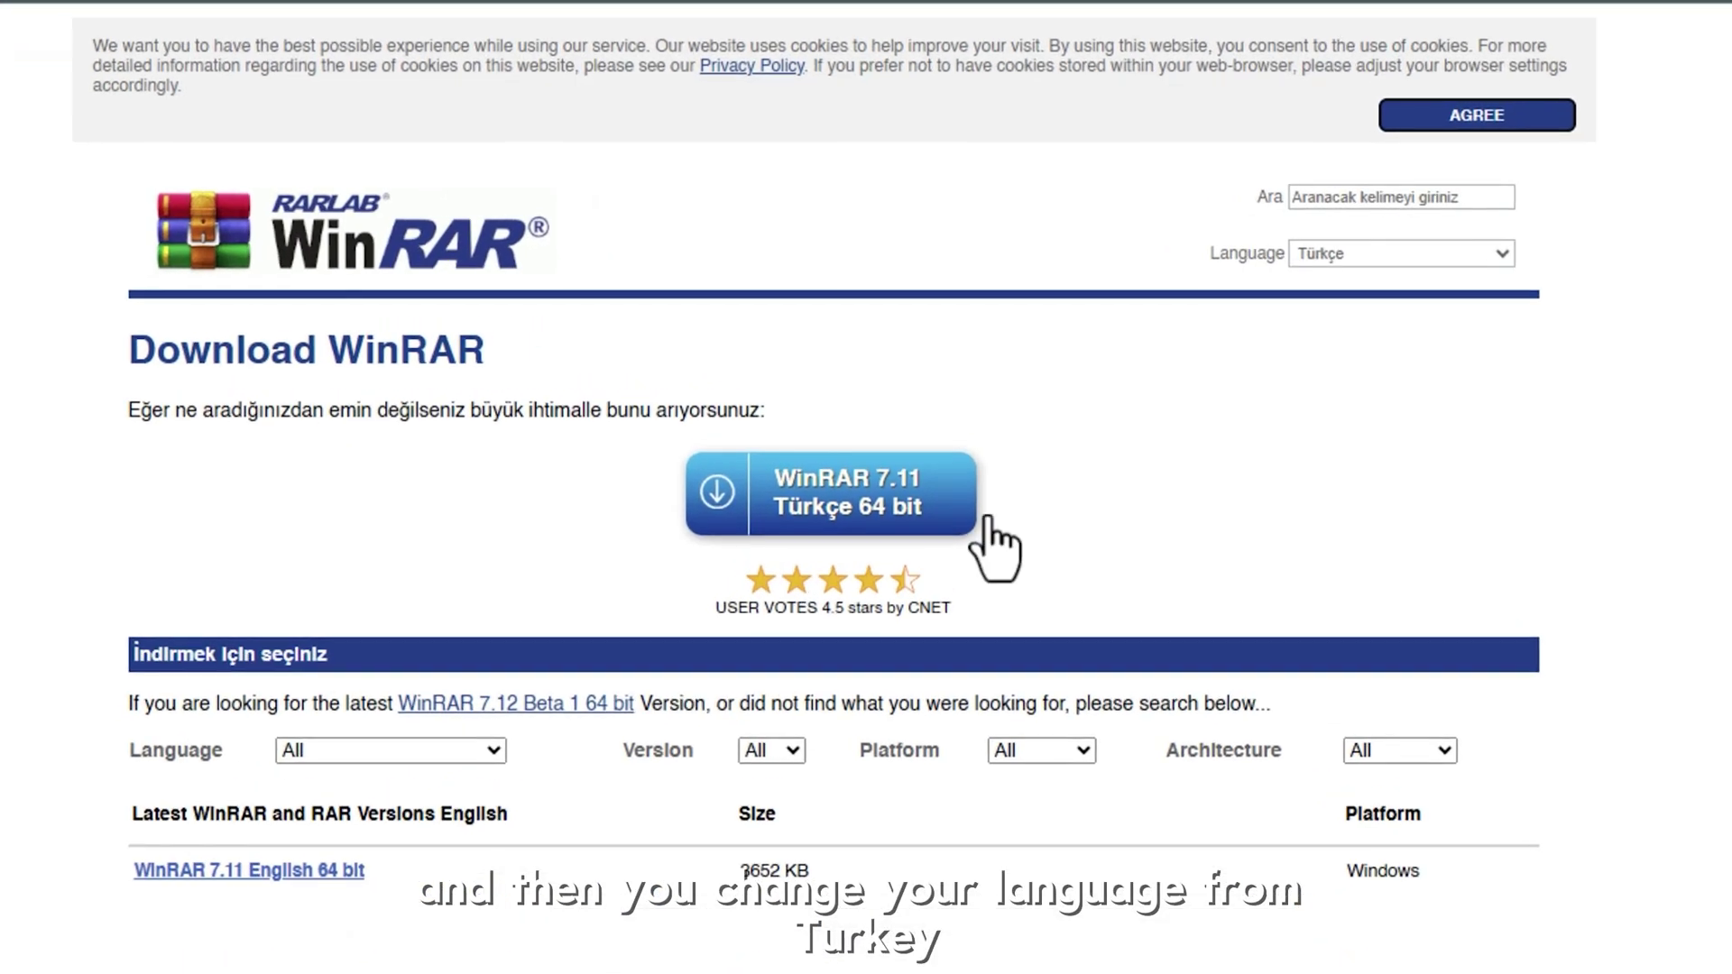
{"action": "left_click", "coordinate": [1344, 256]}
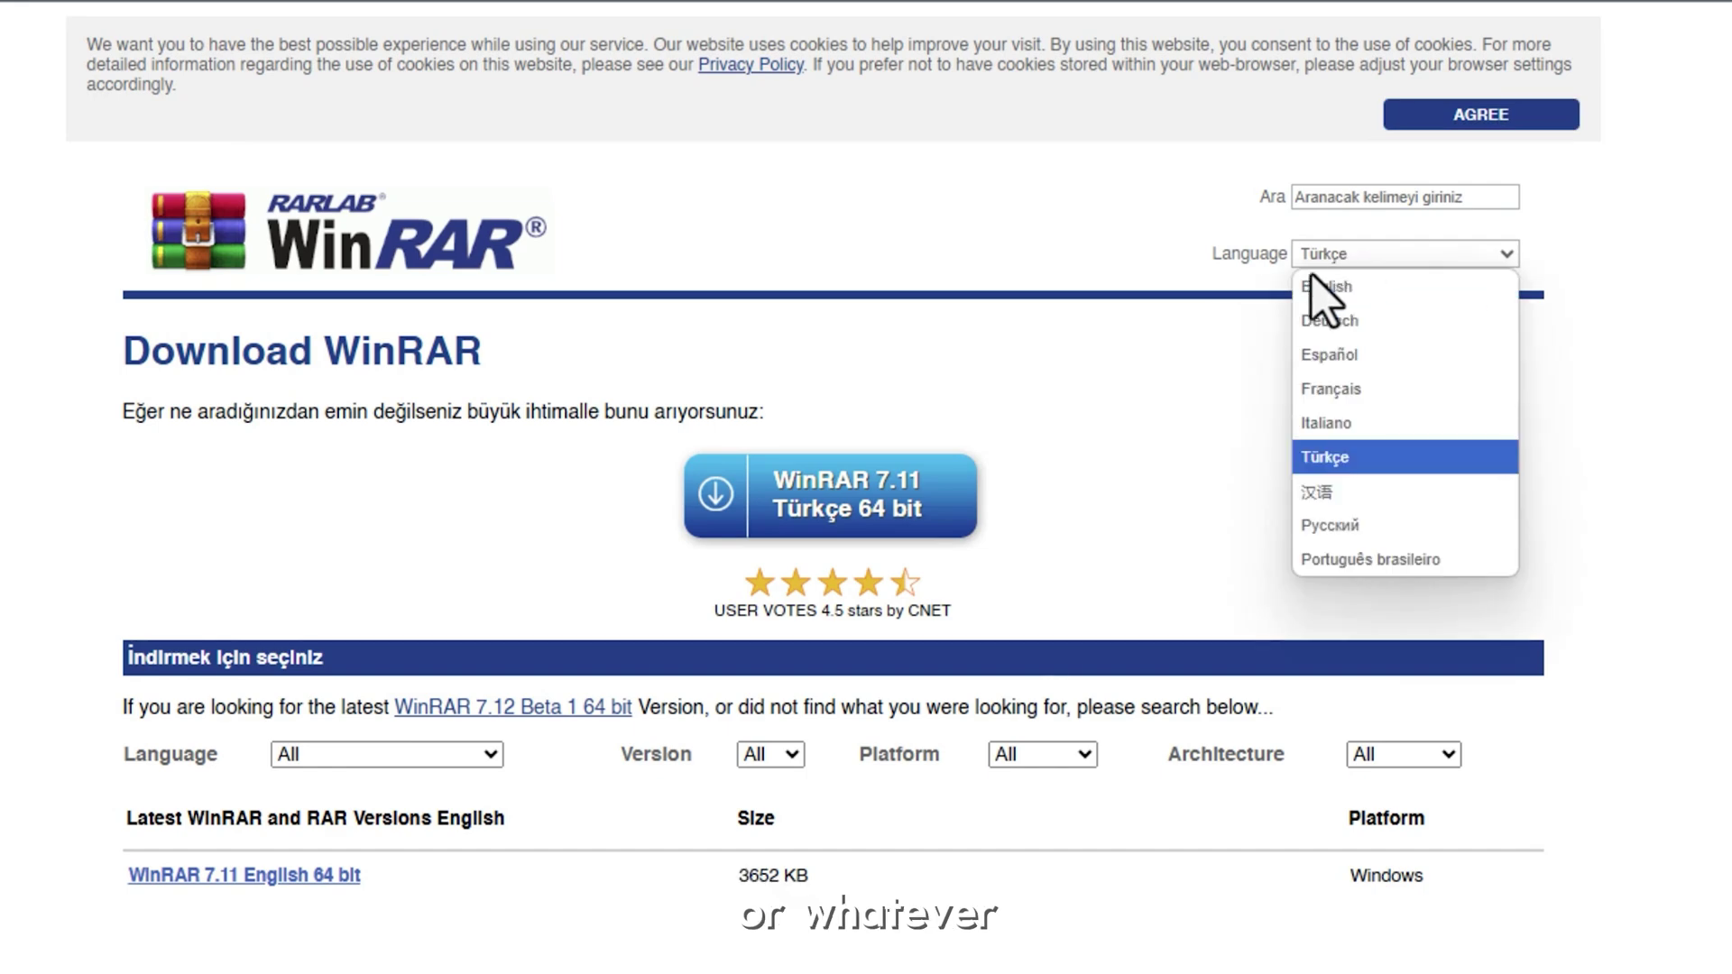
{"action": "left_click", "coordinate": [1411, 286]}
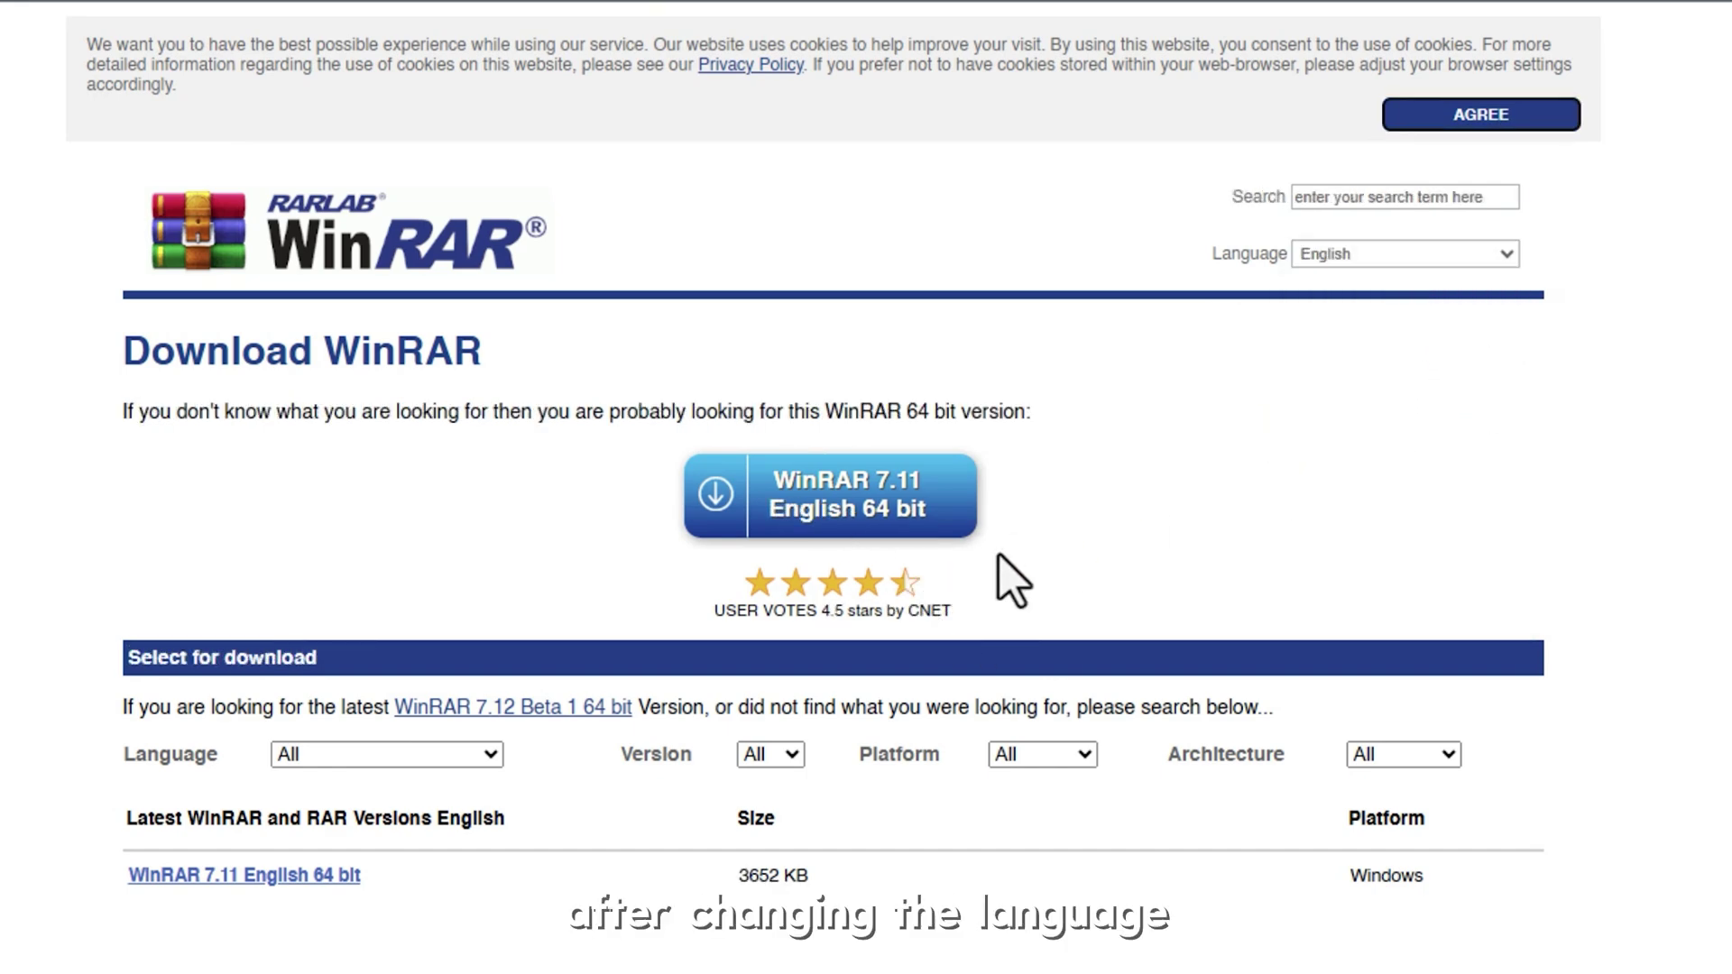
{"action": "left_click", "coordinate": [870, 505]}
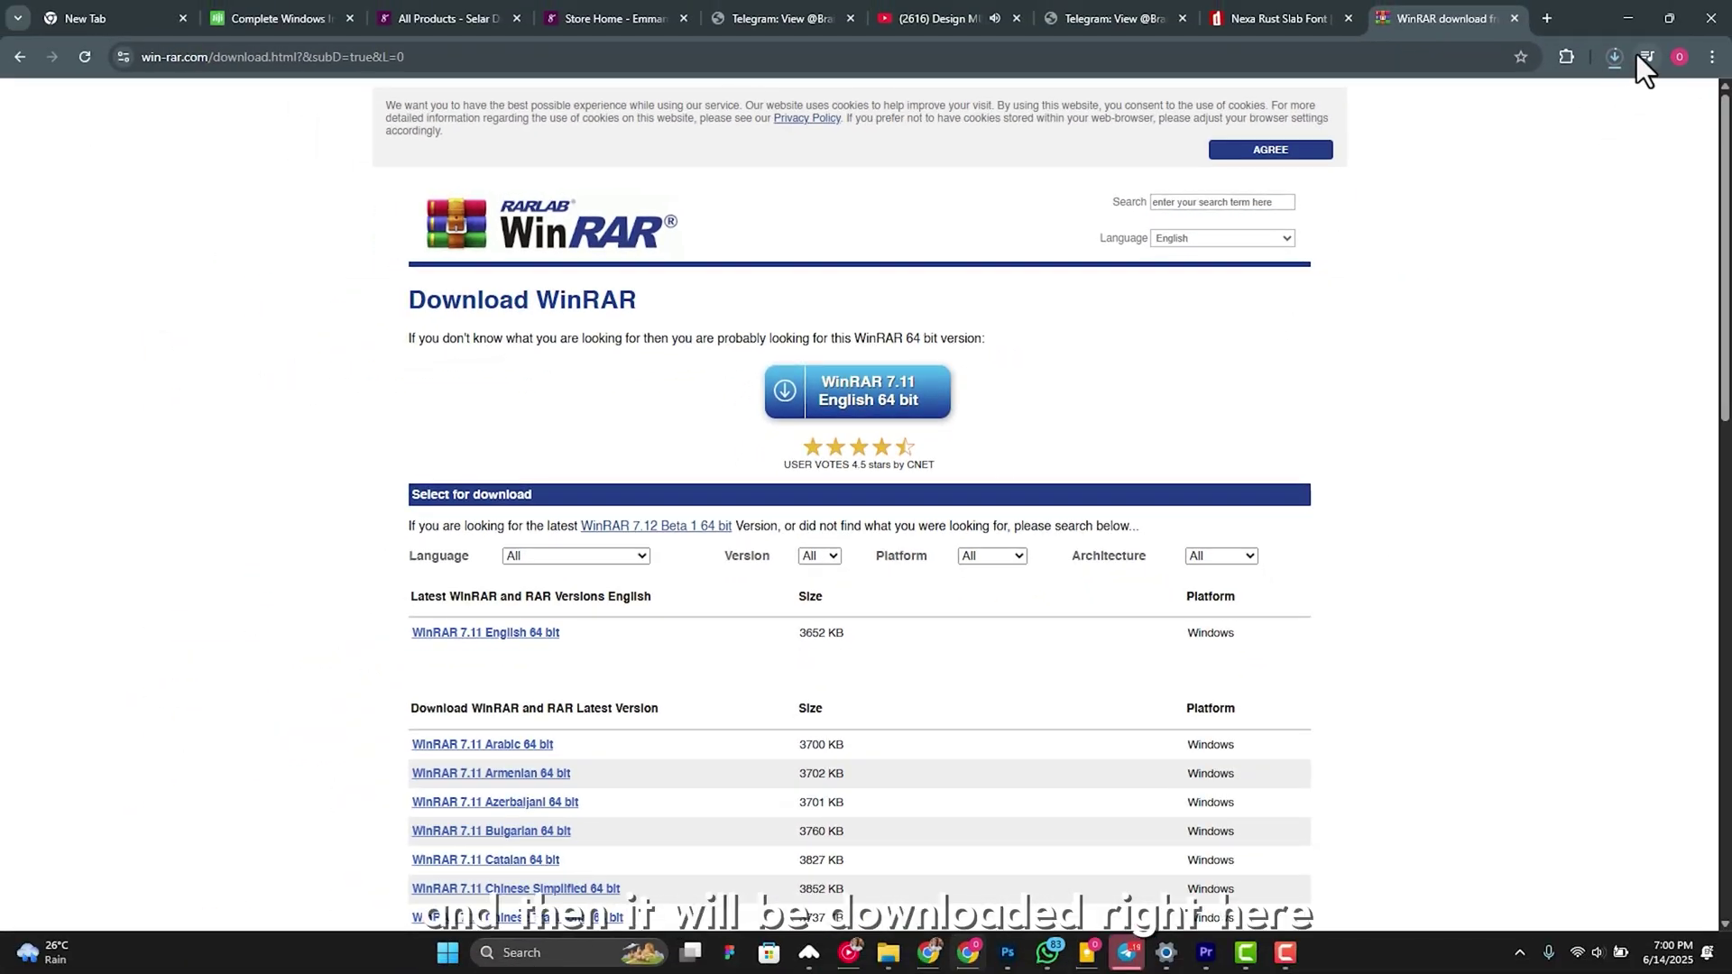
{"action": "left_click", "coordinate": [1616, 57]}
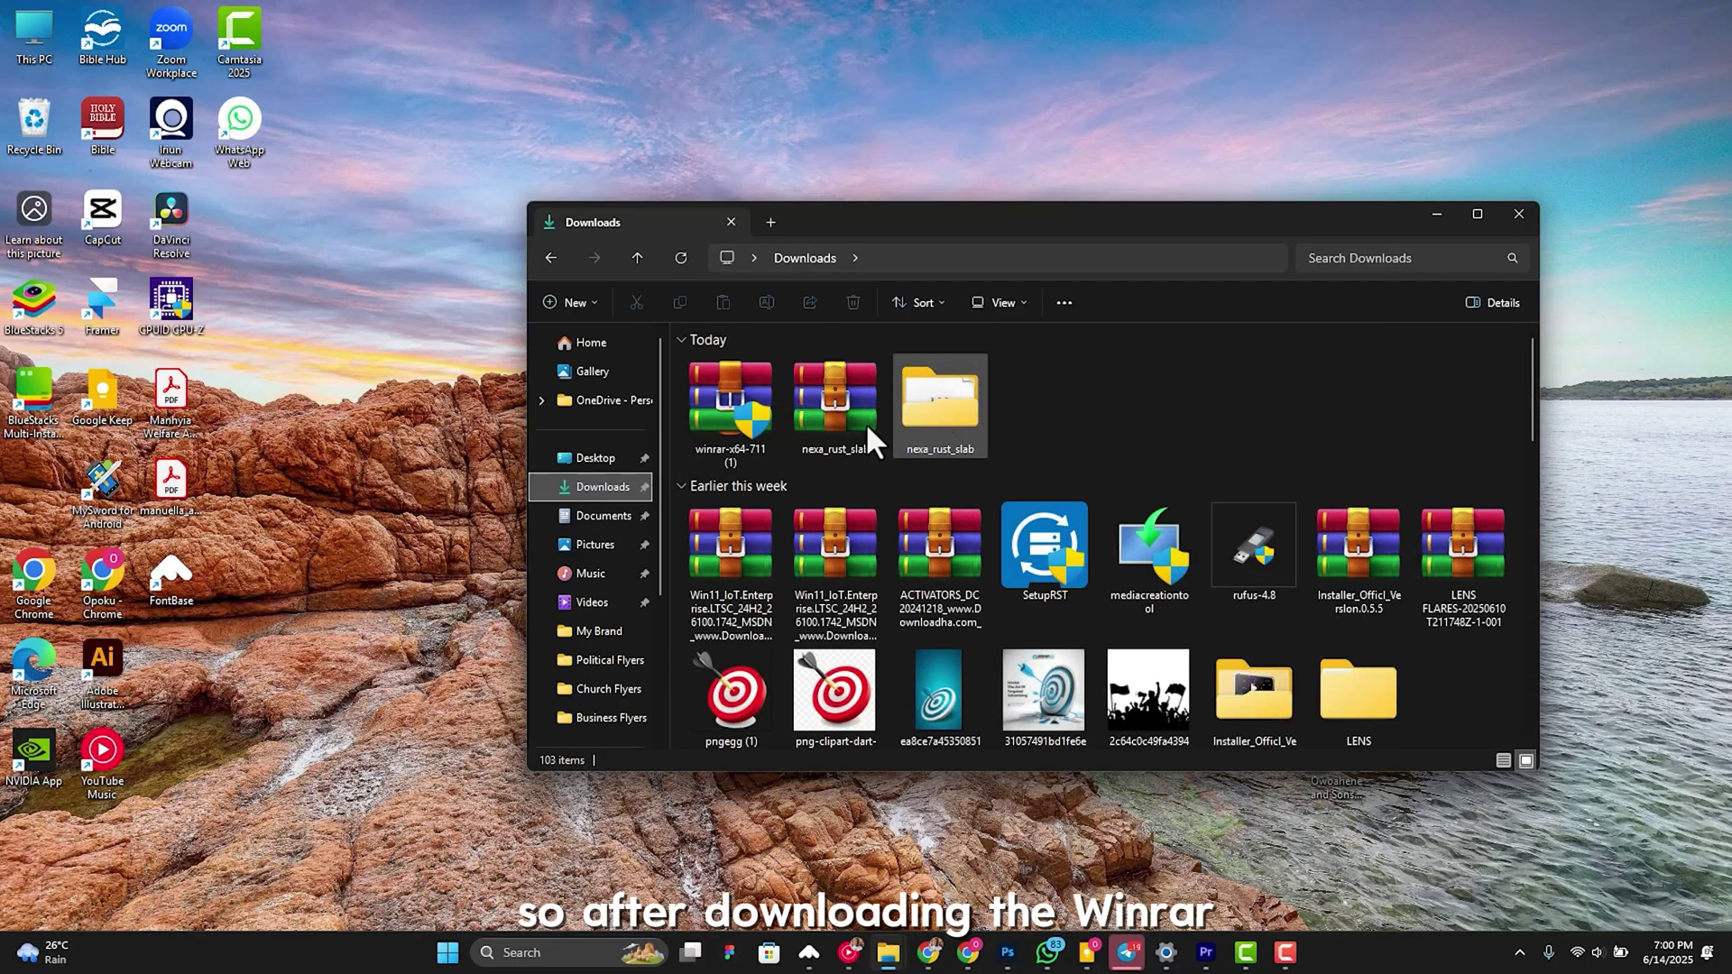
Step: Install WinRAR from the downloaded winrar-x64-711 (1) file, keeping the default destination folder and setup options
{"action": "left_click", "coordinate": [721, 393]}
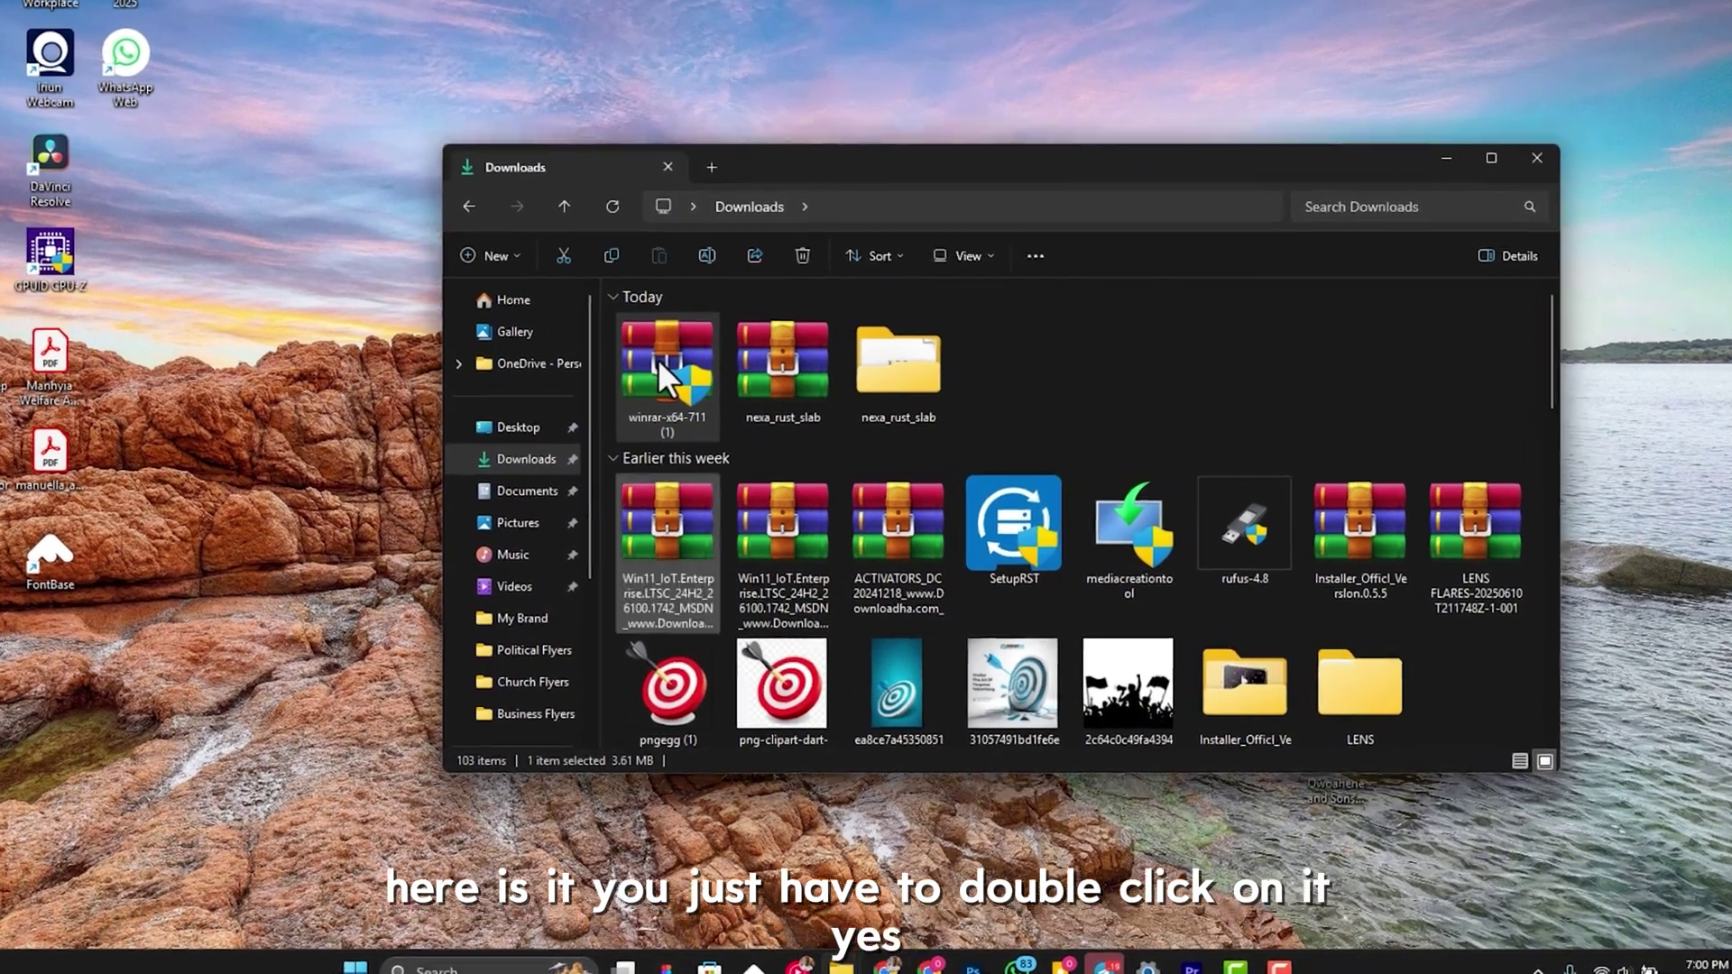
{"action": "double_click", "coordinate": [657, 359]}
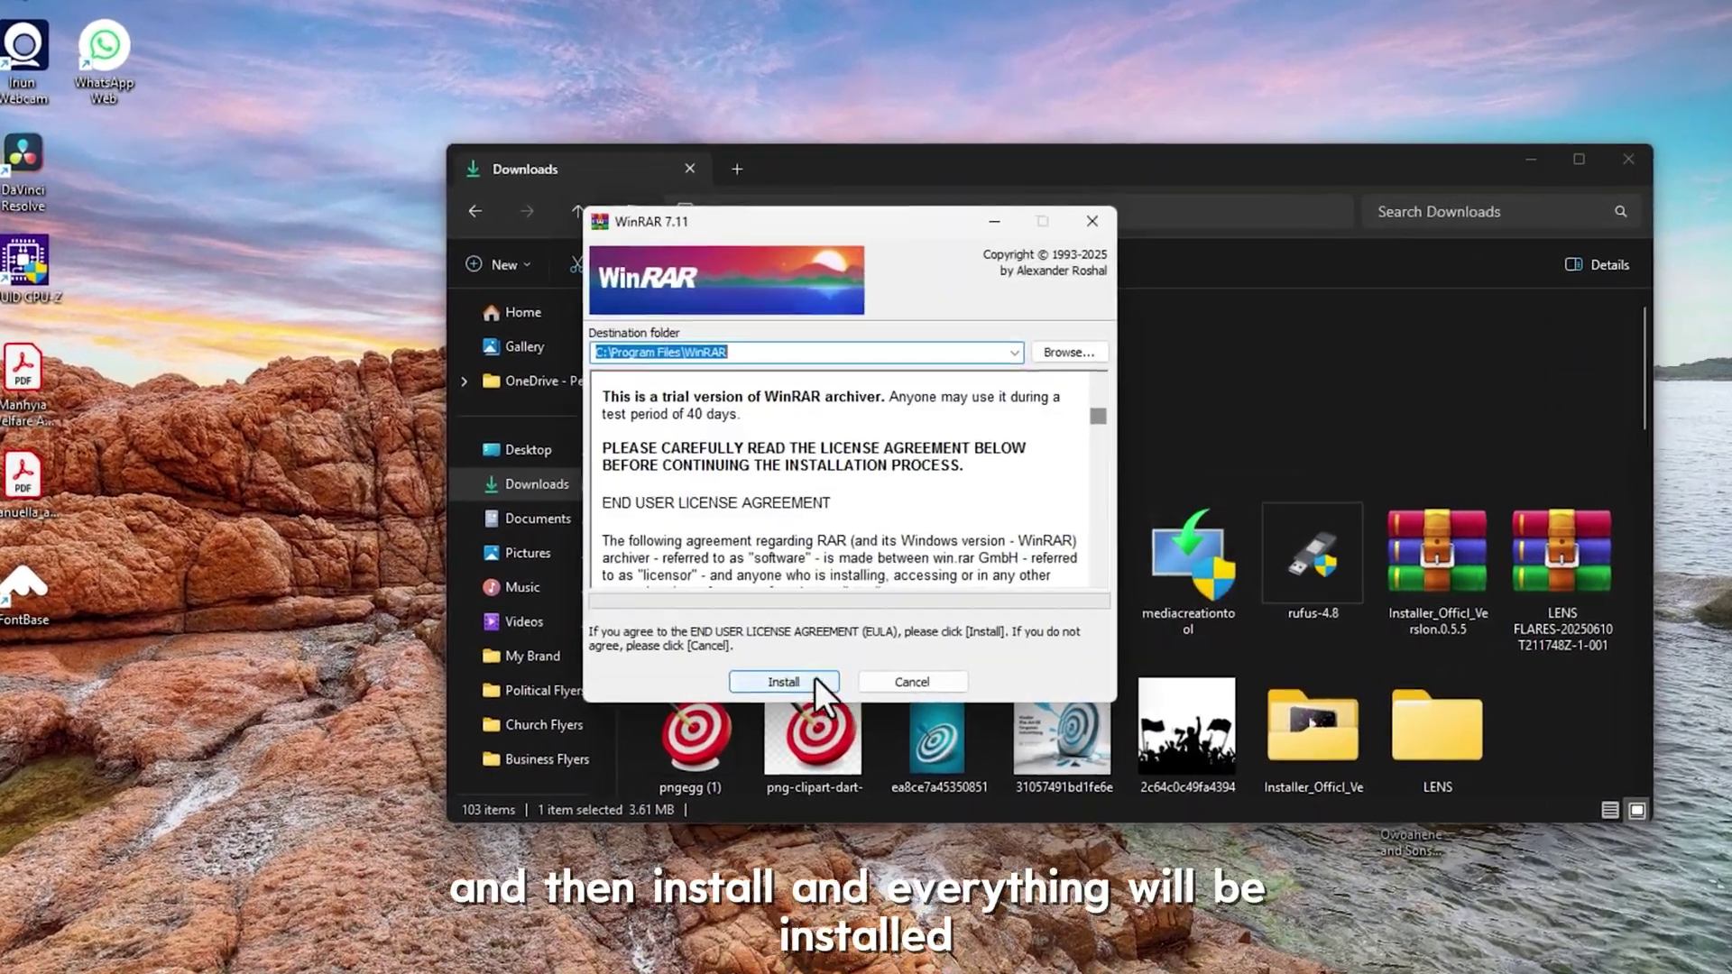
{"action": "left_click", "coordinate": [814, 681]}
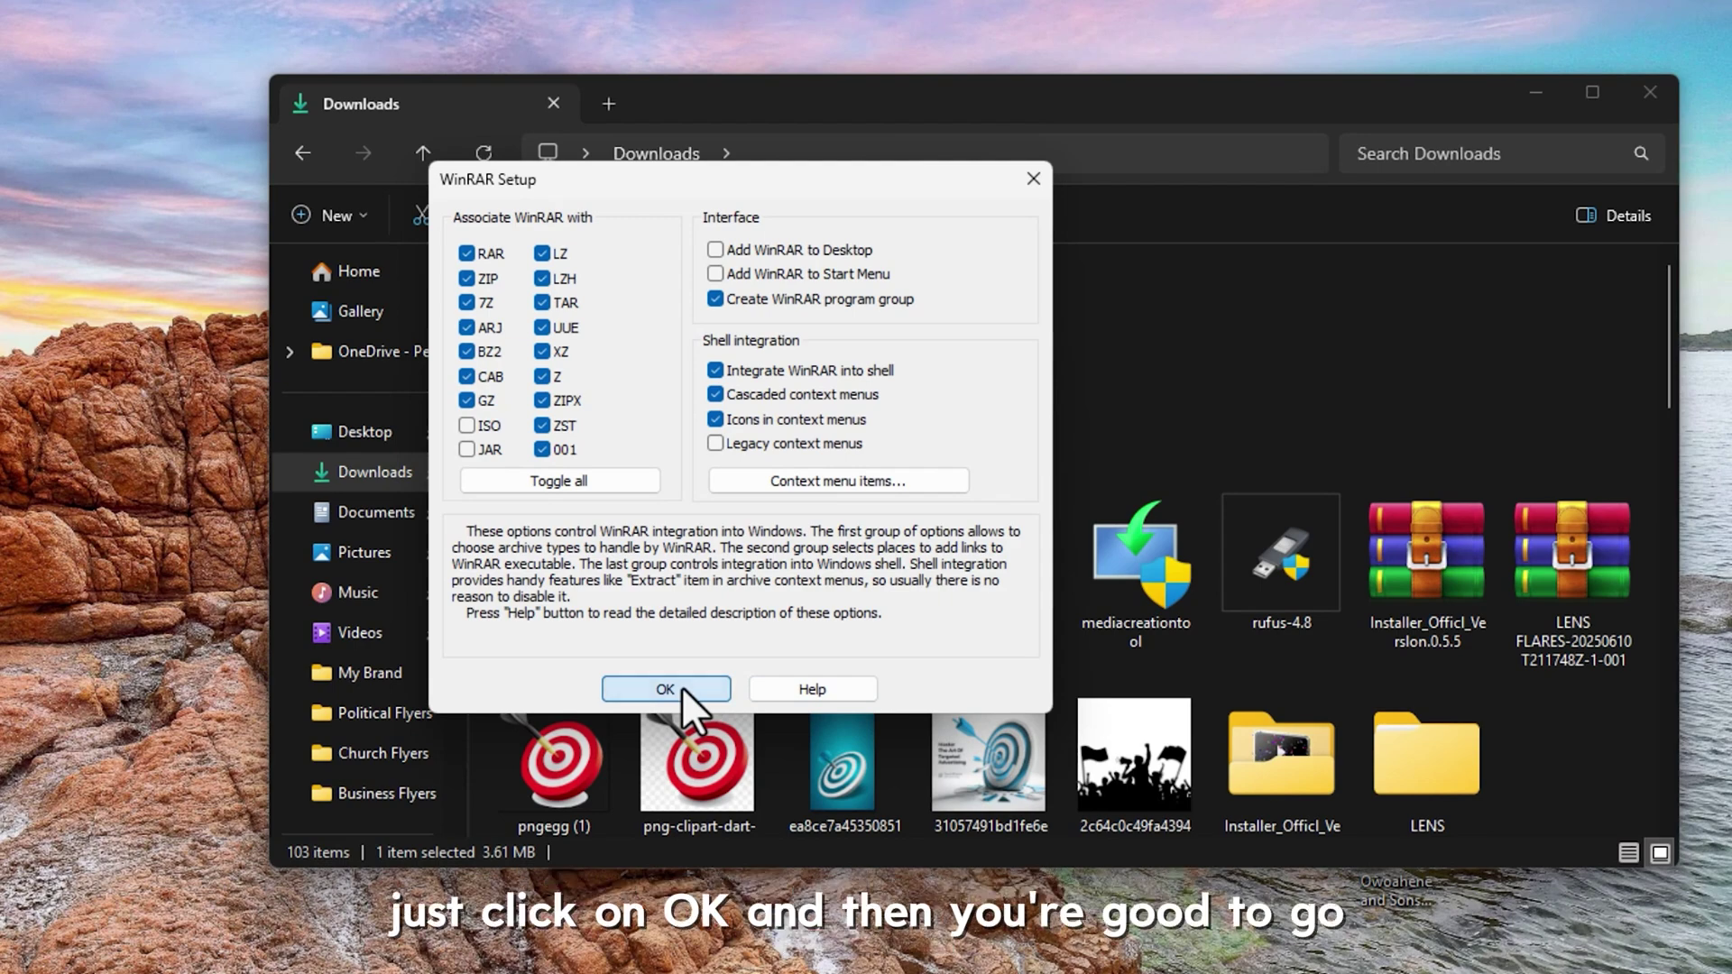
{"action": "left_click", "coordinate": [680, 685]}
{"action": "left_click", "coordinate": [736, 689]}
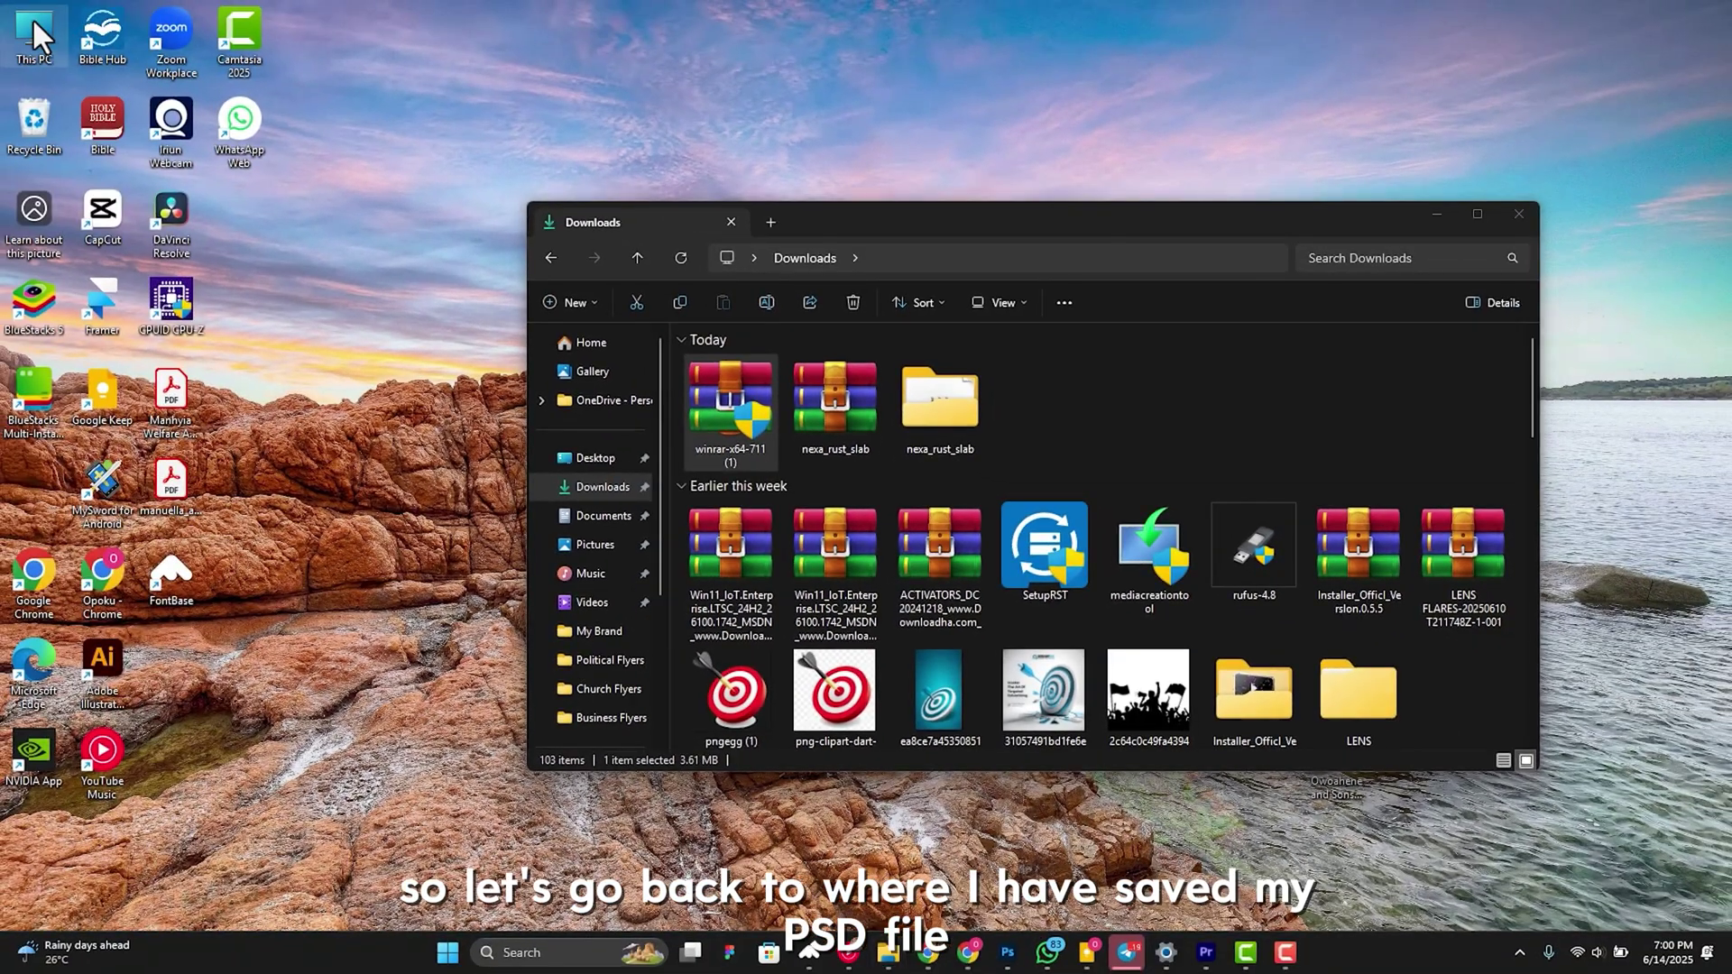
Step: On Local Disk (D:), extract the Free Premium PSD Files by Braintech Graphics archive with WinRAR into a folder of the same name
{"action": "double_click", "coordinate": [36, 27]}
{"action": "double_click", "coordinate": [1017, 413]}
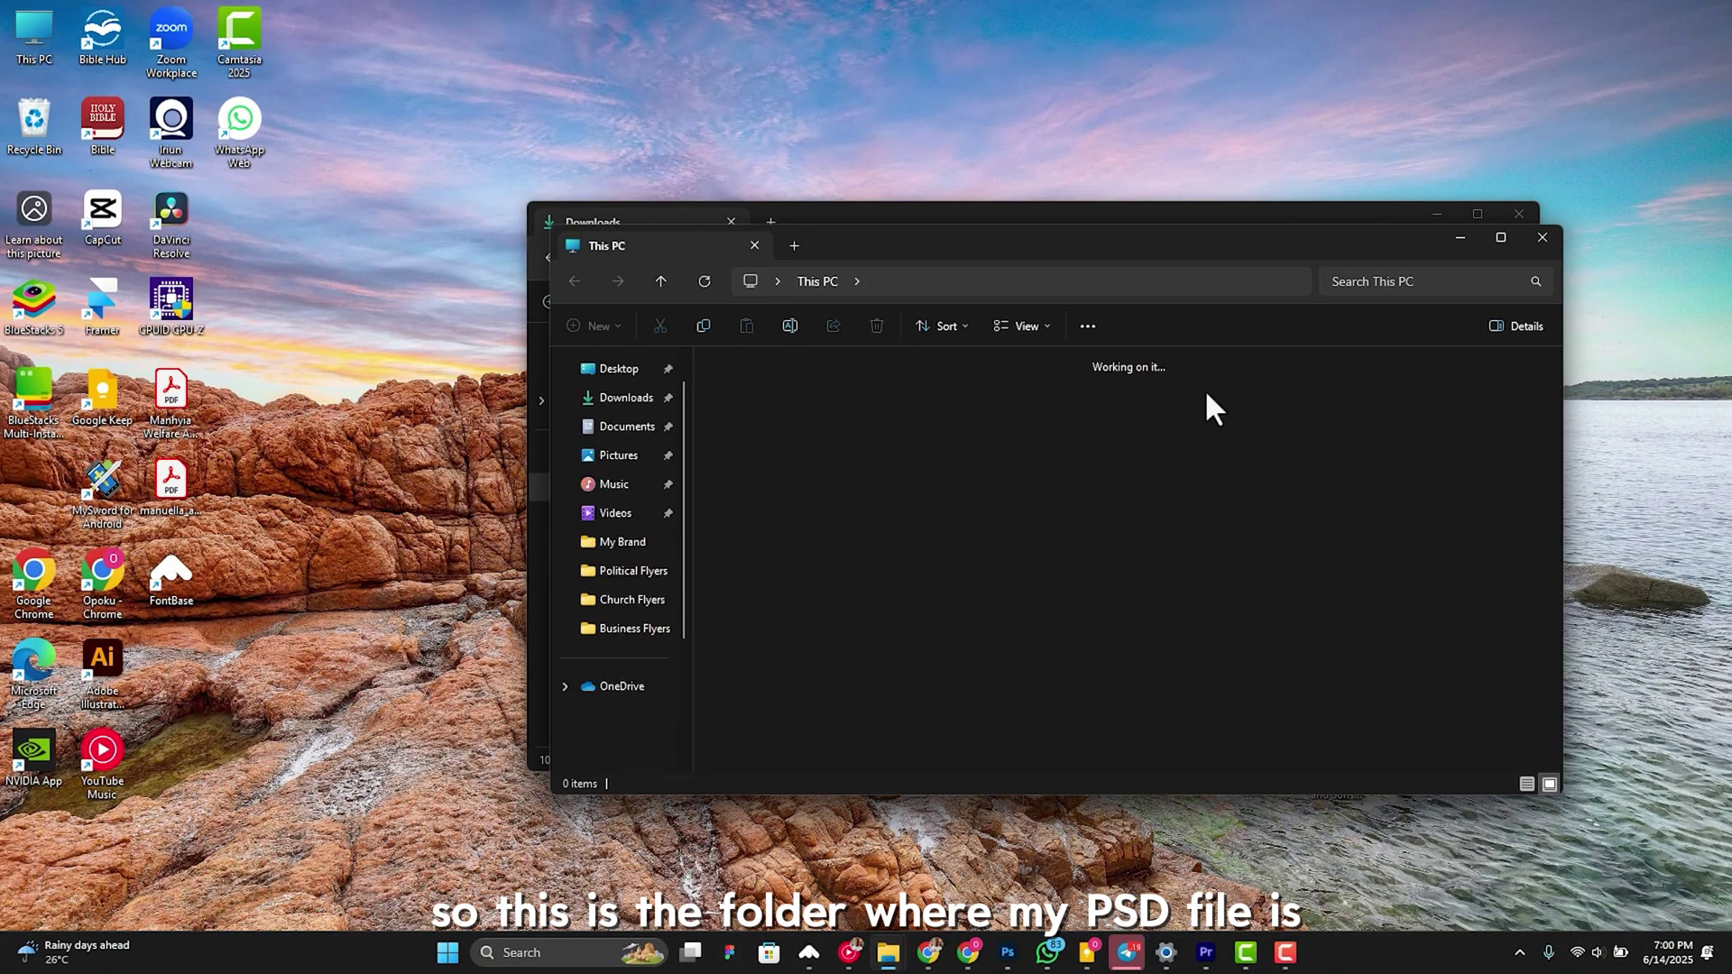
{"action": "left_click", "coordinate": [1500, 238]}
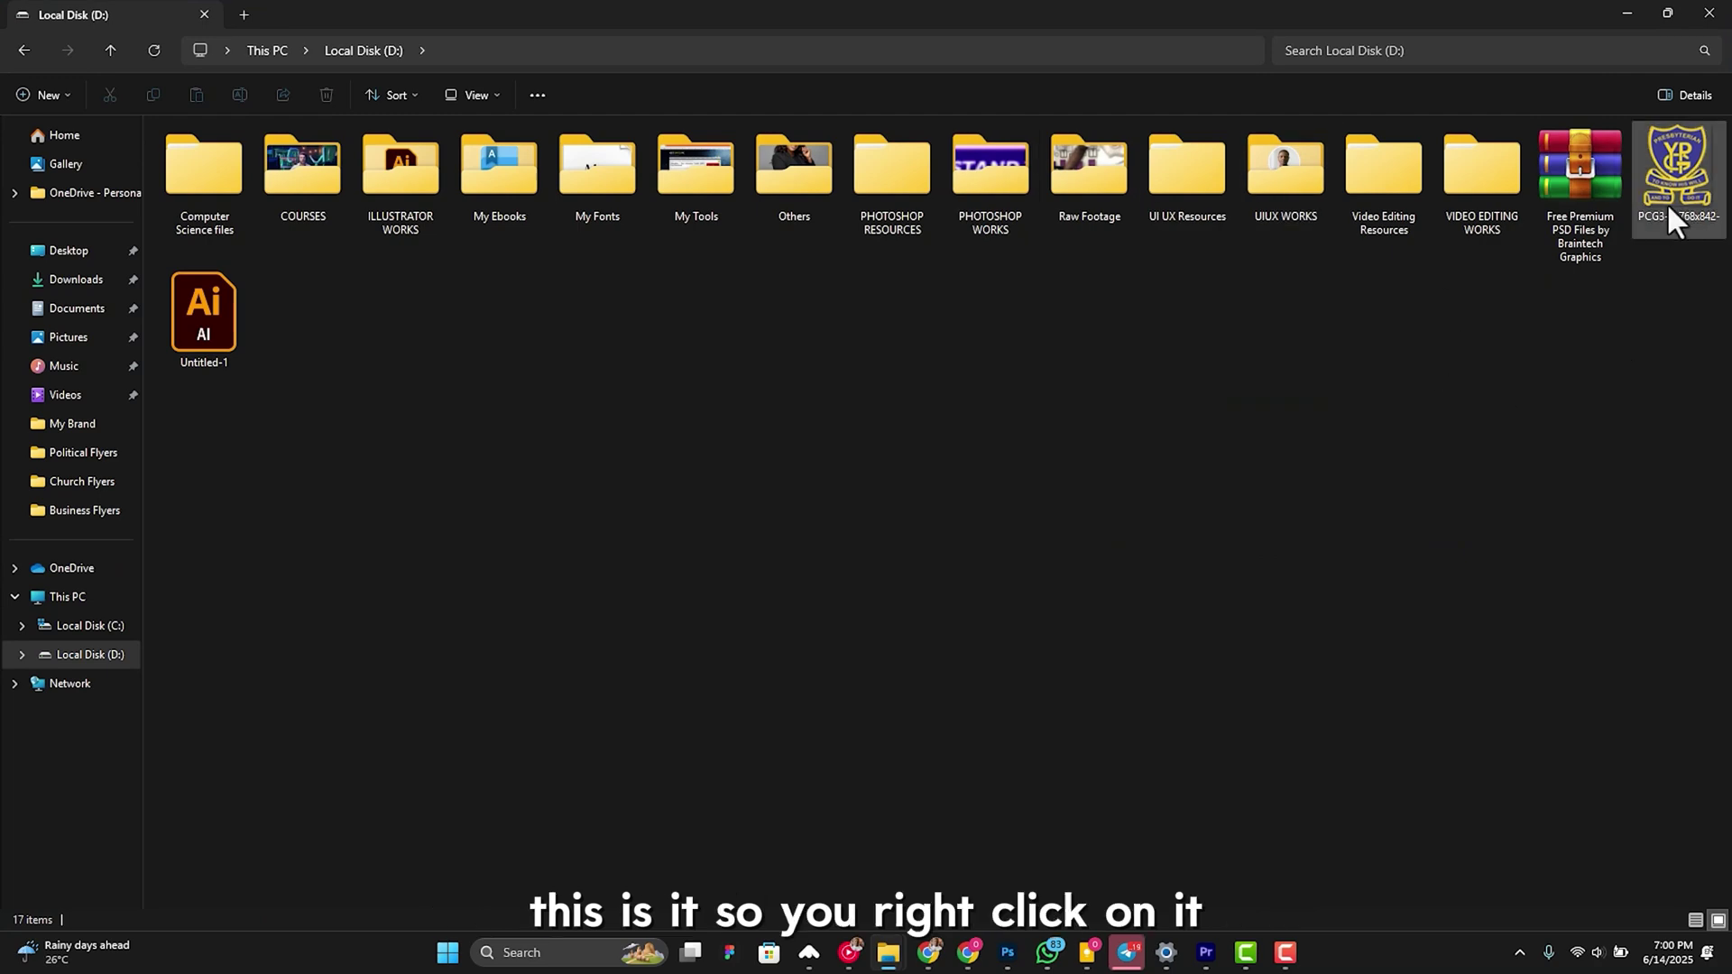
{"action": "left_click", "coordinate": [1582, 155]}
{"action": "right_click", "coordinate": [1583, 157]}
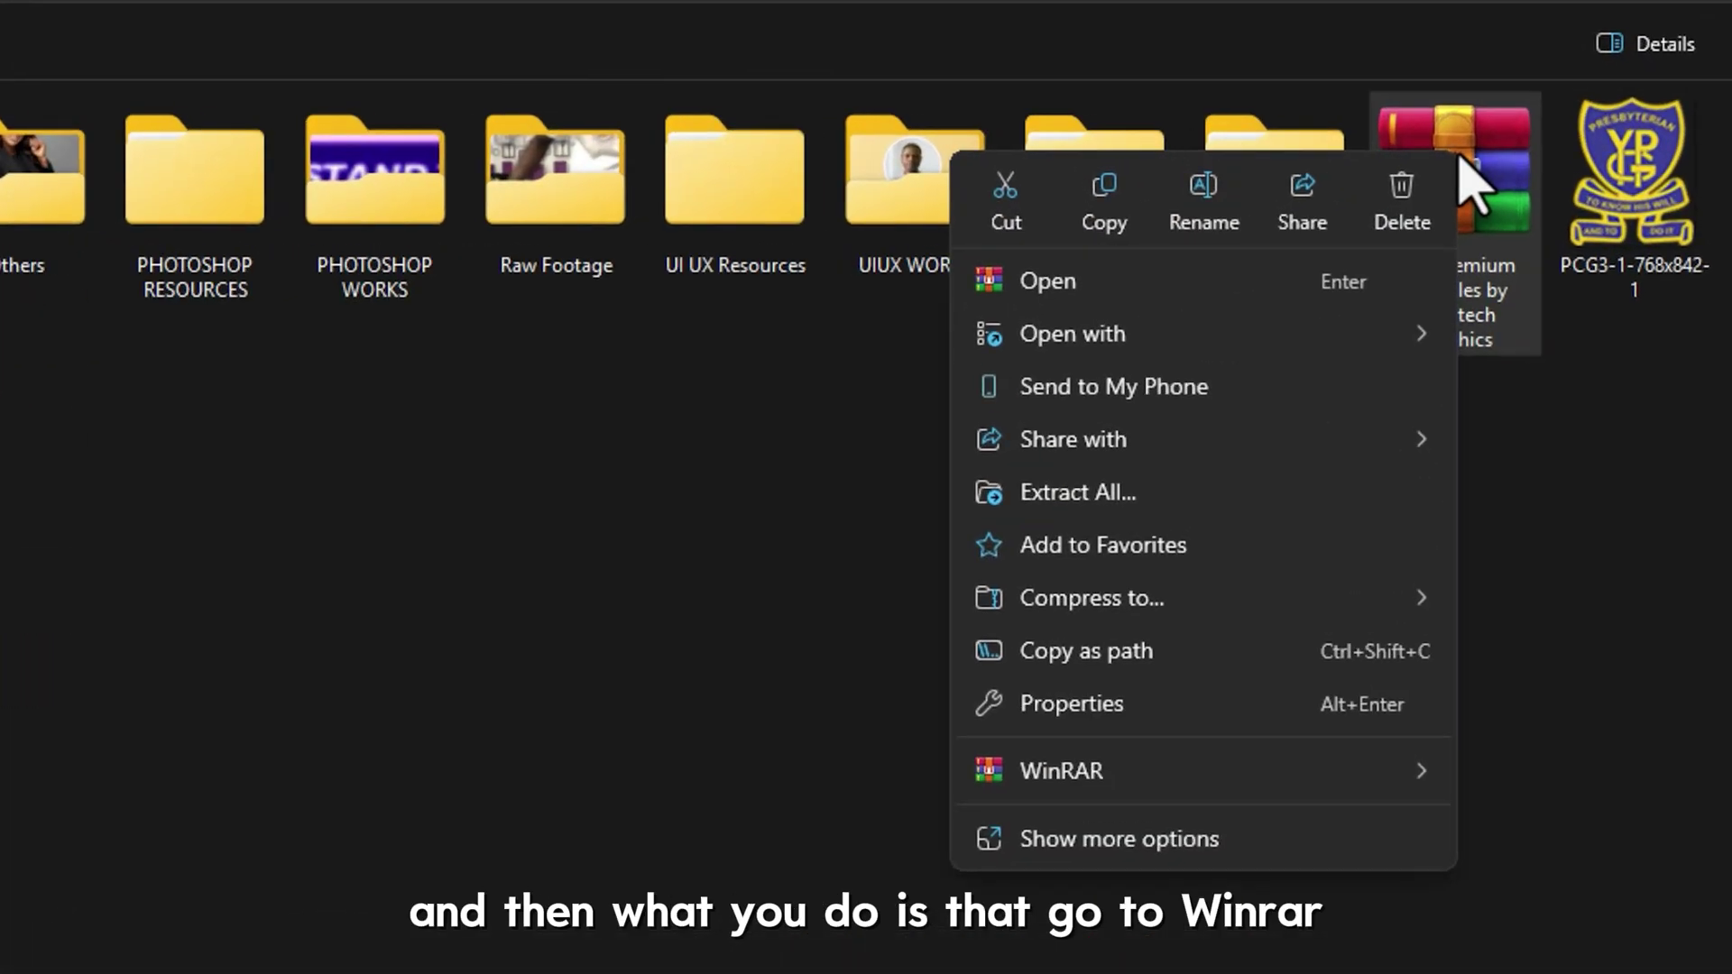
{"action": "mouse_move", "coordinate": [1231, 771]}
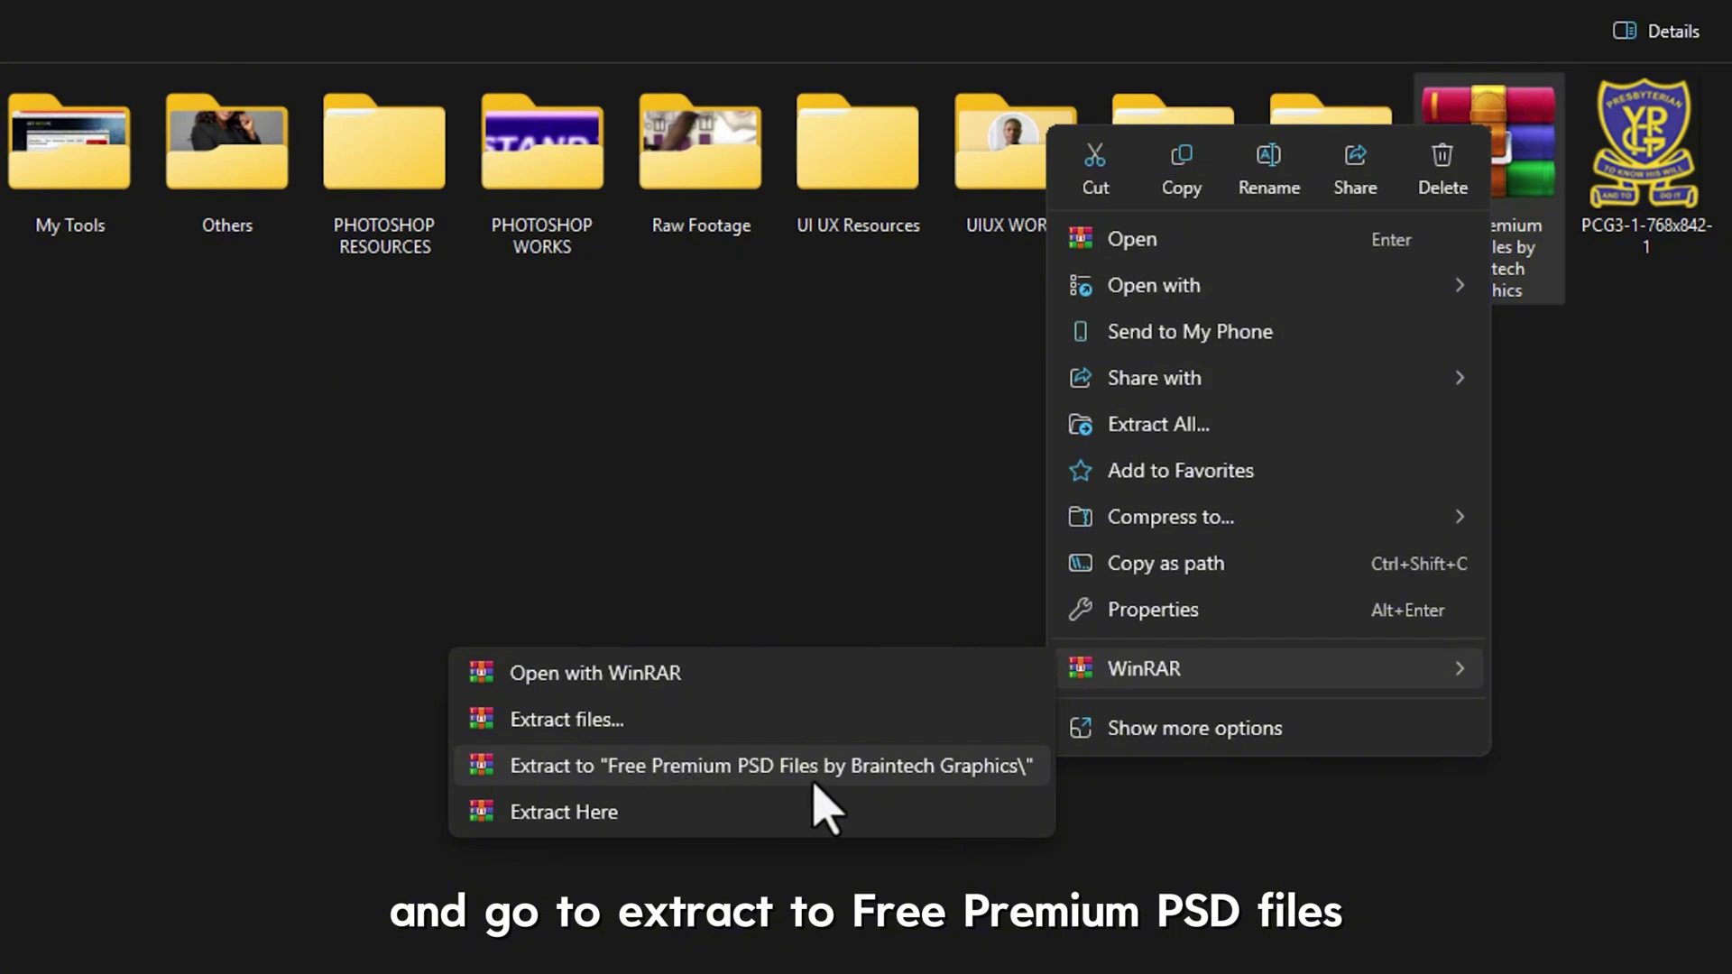
{"action": "left_click", "coordinate": [856, 776]}
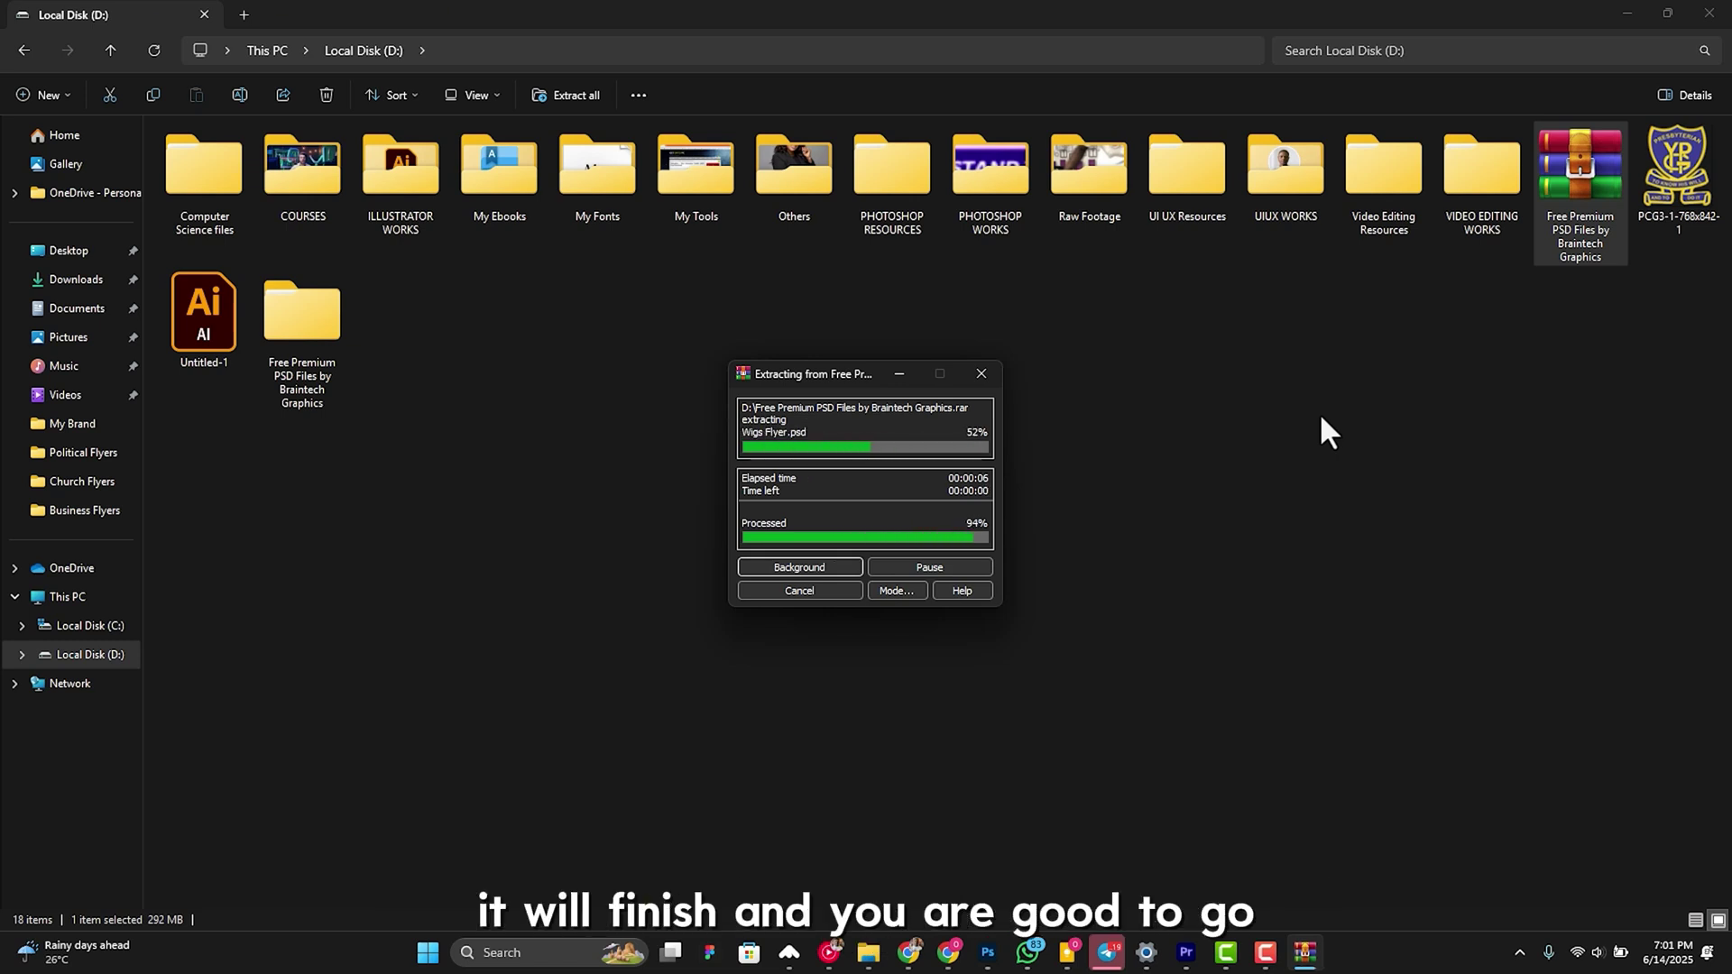
{"action": "left_click", "coordinate": [1092, 446]}
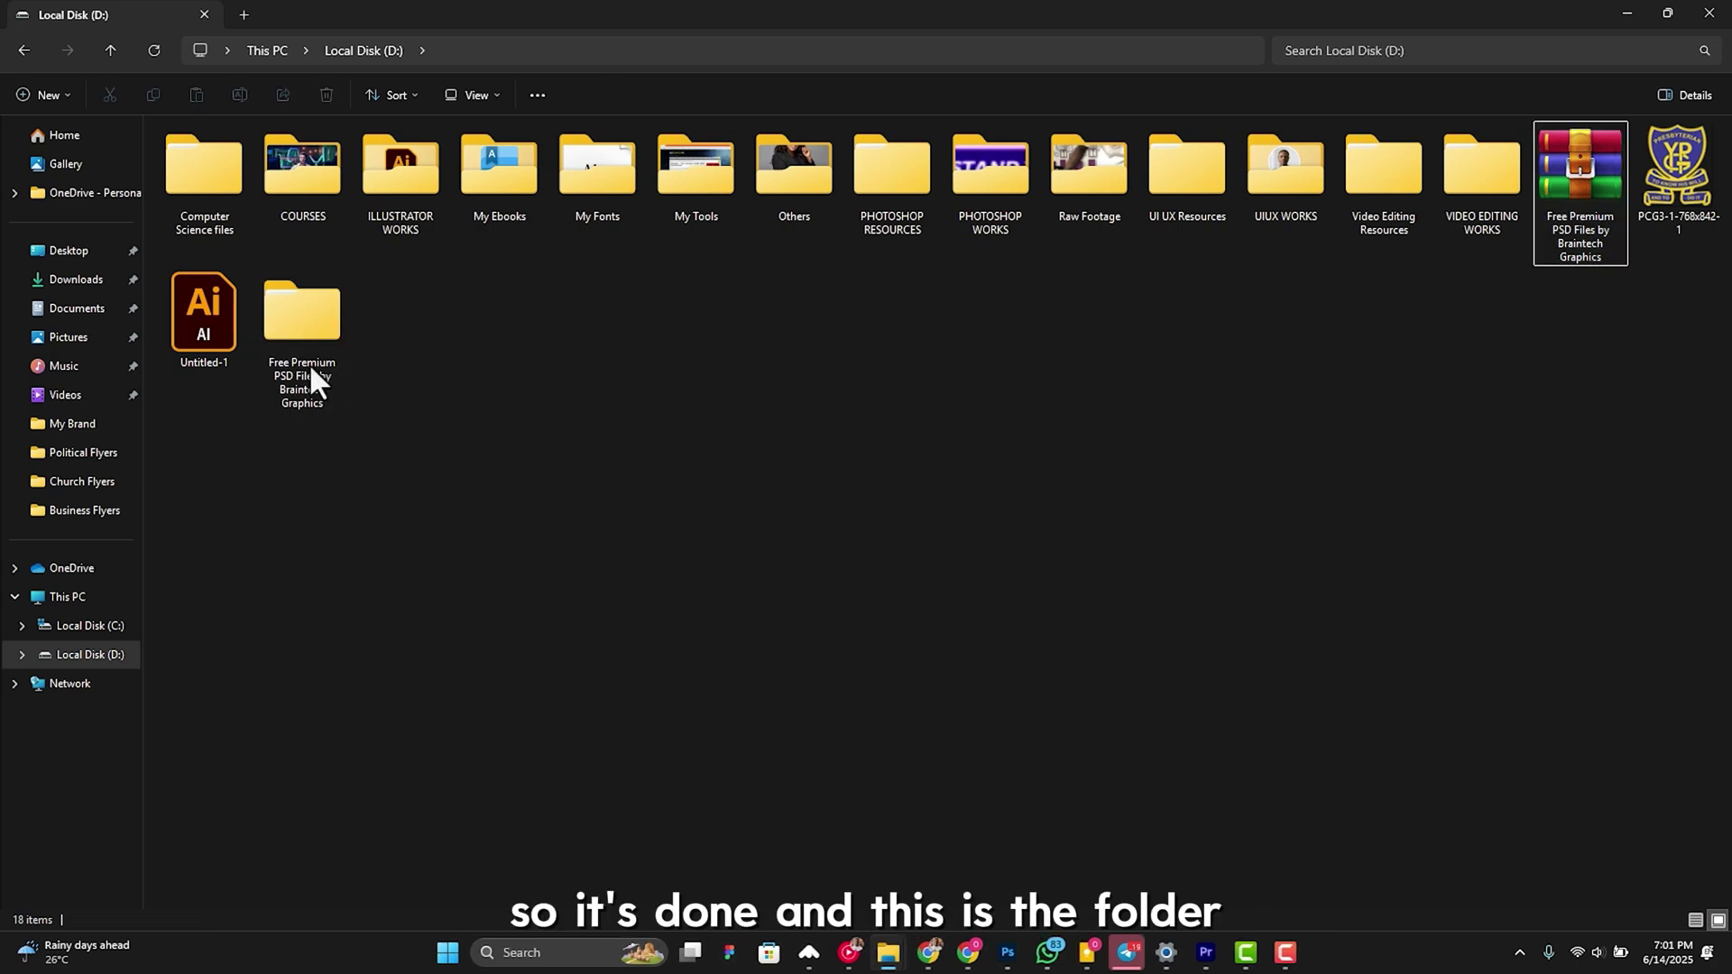
Step: Open the extracted folder and its subfolder, and preview the flyer images from Baptism flyer through Wigs flyer
{"action": "double_click", "coordinate": [307, 308]}
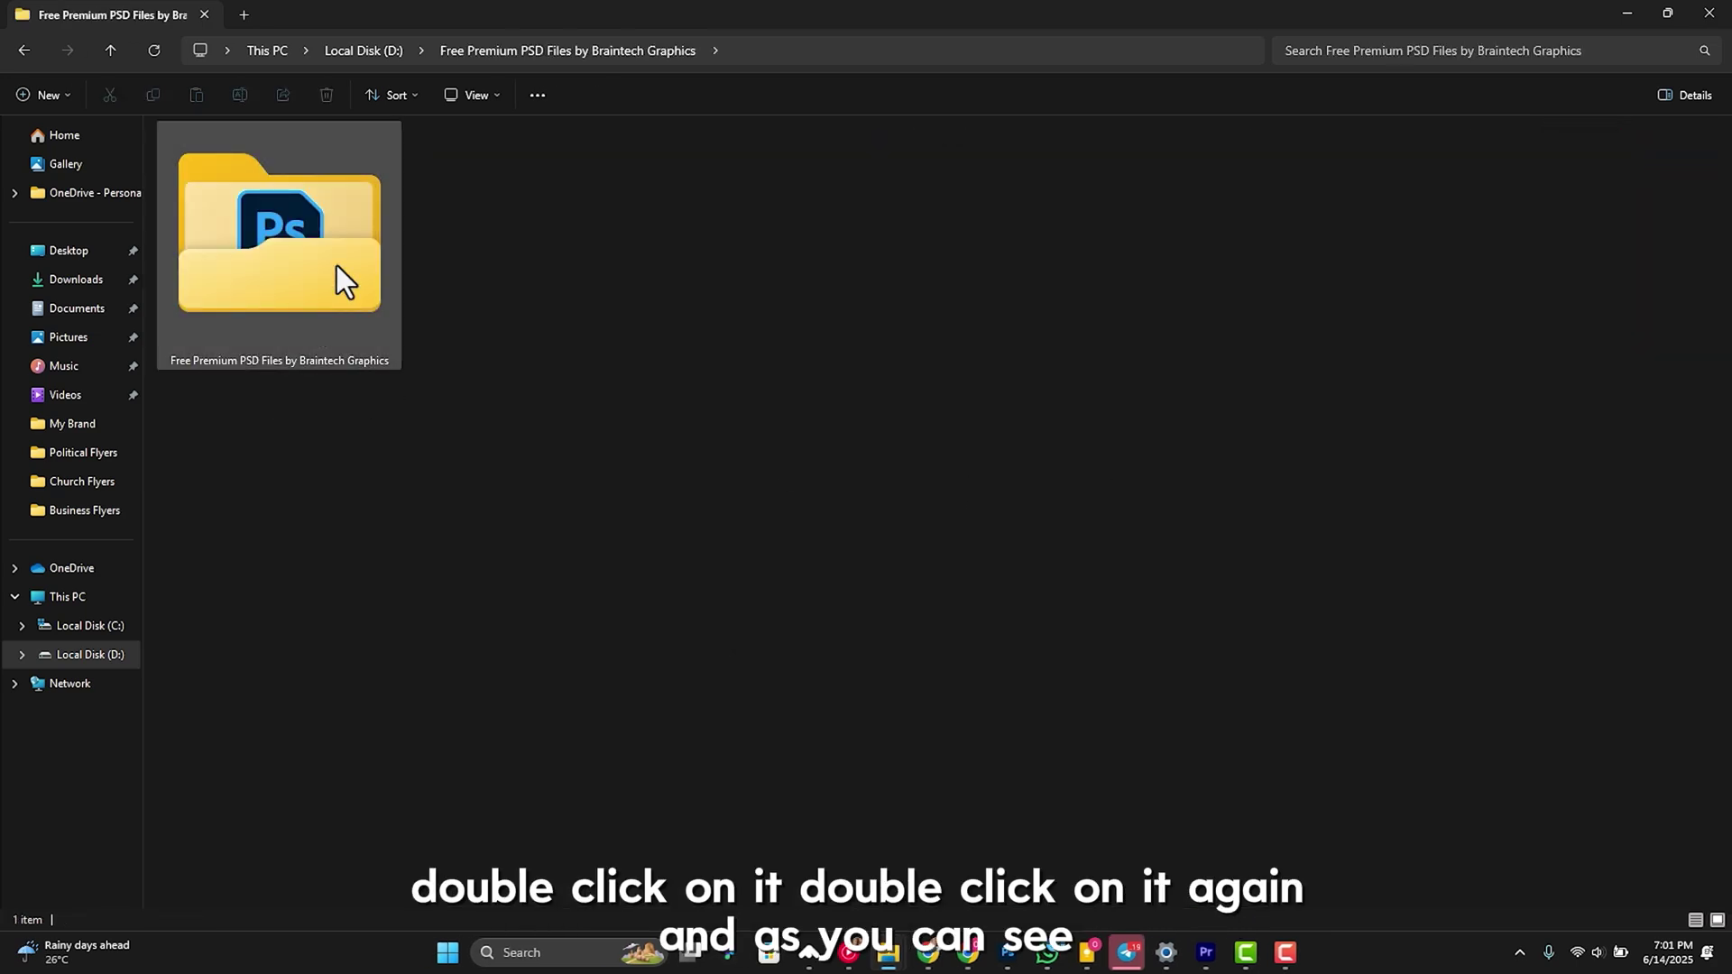
{"action": "double_click", "coordinate": [337, 266]}
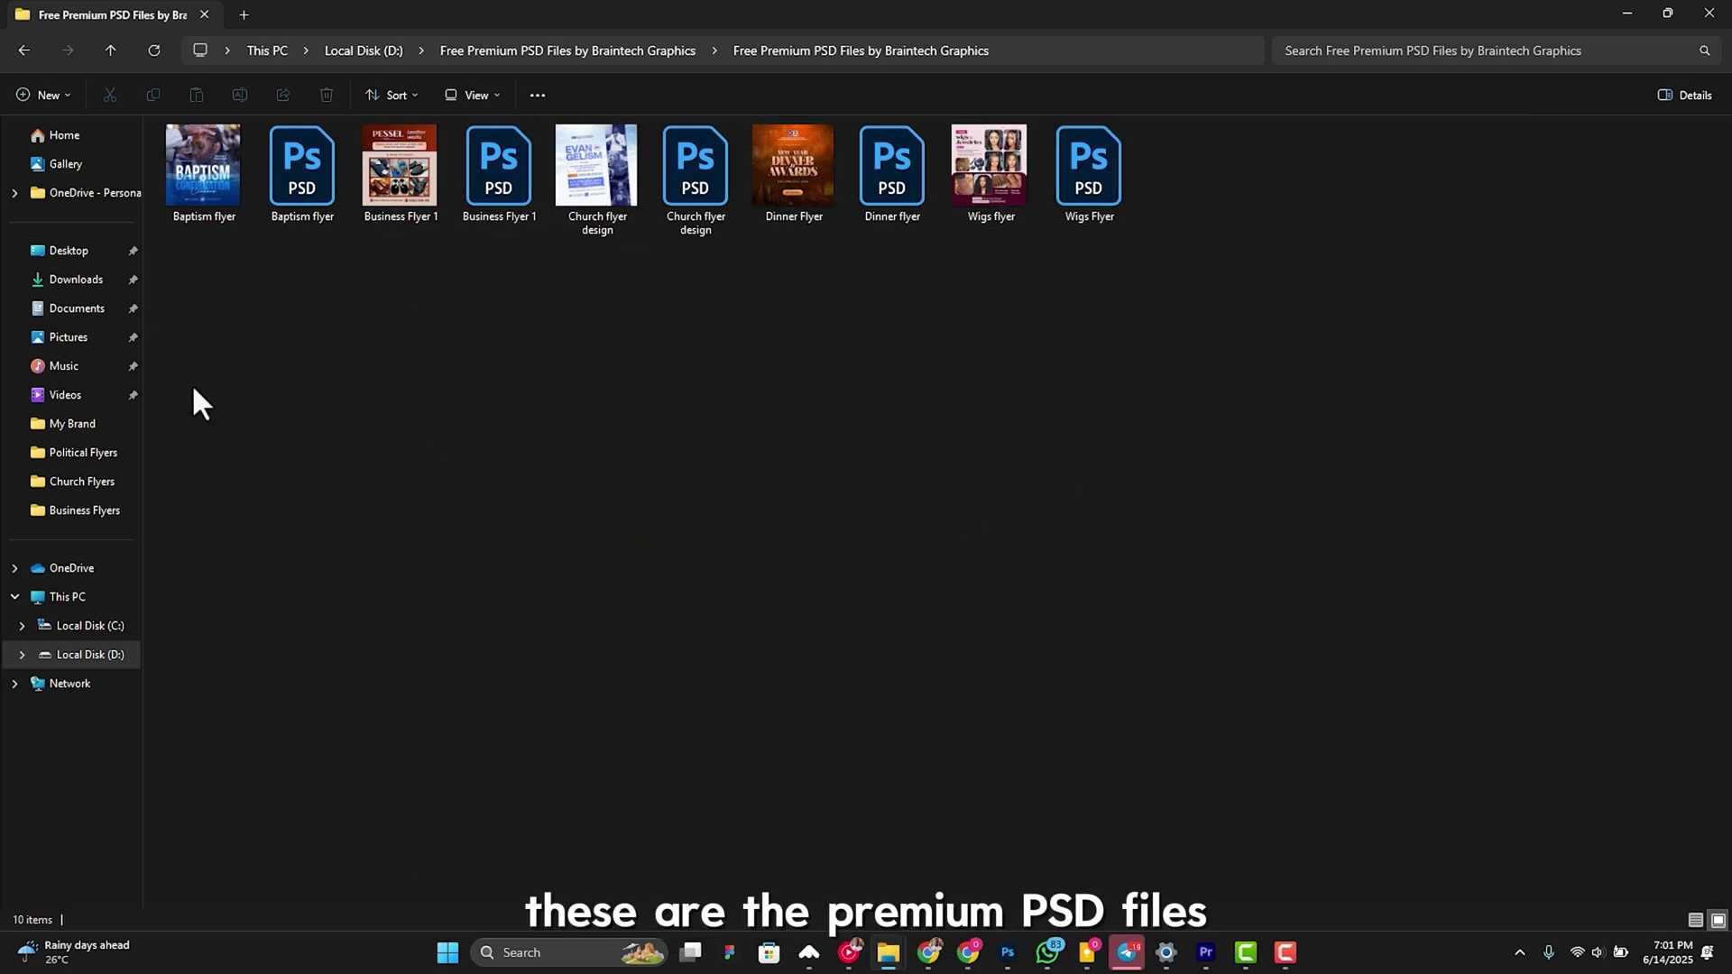
{"action": "left_click", "coordinate": [225, 184]}
{"action": "double_click", "coordinate": [224, 184]}
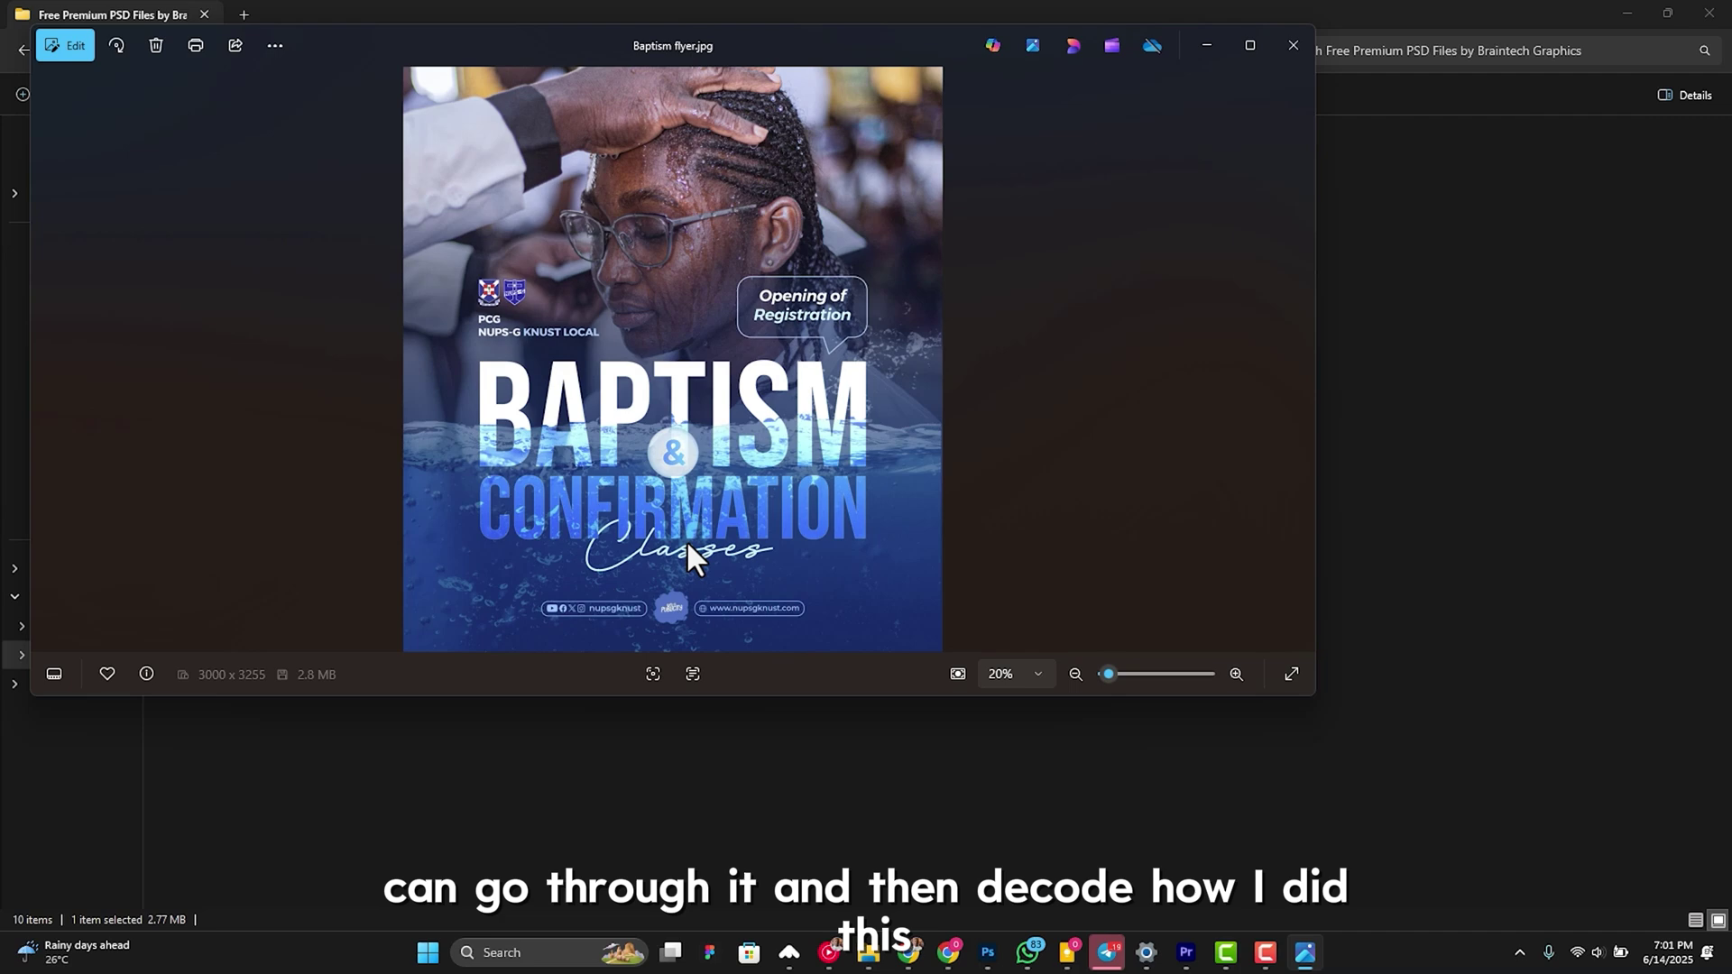
{"action": "key", "text": "Right"}
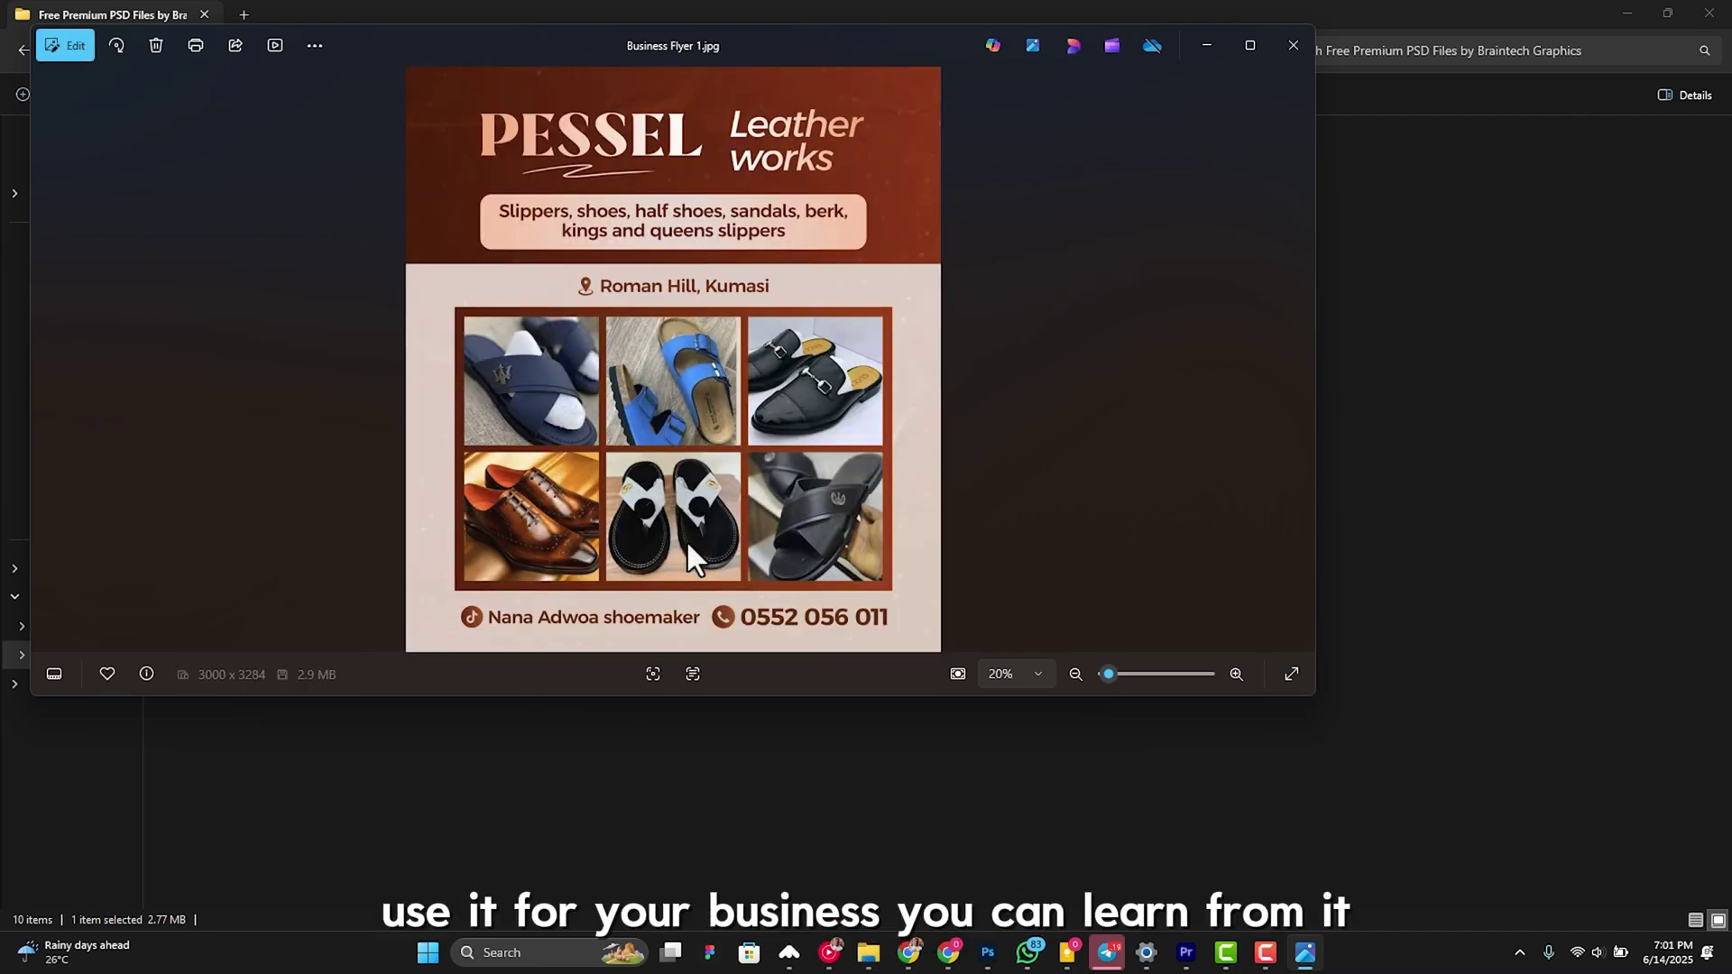
{"action": "key", "text": "Right"}
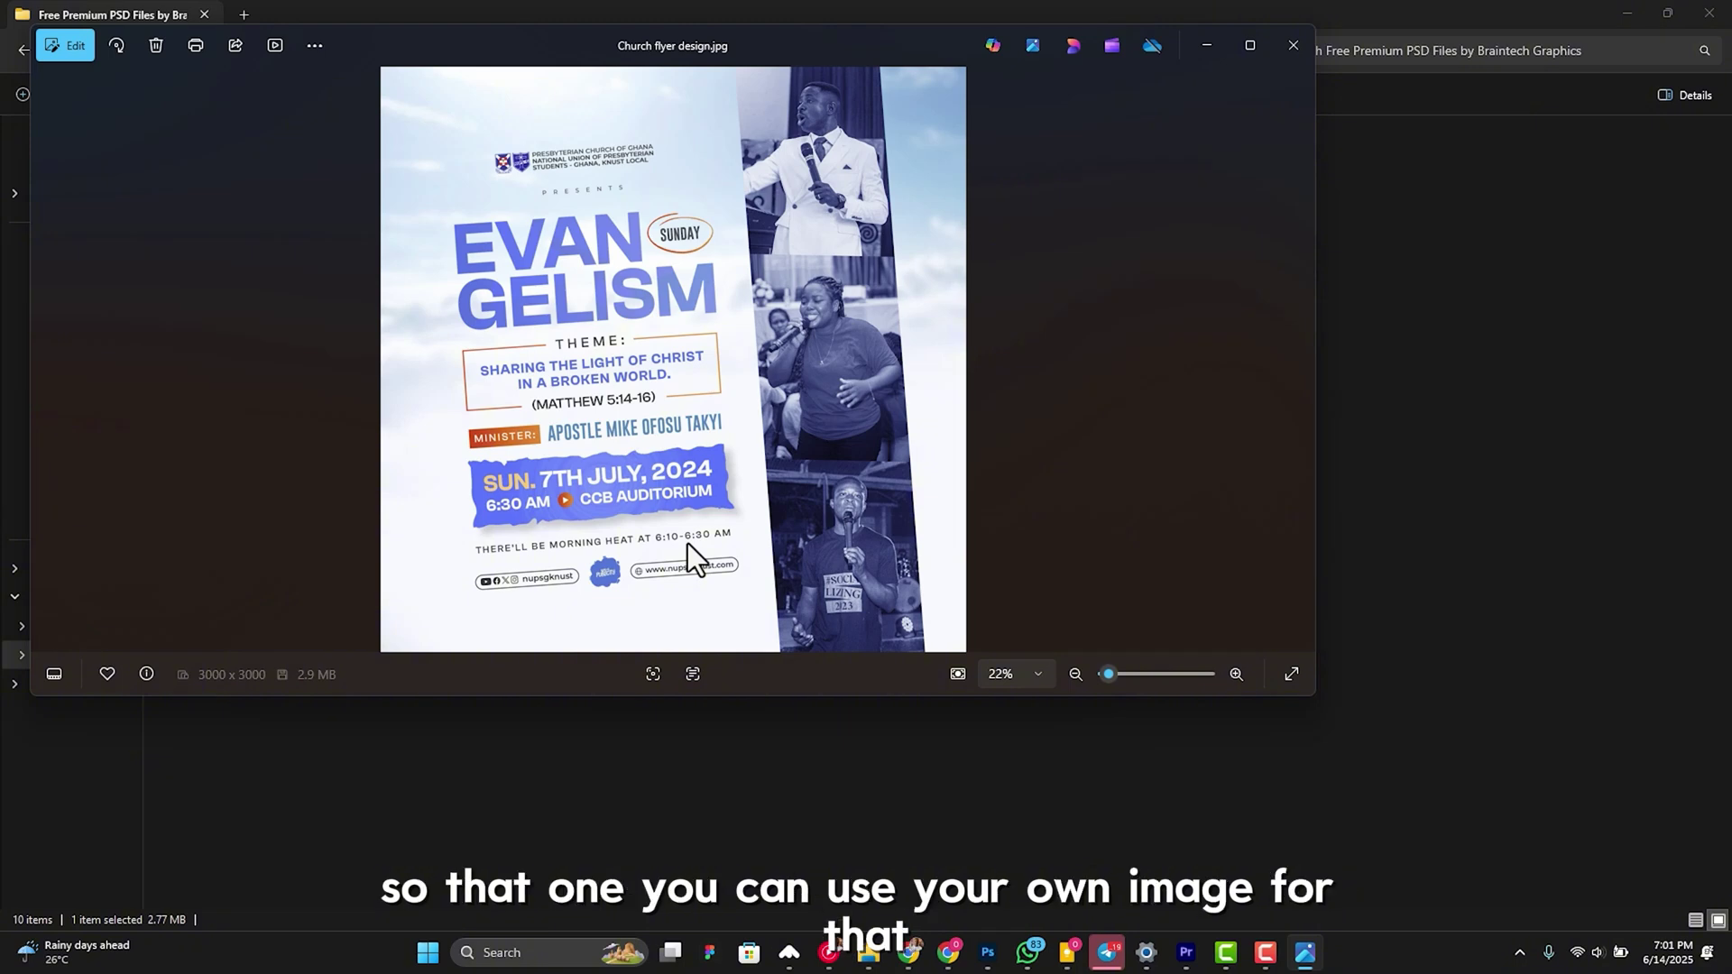
{"action": "key", "text": "Right"}
{"action": "key", "text": "Right"}
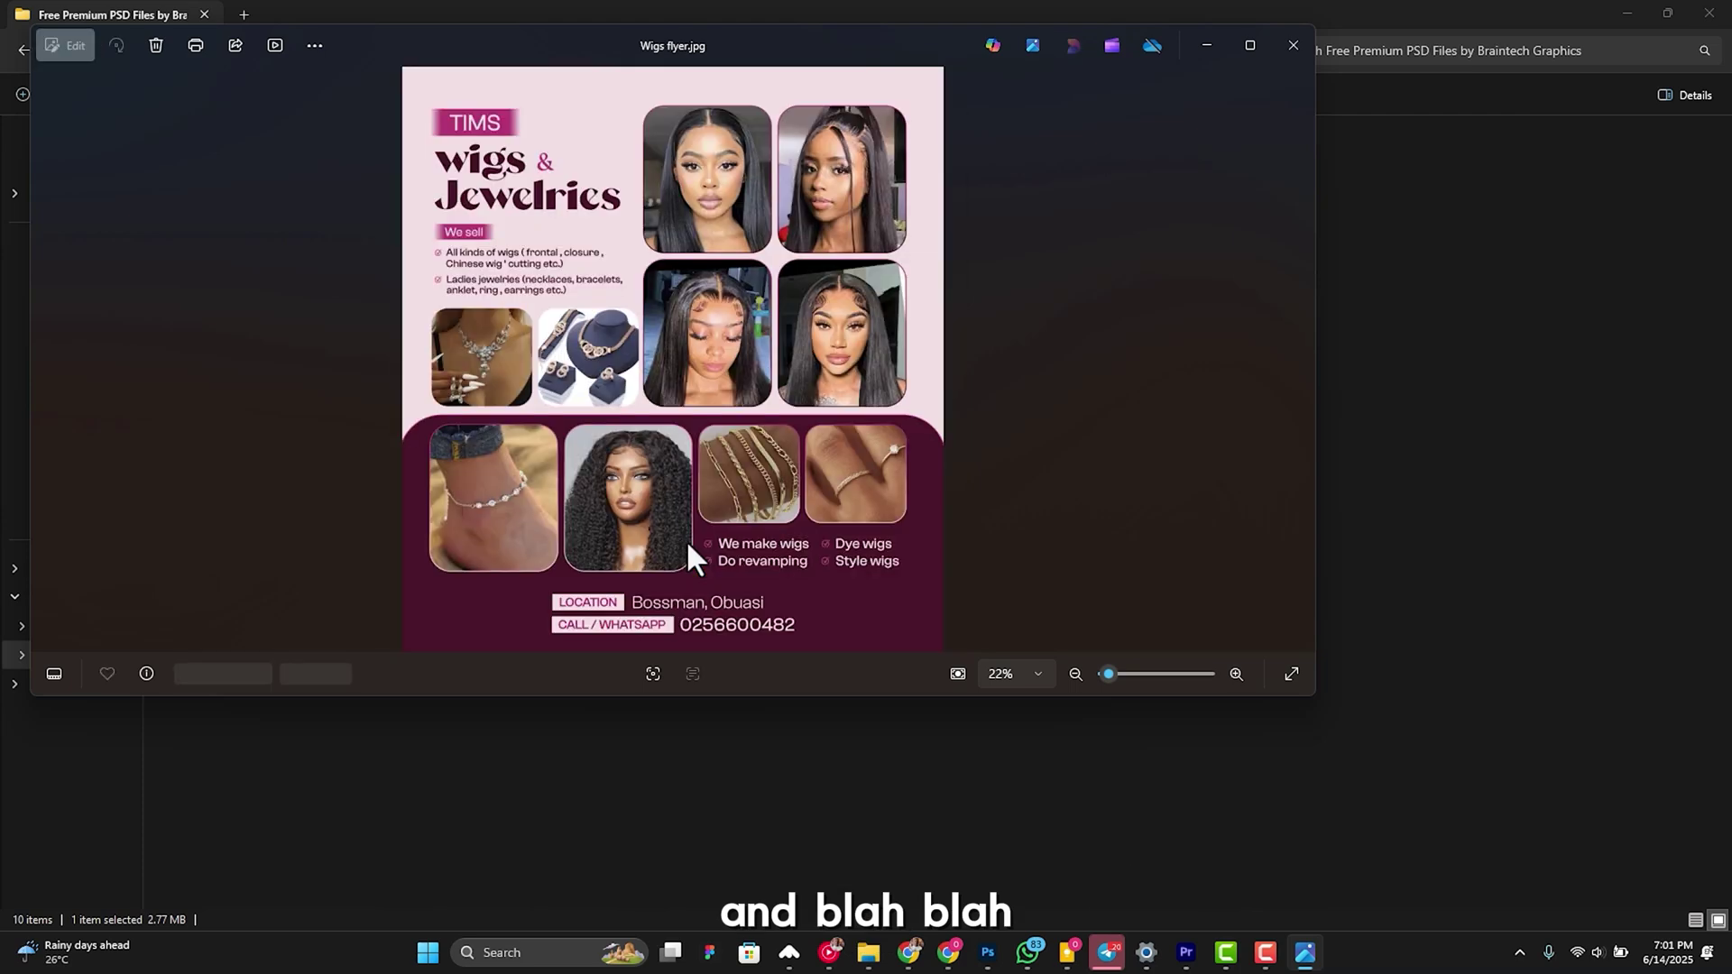
{"action": "left_click", "coordinate": [1297, 34]}
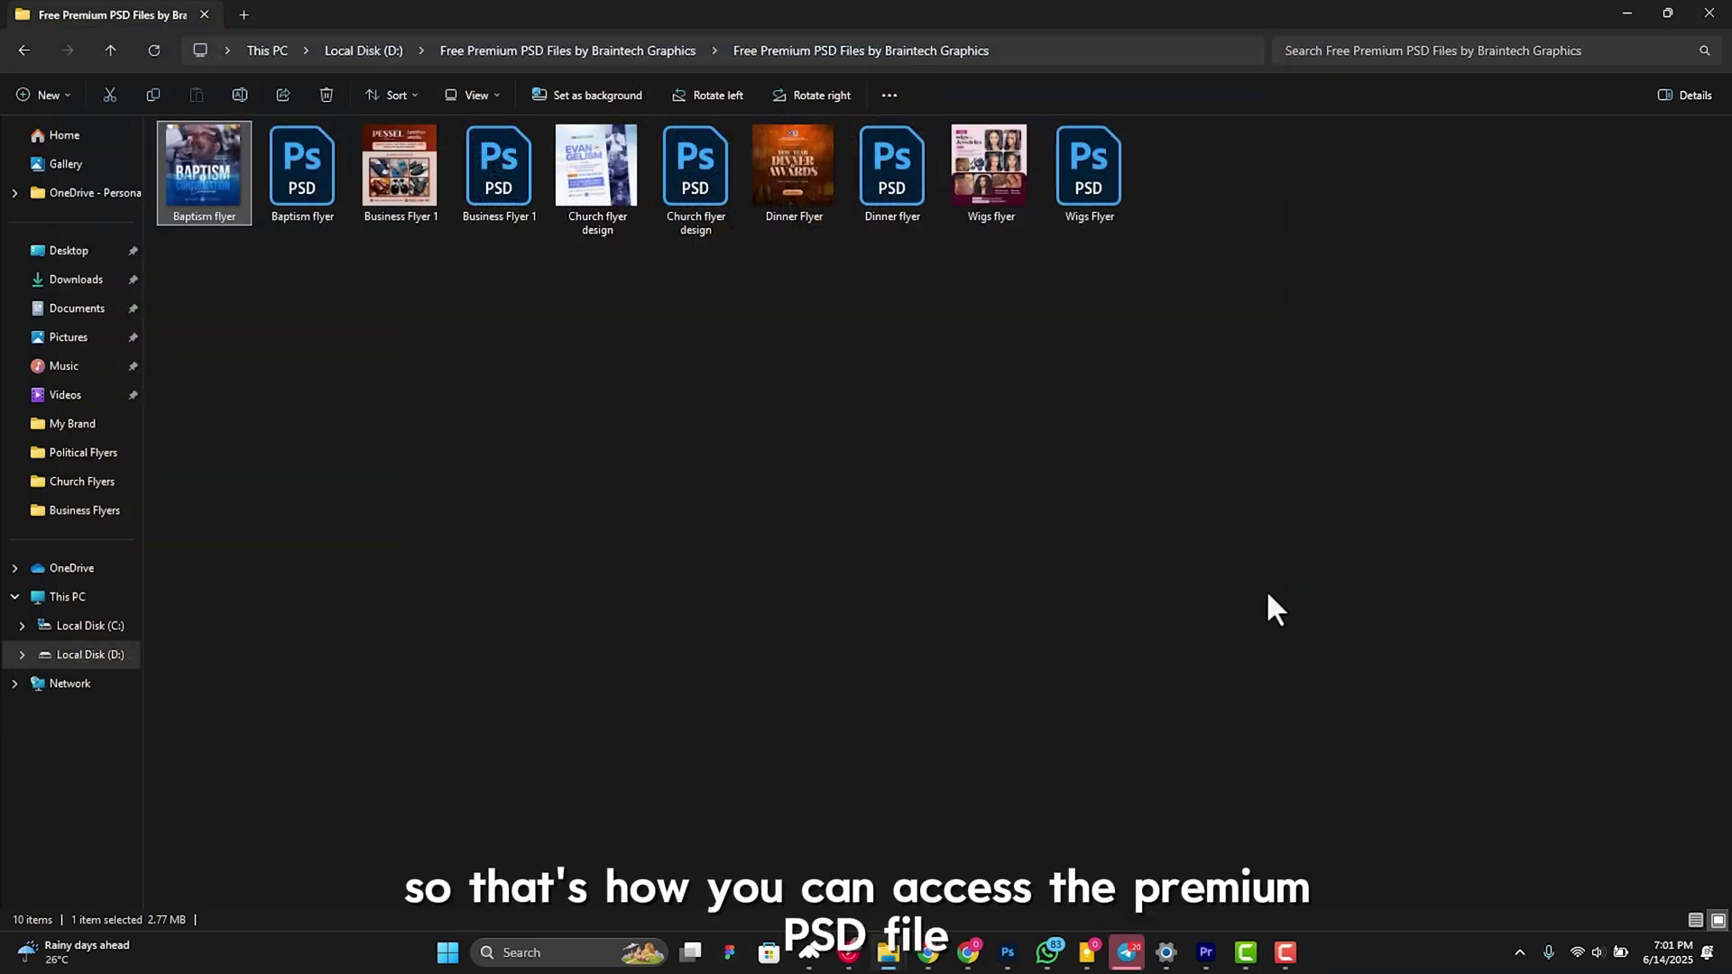